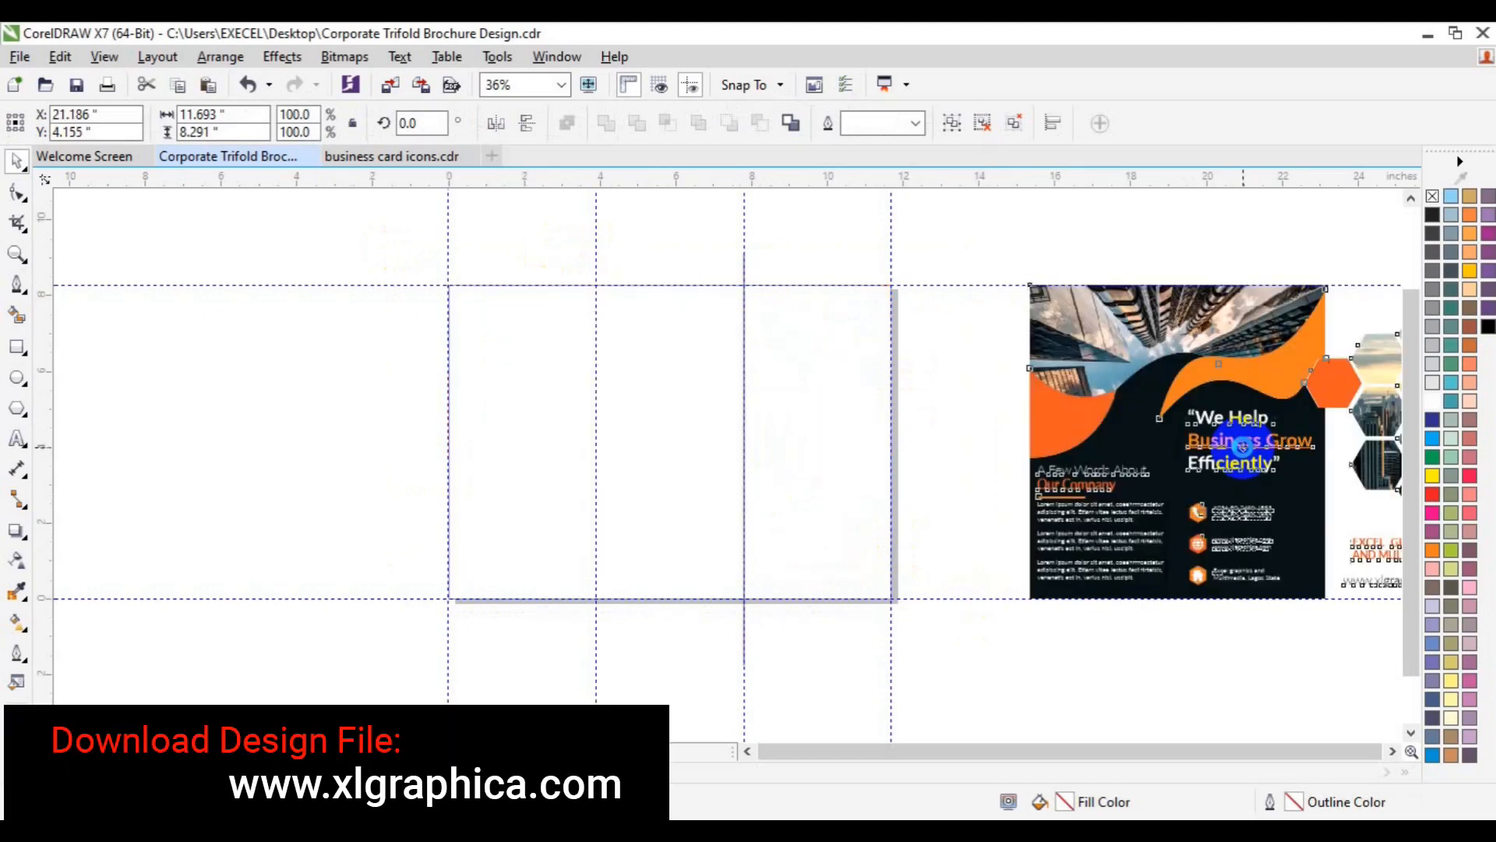
- Delete the vertical guideline on the second fold and the vertical line lying on it
{"action": "left_click", "coordinate": [743, 265]}
{"action": "right_click", "coordinate": [745, 265]}
{"action": "left_click", "coordinate": [742, 345]}
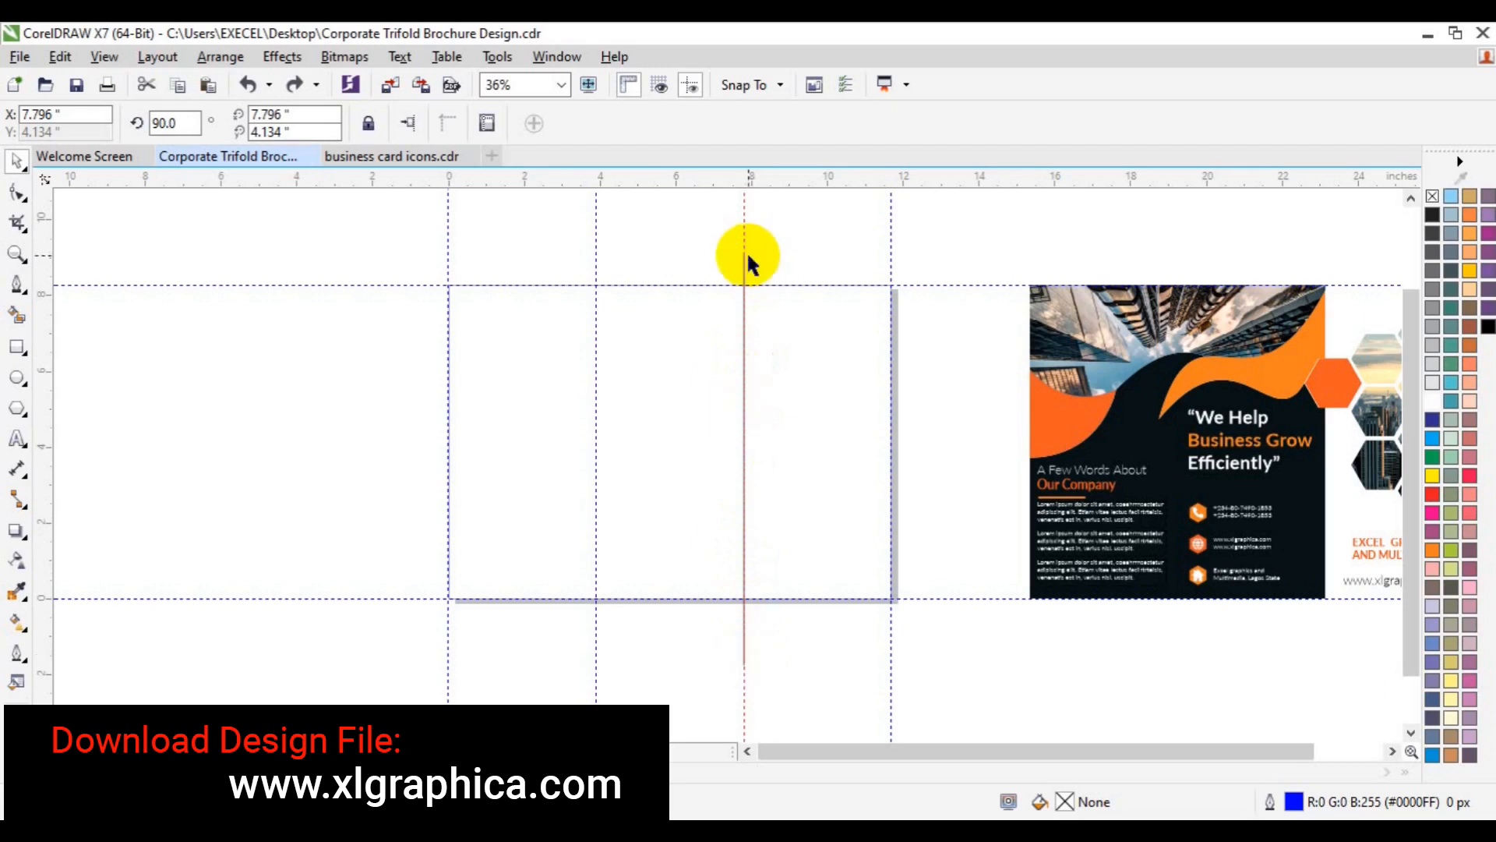
{"action": "key", "text": "Escape"}
{"action": "left_click_drag", "start_coordinate": [694, 236], "coordinate": [827, 633]}
{"action": "left_click_drag", "start_coordinate": [406, 215], "coordinate": [956, 660]}
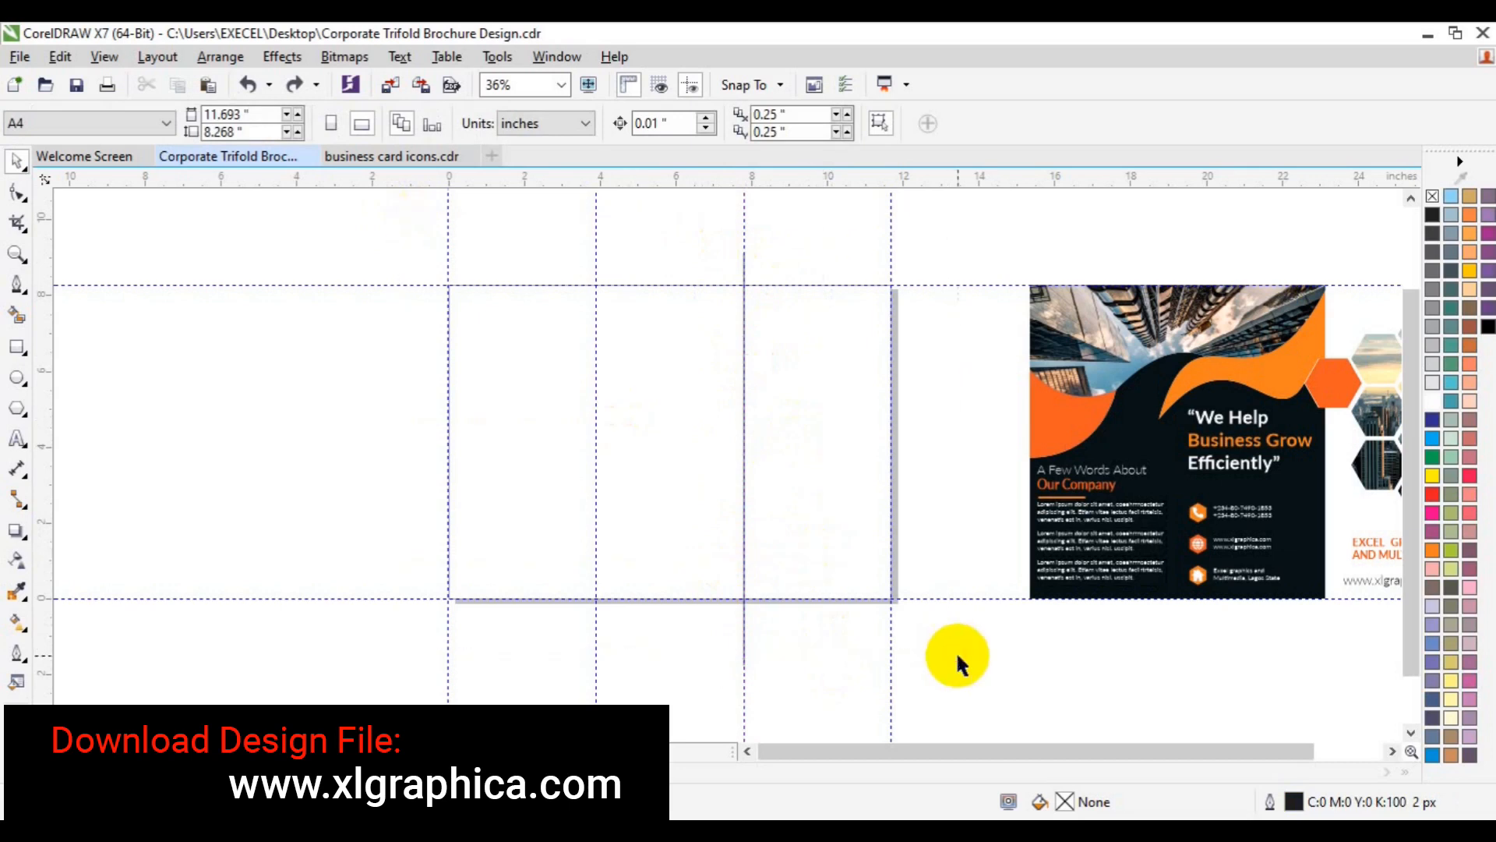
{"action": "left_click", "coordinate": [745, 264]}
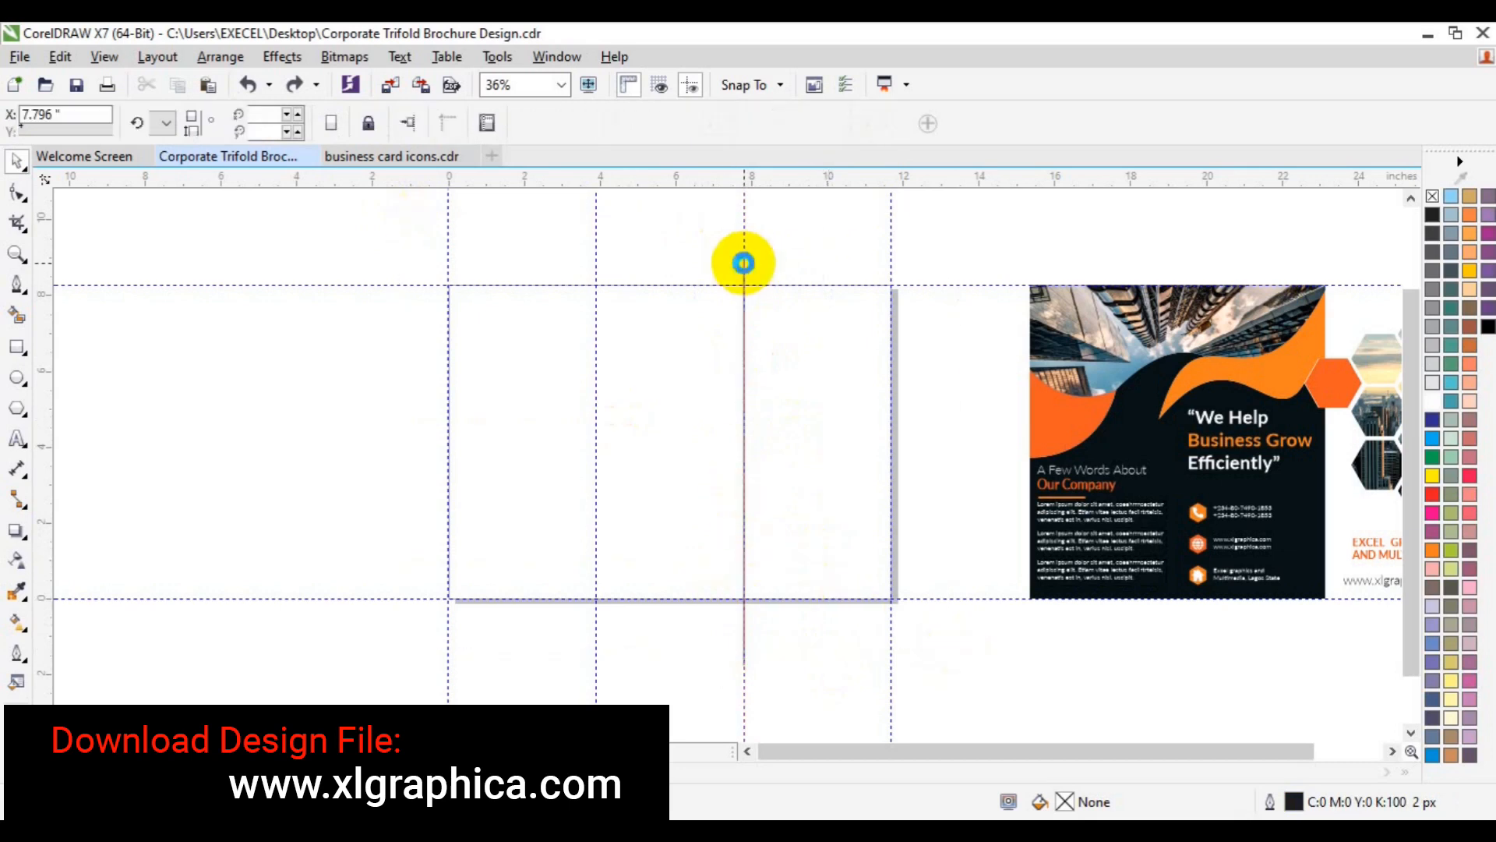
{"action": "right_click", "coordinate": [744, 263]}
{"action": "left_click", "coordinate": [817, 494]}
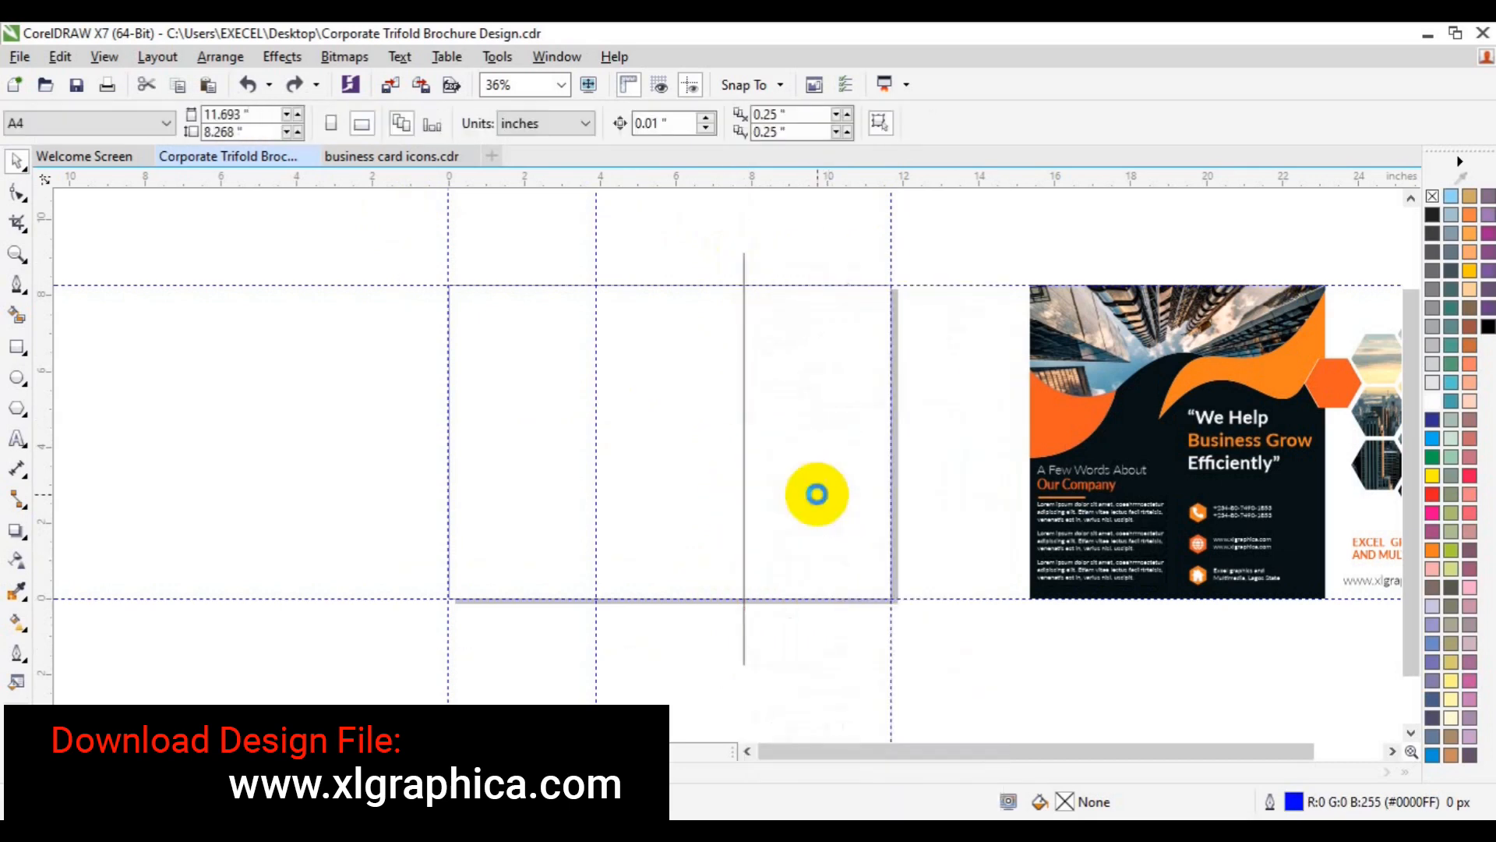
{"action": "left_click", "coordinate": [744, 518]}
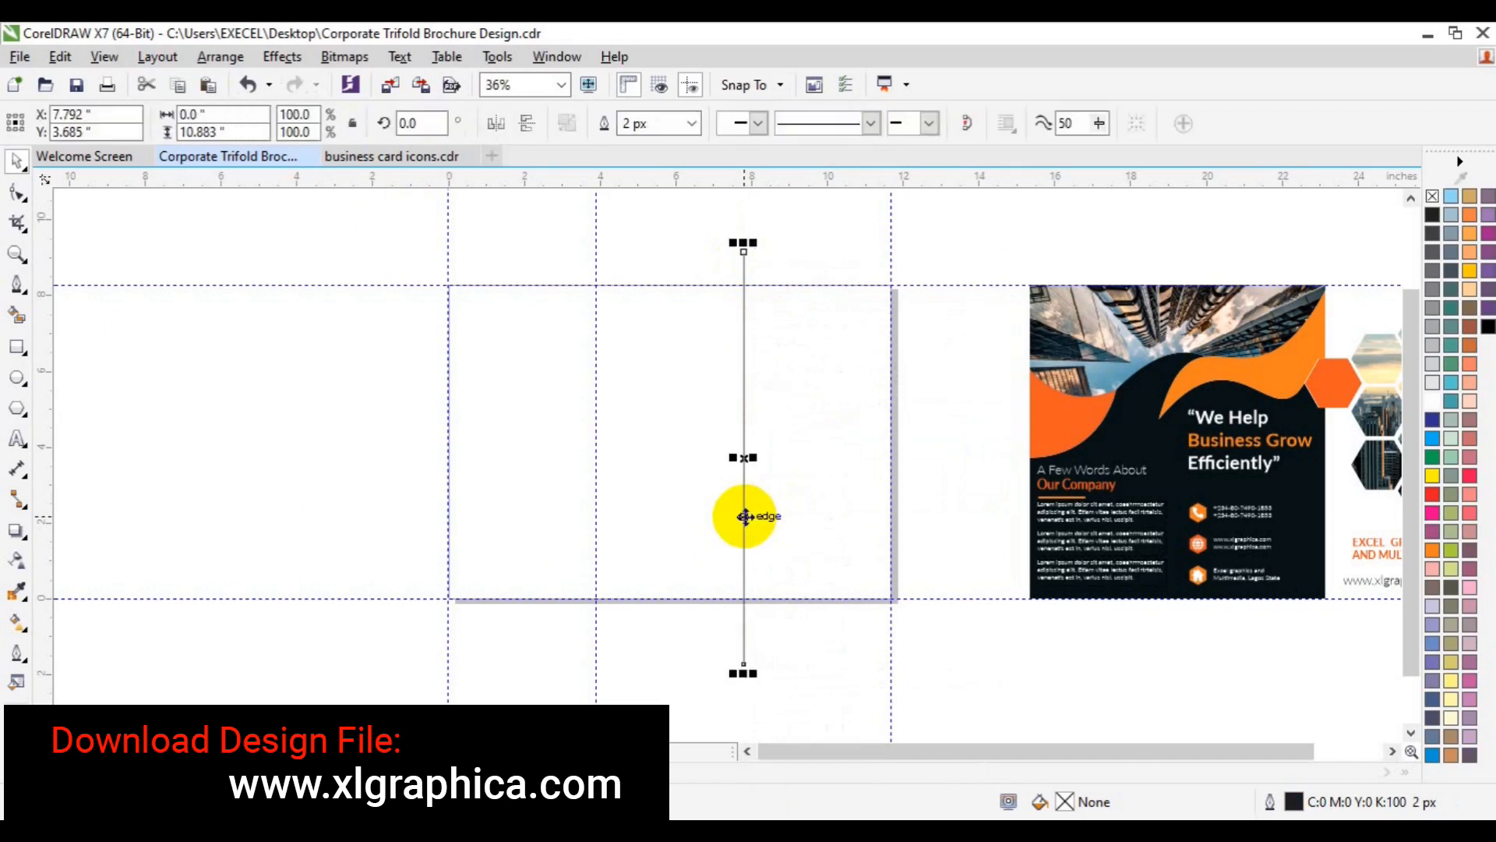
{"action": "key", "text": "Delete"}
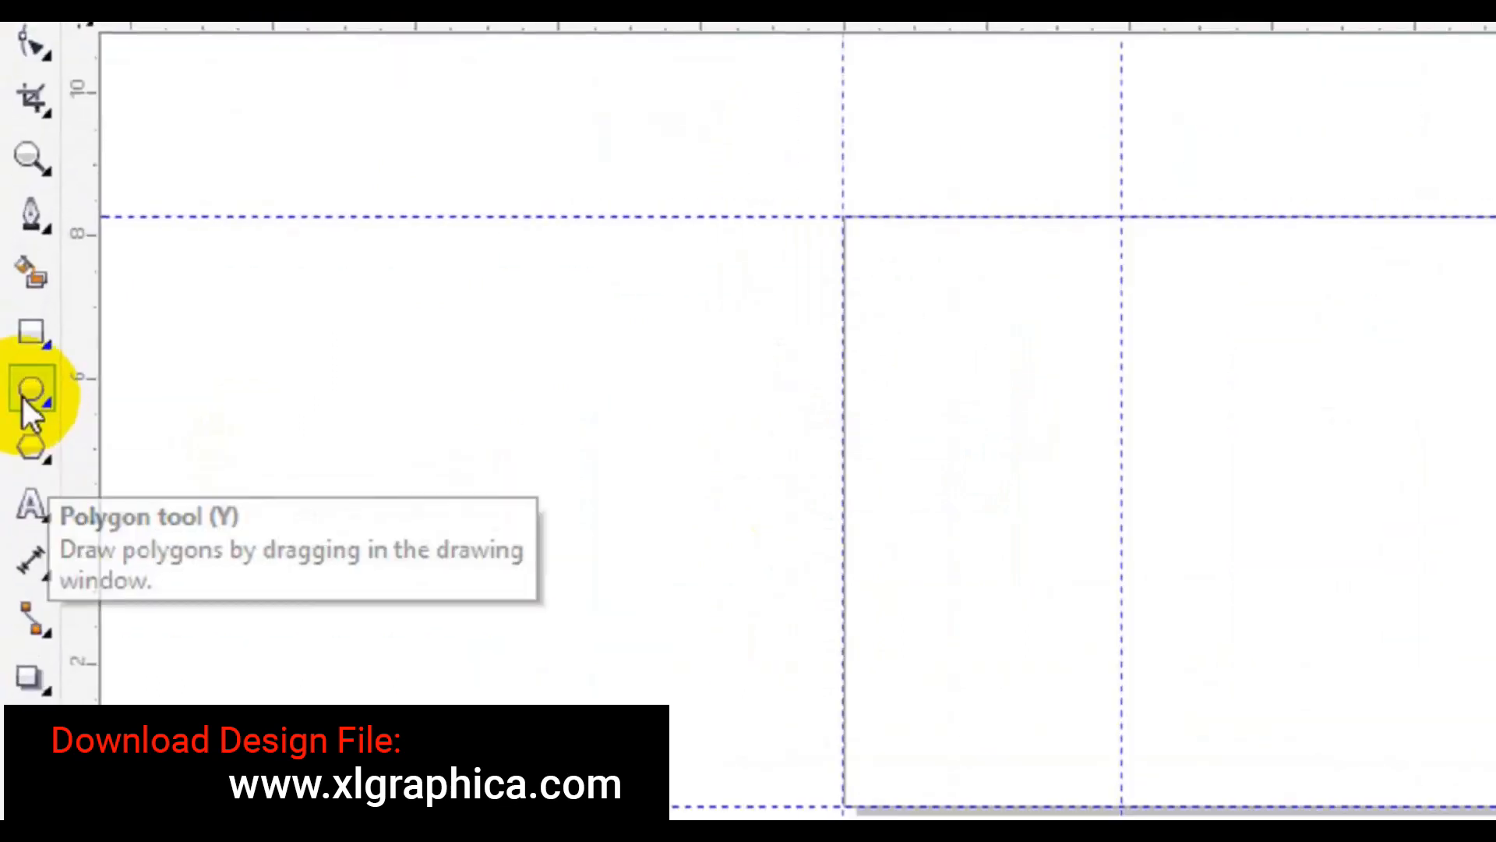
- Create a page-sized rectangle and set its width to 3.9 inches
{"action": "double_click", "coordinate": [31, 332]}
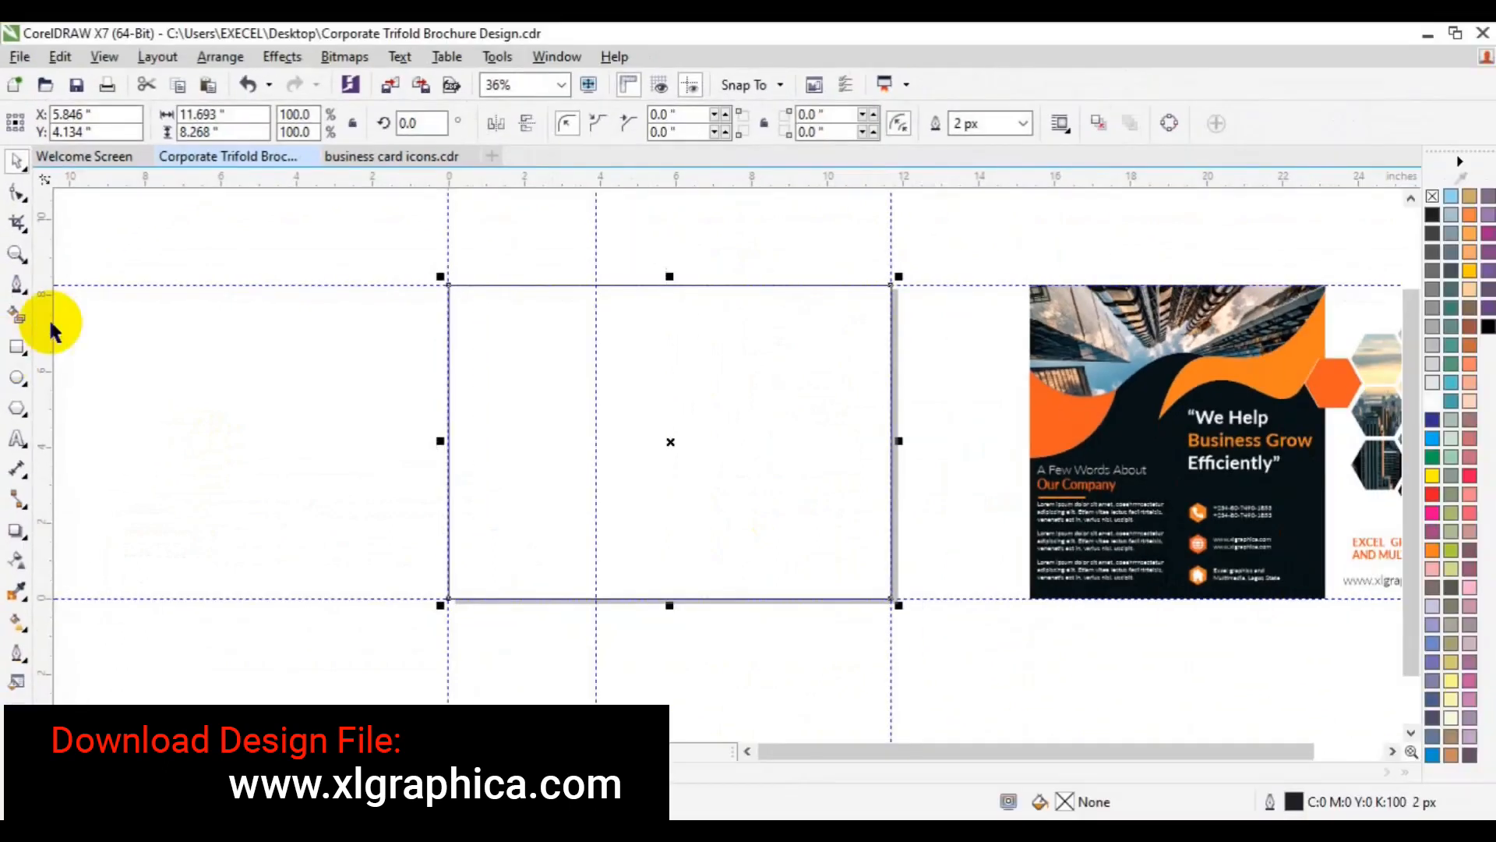
{"action": "left_click", "coordinate": [212, 115]}
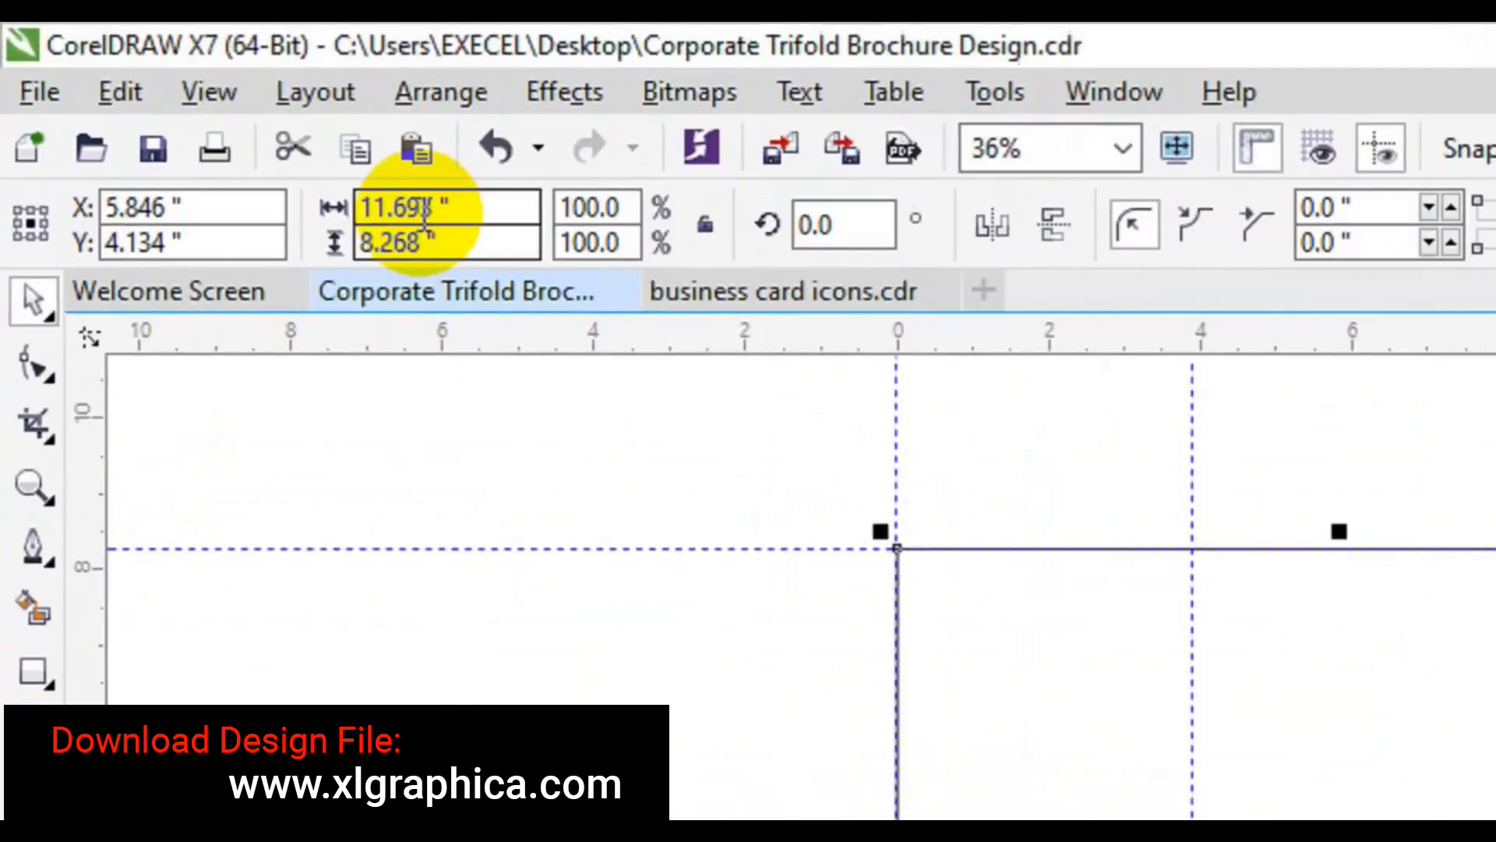
{"action": "type", "text": "3."}
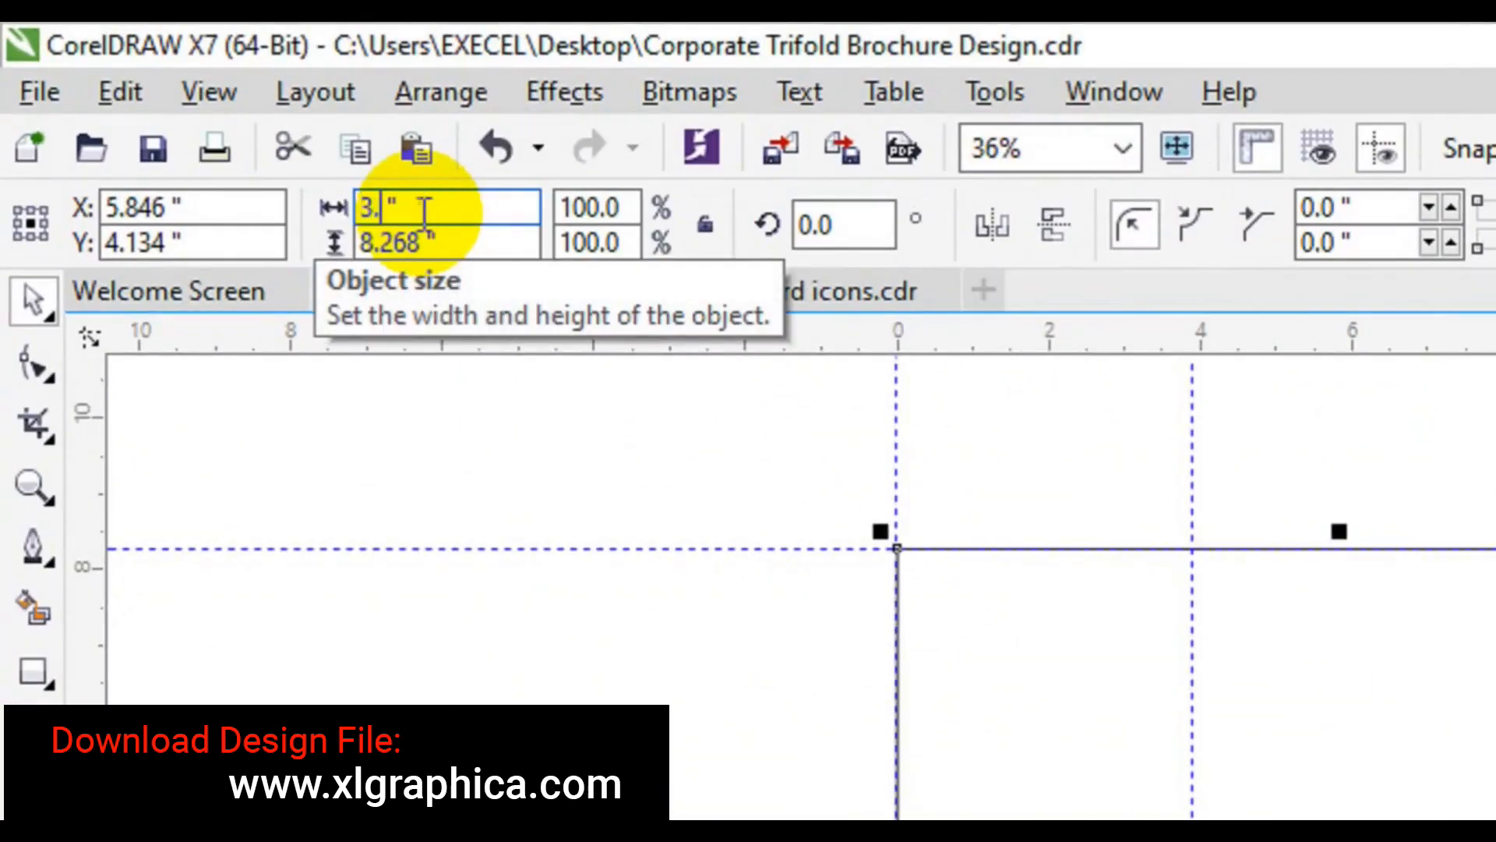
{"action": "type", "text": "9"}
{"action": "key", "text": "Return"}
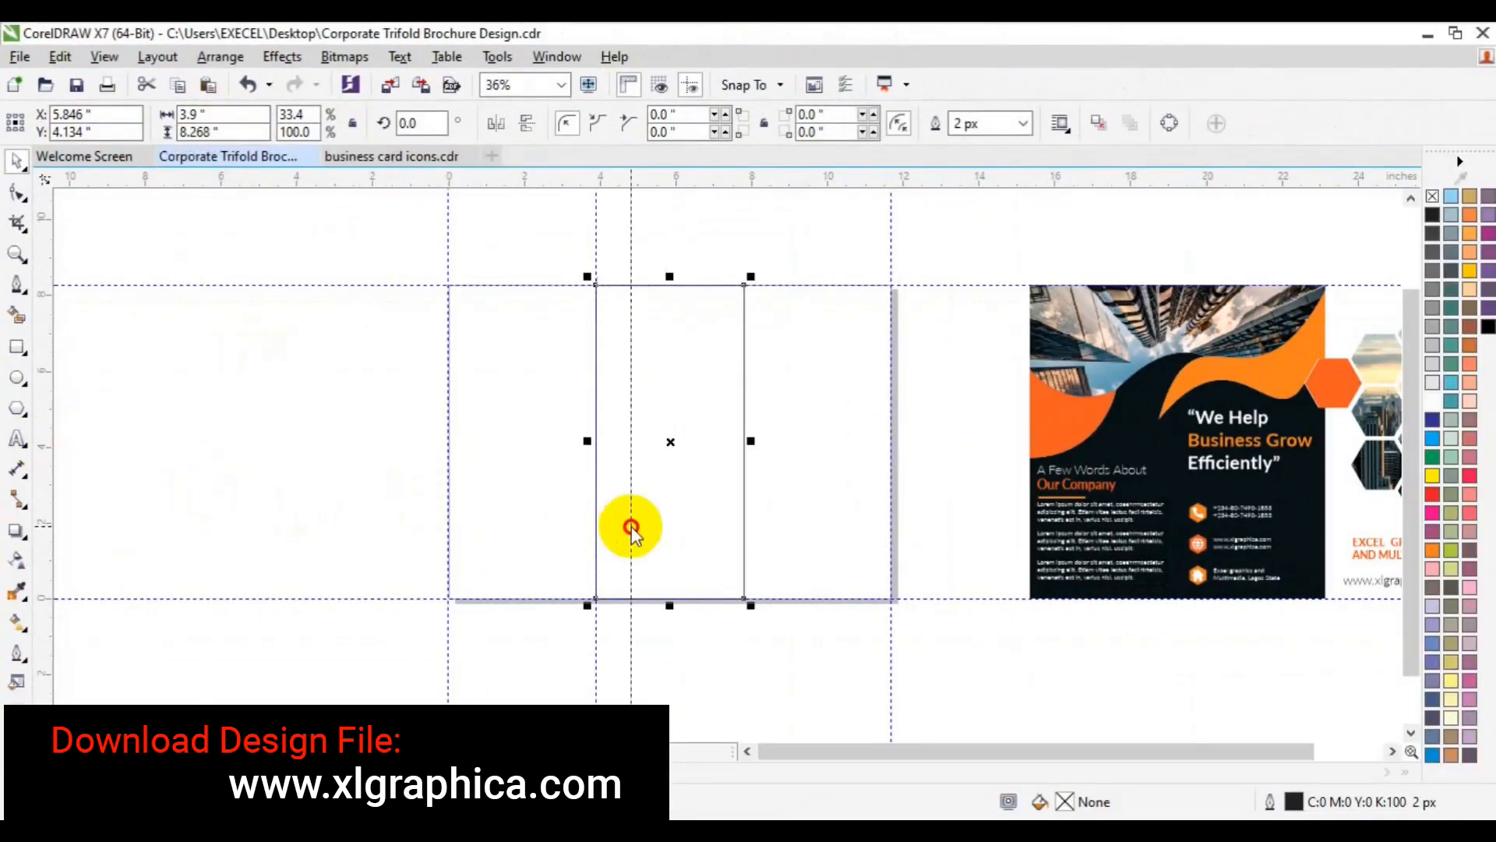
- Place a vertical guideline on the narrow rectangle's right edge and add a page-sized rectangle
{"action": "left_click_drag", "start_coordinate": [631, 528], "coordinate": [744, 534]}
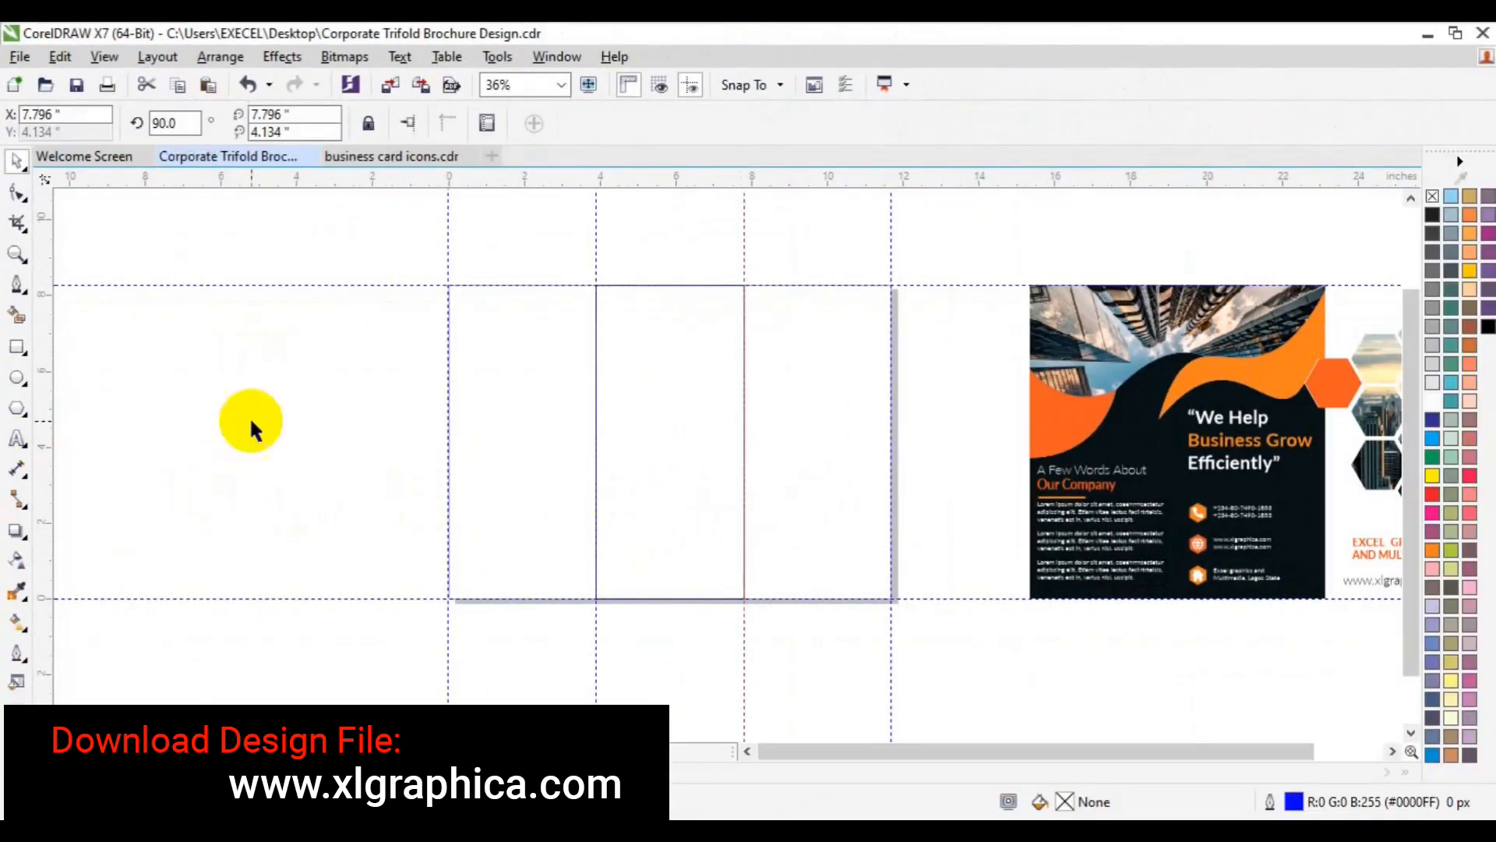
{"action": "double_click", "coordinate": [14, 351]}
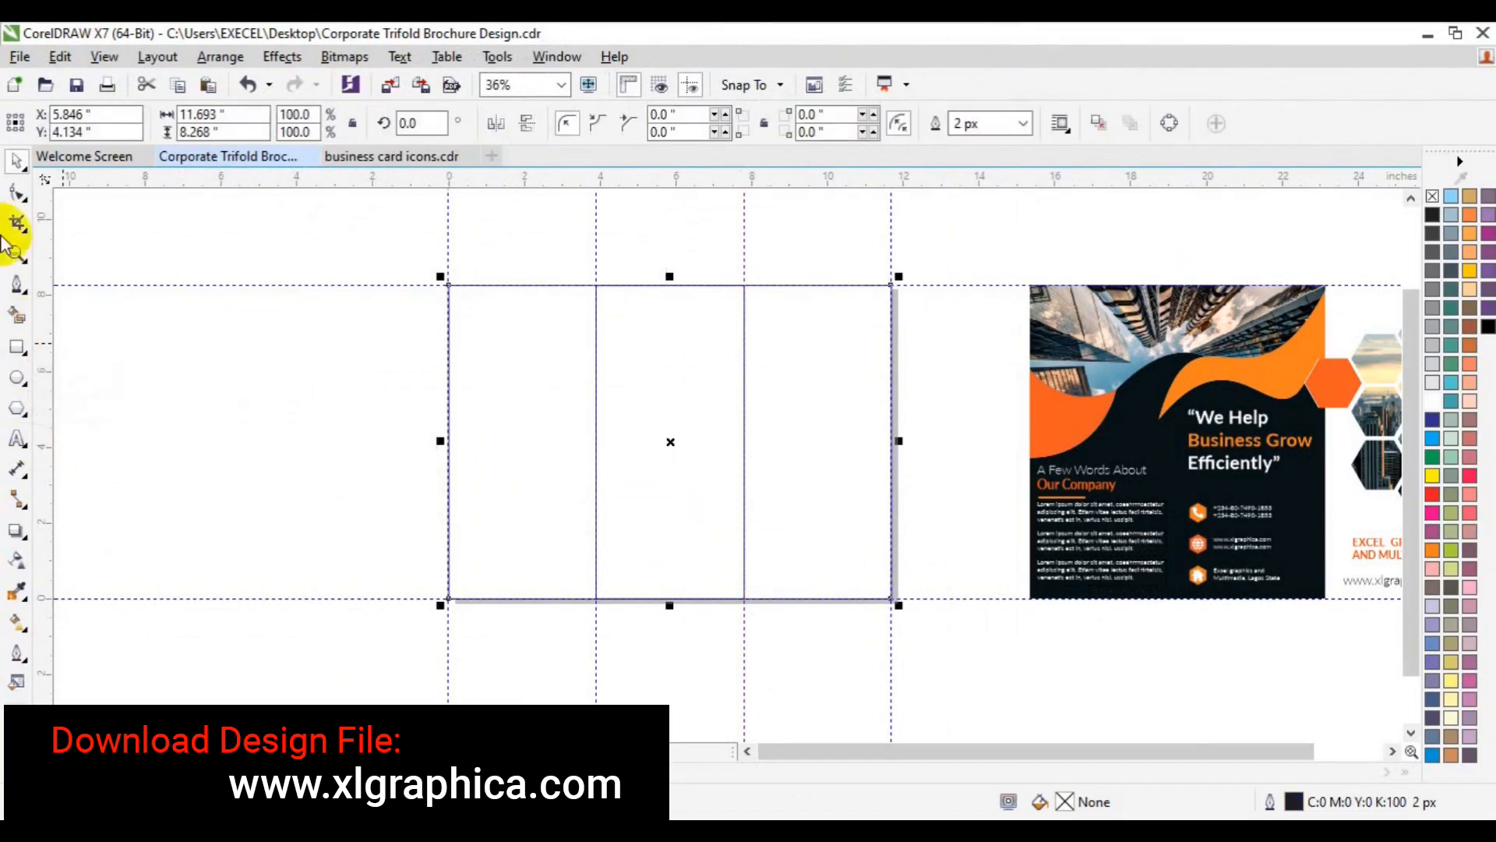
- Draw two parallel-looking diagonal lines across the left panel with the Pen tool, one near the top and one lower down
{"action": "left_click", "coordinate": [17, 287]}
{"action": "left_click", "coordinate": [516, 263]}
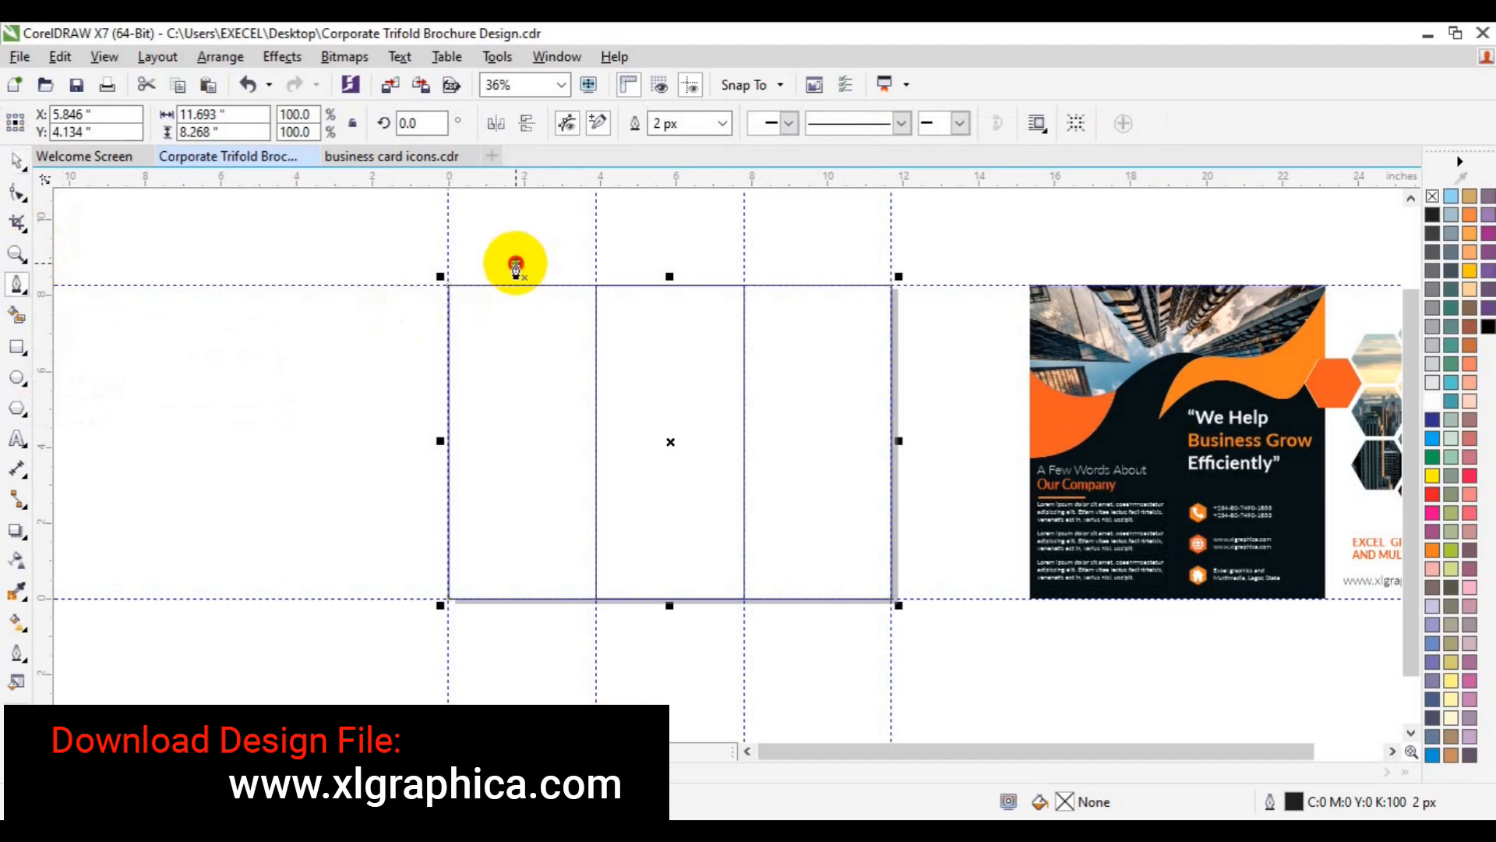
{"action": "double_click", "coordinate": [638, 363]}
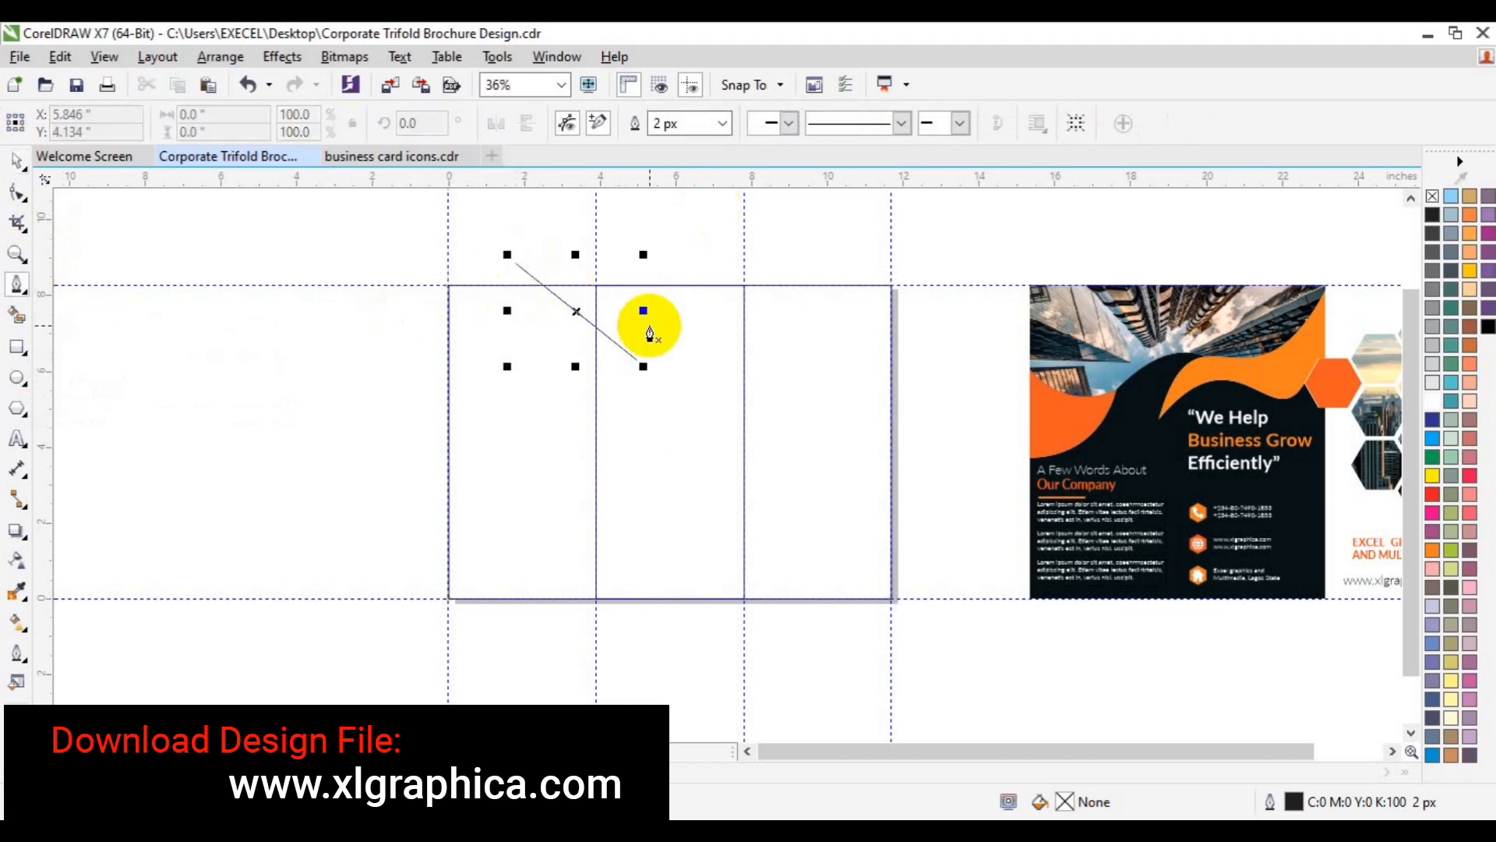
{"action": "left_click", "coordinate": [441, 431]}
{"action": "double_click", "coordinate": [616, 578]}
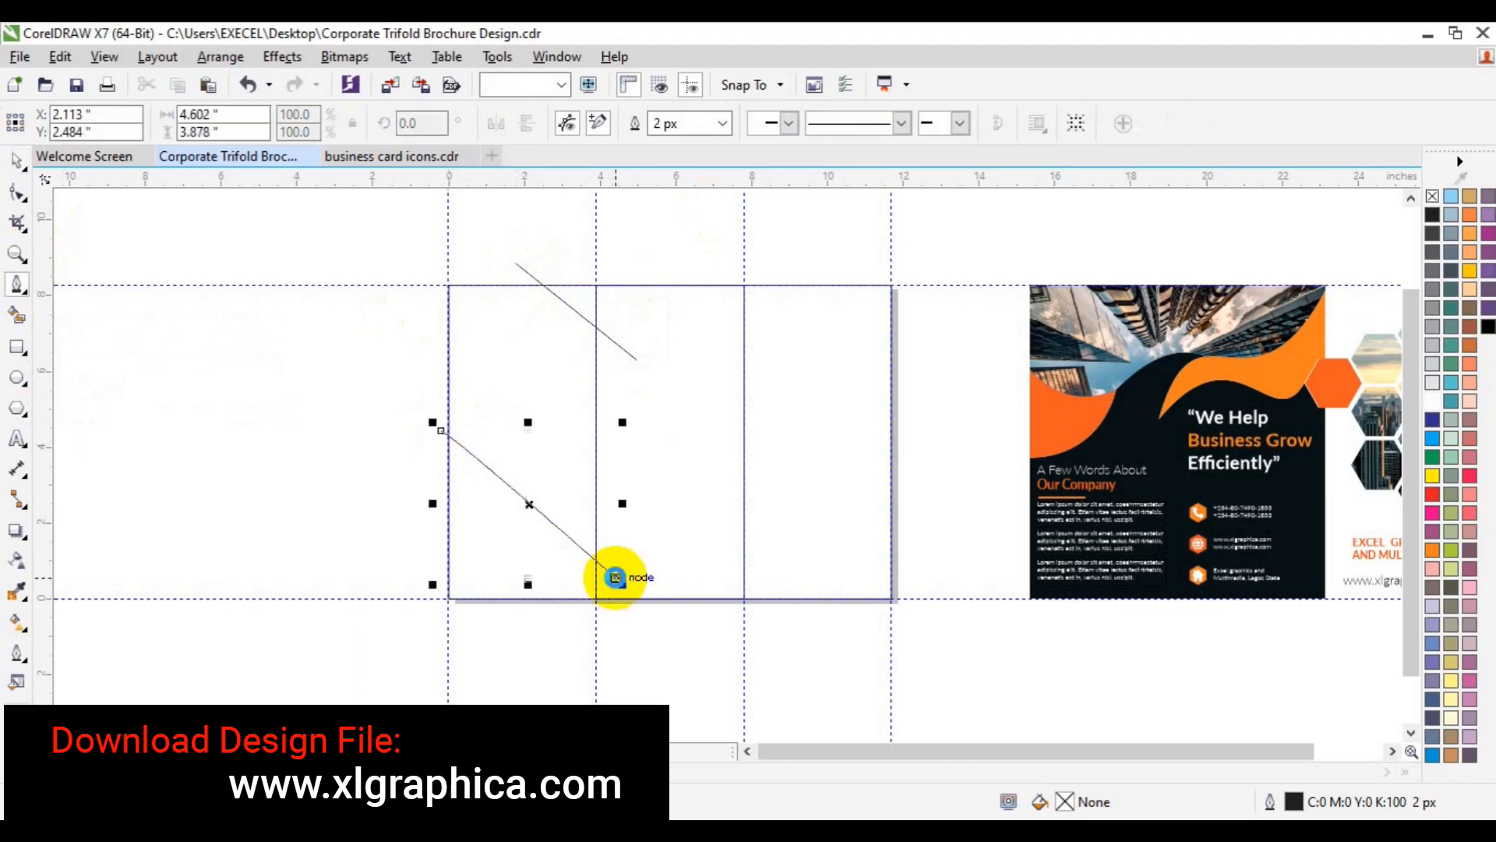
{"action": "left_click", "coordinate": [635, 656]}
{"action": "key", "text": "space"}
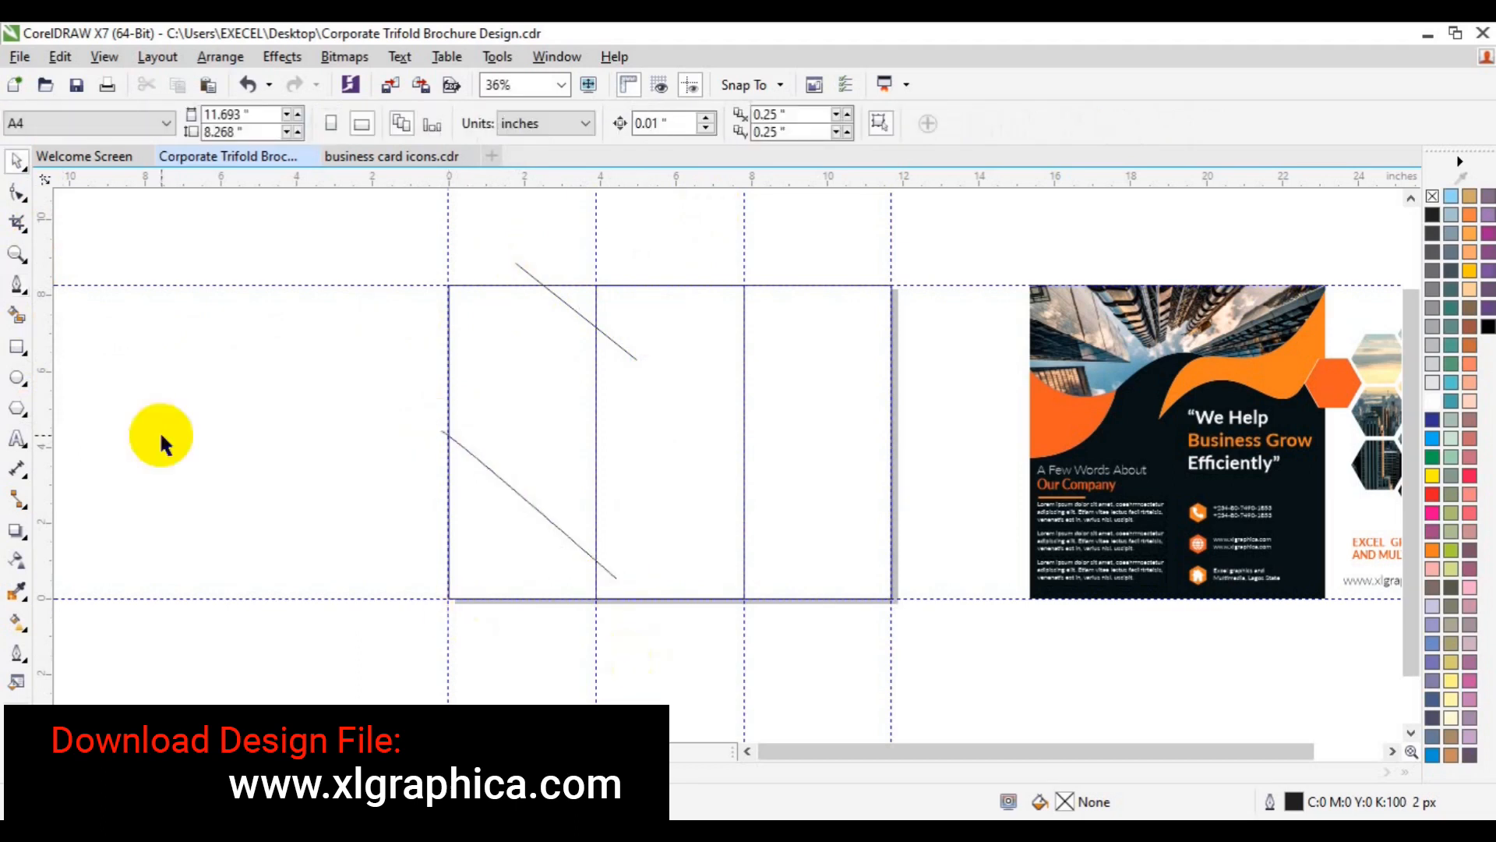
- Draw a hexagon about 3.8 by 4.3 inches and centre it on the page's left edge with its top corner at the page top
{"action": "left_click", "coordinate": [16, 409]}
{"action": "left_click_drag", "start_coordinate": [466, 318], "coordinate": [578, 478]}
{"action": "key", "text": "space"}
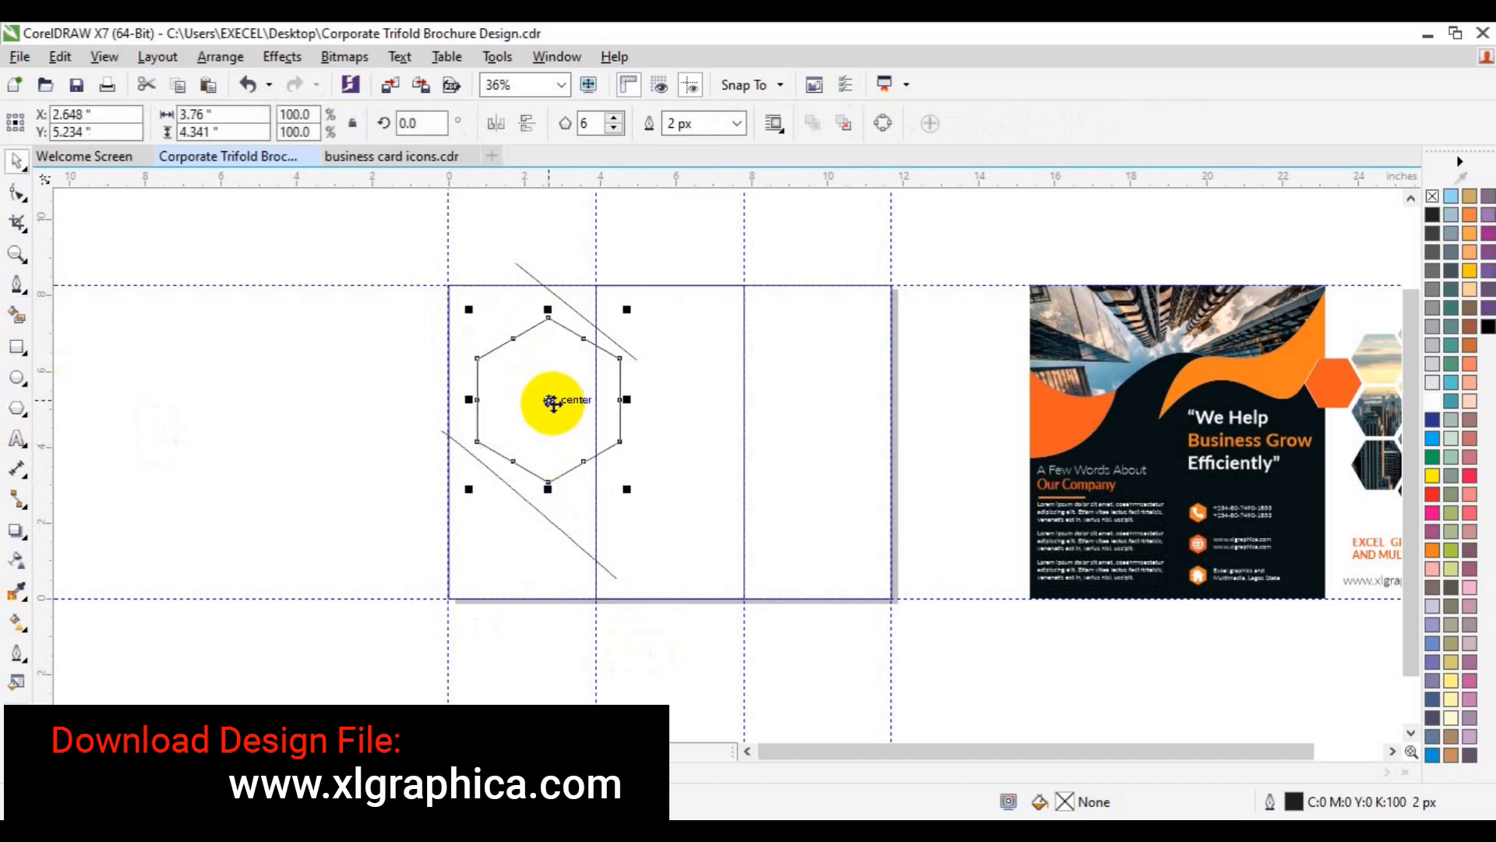
{"action": "left_click_drag", "start_coordinate": [552, 401], "coordinate": [449, 365]}
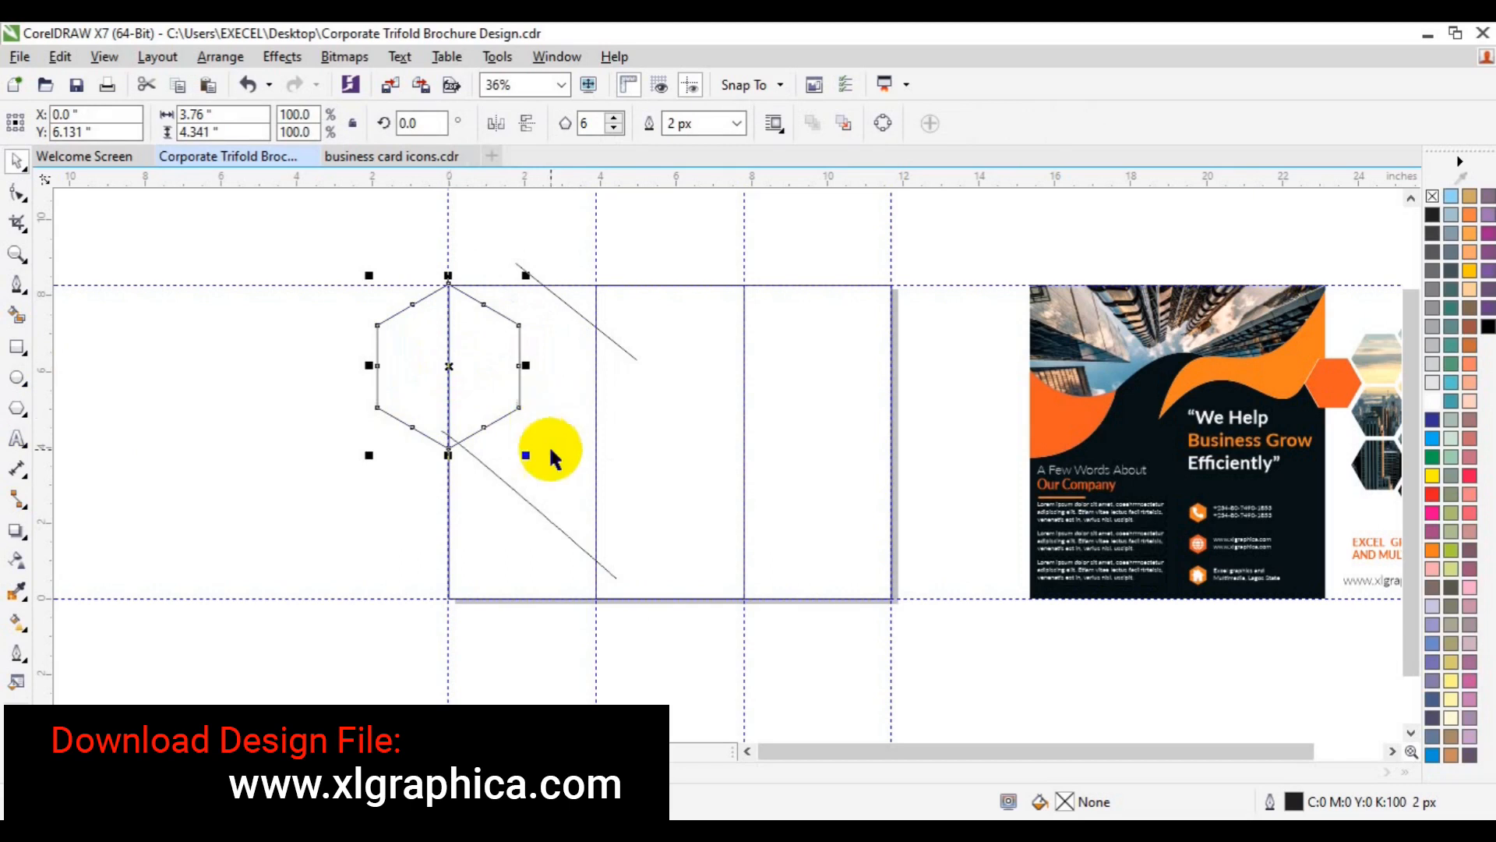
- Delete both diagonal lines from the left panel
{"action": "left_click", "coordinate": [528, 503]}
{"action": "left_click_drag", "start_coordinate": [528, 502], "coordinate": [534, 518]}
{"action": "left_click", "coordinate": [576, 311]}
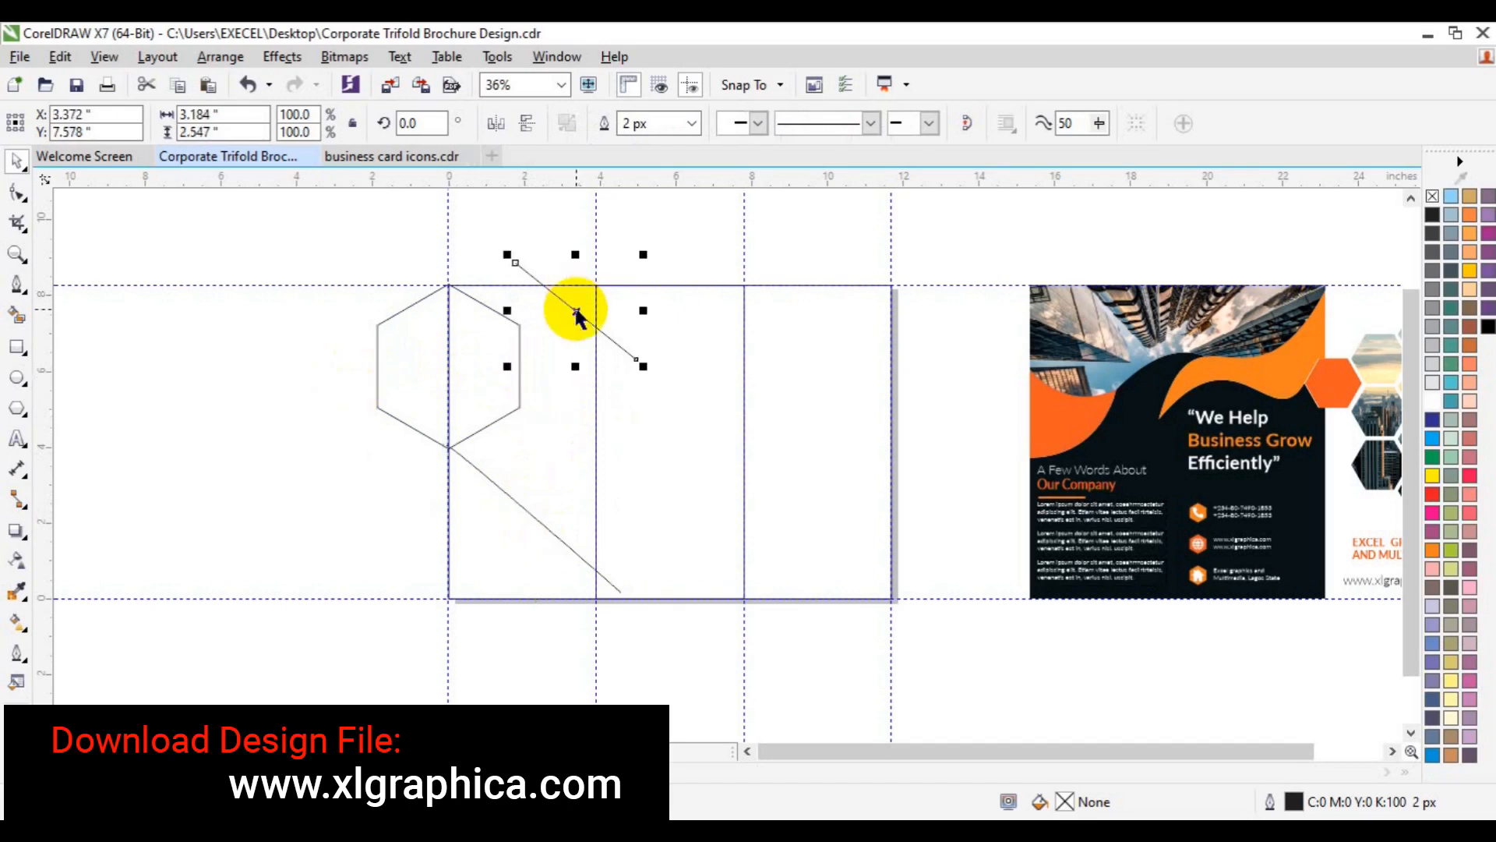
{"action": "key", "text": "Delete"}
{"action": "left_click", "coordinate": [562, 538]}
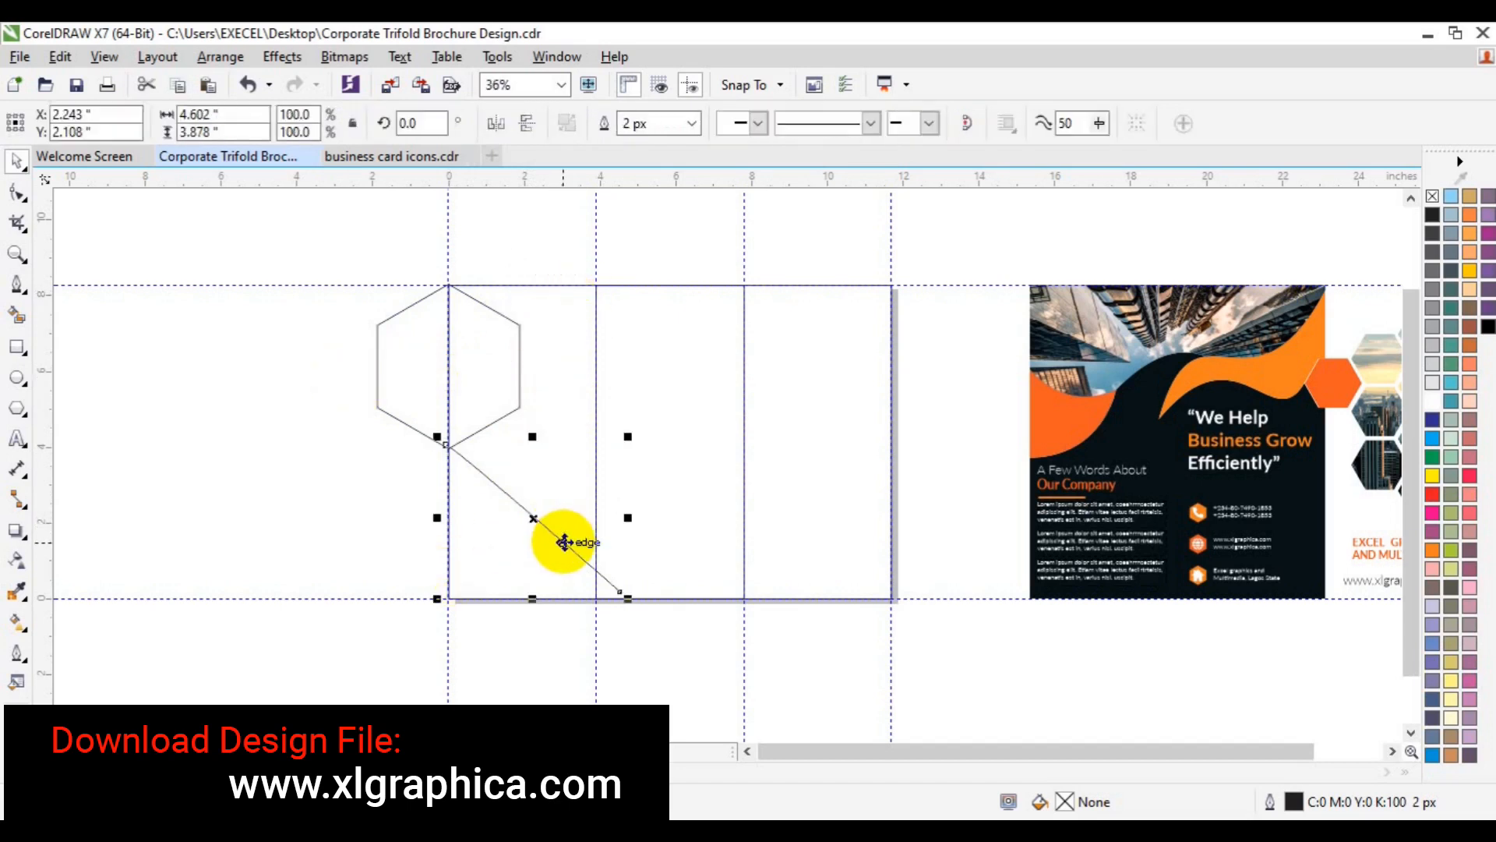
{"action": "key", "text": "Delete"}
- Draw a diagonal line from the hexagon's lowest corner down across the left panel, ending just below the page in the middle panel
{"action": "left_click", "coordinate": [19, 291]}
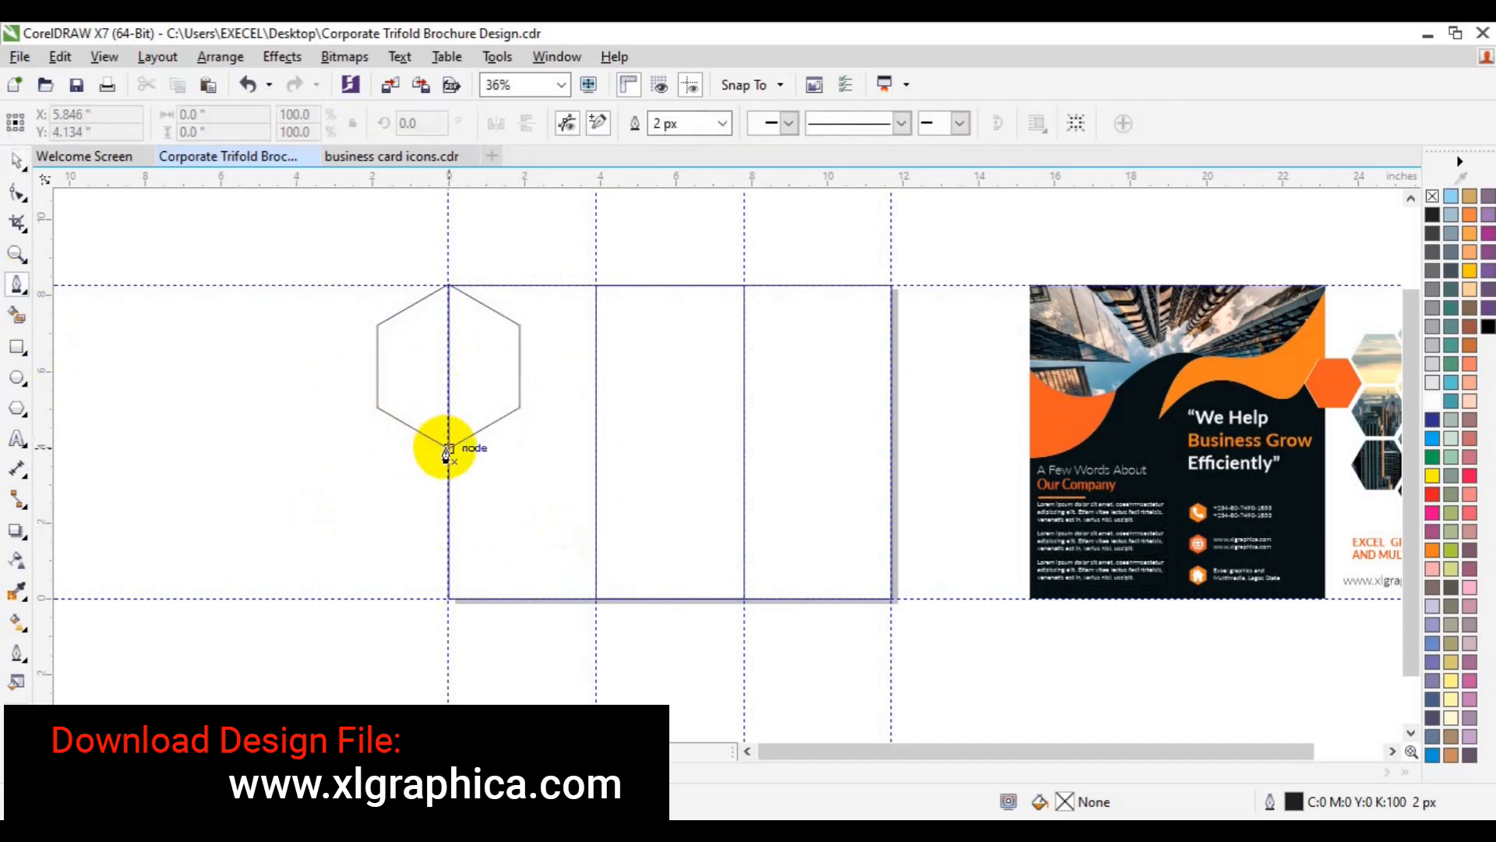
{"action": "left_click", "coordinate": [449, 449]}
{"action": "double_click", "coordinate": [667, 631]}
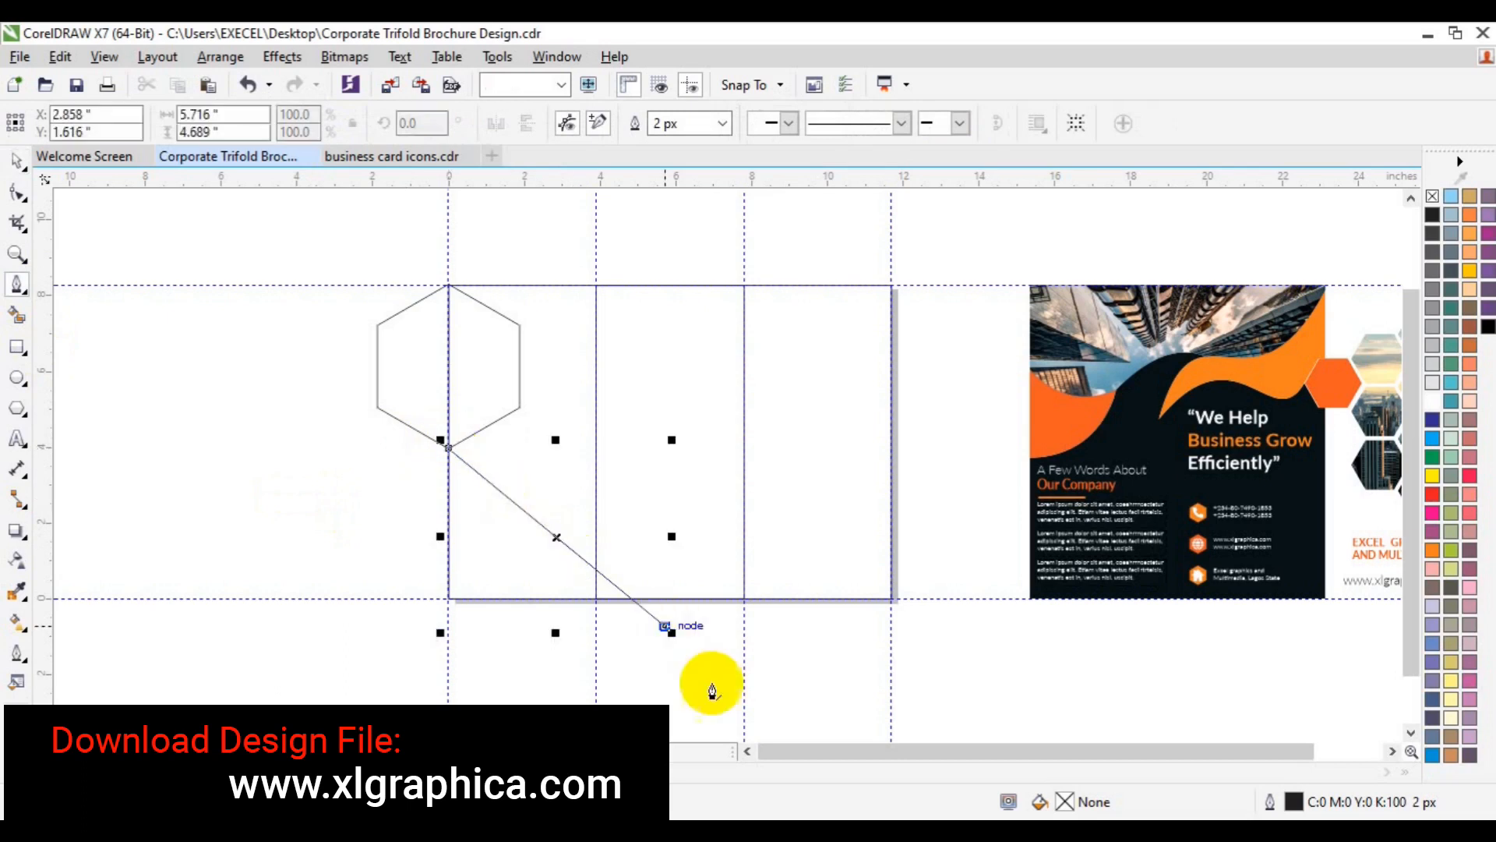
{"action": "left_click", "coordinate": [519, 327]}
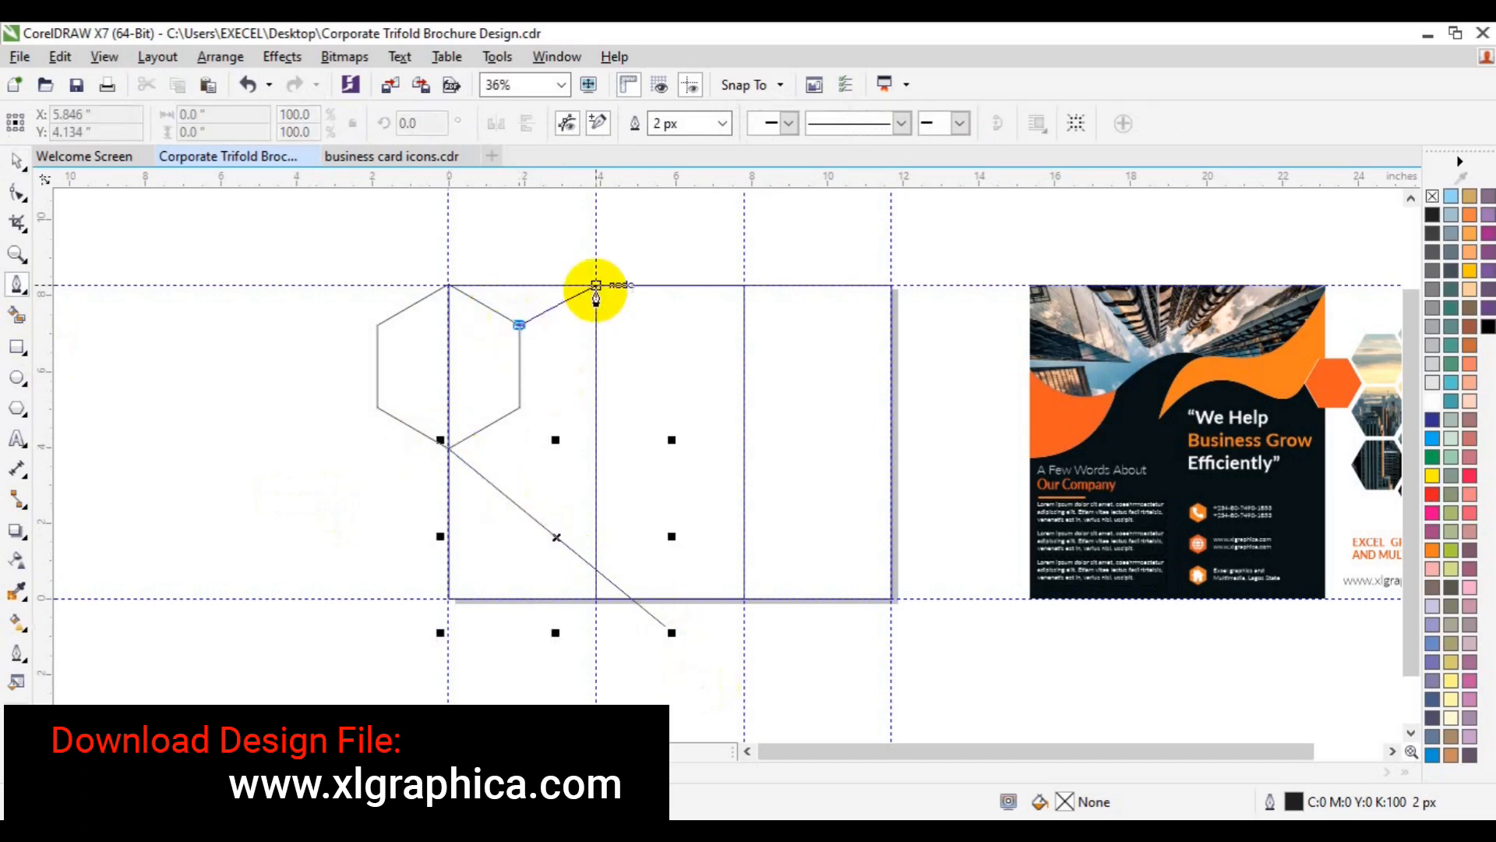
{"action": "double_click", "coordinate": [661, 250]}
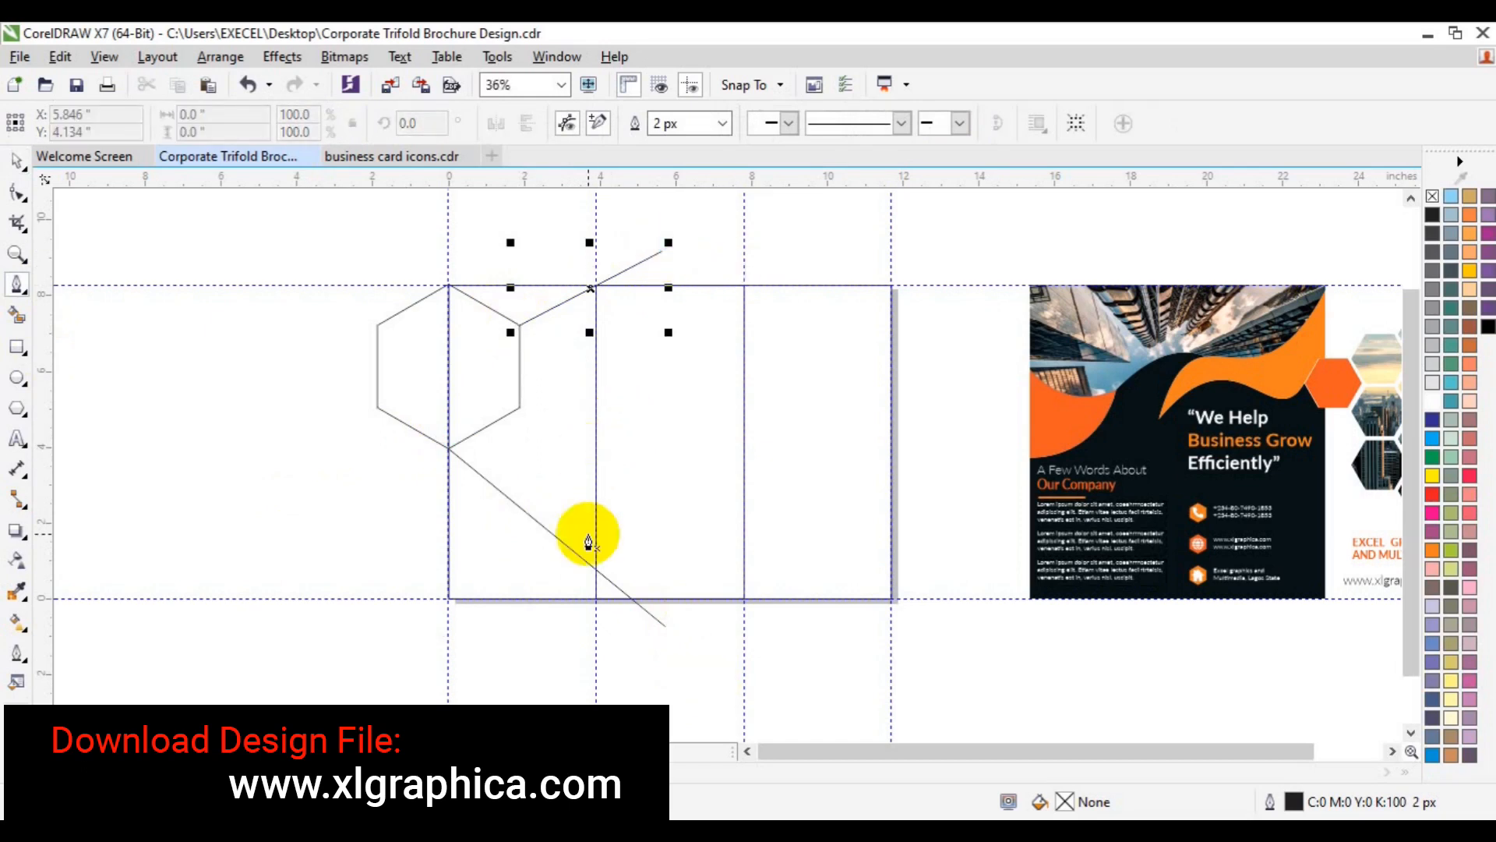
{"action": "key", "text": "ctrl+z"}
- Draw a line from the hexagon's upper-right corner sloping down to the first fold line
{"action": "left_click", "coordinate": [519, 325]}
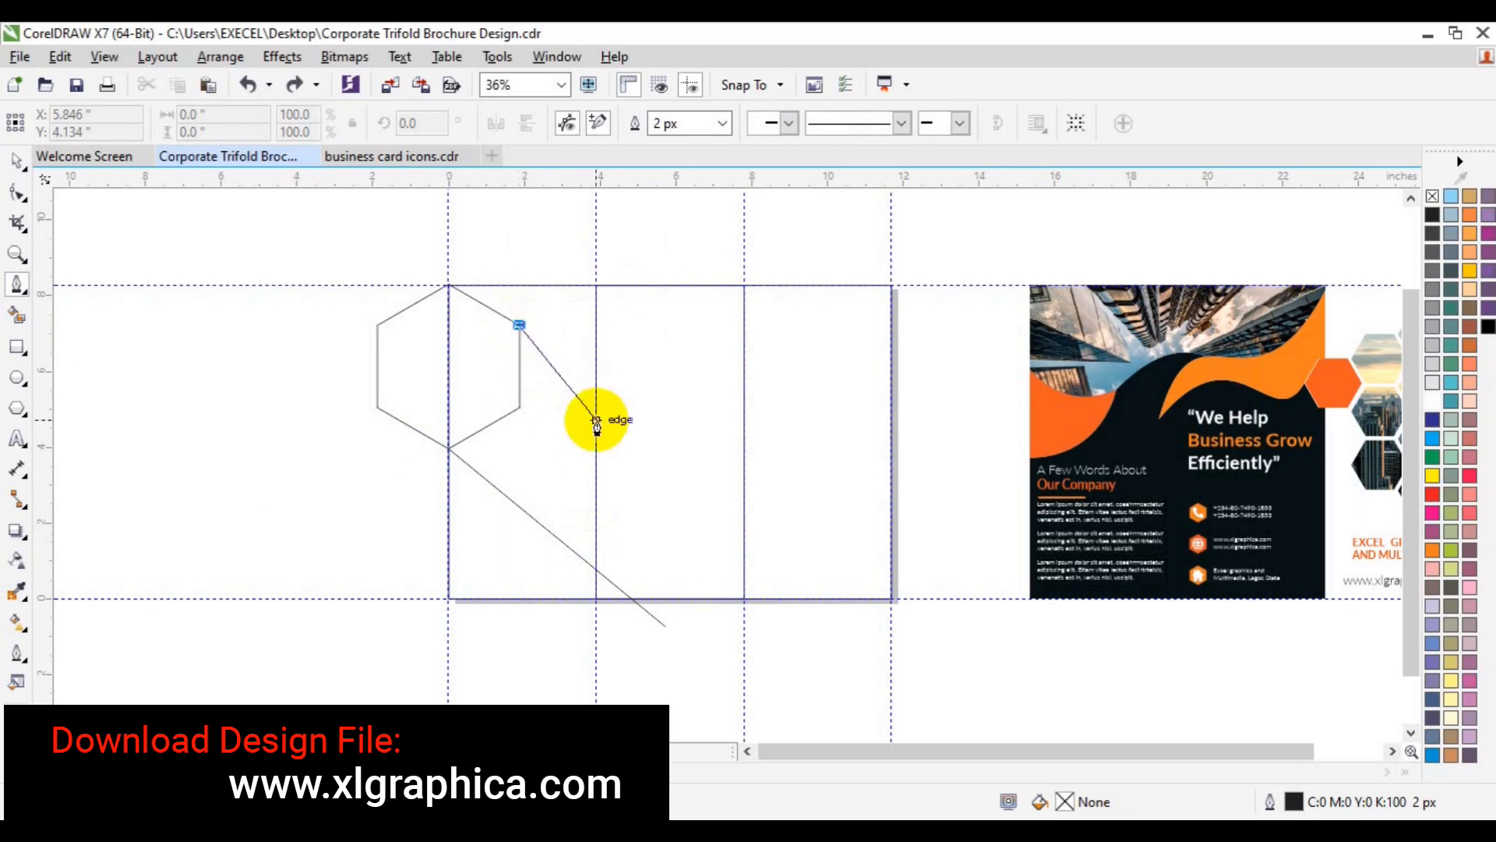
{"action": "double_click", "coordinate": [596, 385]}
{"action": "key", "text": "Escape"}
{"action": "key", "text": "space"}
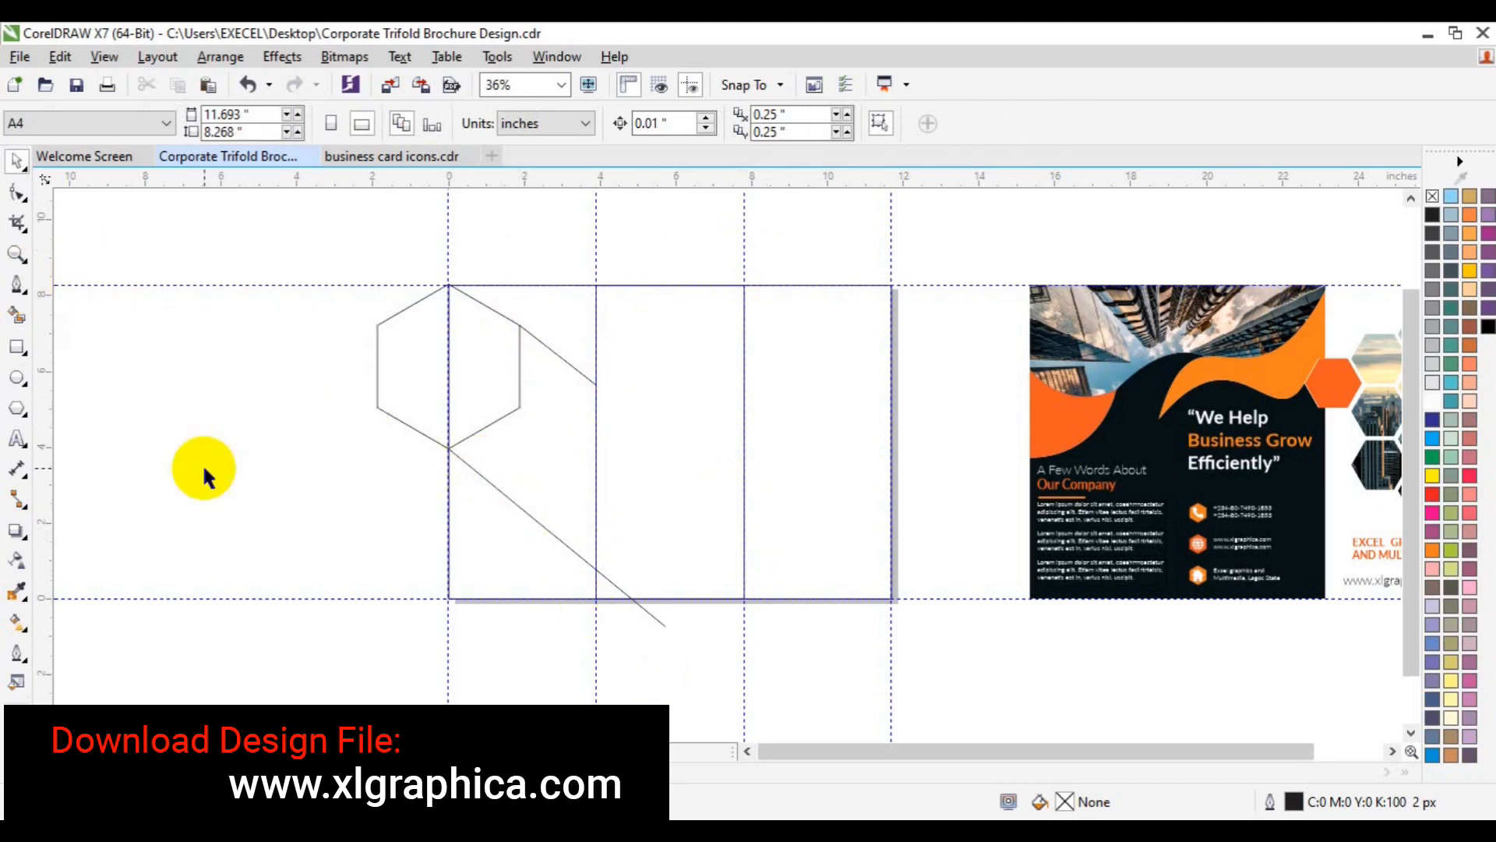
- Draw a rectangle about 3.9 by 2 inches spanning the full width of the right panel
{"action": "left_click", "coordinate": [17, 347]}
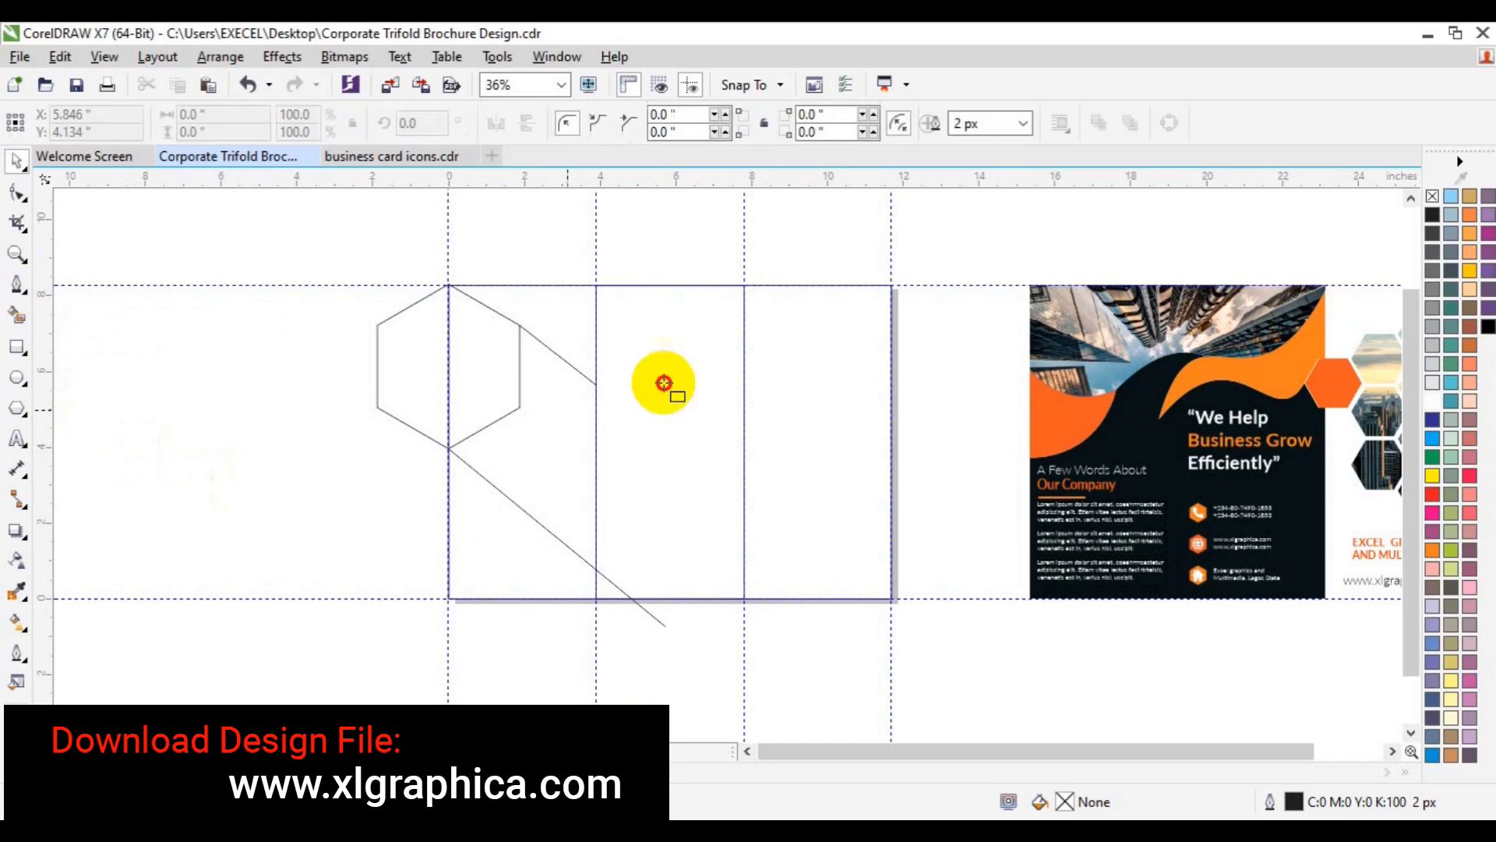
{"action": "left_click_drag", "start_coordinate": [744, 381], "coordinate": [890, 455]}
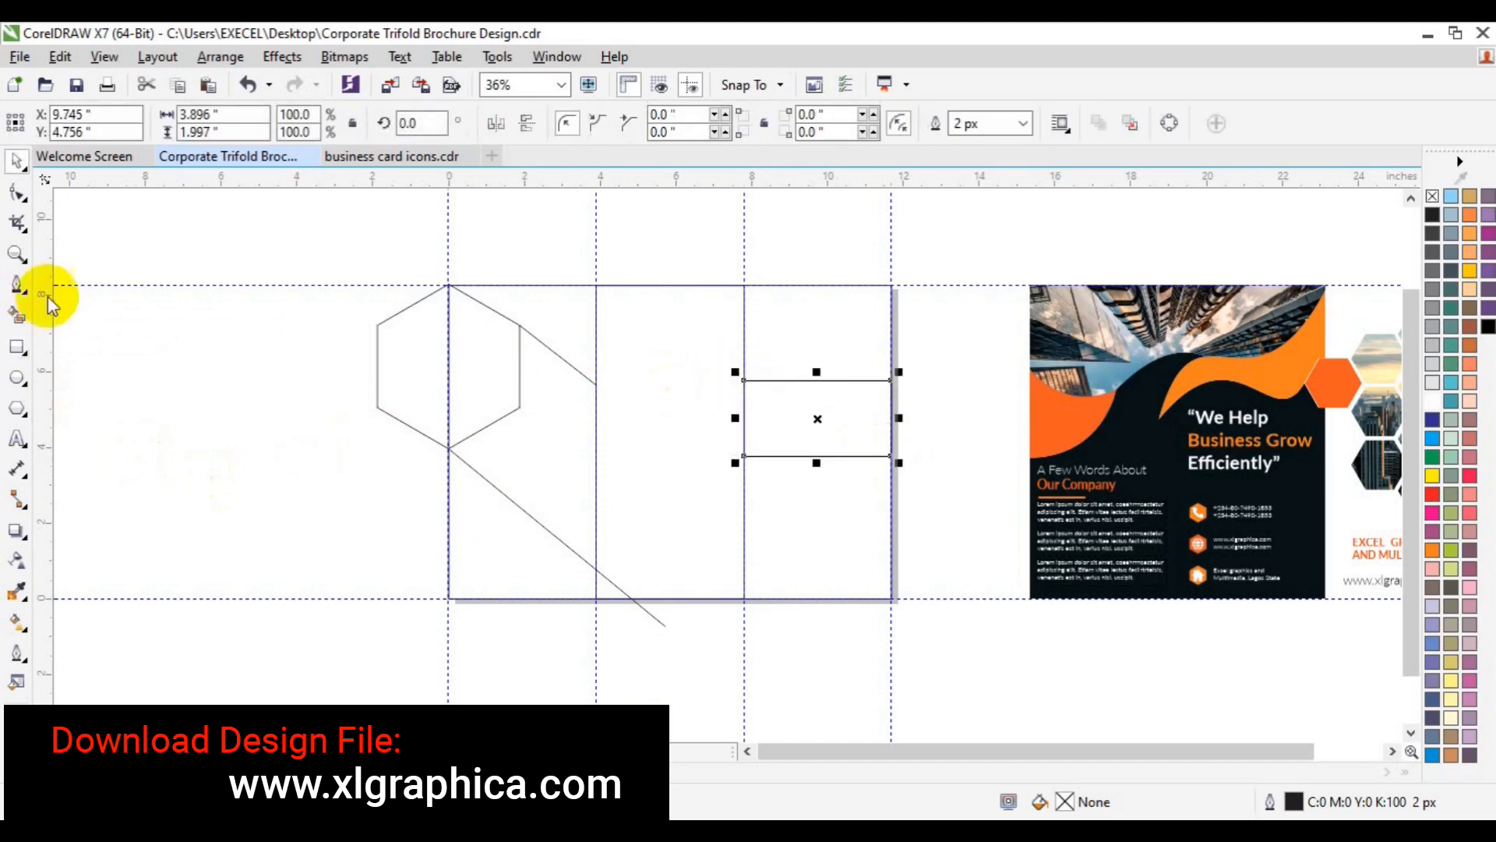
{"action": "left_click", "coordinate": [17, 285]}
{"action": "left_click", "coordinate": [817, 341]}
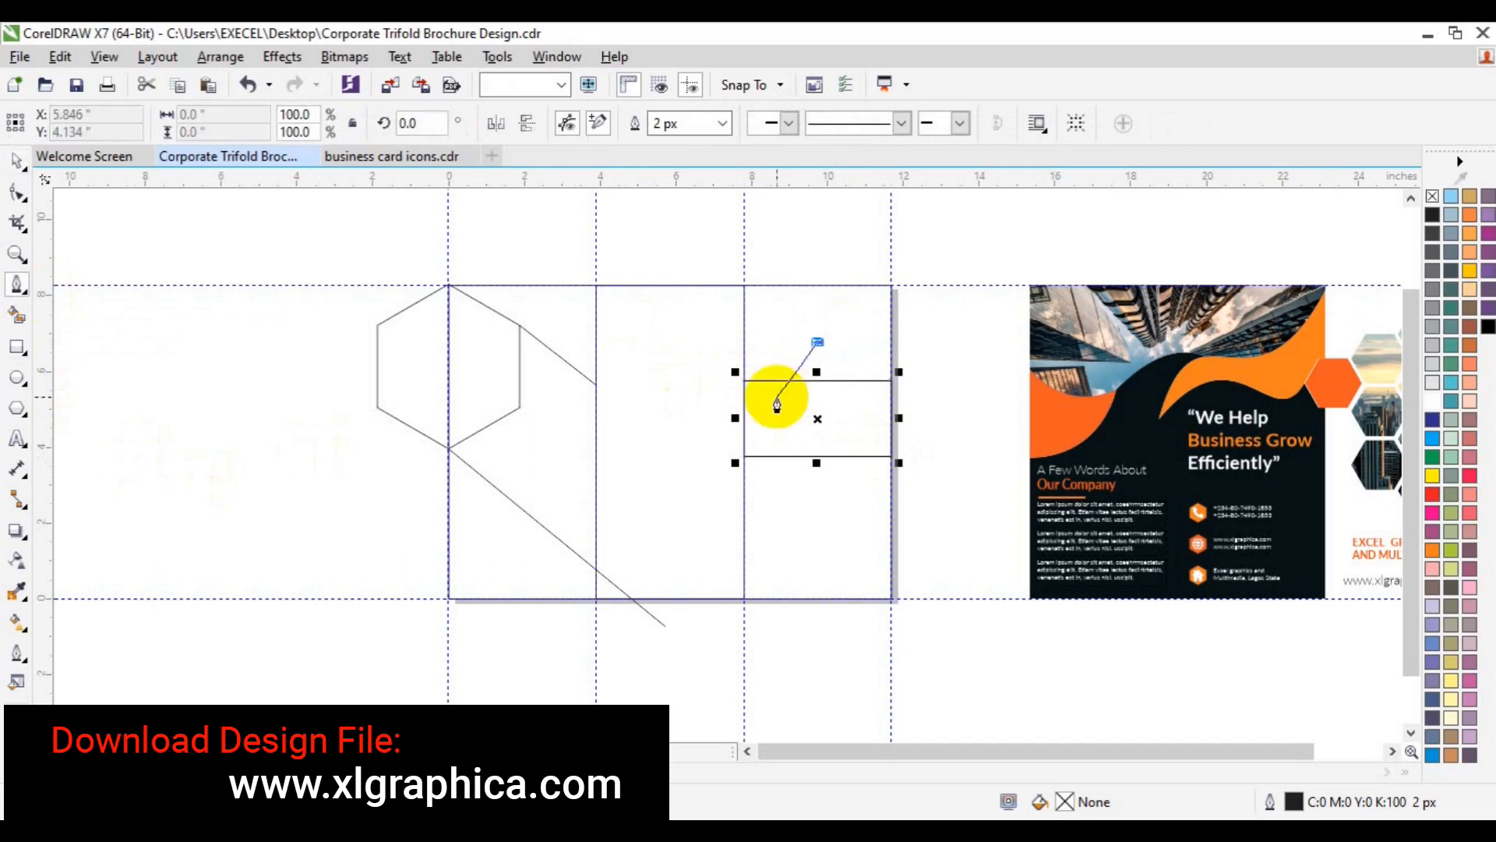
{"action": "double_click", "coordinate": [735, 428]}
{"action": "left_click", "coordinate": [985, 372]}
{"action": "key", "text": "space"}
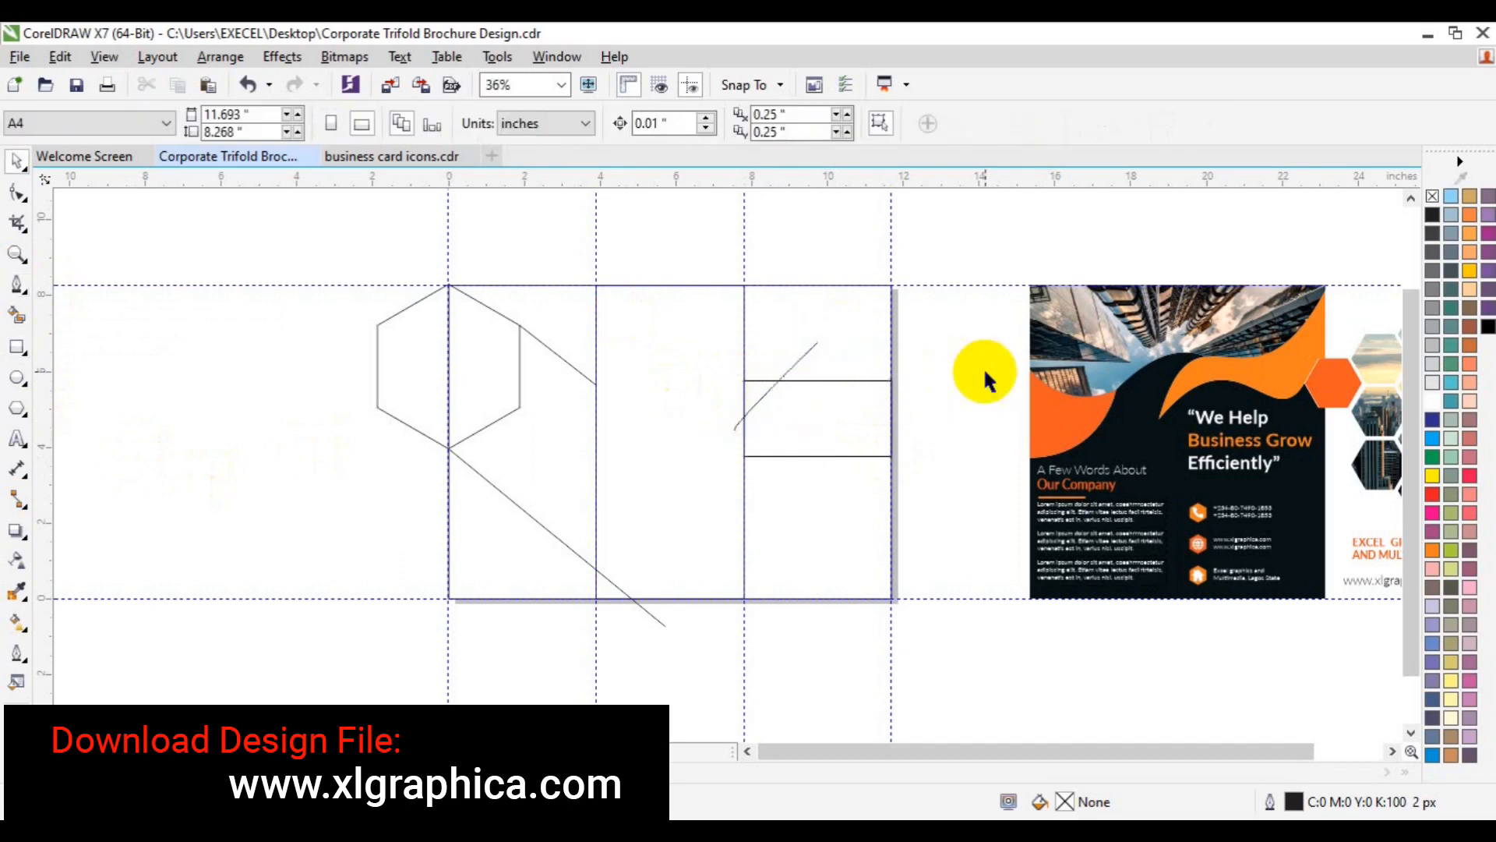
{"action": "left_click", "coordinate": [810, 352]}
{"action": "key", "text": "Delete"}
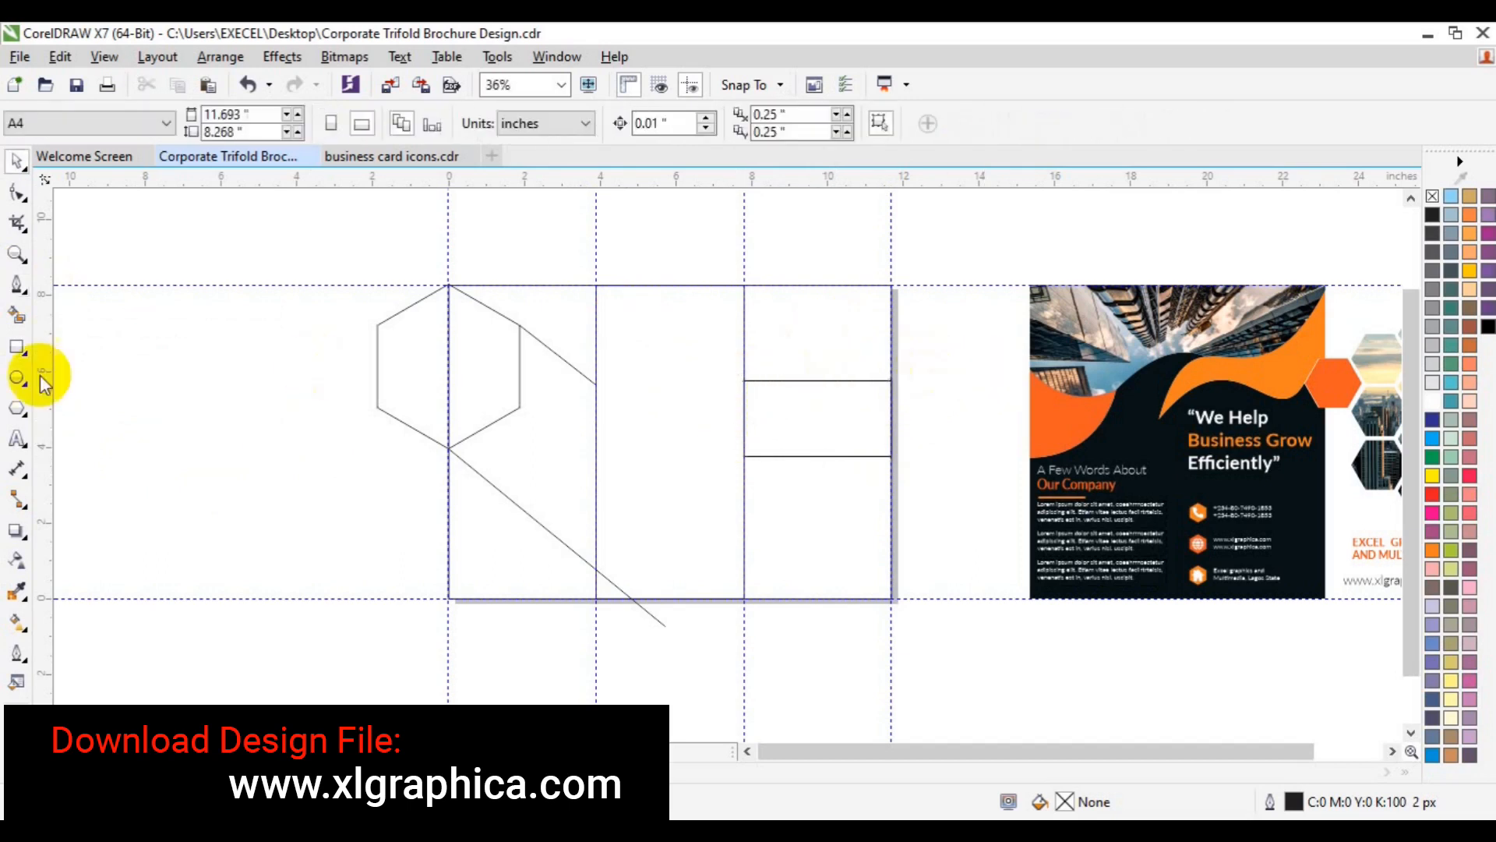
- Draw a horizontal line about 3.9 inches long across the second fold, just above the right panel's rectangle
{"action": "left_click", "coordinate": [17, 284]}
{"action": "left_click", "coordinate": [668, 377]}
{"action": "double_click", "coordinate": [818, 380]}
{"action": "key", "text": "Escape"}
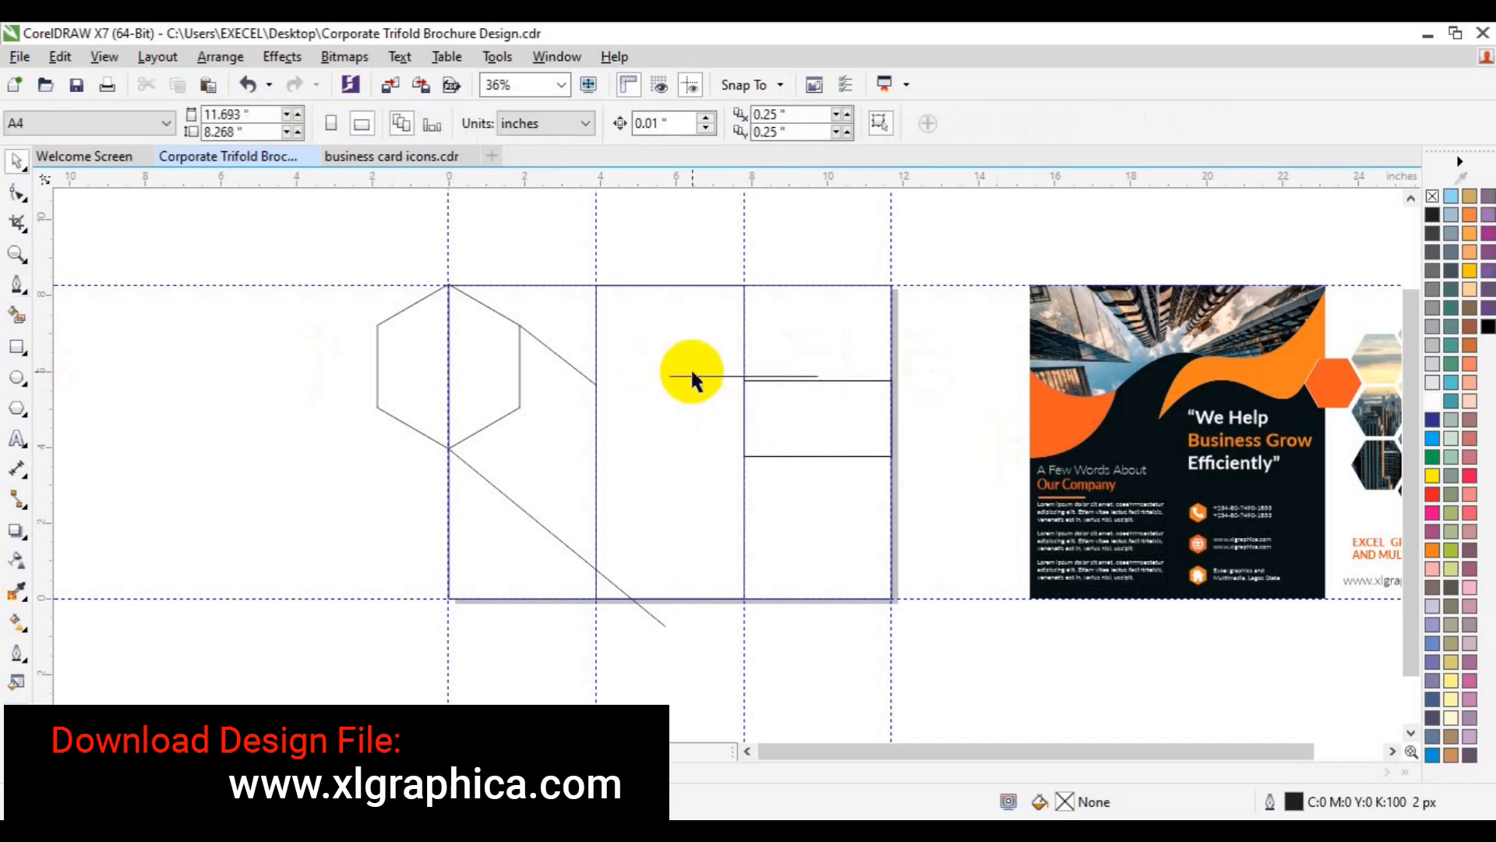
- Rotate the horizontal line to 45 degrees and move it slightly right onto the upper-left part of the right panel's rectangle
{"action": "left_click", "coordinate": [692, 375]}
{"action": "left_click", "coordinate": [691, 375]}
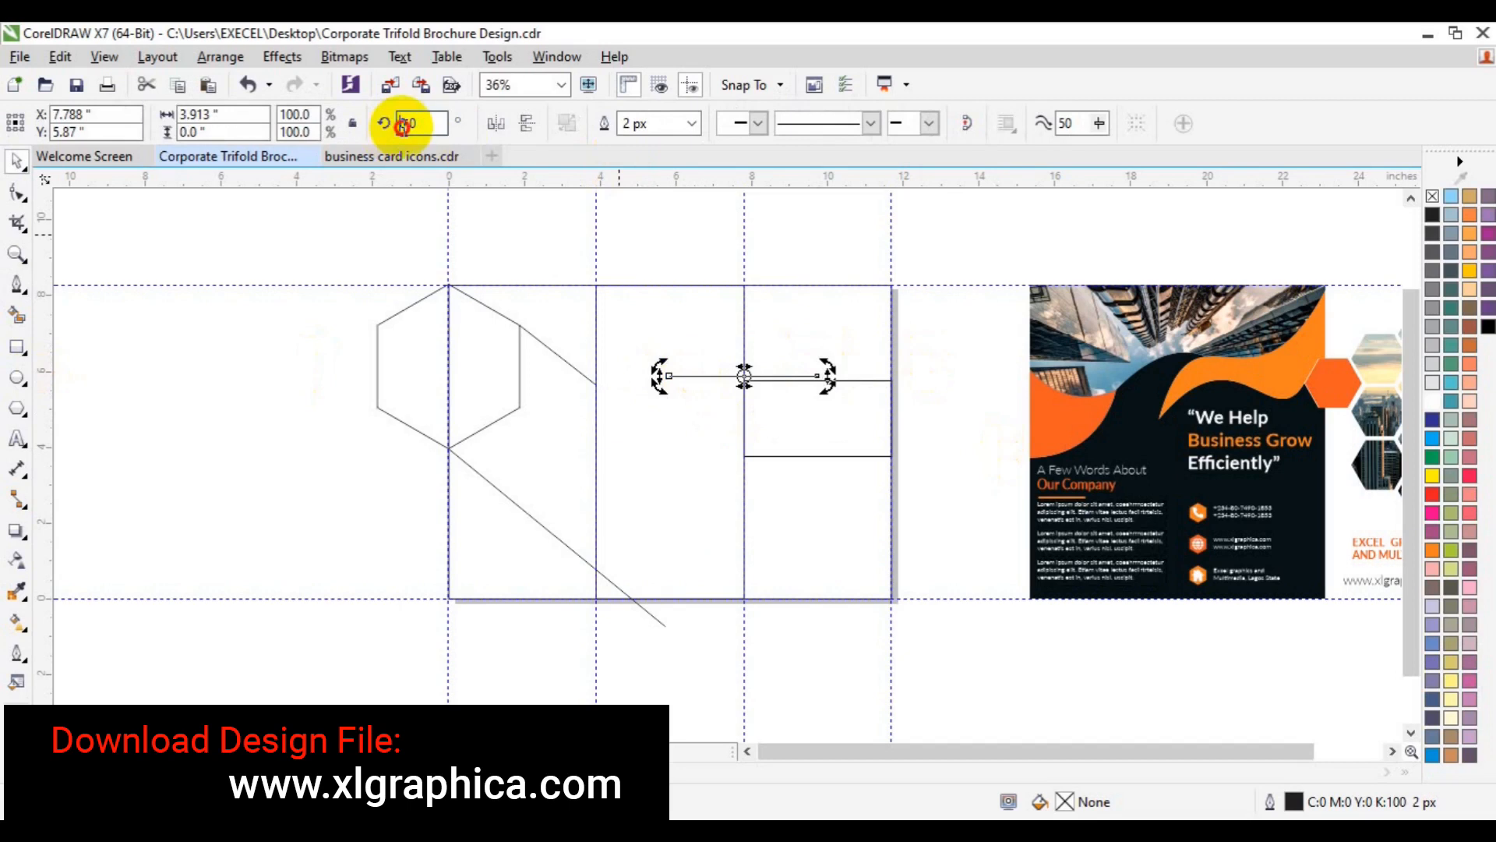
{"action": "type", "text": "45"}
{"action": "key", "text": "Return"}
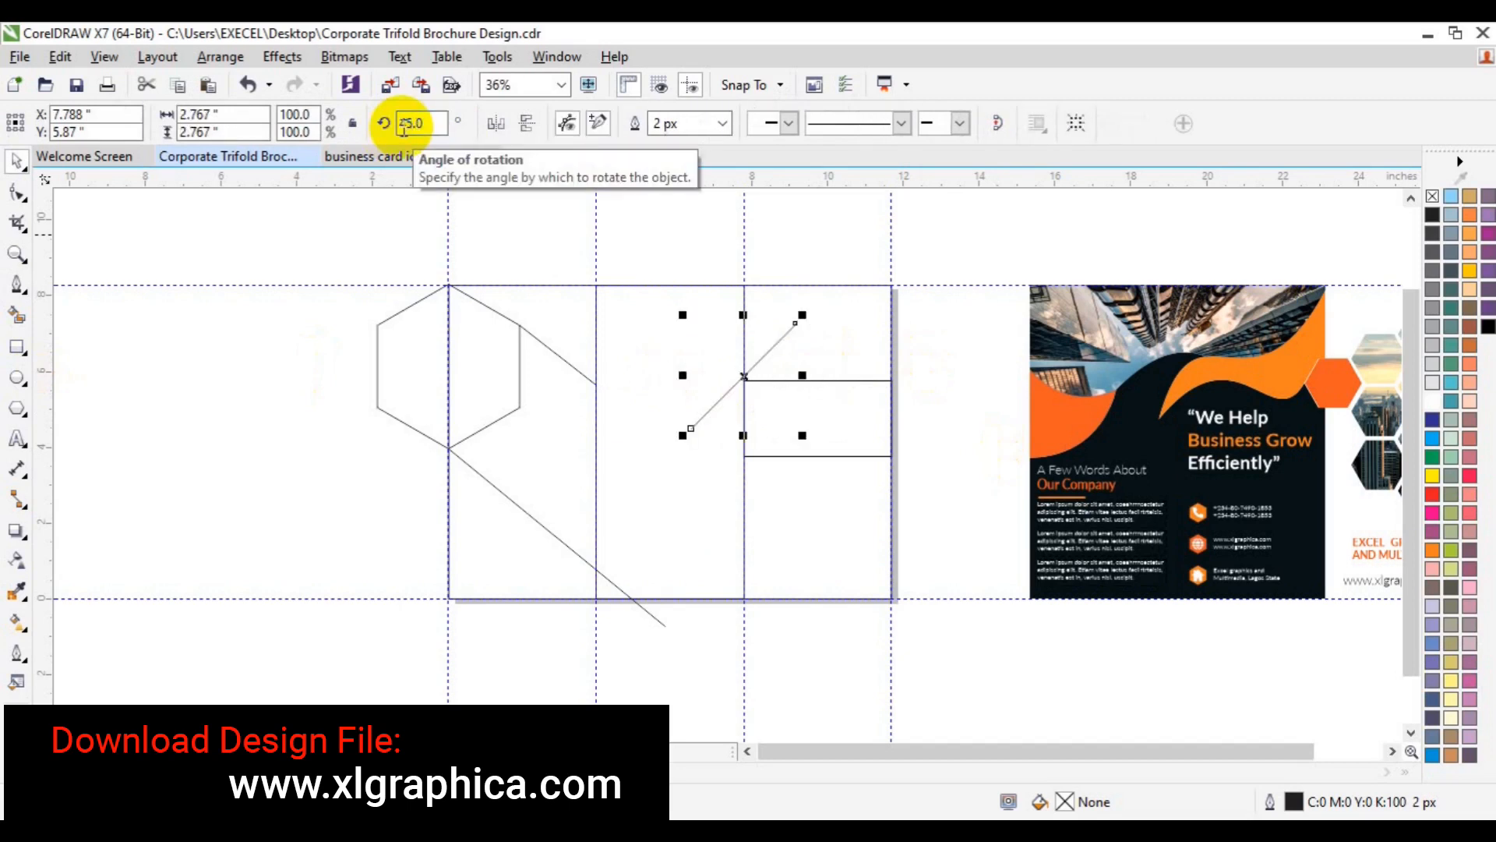
{"action": "left_click_drag", "start_coordinate": [743, 375], "coordinate": [764, 385]}
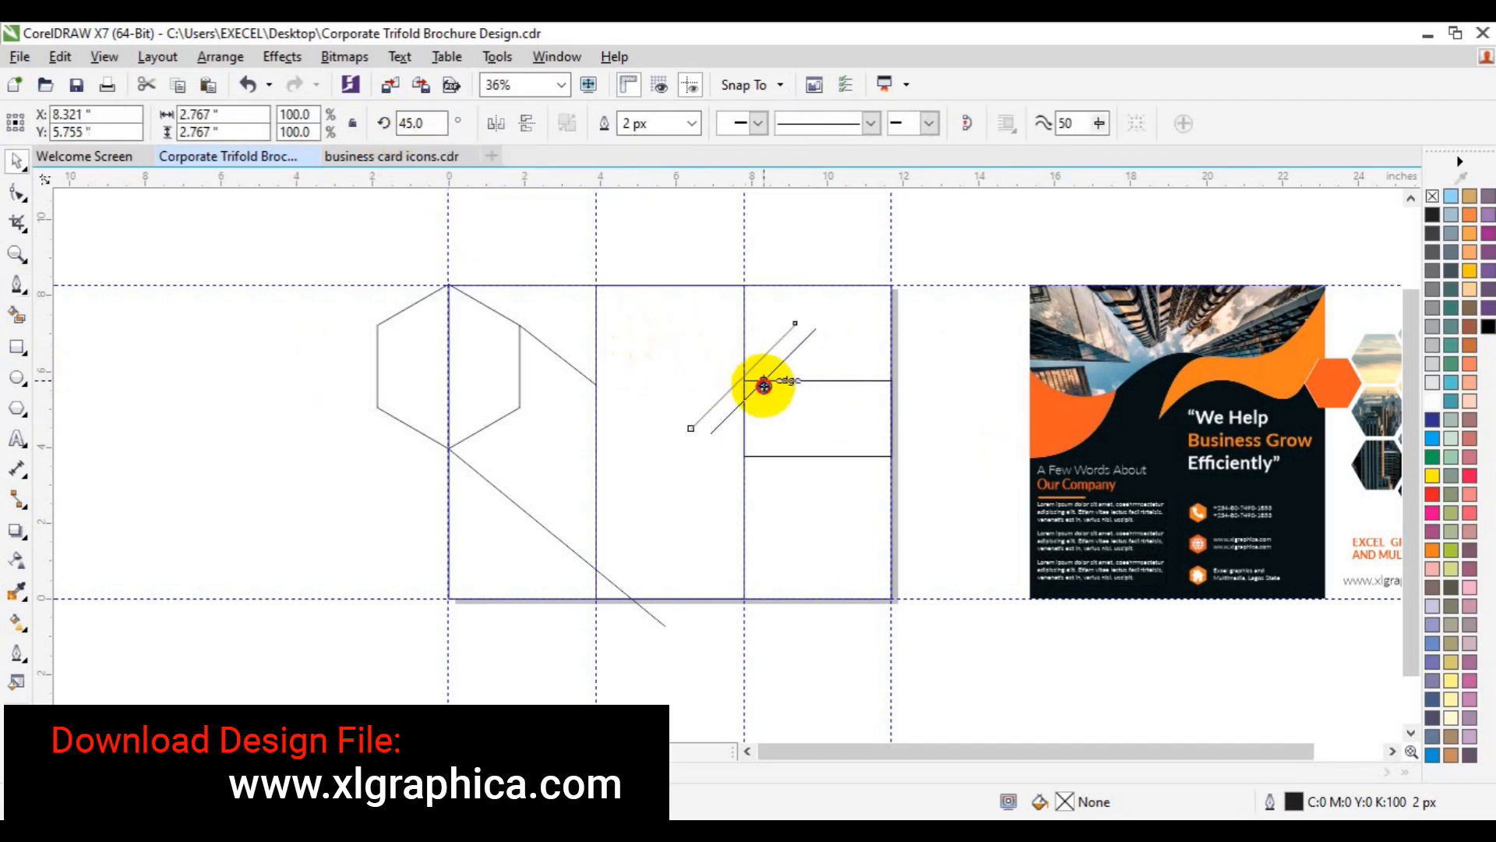
- Copy the 45-degree line to the right panel rectangle's lower-right corner and smart-fill the rectangle area between both lines with black
{"action": "left_click_drag", "start_coordinate": [765, 387], "coordinate": [875, 443]}
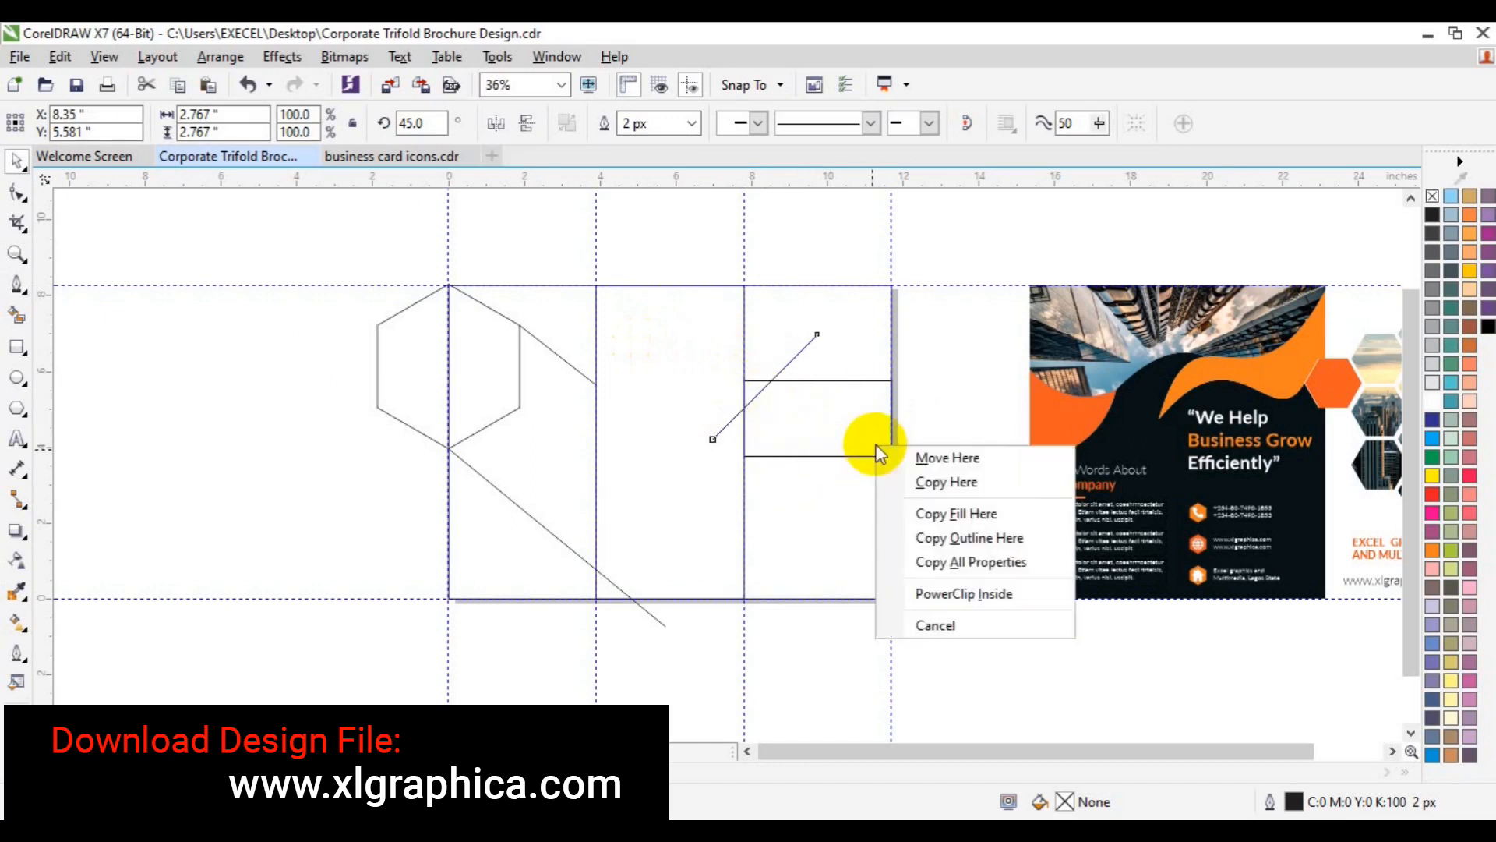
{"action": "left_click", "coordinate": [935, 478]}
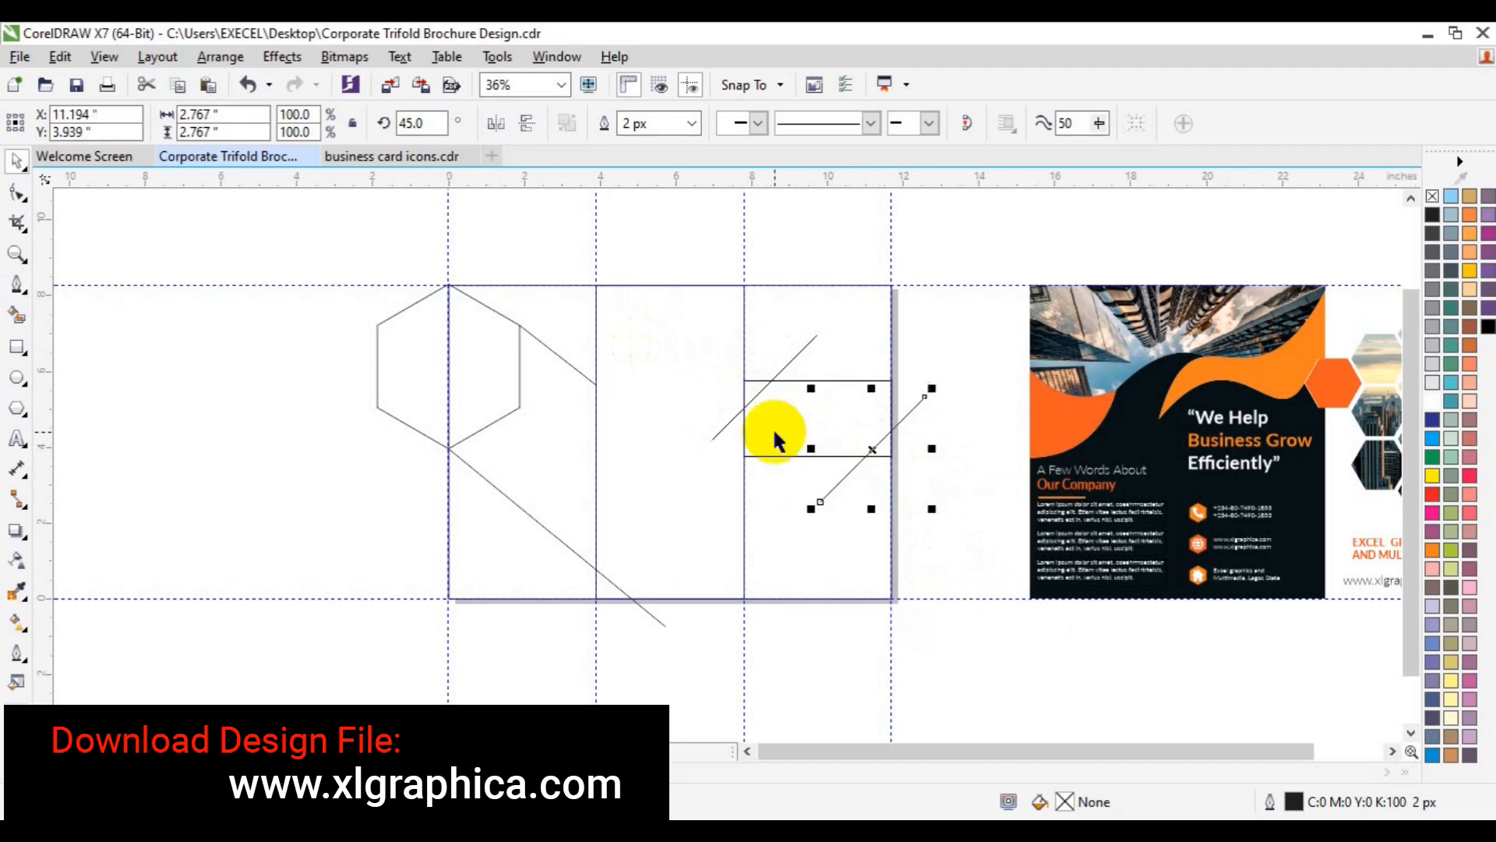
{"action": "left_click", "coordinate": [17, 315]}
{"action": "left_click", "coordinate": [819, 416]}
- Delete the original rectangle outline and both 45-degree lines, keeping only the black cut-corner shape
{"action": "key", "text": "Delete"}
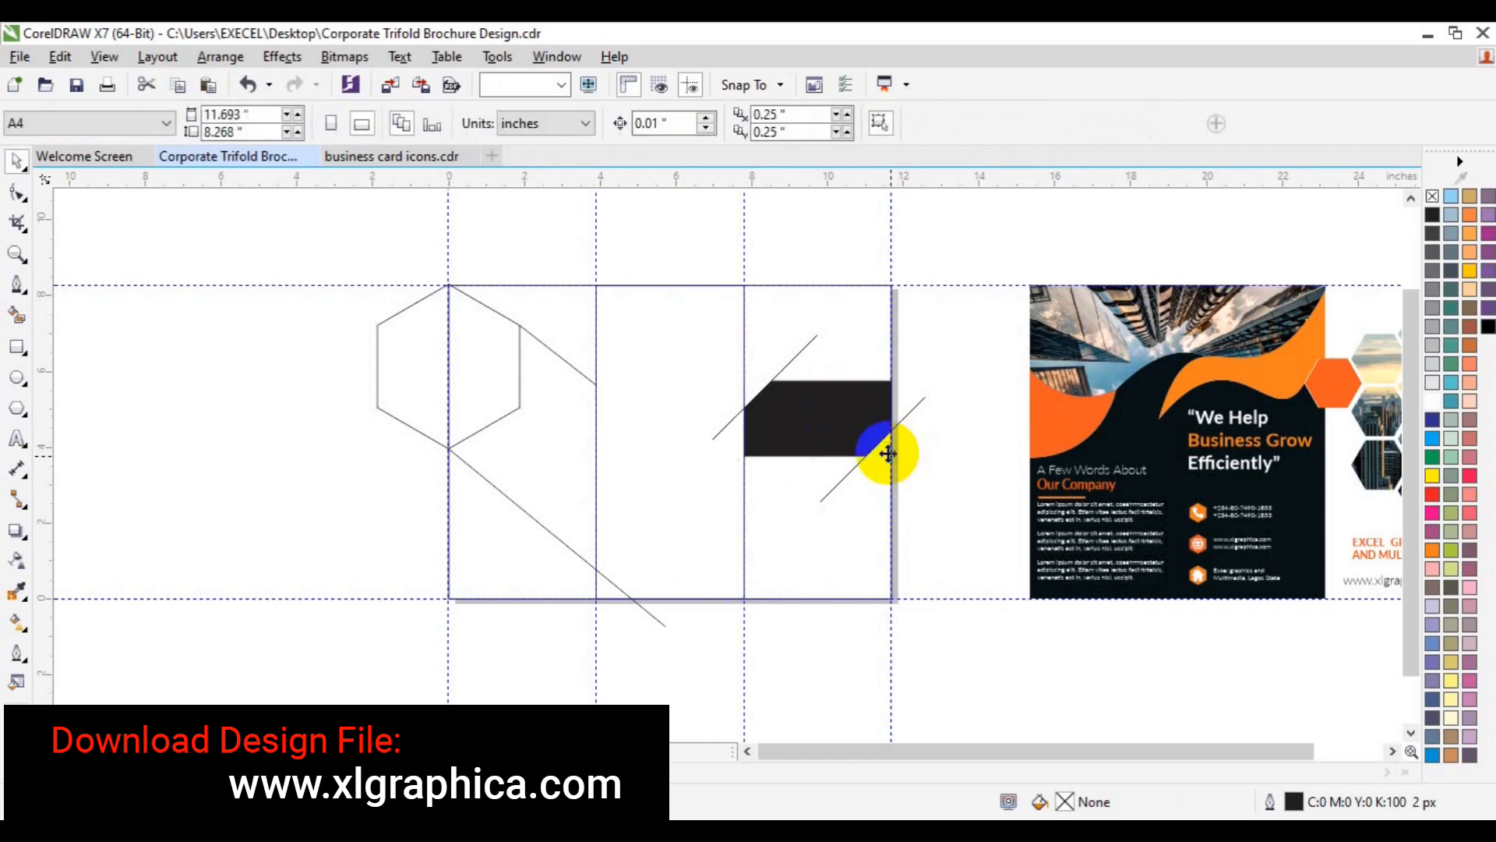
{"action": "left_click", "coordinate": [904, 418]}
{"action": "key", "text": "Delete"}
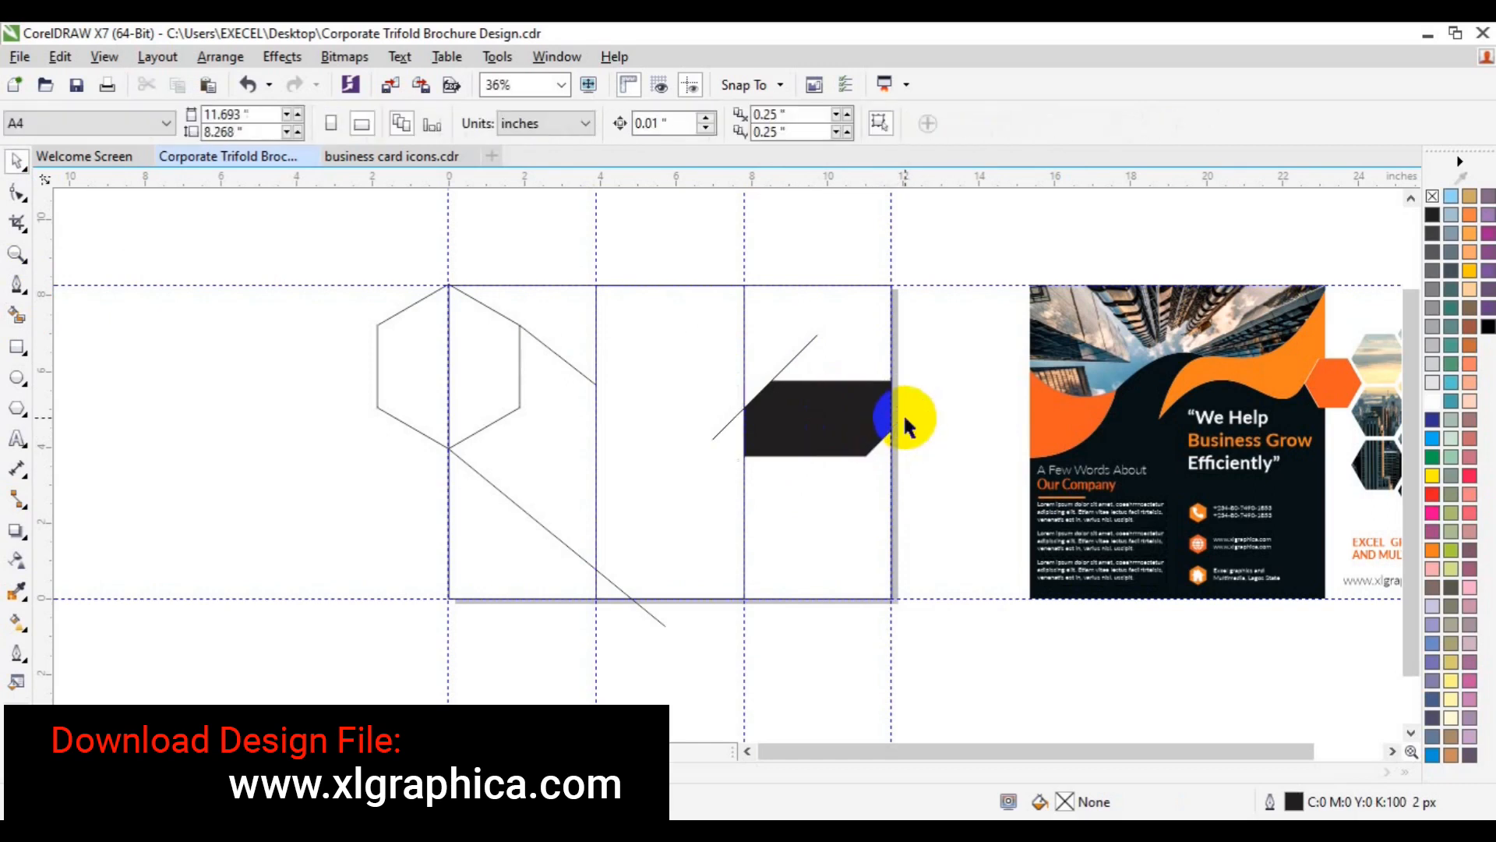
{"action": "left_click", "coordinate": [807, 341]}
{"action": "key", "text": "Delete"}
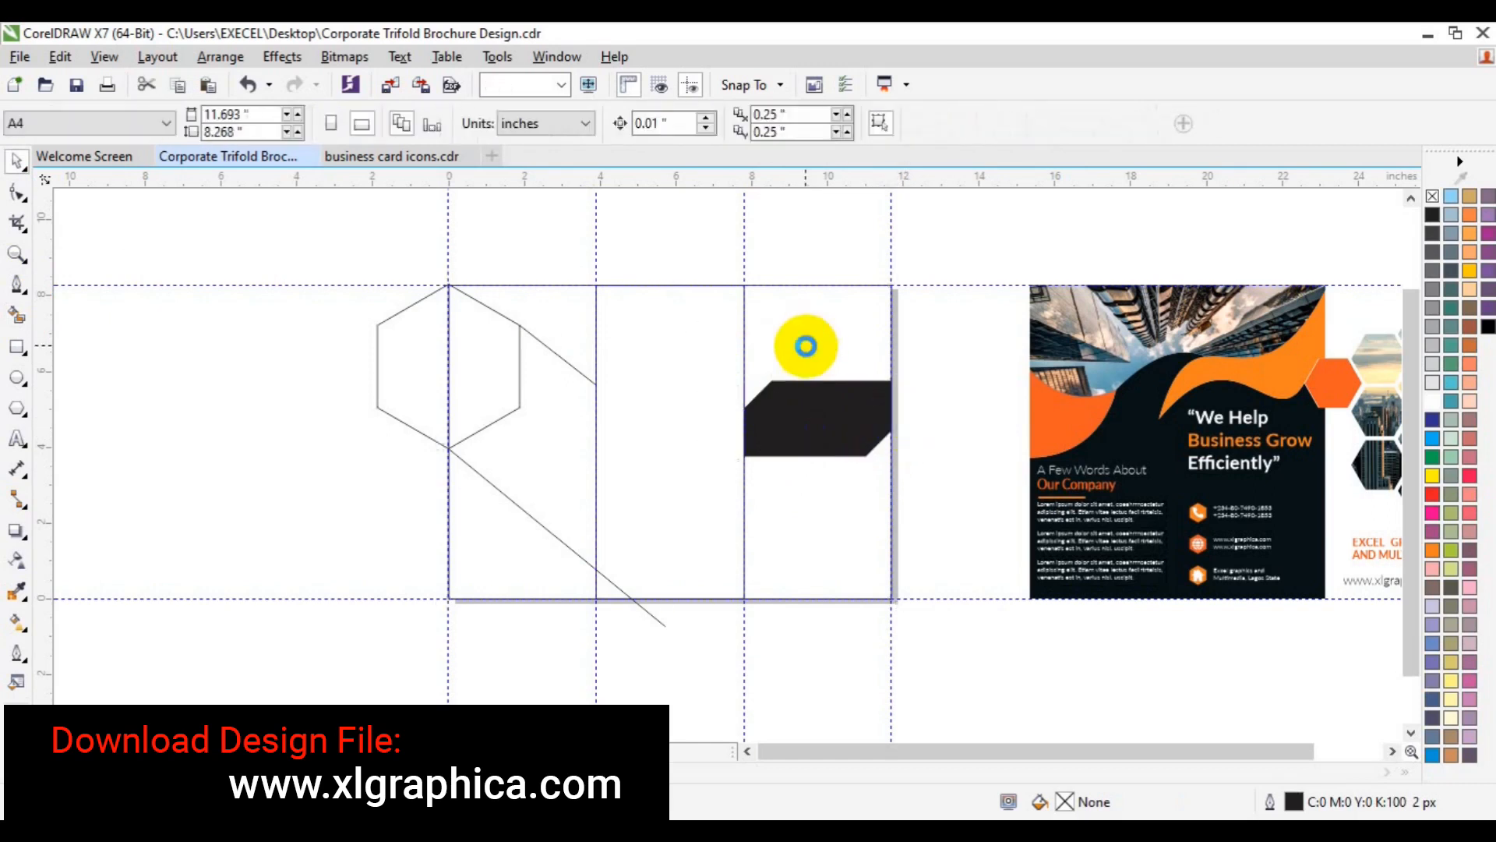
- Copy the black cut-corner shape into the middle panel and align it with the panel's top edge
{"action": "left_click", "coordinate": [815, 416]}
{"action": "left_click_drag", "start_coordinate": [814, 417], "coordinate": [657, 361]}
{"action": "right_click", "coordinate": [657, 361]}
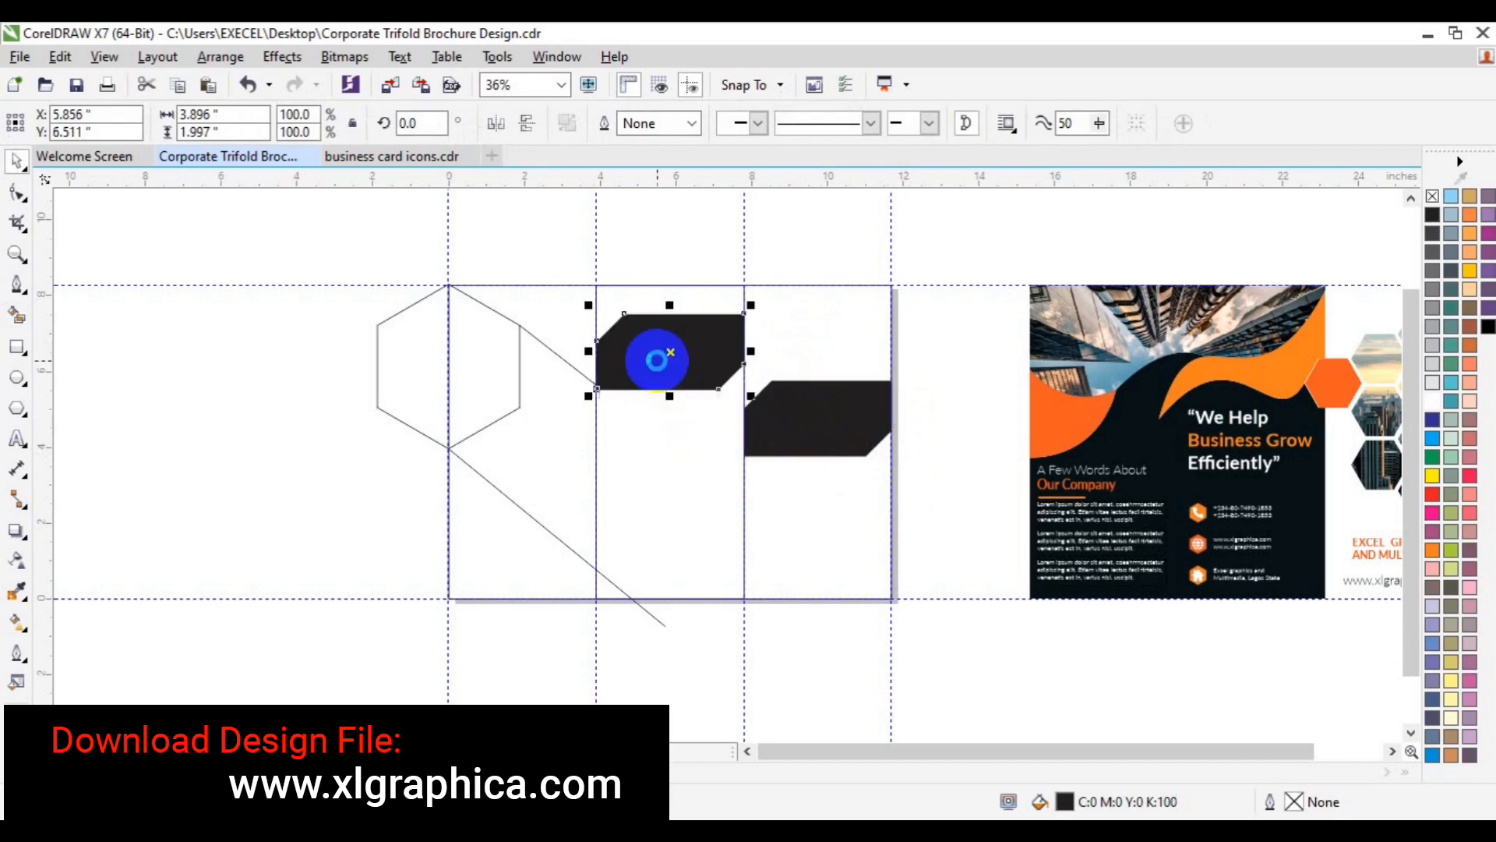
{"action": "left_click", "coordinate": [726, 297], "text": "shift"}
{"action": "key", "text": "t"}
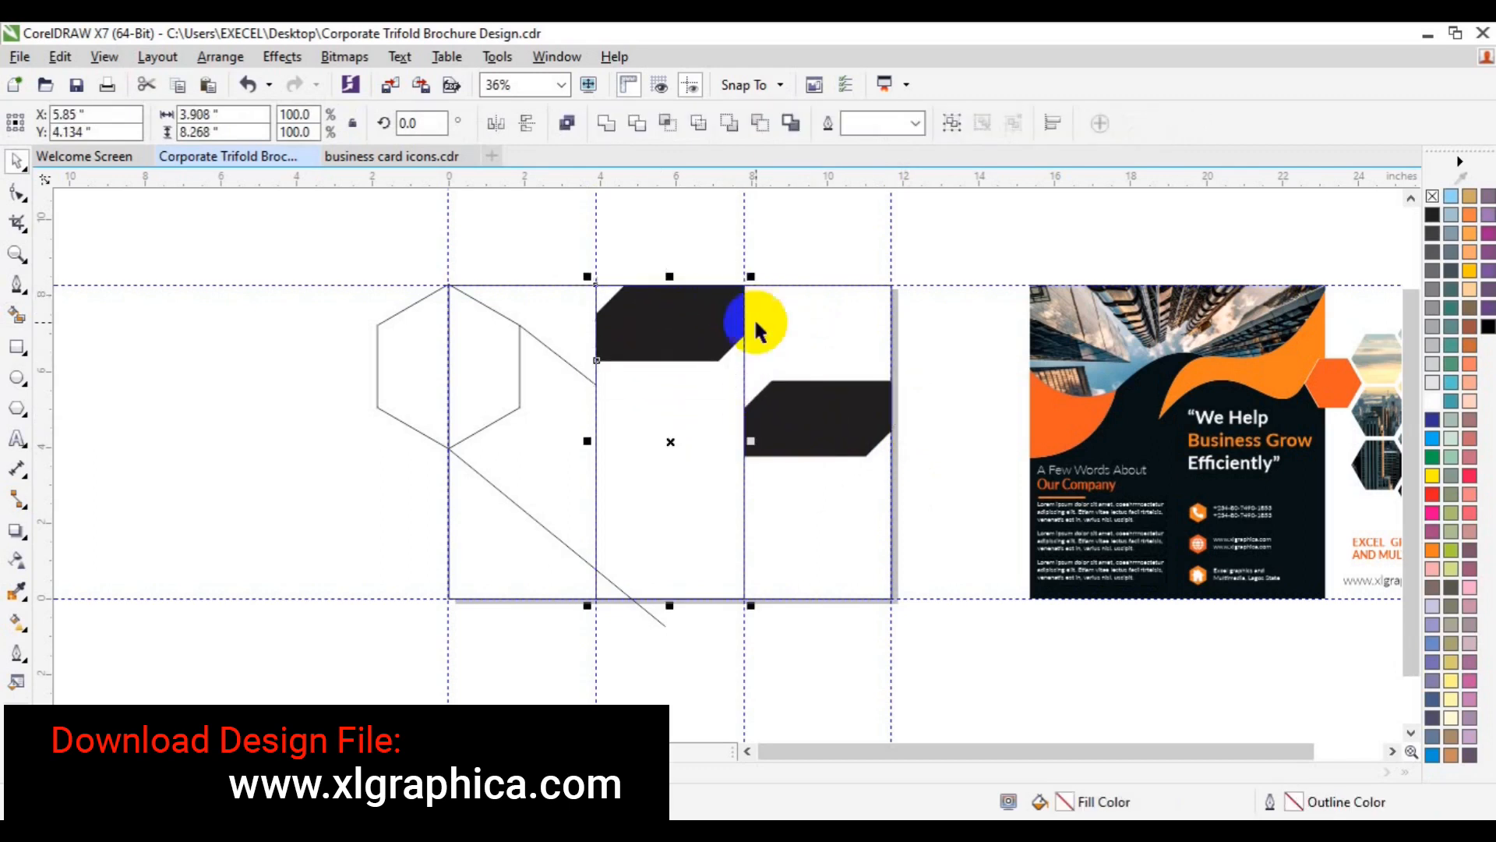
{"action": "left_click", "coordinate": [956, 515]}
- Smart-fill the left panel's diagonal band and the half of the hexagon inside the page with black
{"action": "left_click", "coordinate": [17, 315]}
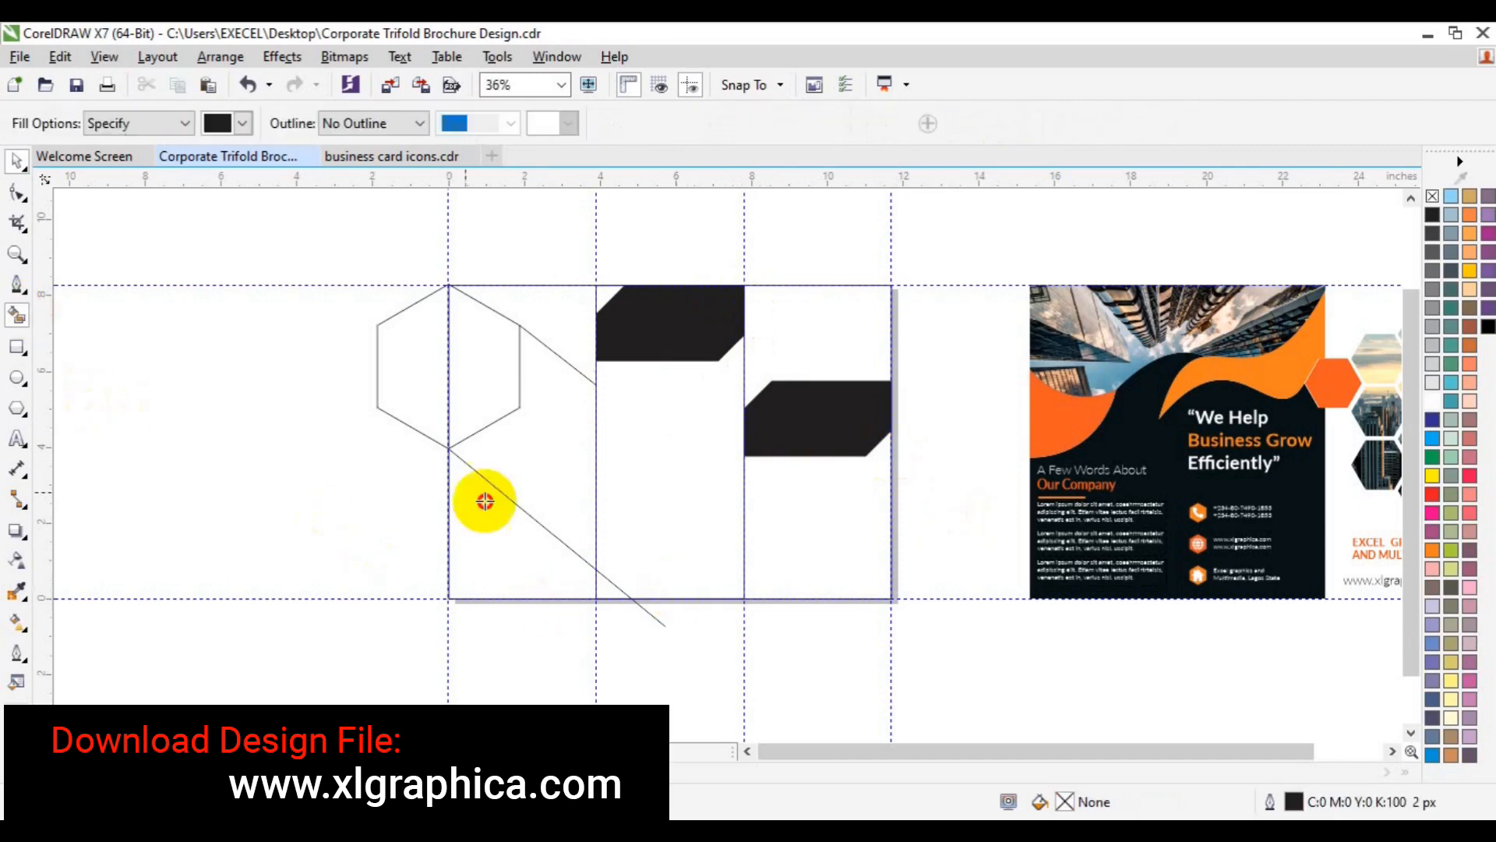
{"action": "left_click", "coordinate": [536, 485]}
{"action": "key", "text": "space"}
{"action": "left_click", "coordinate": [17, 316]}
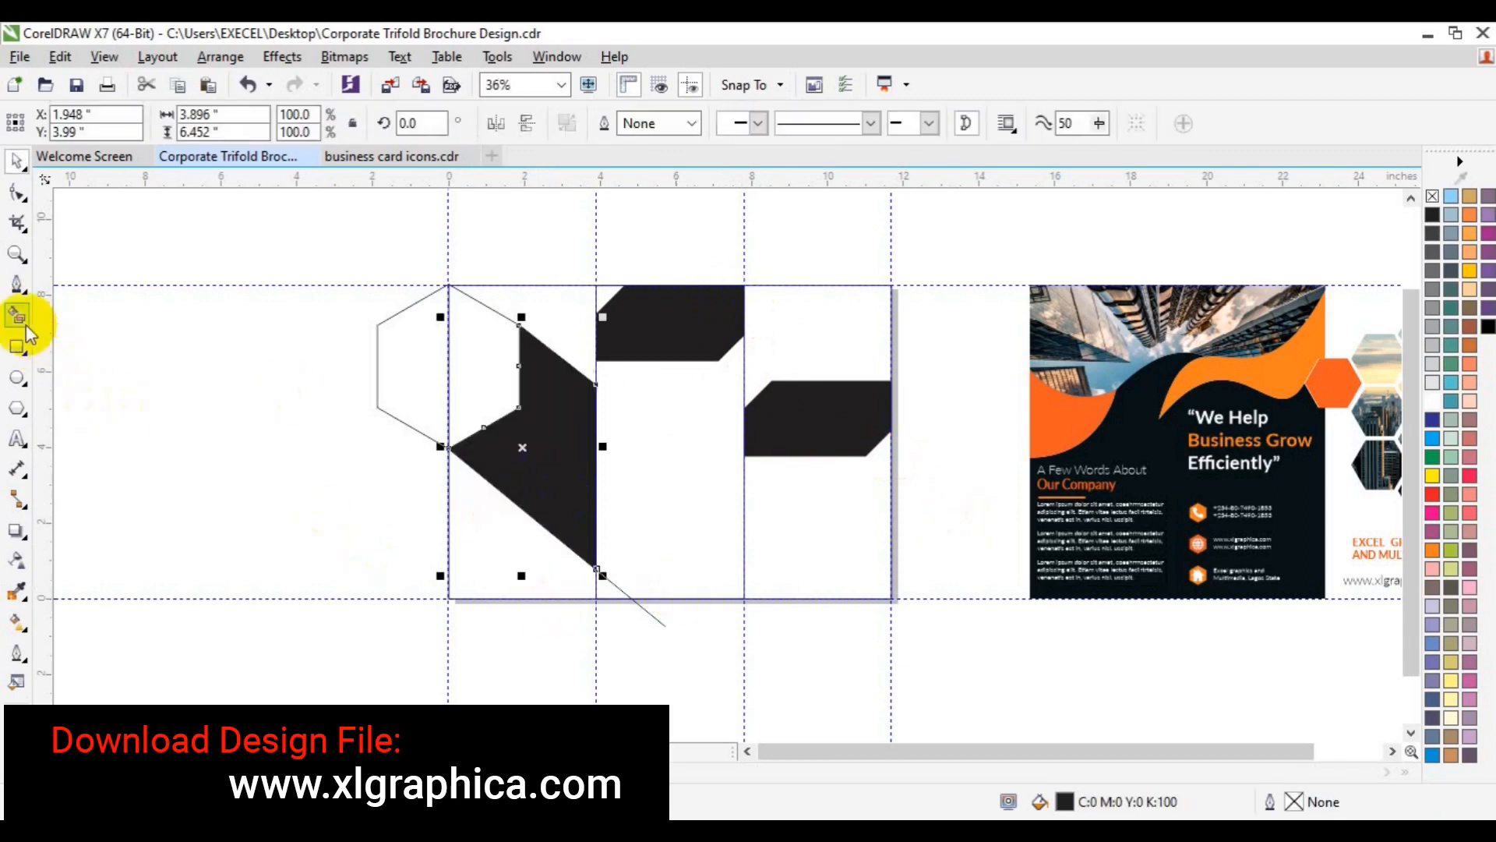
{"action": "left_click", "coordinate": [467, 394]}
{"action": "key", "text": "space"}
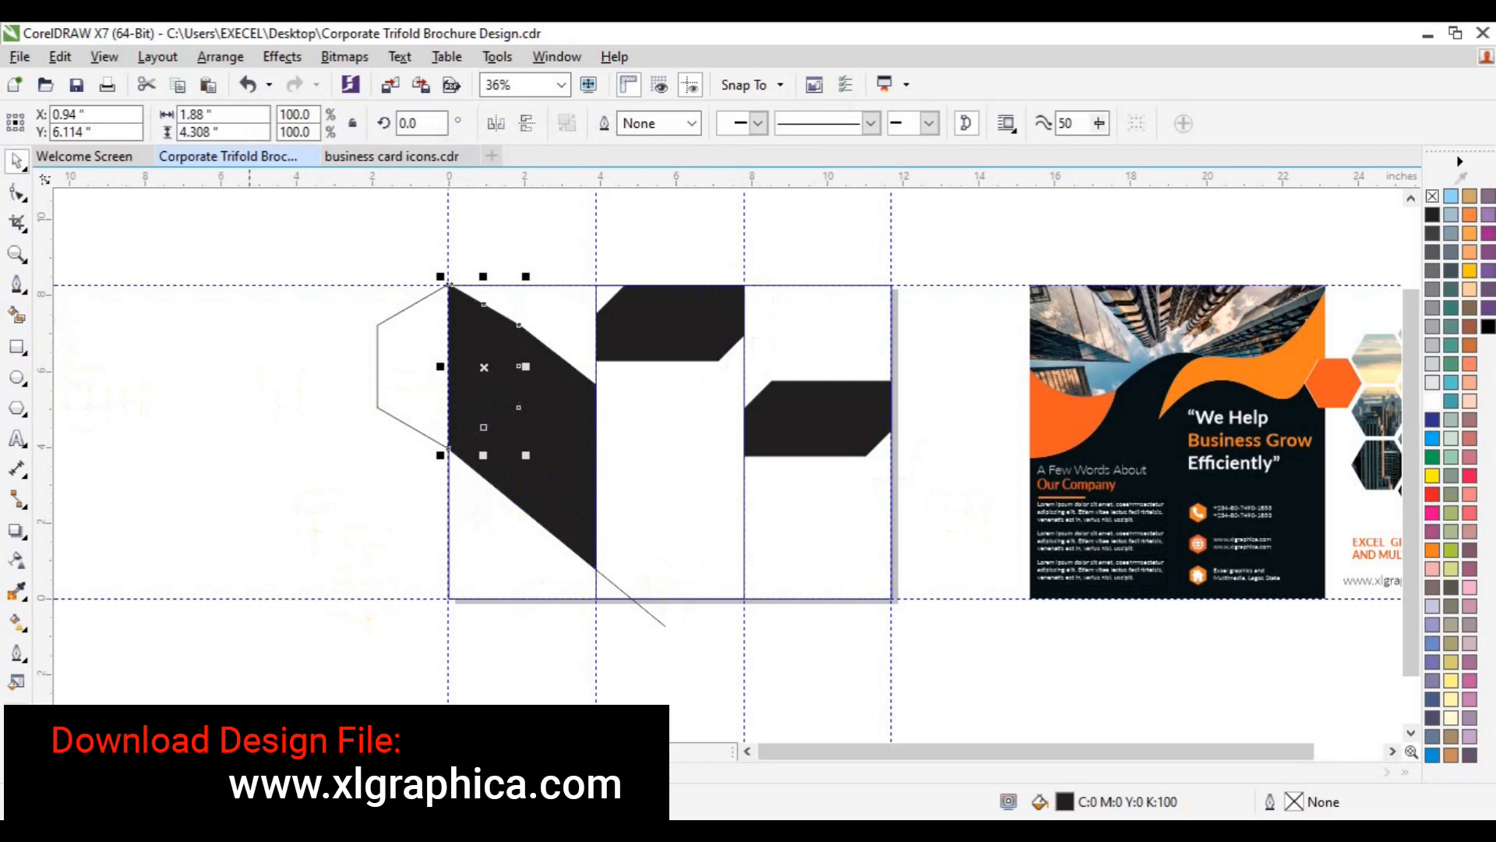
- Recolor the left panel's half hexagon dark orange and the diagonal band beside it Orange
{"action": "left_click", "coordinate": [226, 750]}
{"action": "left_click", "coordinate": [552, 507]}
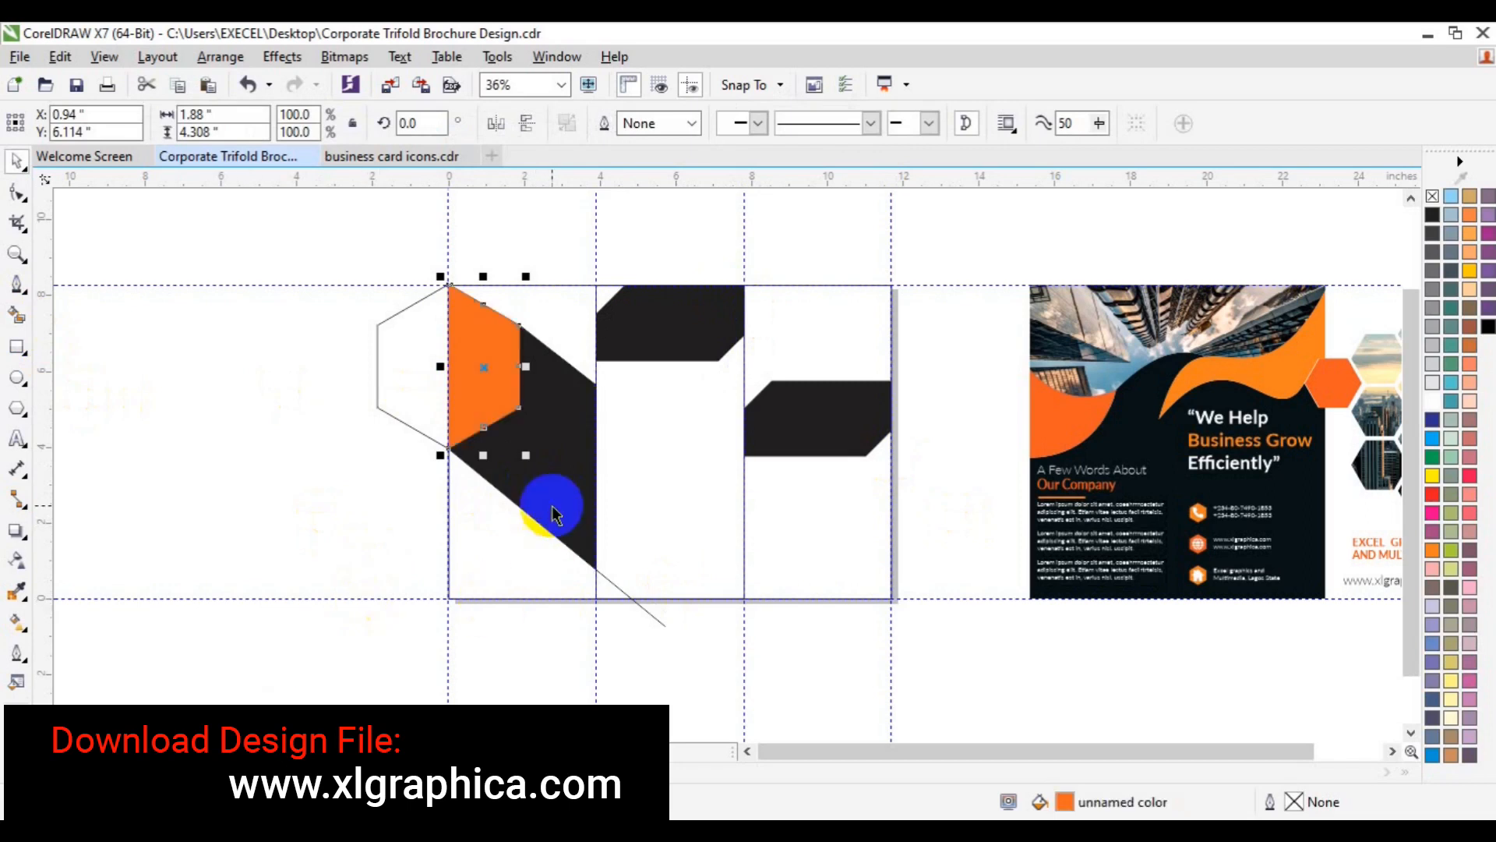
{"action": "left_click", "coordinate": [271, 771]}
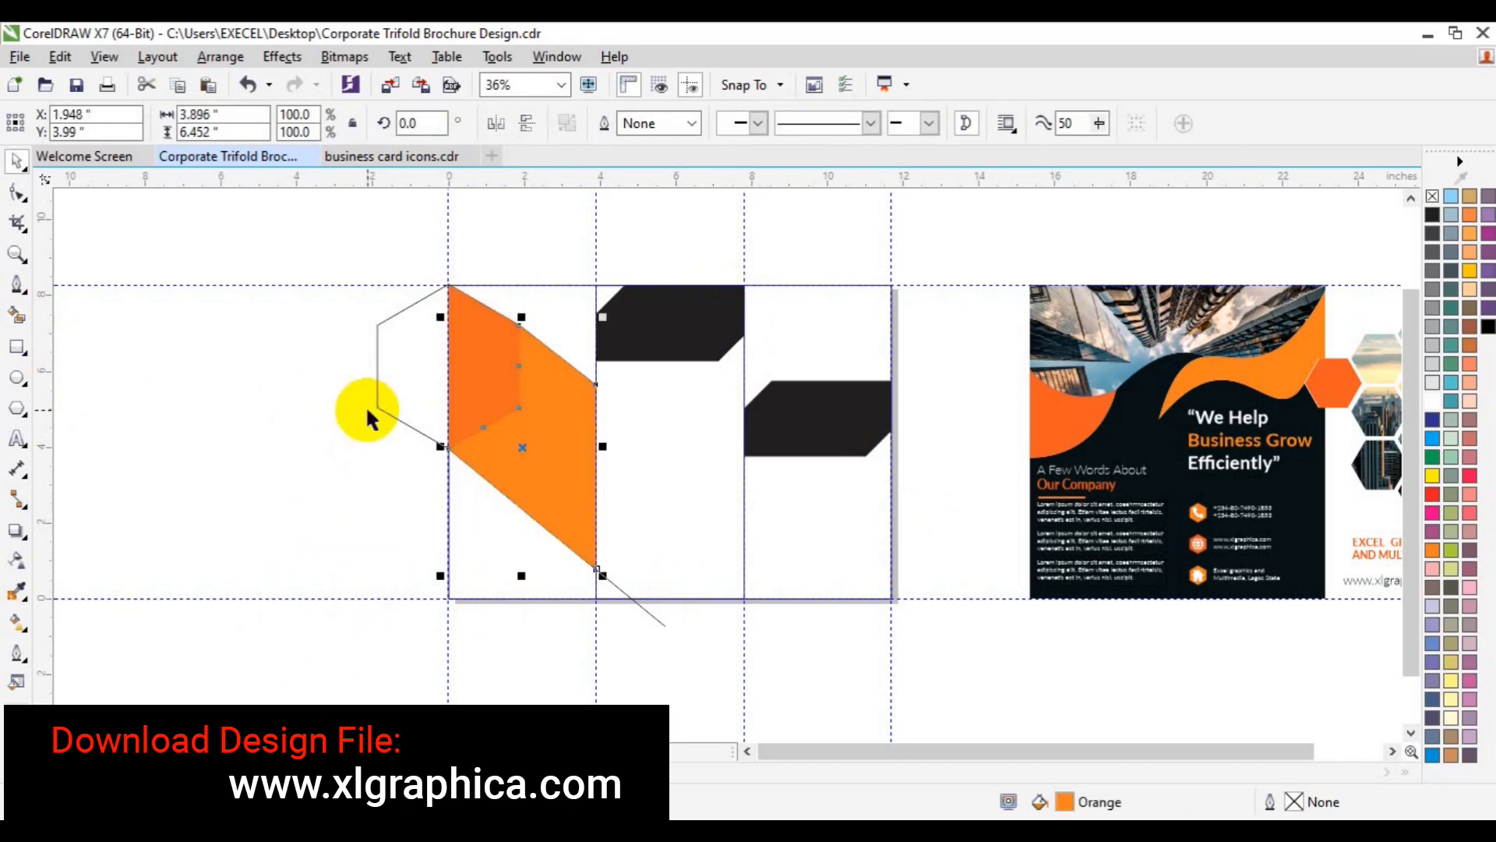
- Delete the original hexagon outline and the leftover diagonal line running below the page
{"action": "left_click", "coordinate": [397, 376]}
{"action": "key", "text": "Delete"}
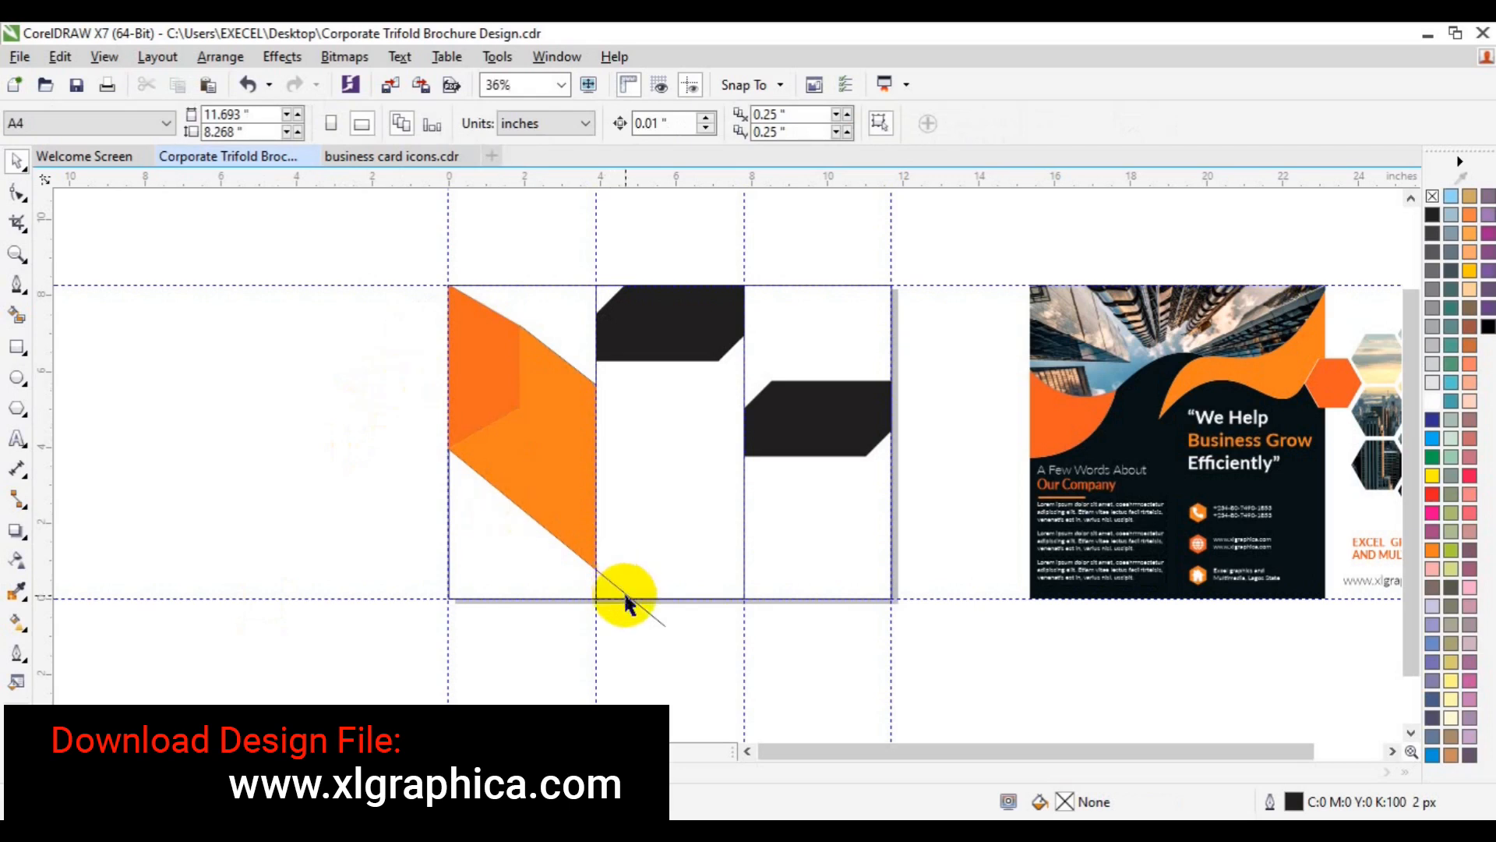
{"action": "left_click", "coordinate": [625, 595]}
{"action": "key", "text": "Delete"}
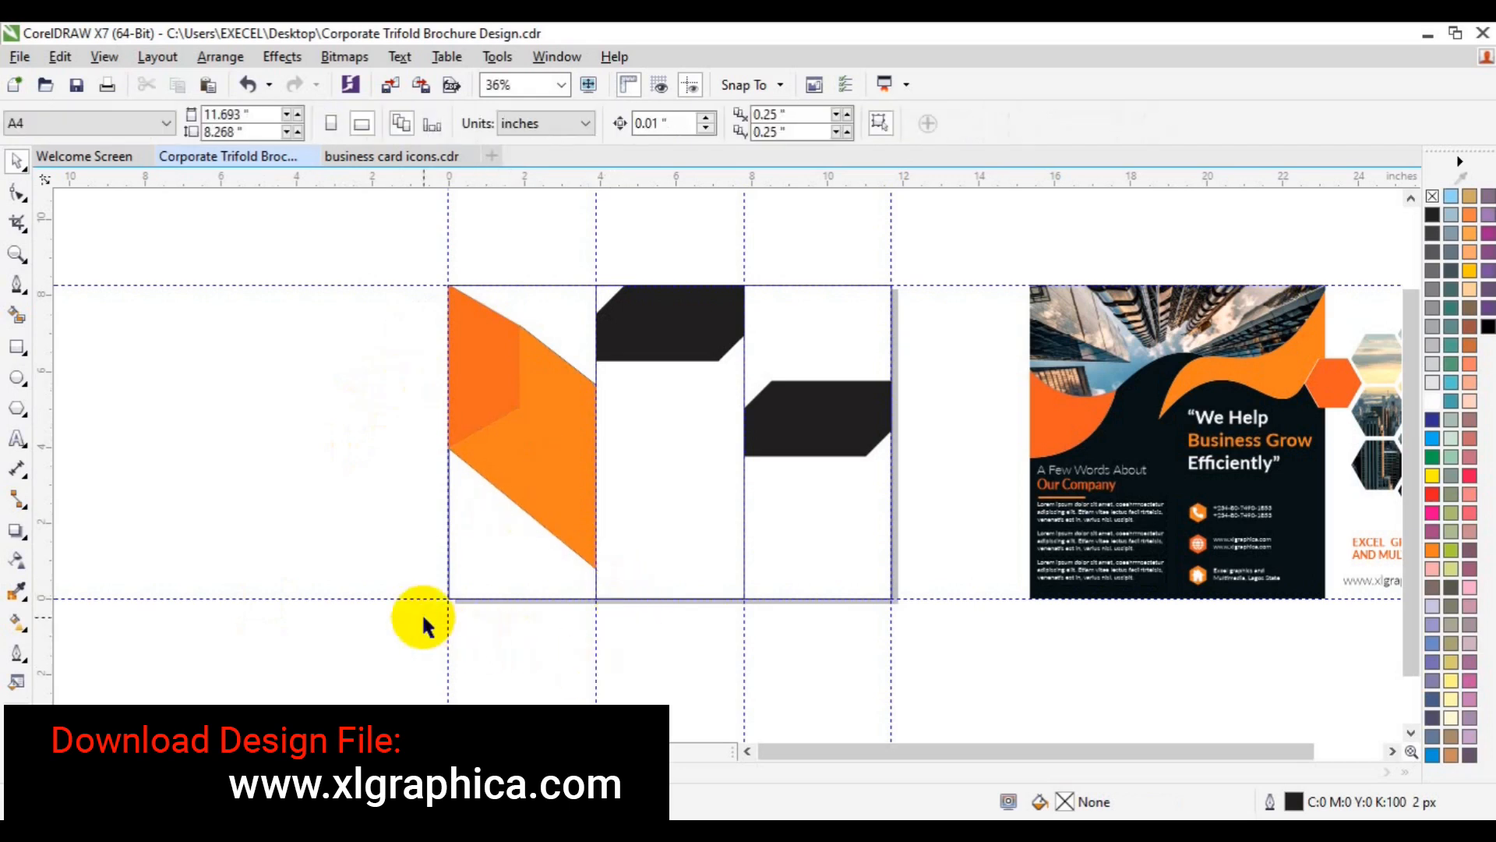
- Smart-fill the rest of the middle panel and the right panel's area below its cut-corner shape with black, and weld both areas
{"action": "left_click", "coordinate": [817, 434]}
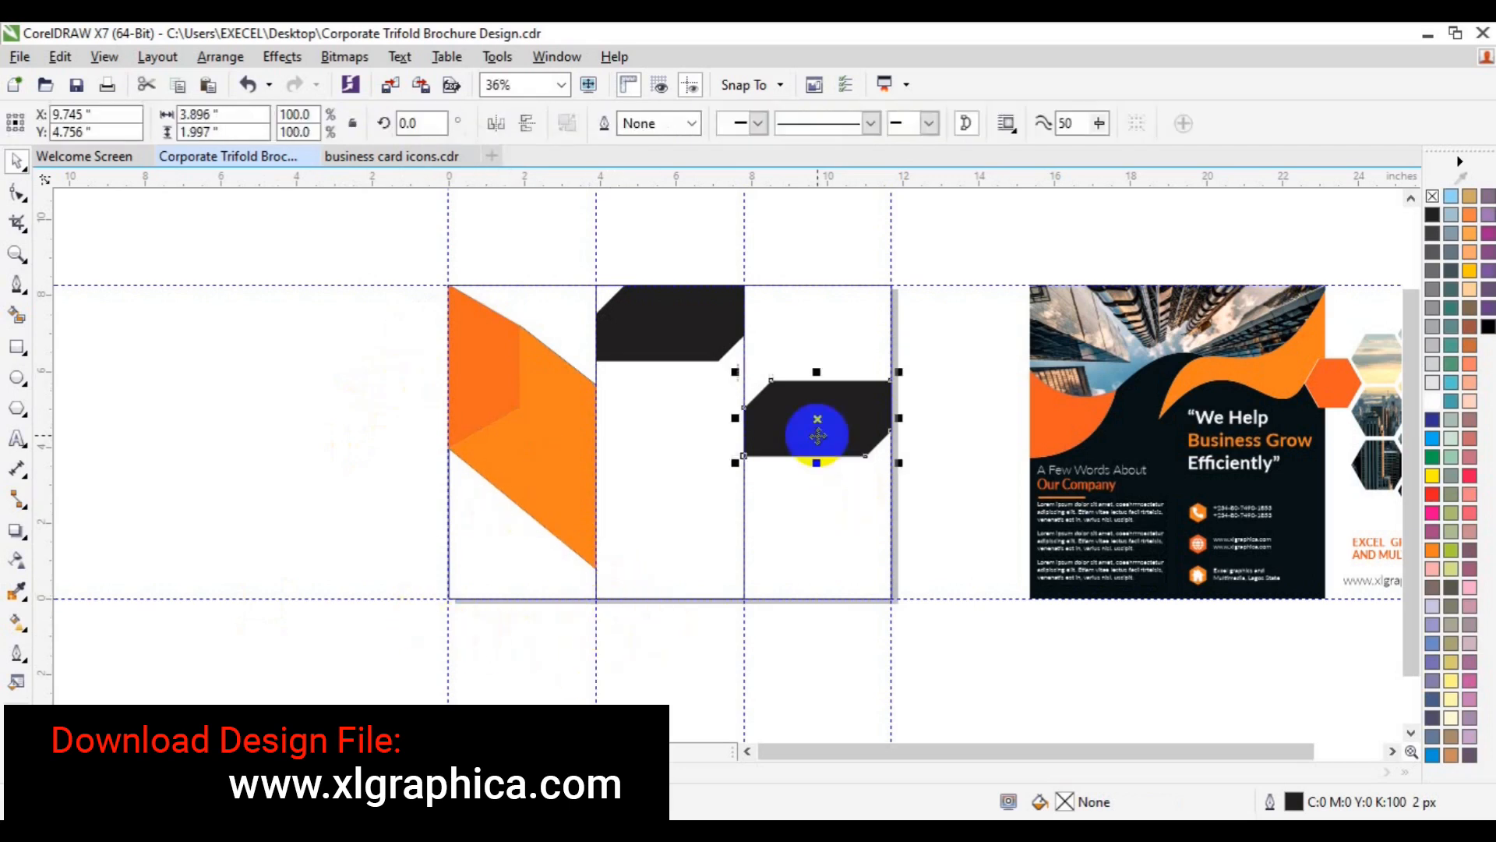
{"action": "left_click", "coordinate": [16, 315]}
{"action": "left_click", "coordinate": [687, 407]}
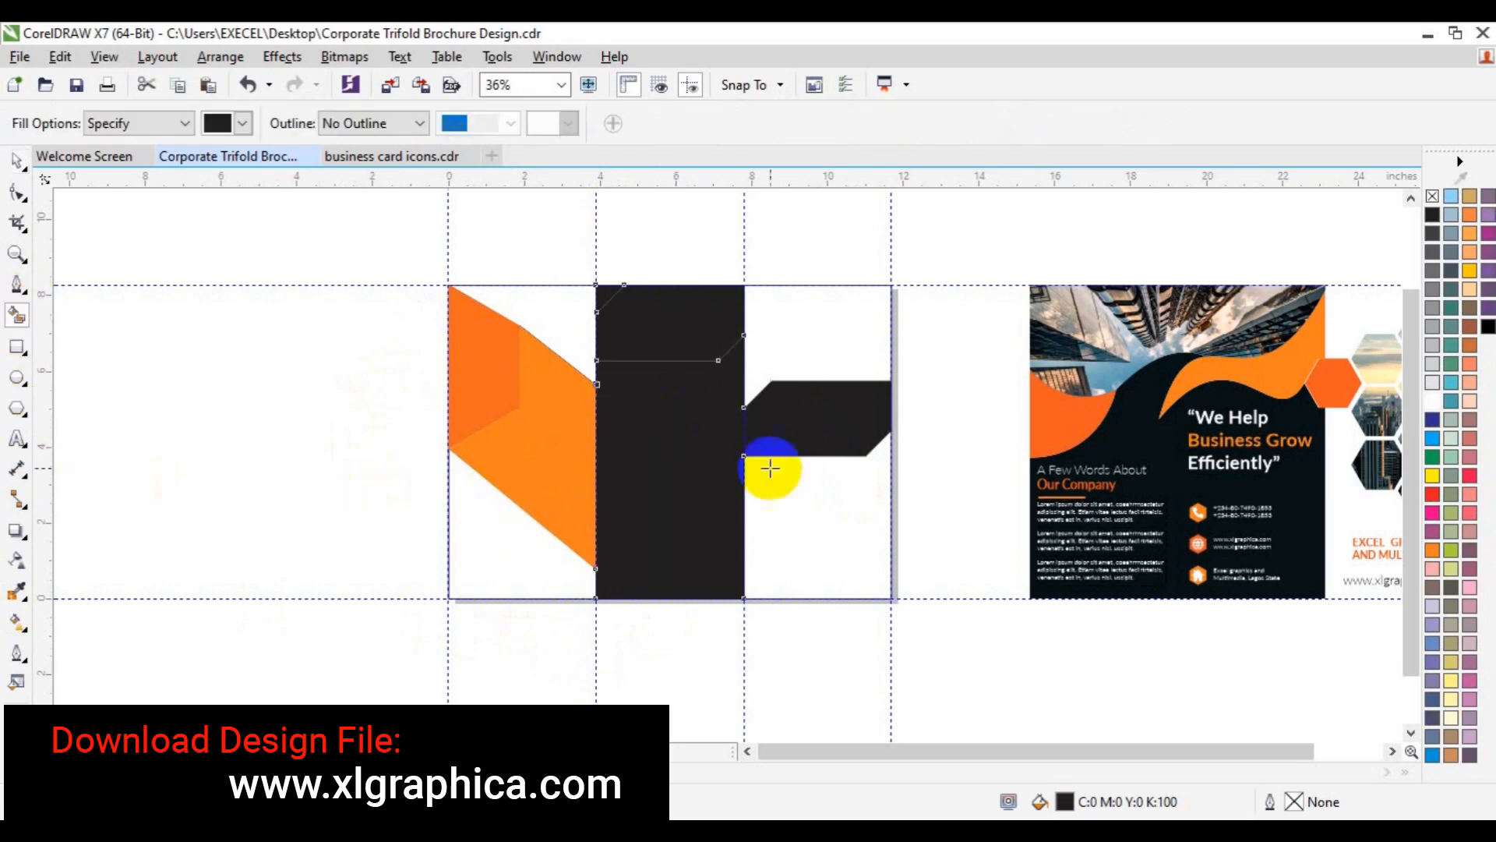
{"action": "left_click", "coordinate": [817, 499]}
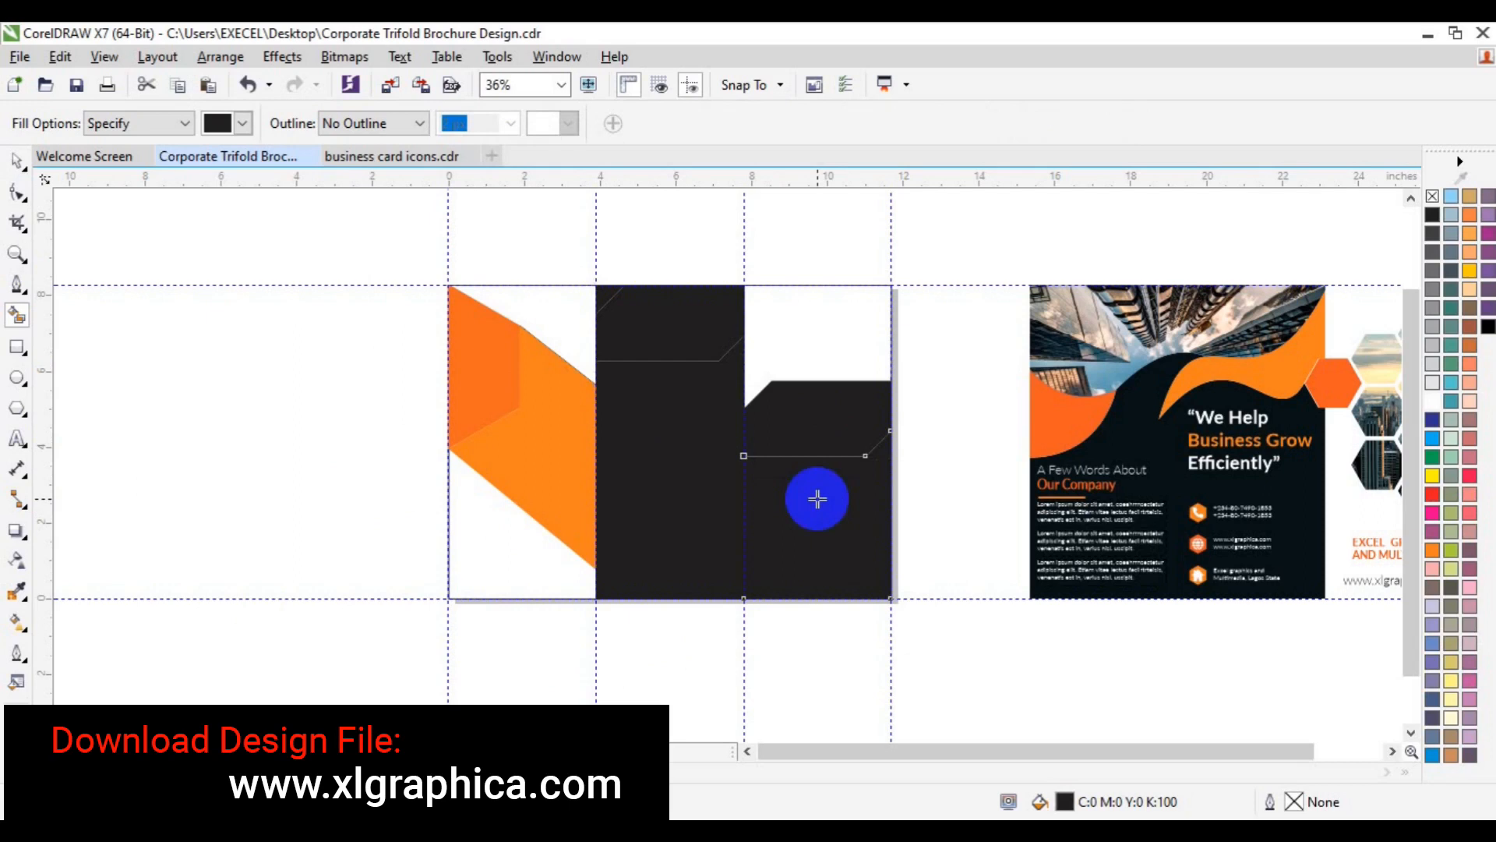
{"action": "key", "text": "space"}
{"action": "left_click", "coordinate": [701, 500], "text": "shift"}
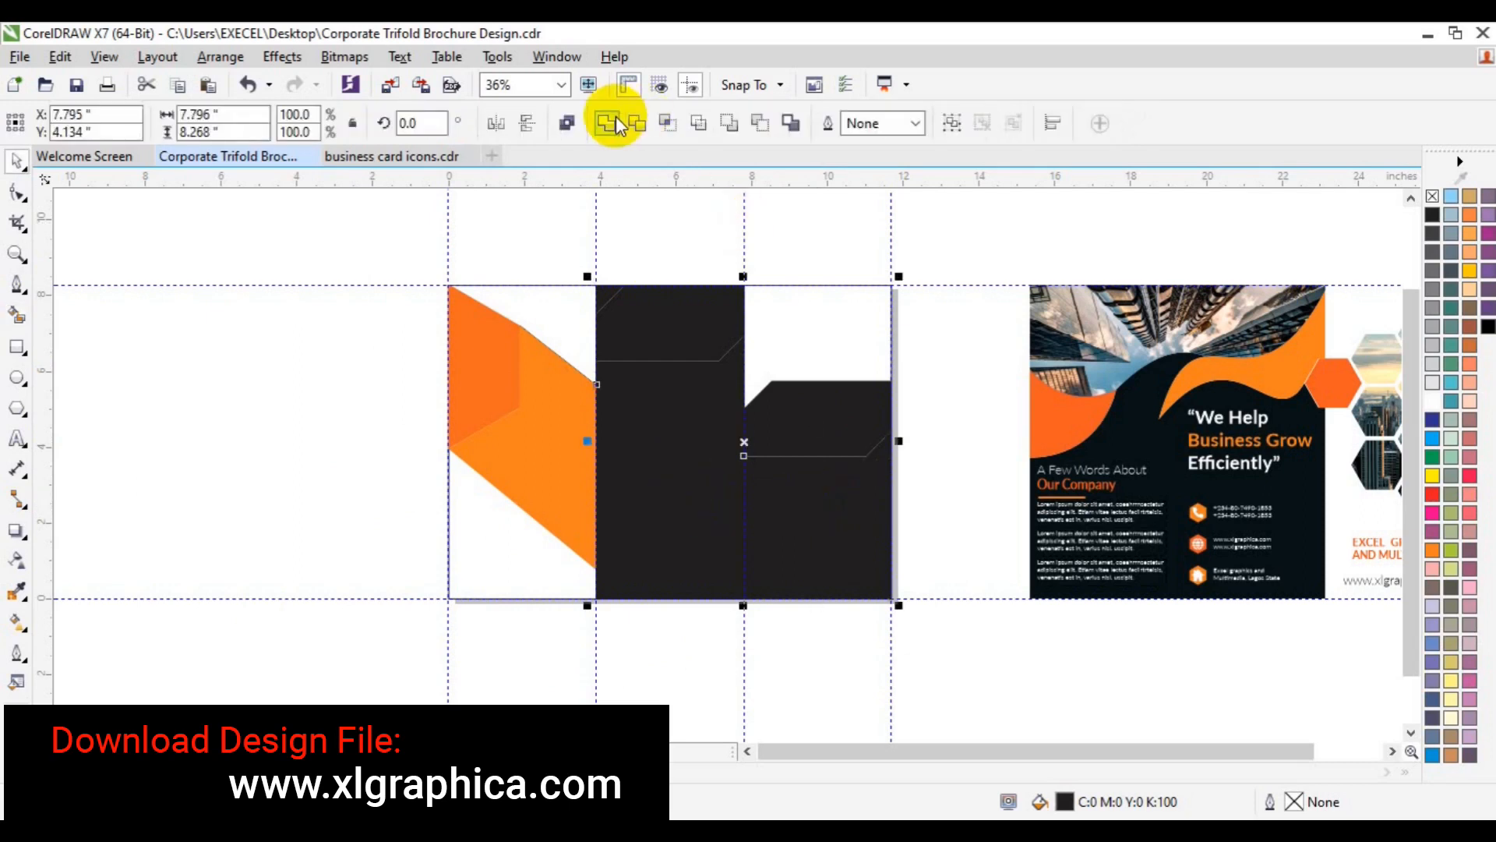
{"action": "left_click", "coordinate": [615, 123]}
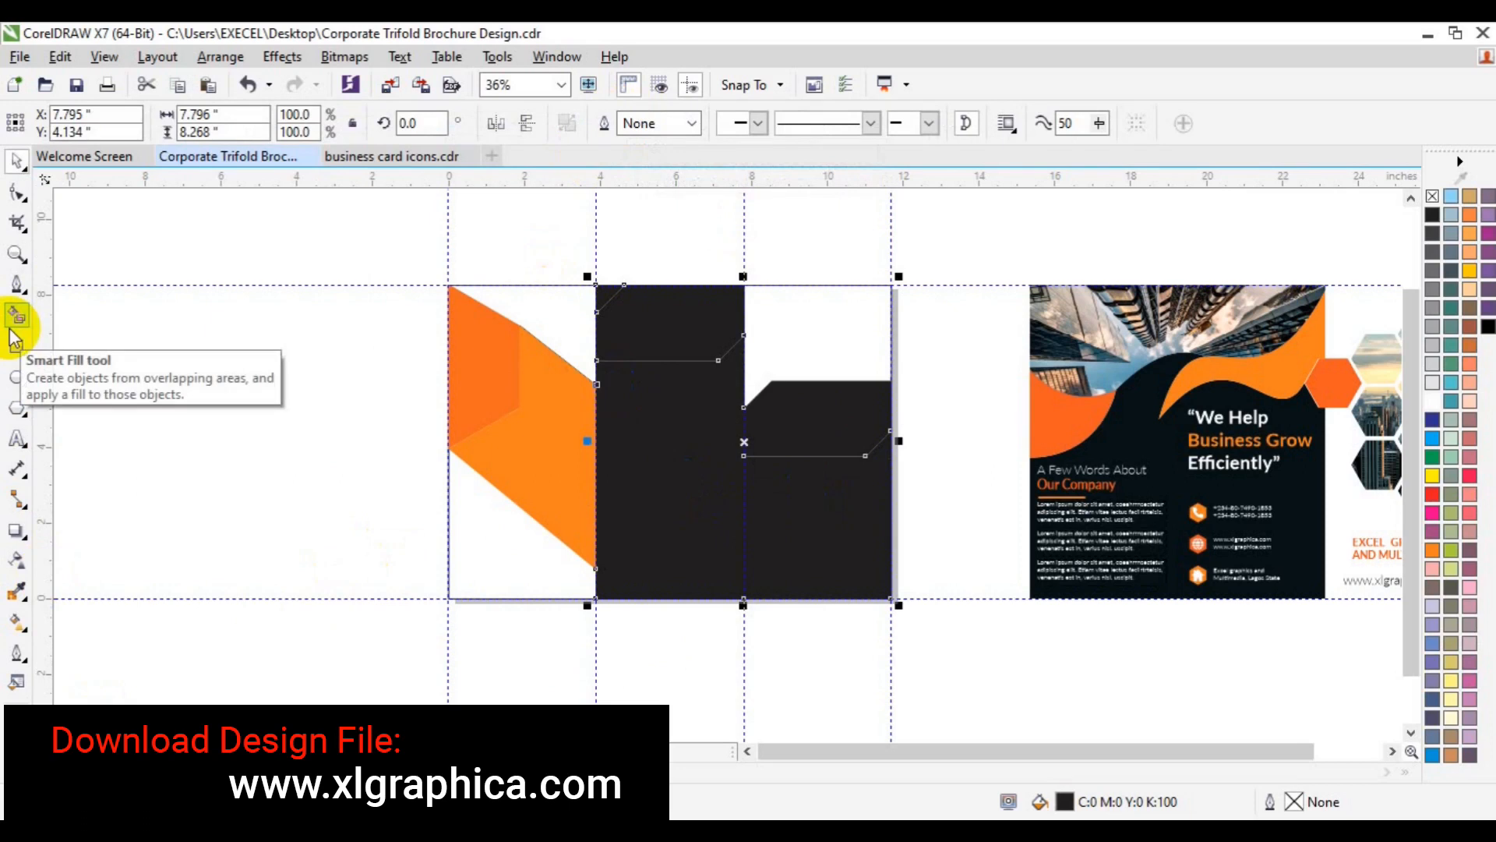
- Apply a linear fountain fill to the welded shape, running from the middle panel's upper-left area to the right panel's lower-right corner
{"action": "left_click", "coordinate": [459, 381]}
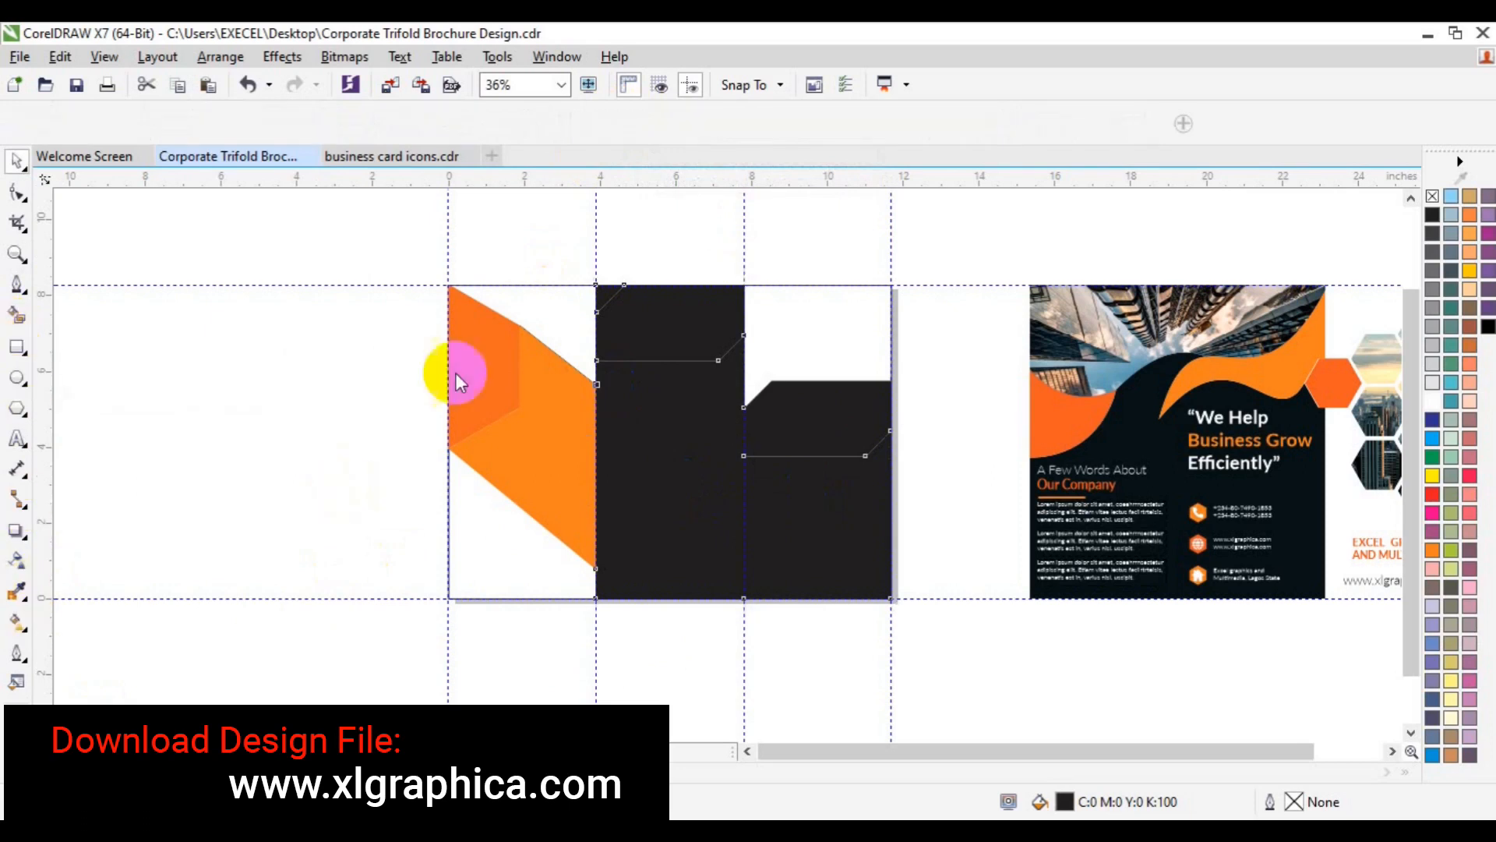
{"action": "key", "text": "g"}
{"action": "left_click_drag", "start_coordinate": [578, 302], "coordinate": [646, 390]}
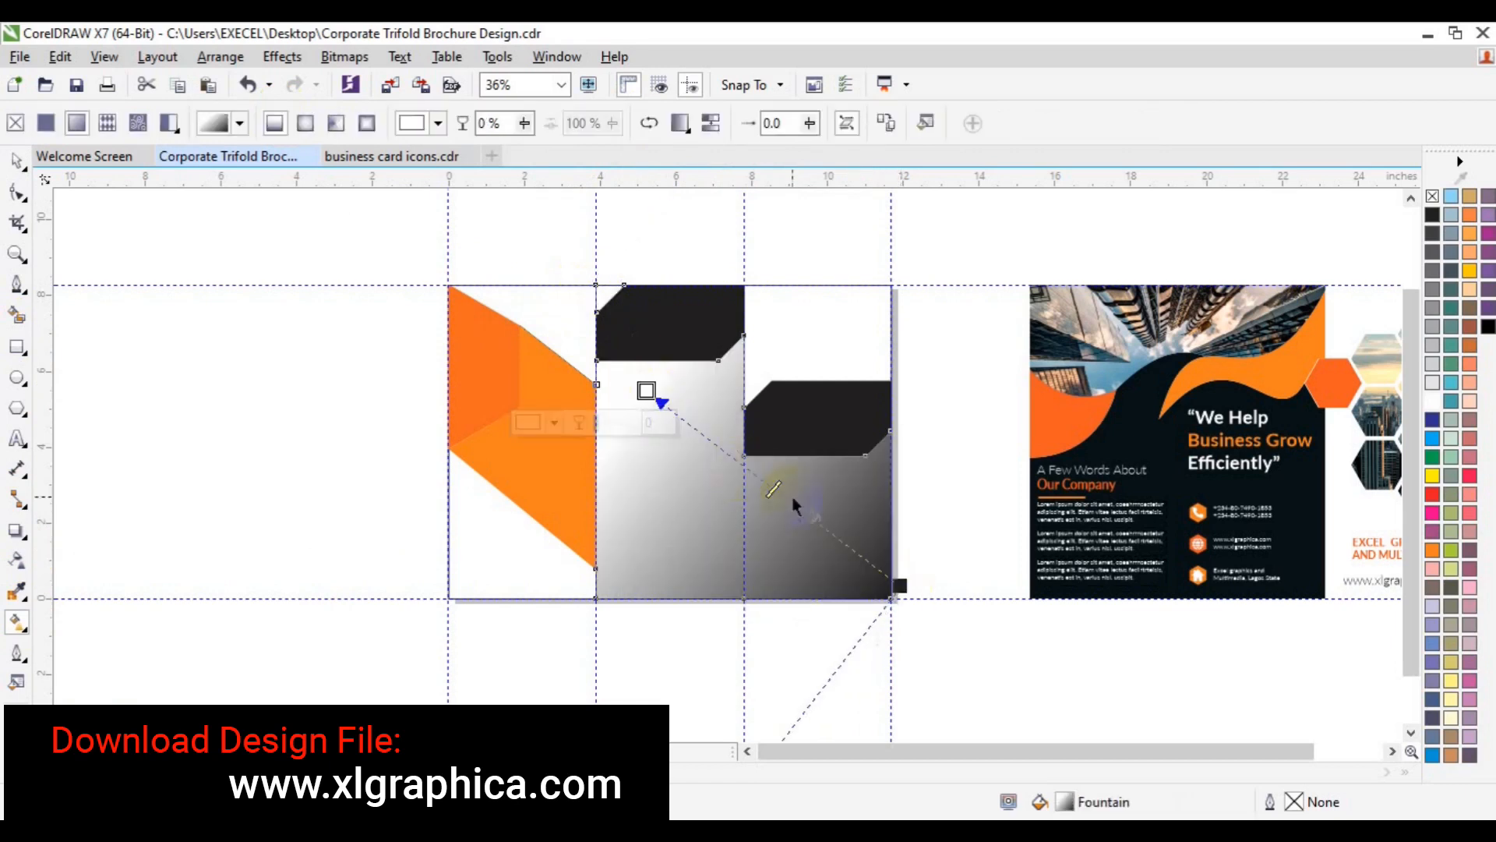
{"action": "left_click", "coordinate": [1410, 732]}
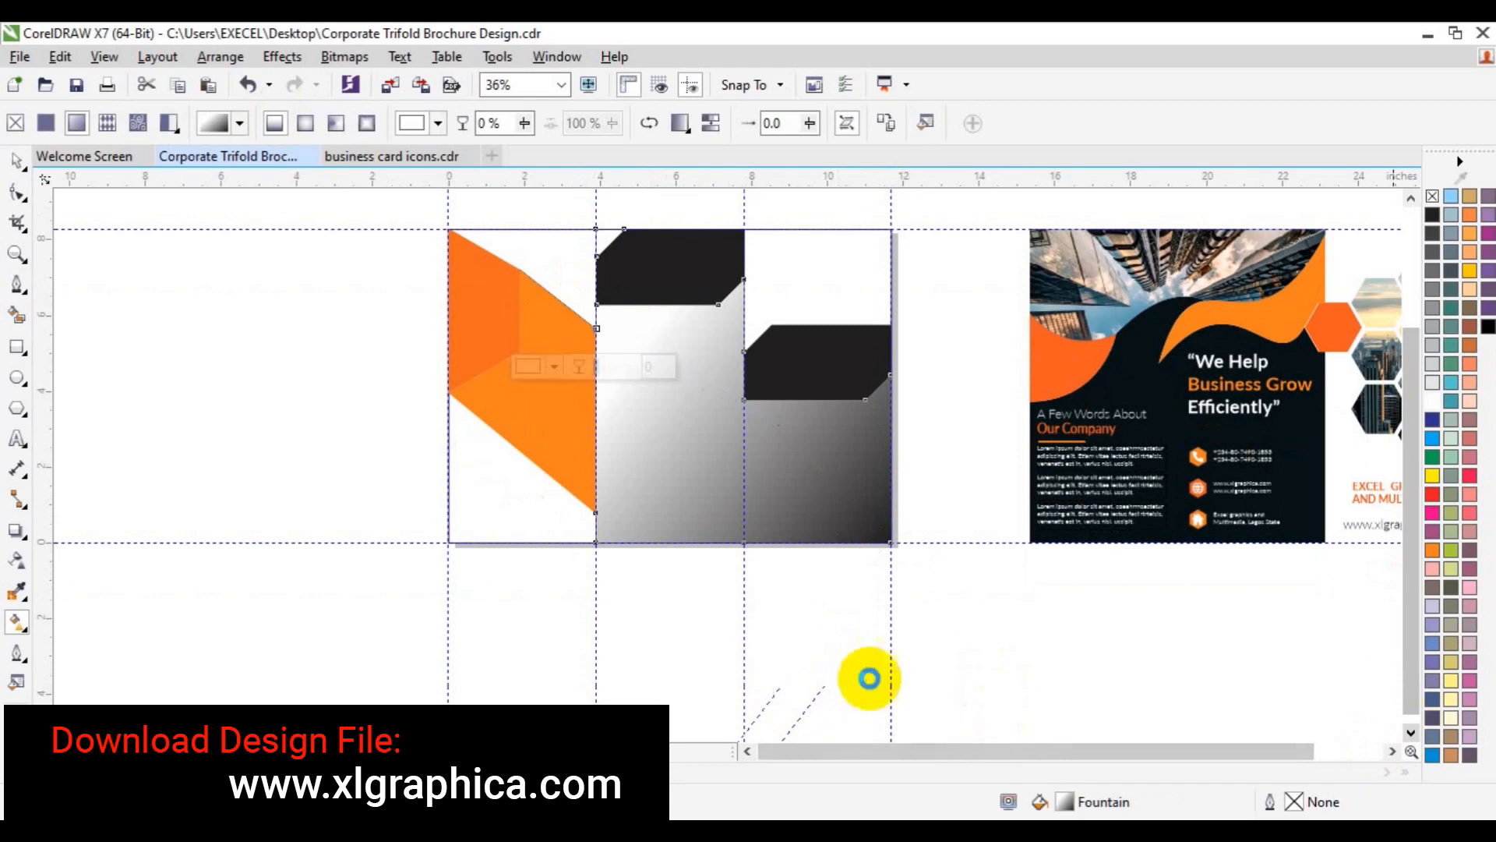
{"action": "left_click", "coordinate": [1410, 732]}
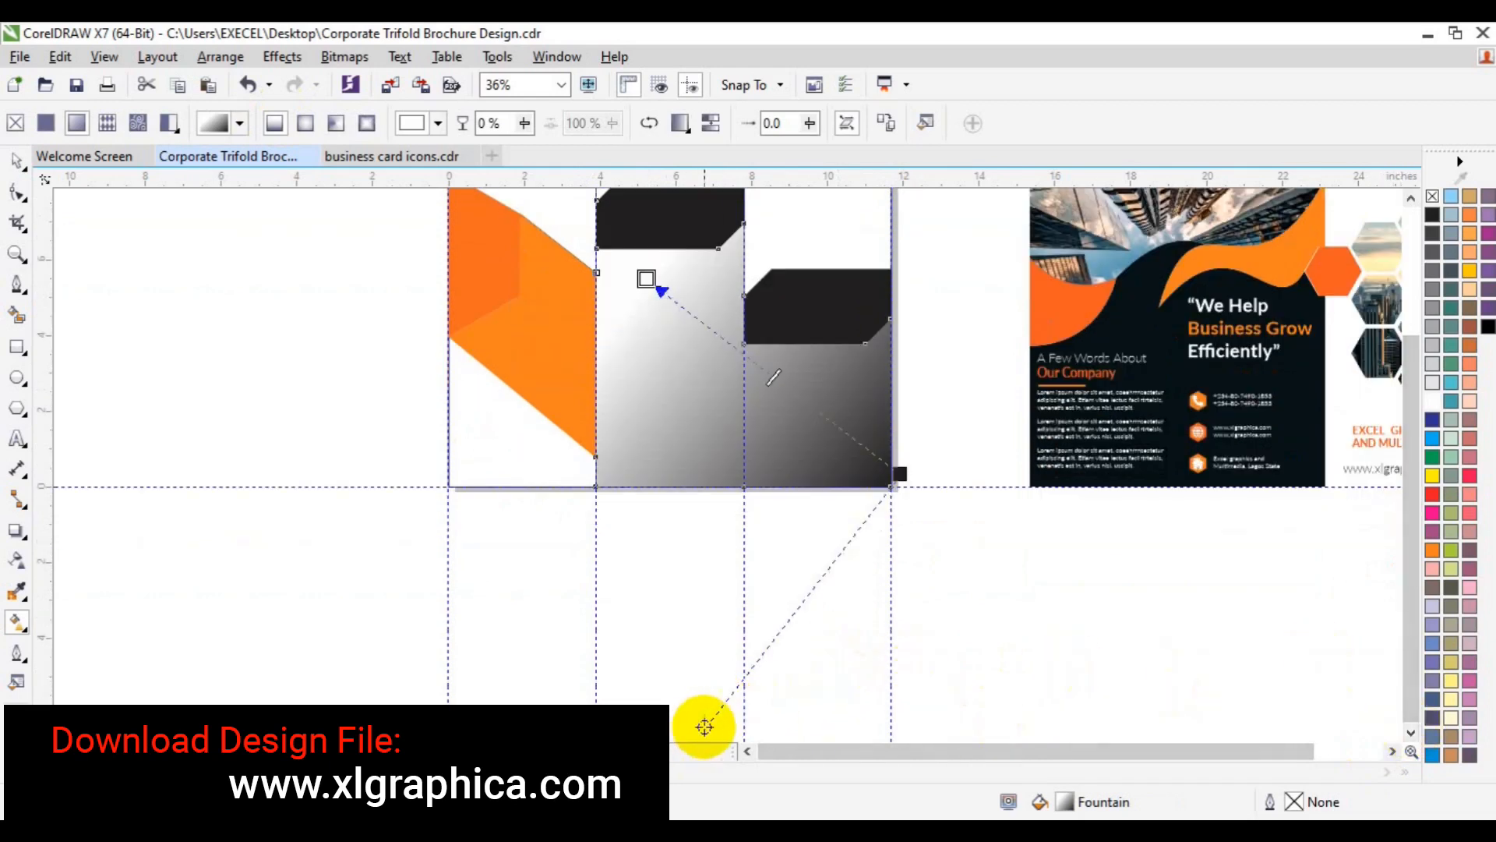
{"action": "left_click_drag", "start_coordinate": [703, 726], "coordinate": [918, 274]}
{"action": "left_click_drag", "start_coordinate": [896, 472], "coordinate": [863, 468]}
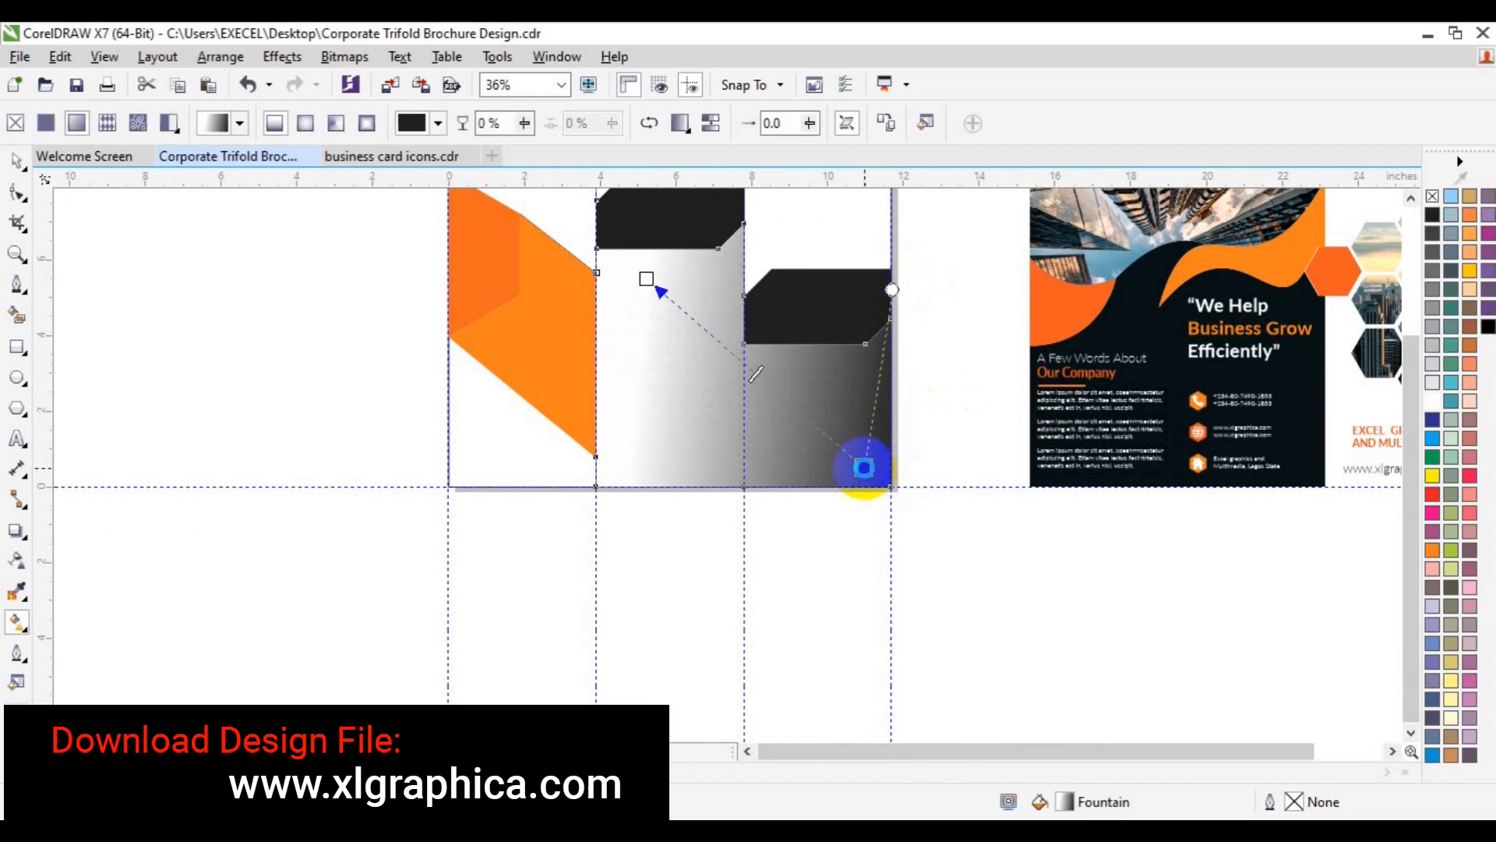
{"action": "left_click_drag", "start_coordinate": [647, 279], "coordinate": [632, 249]}
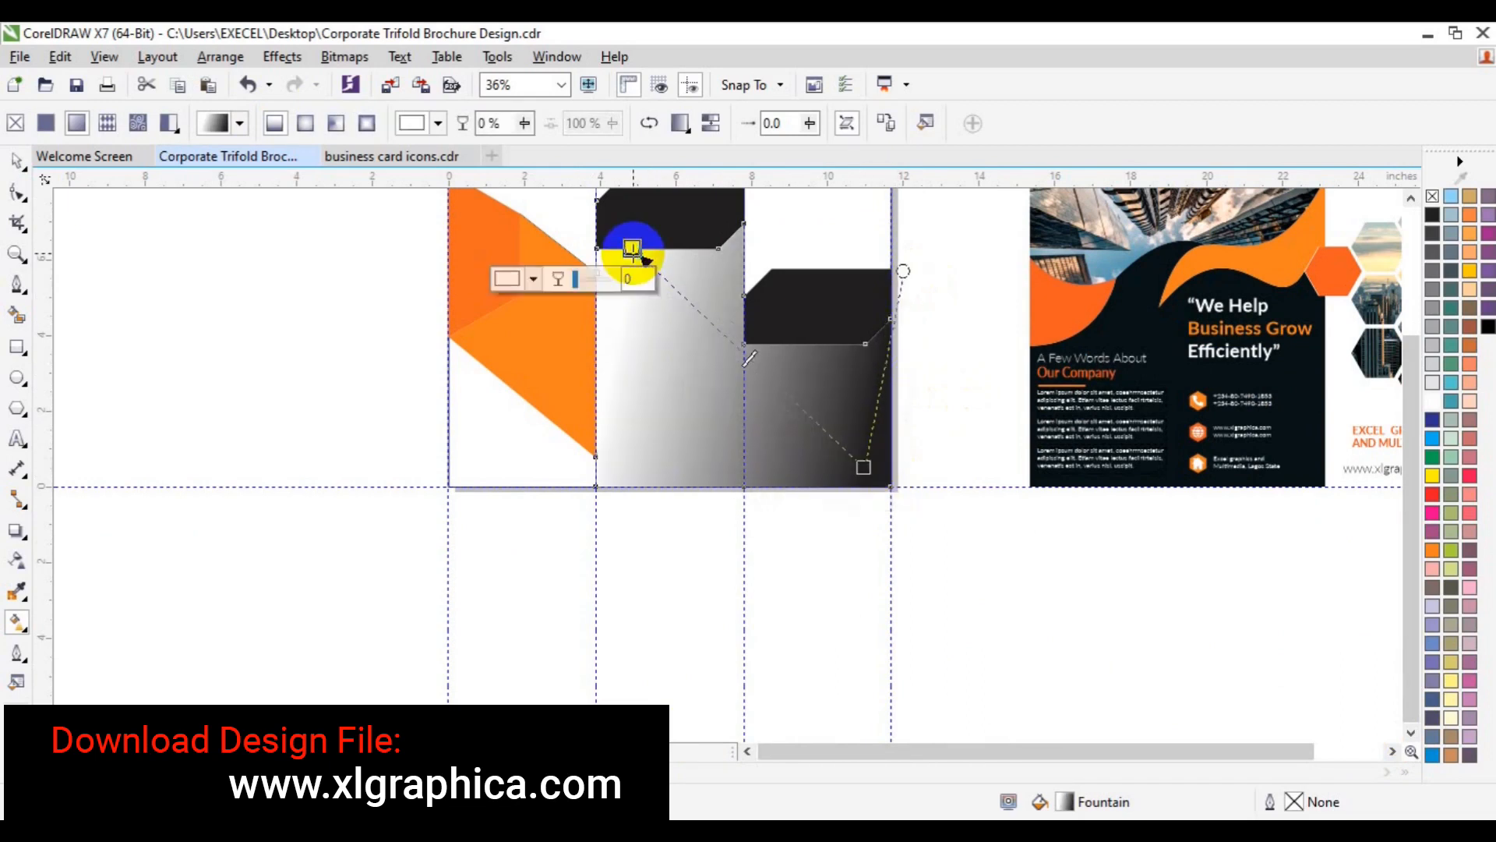
- Sample the left panel's oranges for the gradient ends: C0 M72 Y100 K0 at the upper left and C0 M60 Y100 K0 at the lower right
{"action": "left_click", "coordinate": [533, 279]}
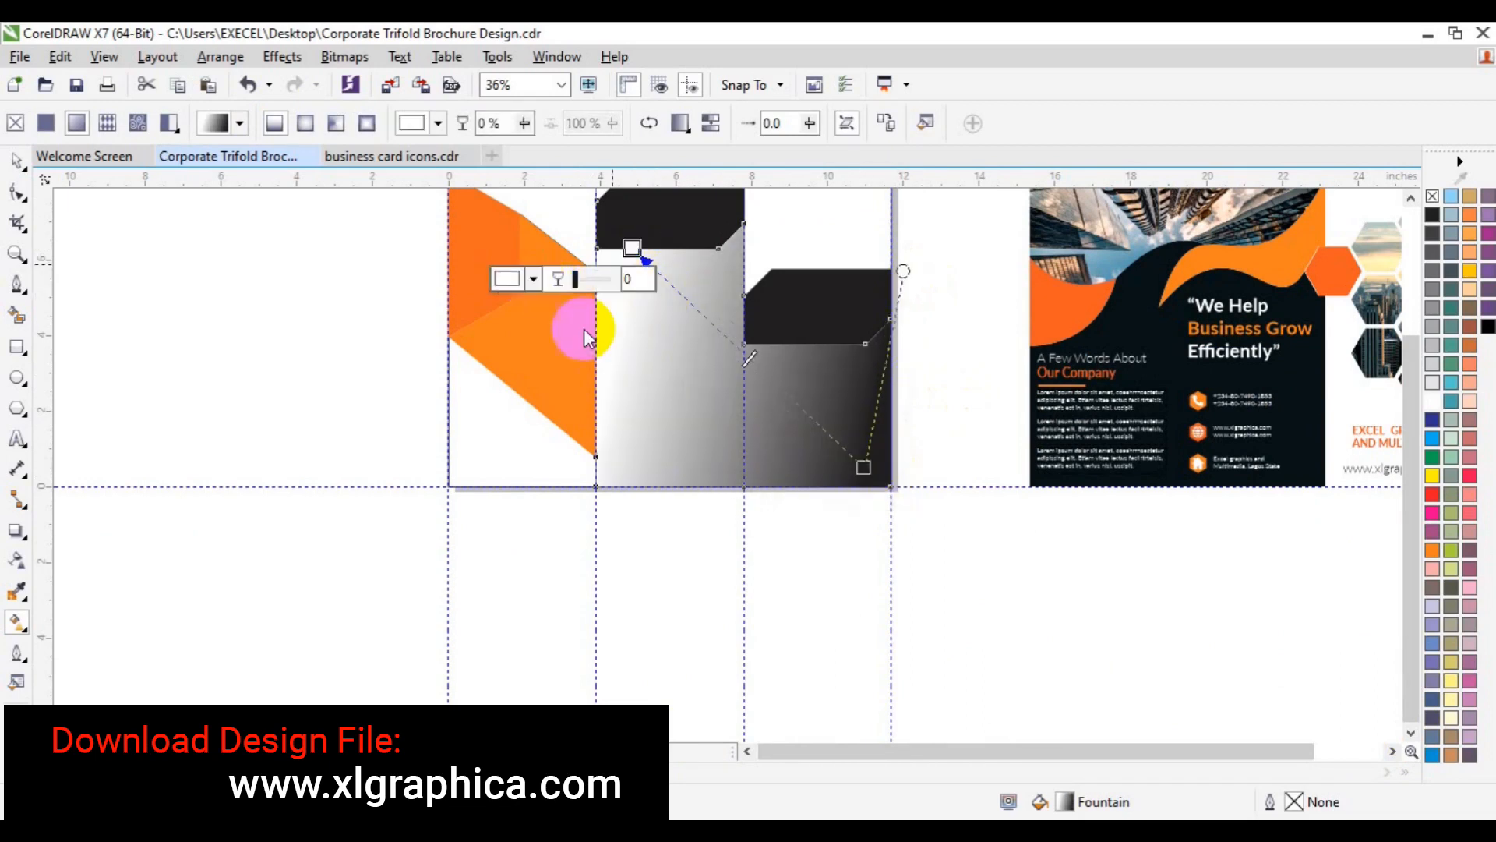
{"action": "left_click", "coordinate": [580, 326]}
{"action": "left_click", "coordinate": [490, 234]}
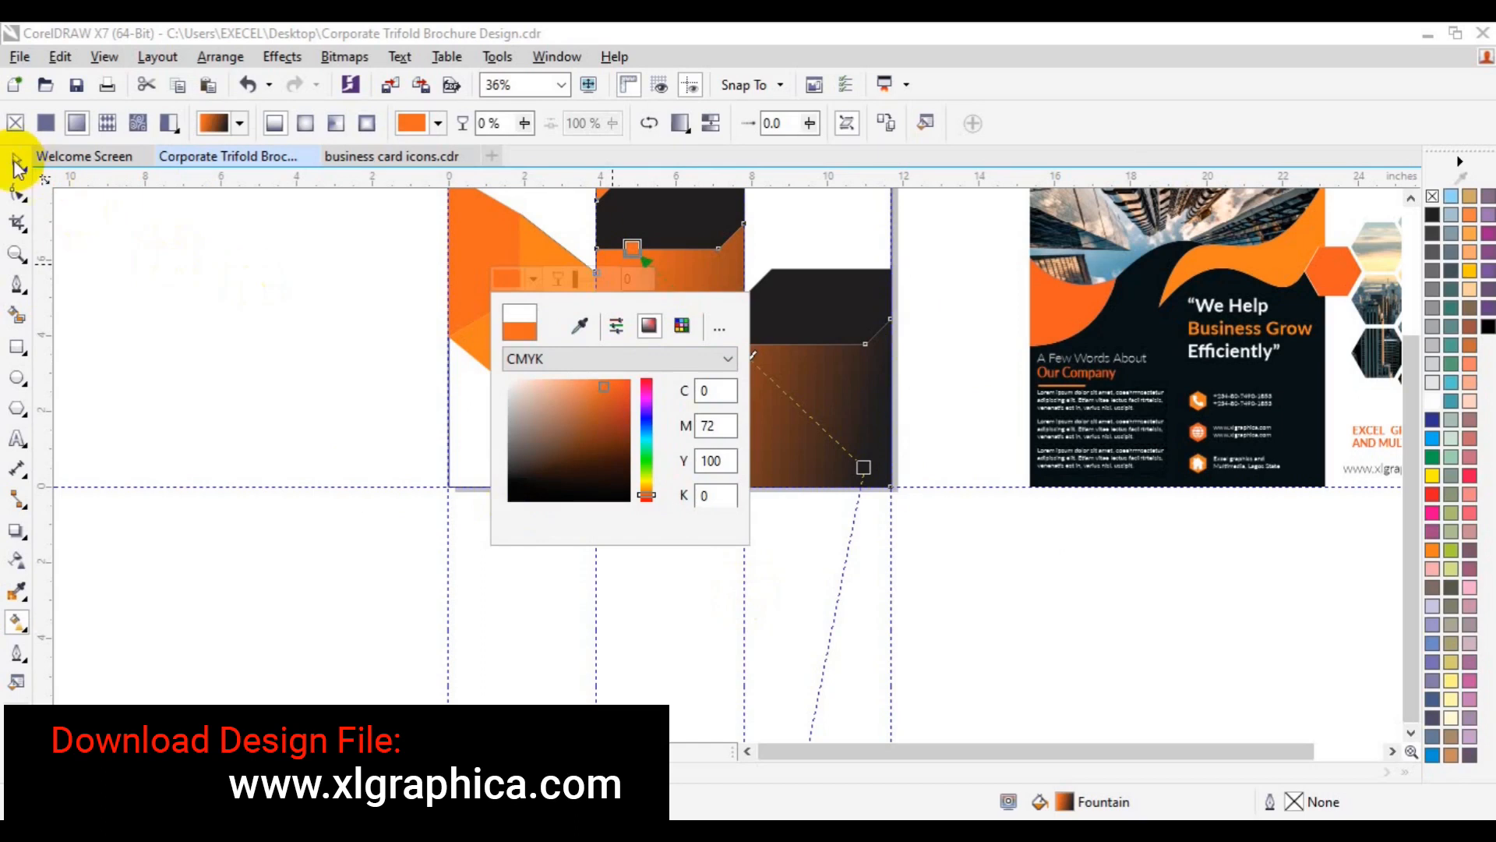
{"action": "left_click", "coordinate": [863, 467]}
{"action": "left_click", "coordinate": [764, 499]}
{"action": "left_click", "coordinate": [811, 545]}
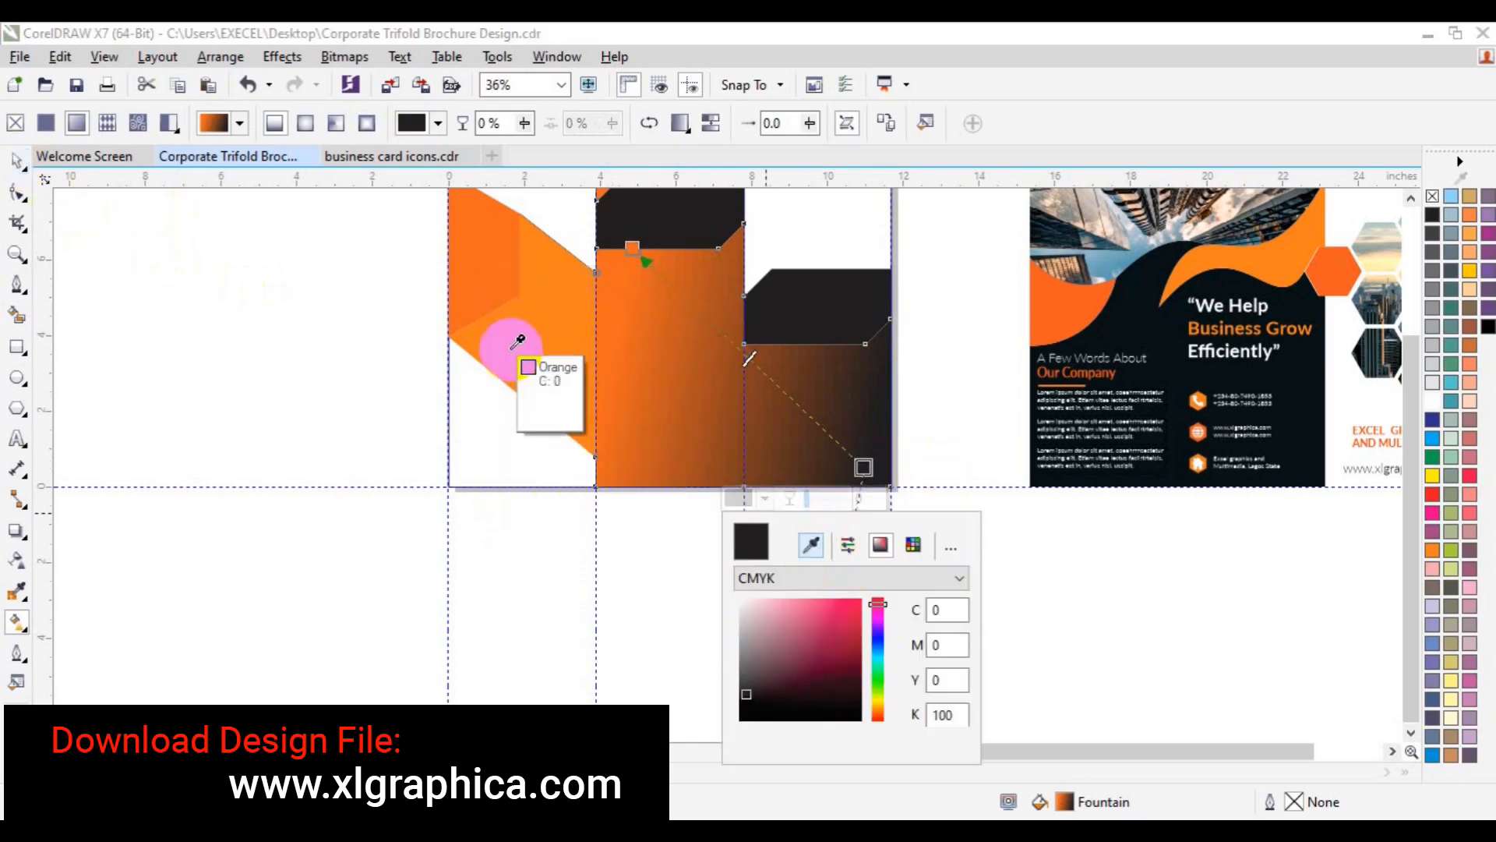
{"action": "left_click", "coordinate": [543, 355]}
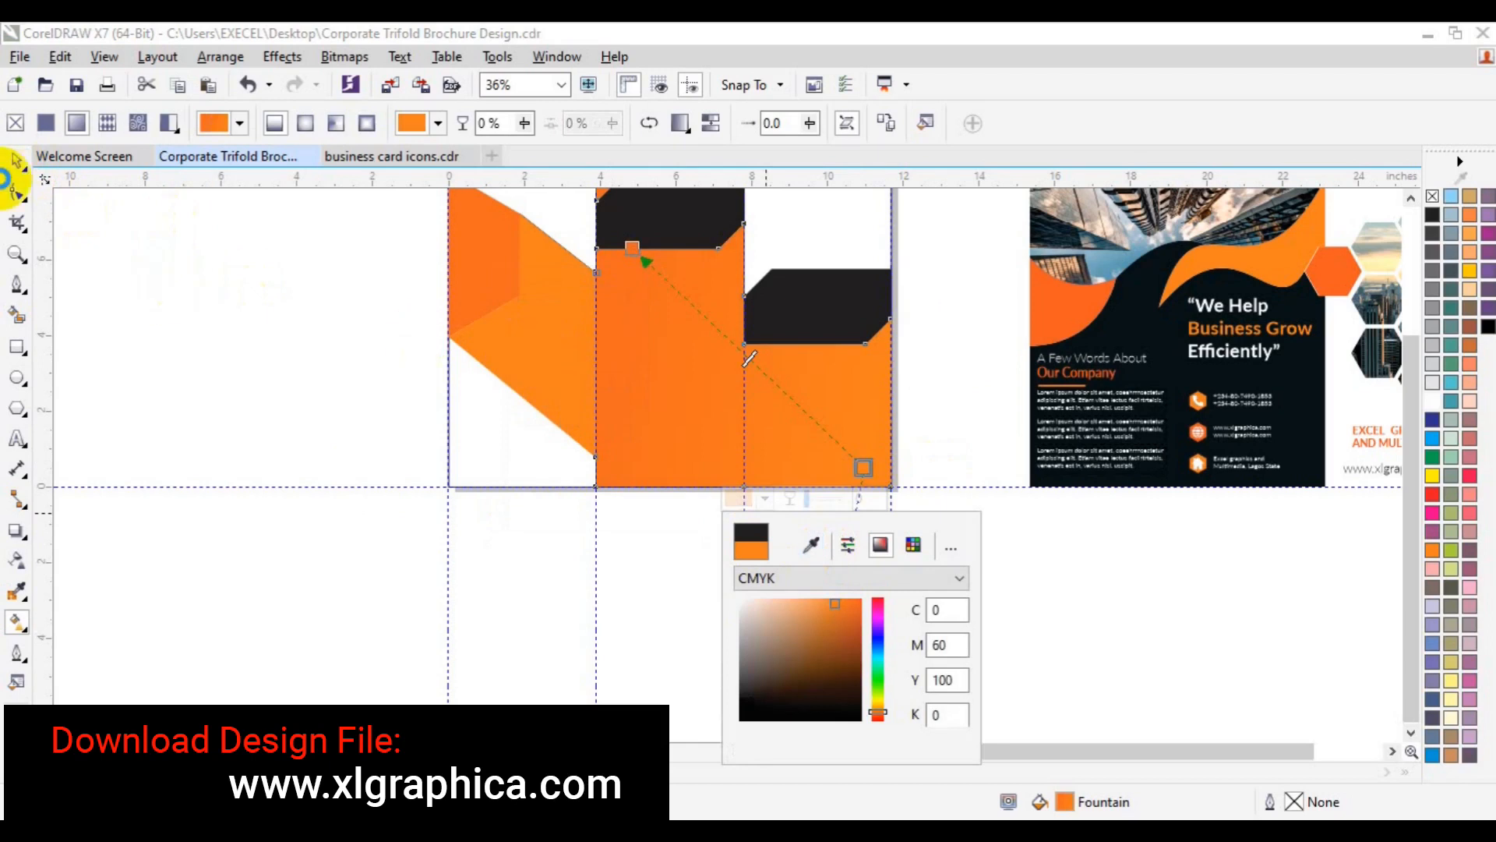
{"action": "left_click", "coordinate": [18, 161]}
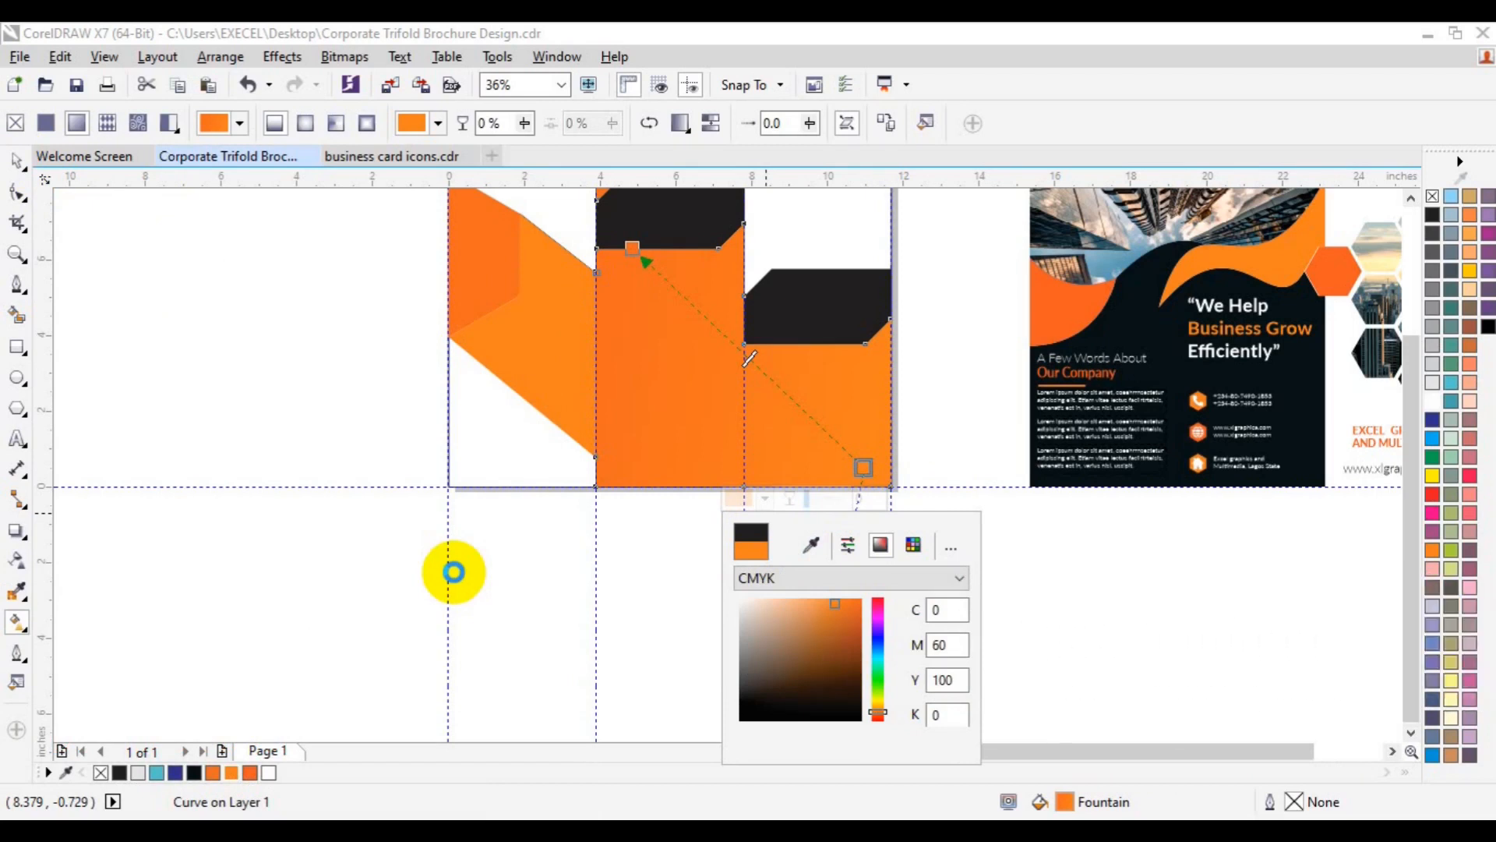
{"action": "key", "text": "space"}
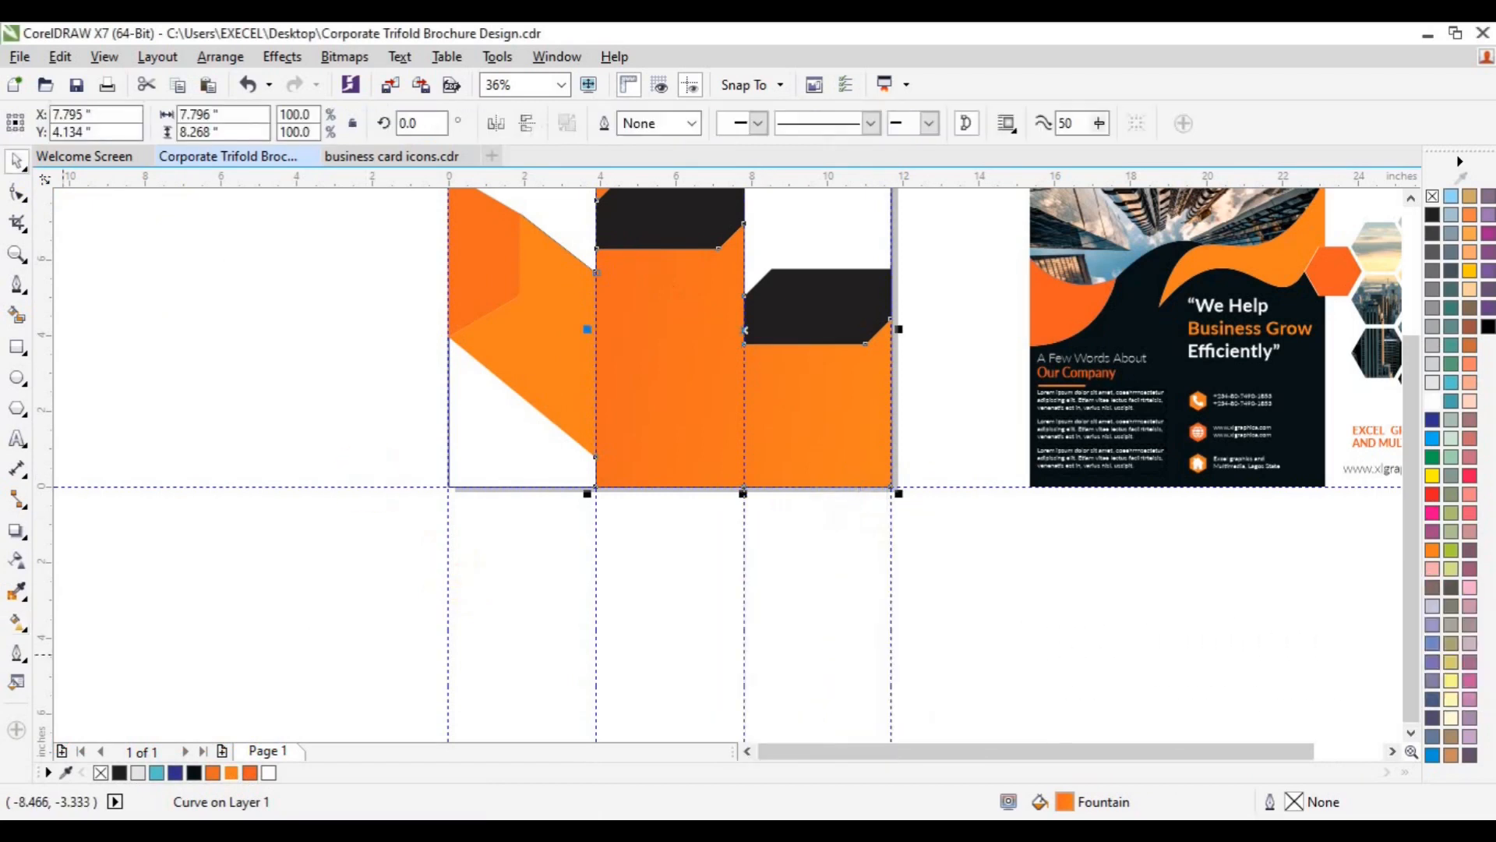
- Fill the welded shape with solid near-black and both cut-corner shapes with the orange C0 M79 Y100 K0
{"action": "left_click", "coordinate": [193, 774]}
{"action": "left_click", "coordinate": [803, 283]}
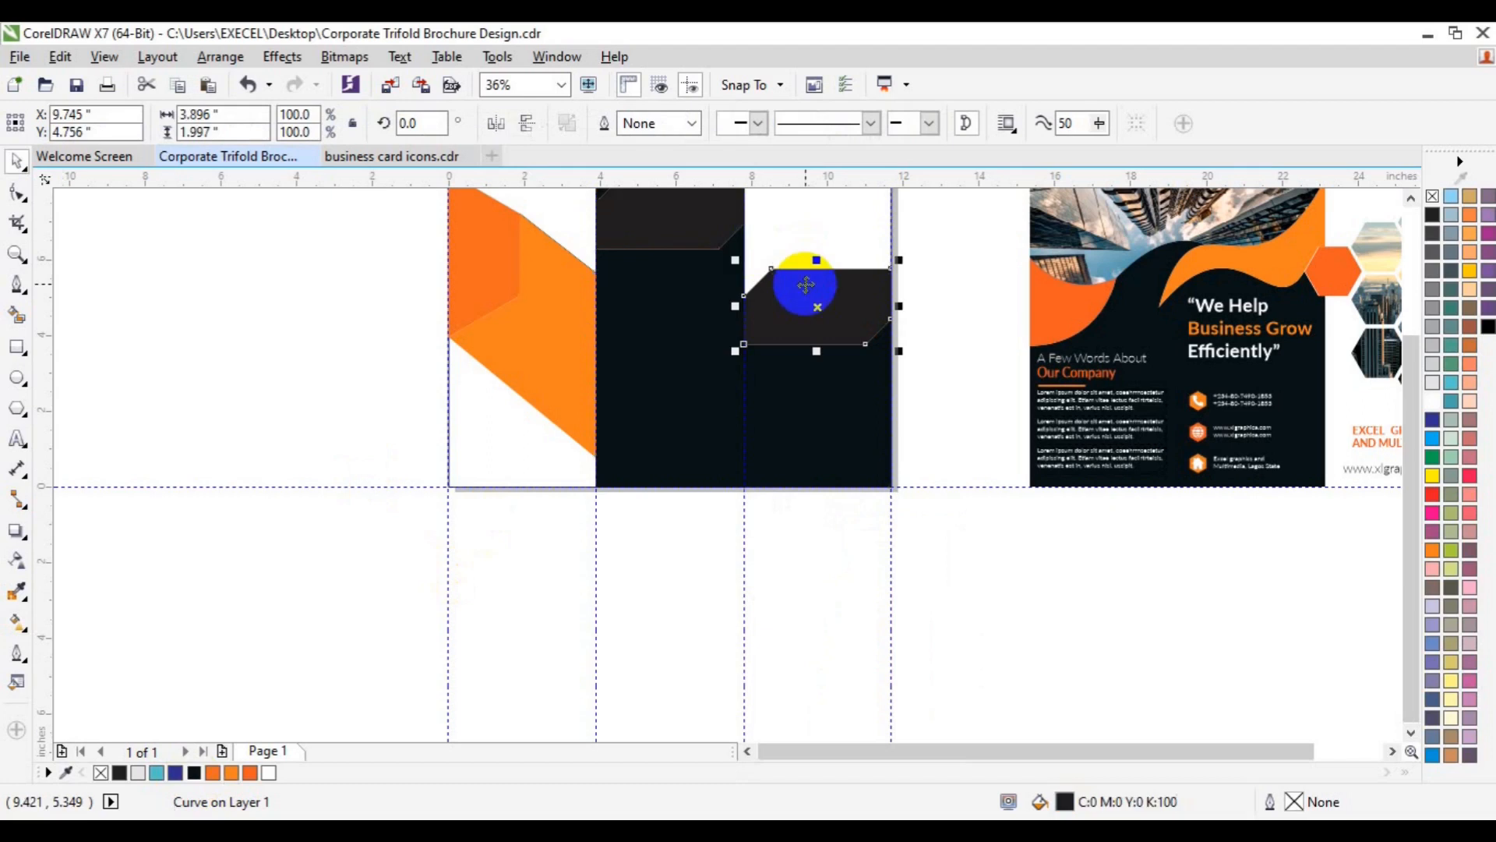
{"action": "left_click", "coordinate": [677, 226], "text": "shift"}
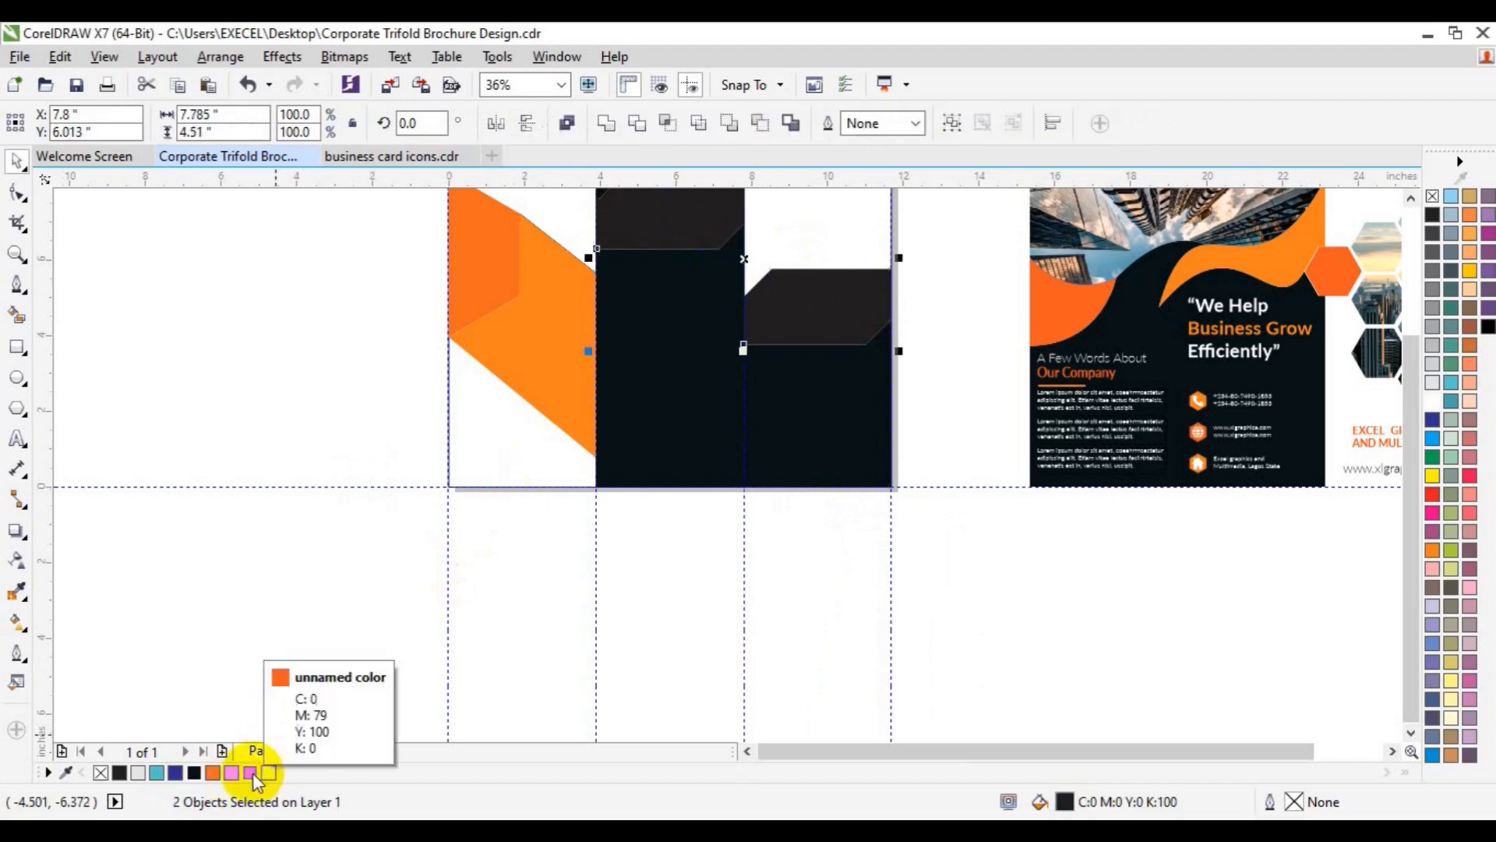
{"action": "left_click", "coordinate": [158, 772]}
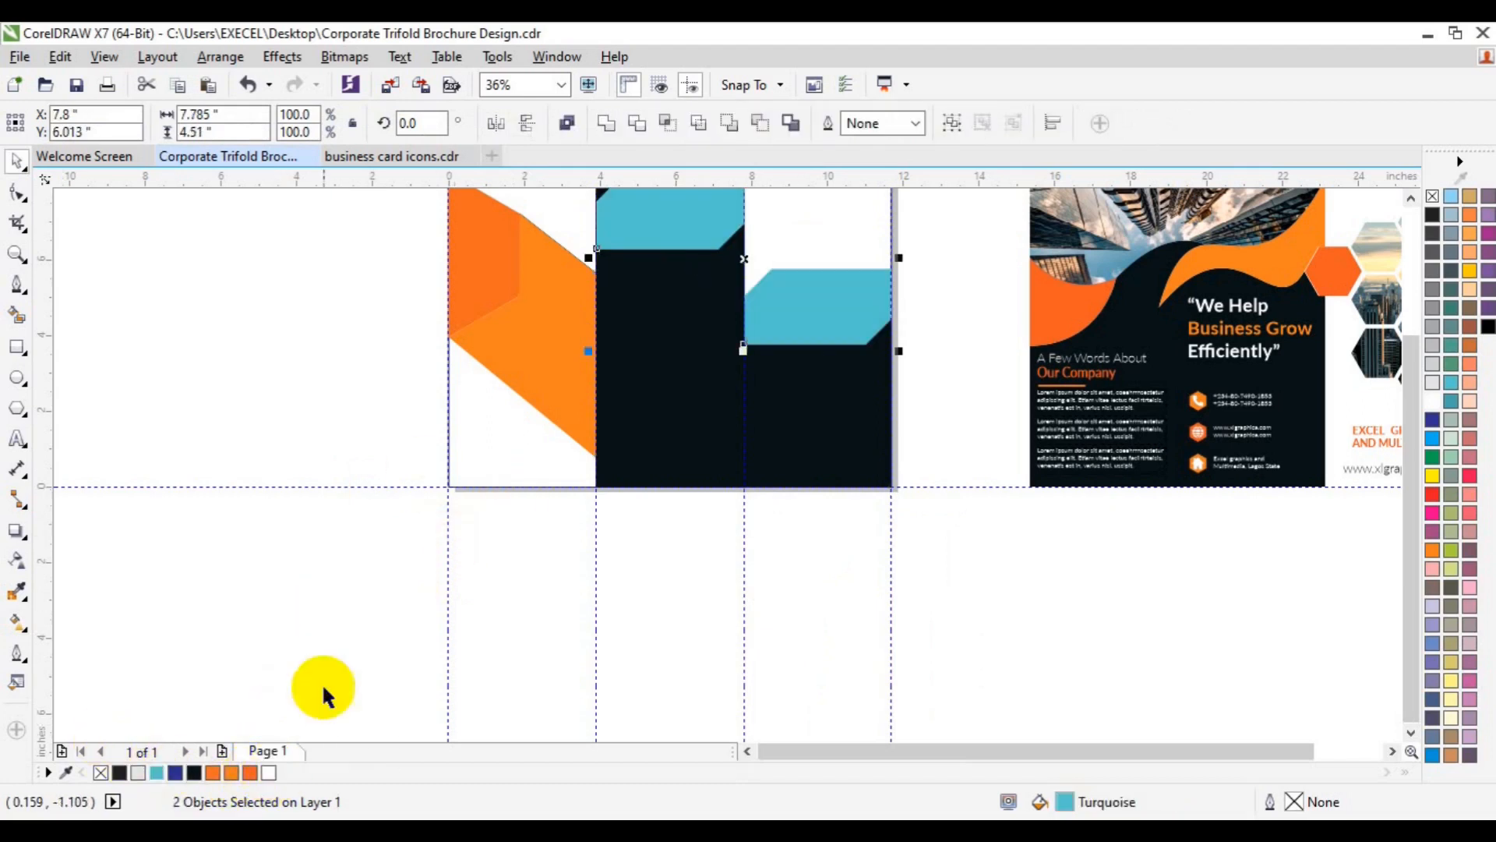
{"action": "left_click", "coordinate": [250, 773]}
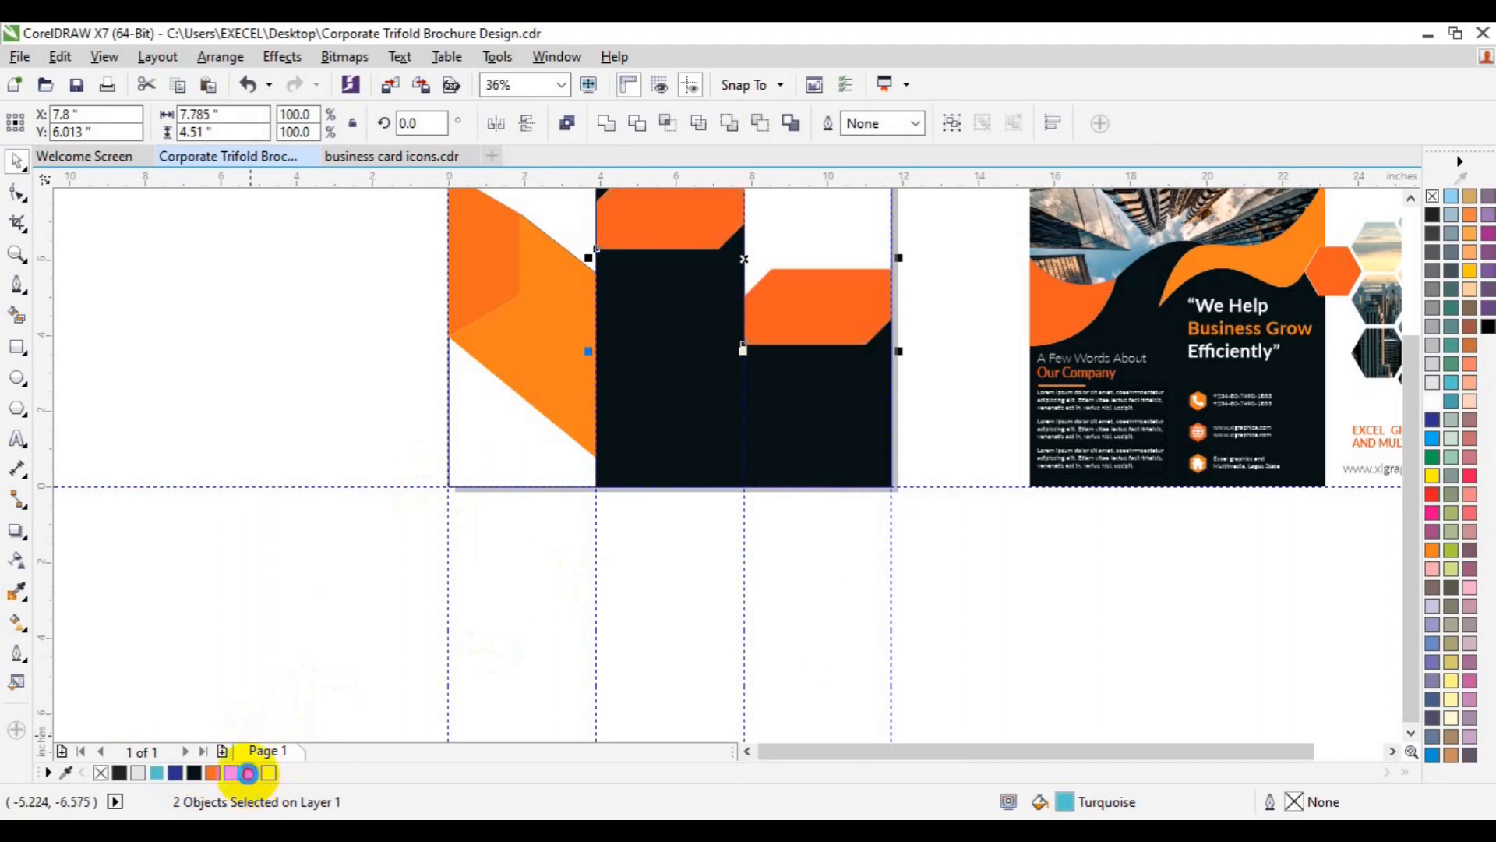
- Import the photos 31213 and 40326 and place them over the left and middle panels, about 4.72 and 4.96 inches wide
{"action": "left_click", "coordinate": [885, 634]}
{"action": "left_click_drag", "start_coordinate": [1418, 338], "coordinate": [1415, 310]}
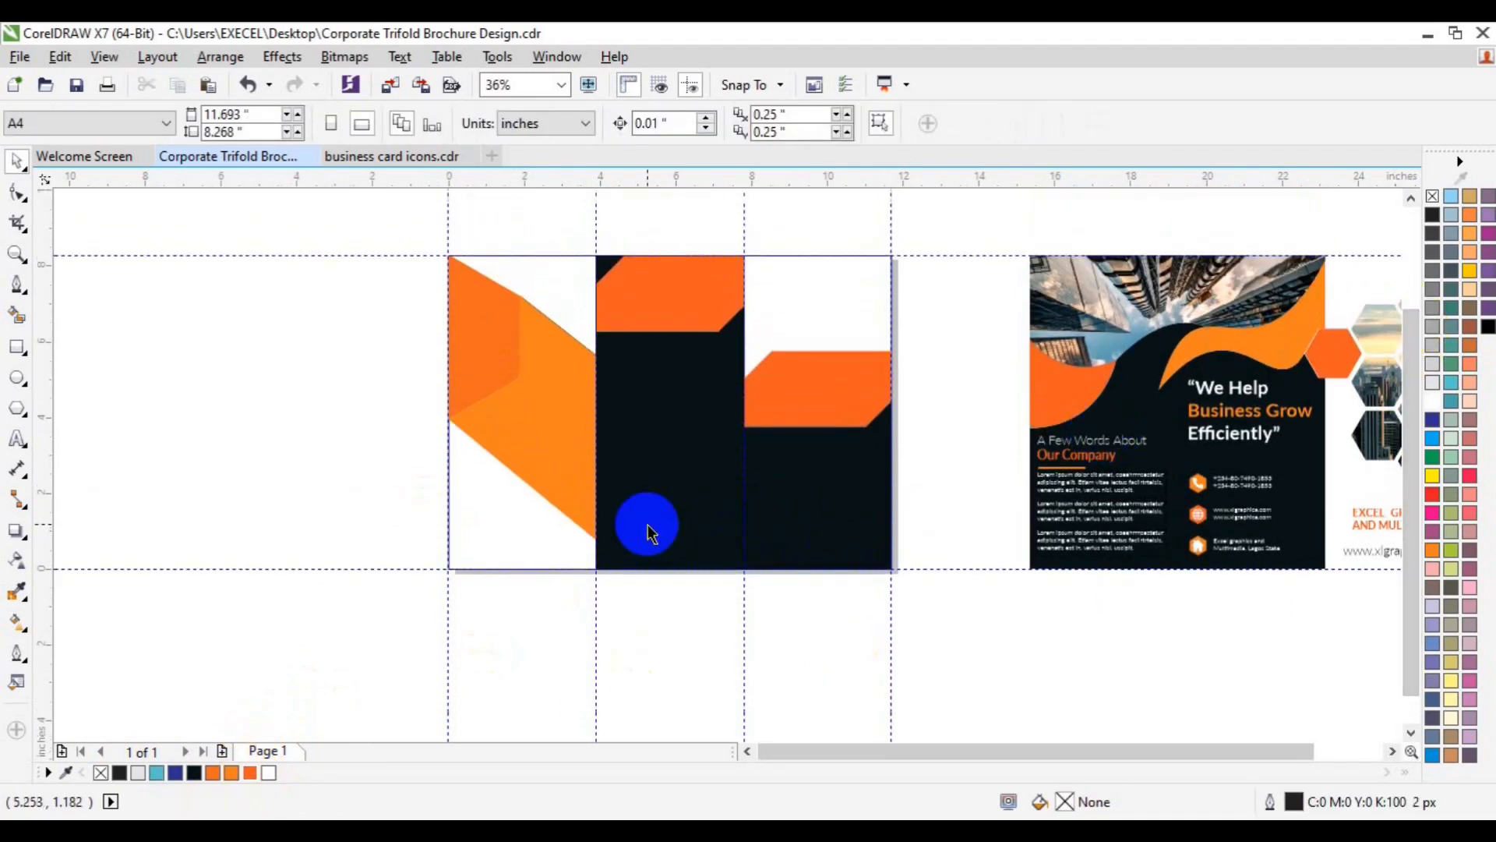
{"action": "left_click", "coordinate": [389, 85]}
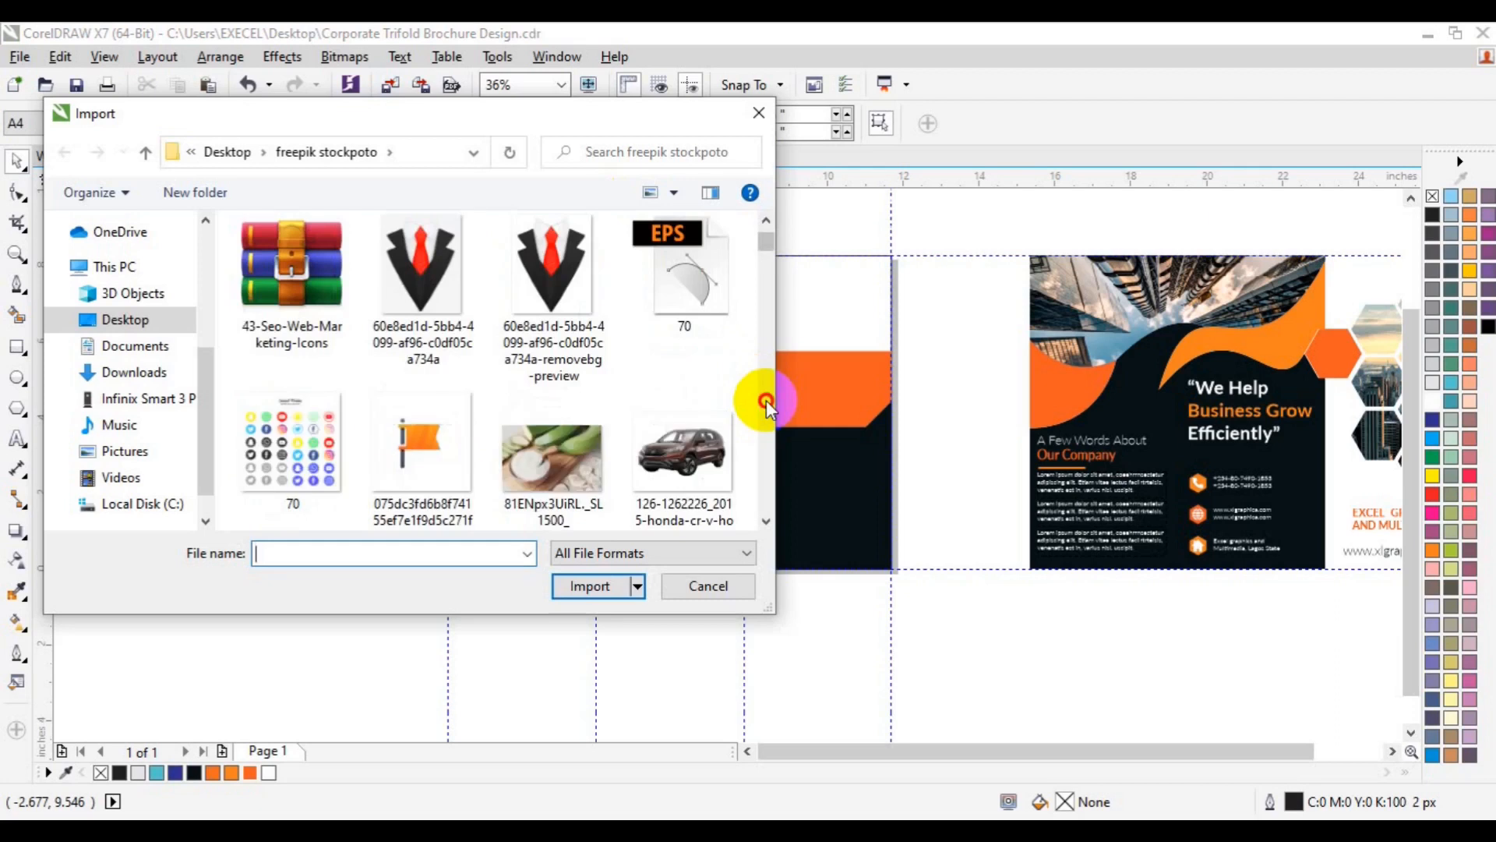
{"action": "scroll", "coordinate": [766, 400], "scroll_direction": "down", "scroll_amount": 8}
{"action": "scroll", "coordinate": [765, 400], "scroll_direction": "down", "scroll_amount": 10}
{"action": "scroll", "coordinate": [765, 400], "scroll_direction": "down", "scroll_amount": 3}
{"action": "left_click", "coordinate": [683, 280]}
{"action": "left_click", "coordinate": [290, 281], "text": "ctrl"}
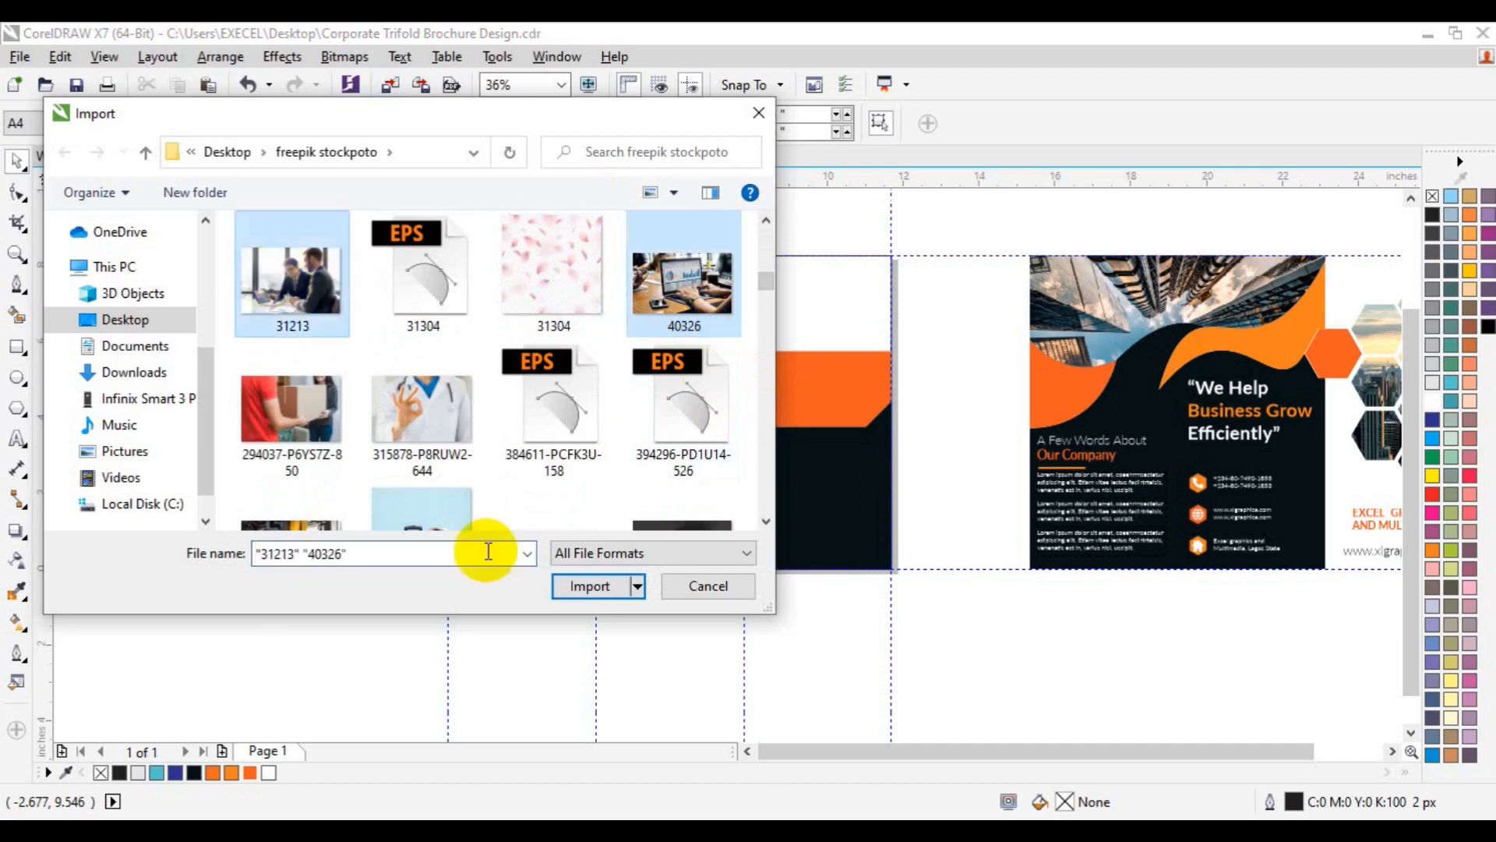
{"action": "left_click", "coordinate": [590, 586]}
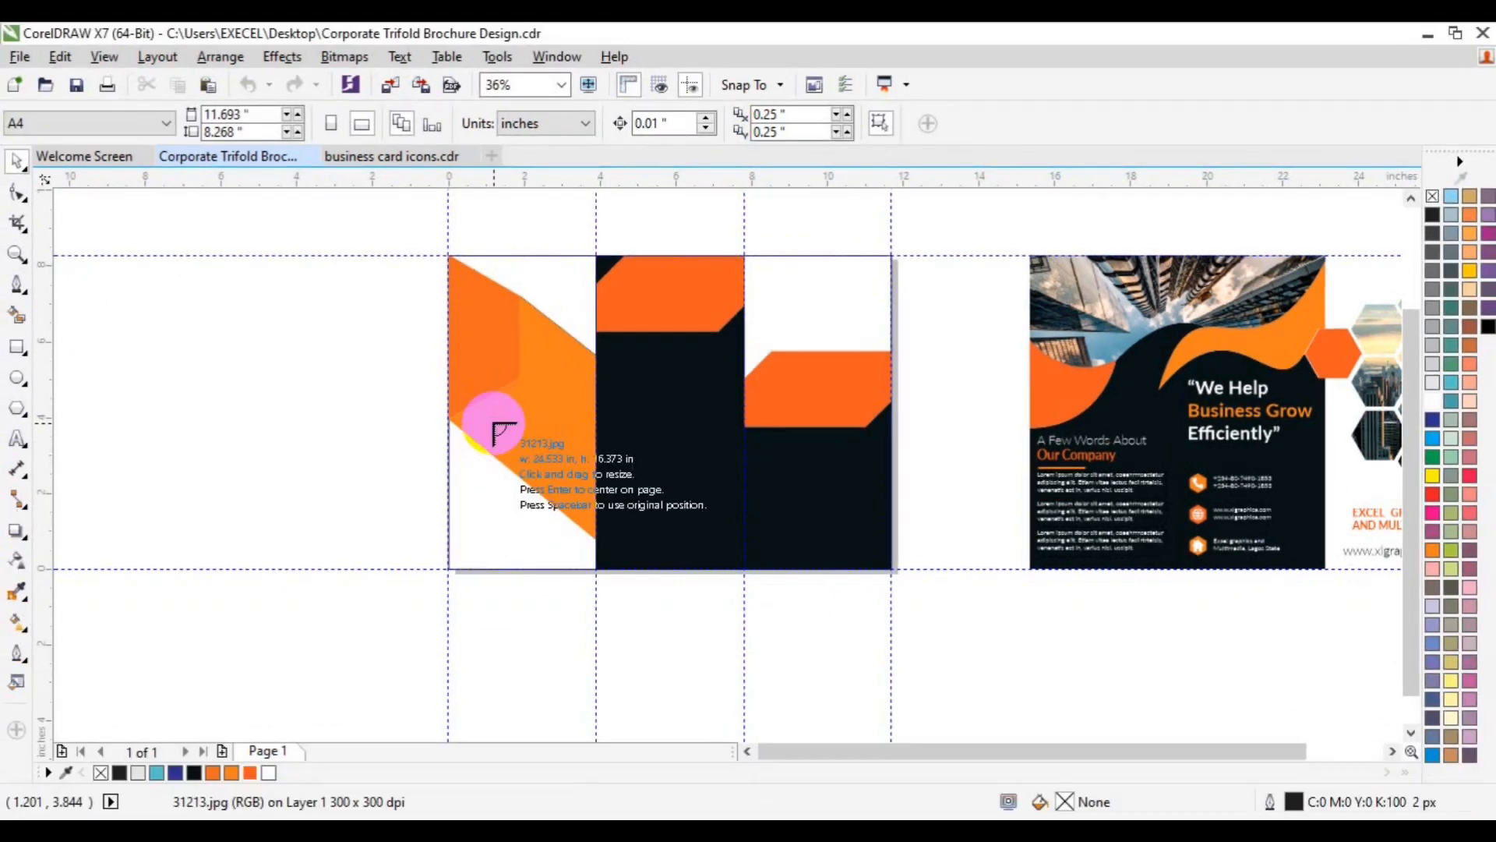
{"action": "left_click_drag", "start_coordinate": [480, 384], "coordinate": [657, 523]}
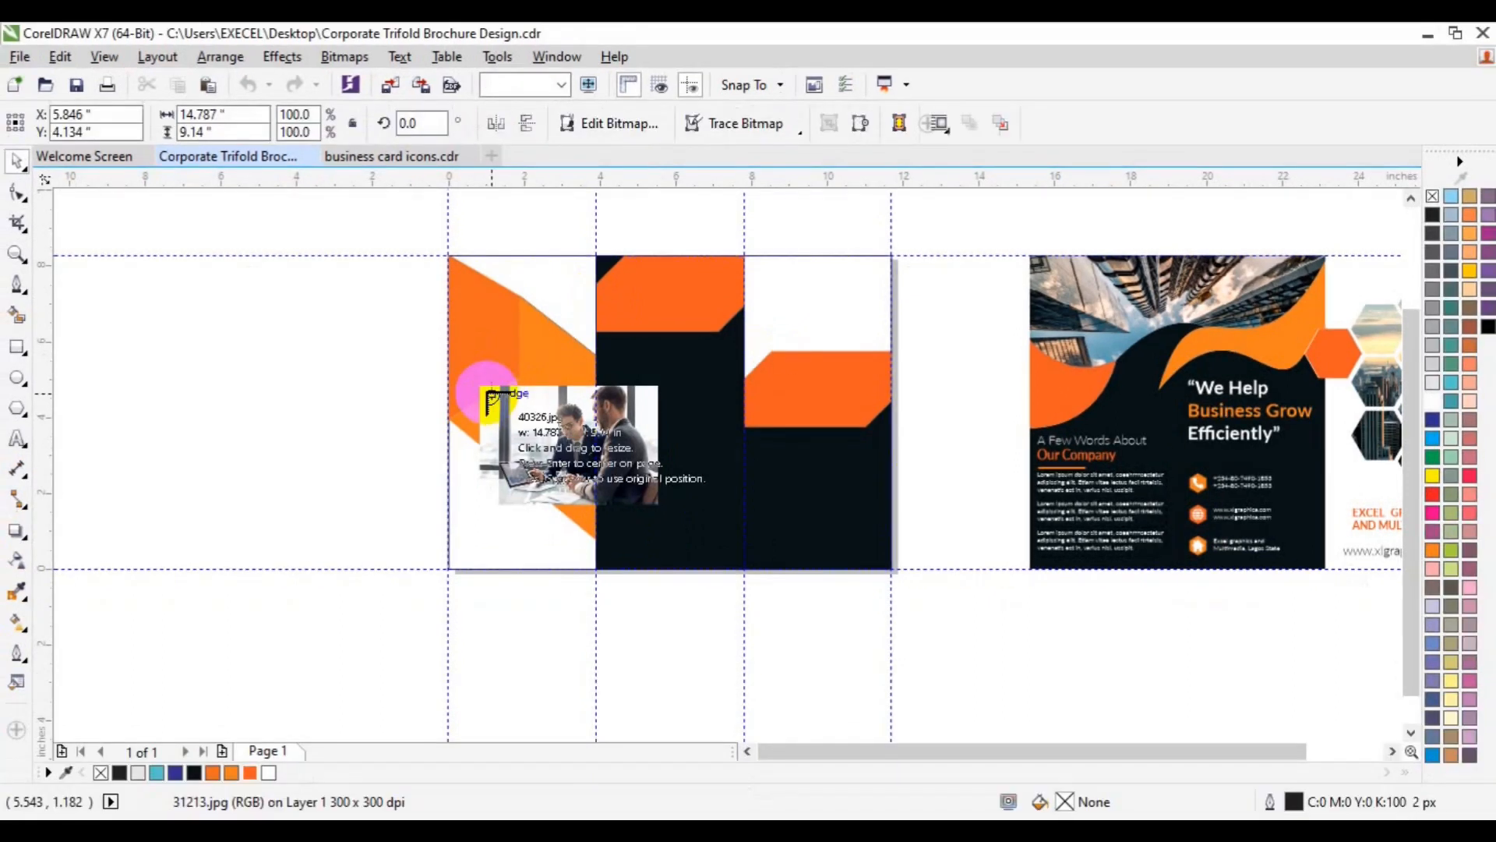
{"action": "left_click_drag", "start_coordinate": [521, 426], "coordinate": [679, 501]}
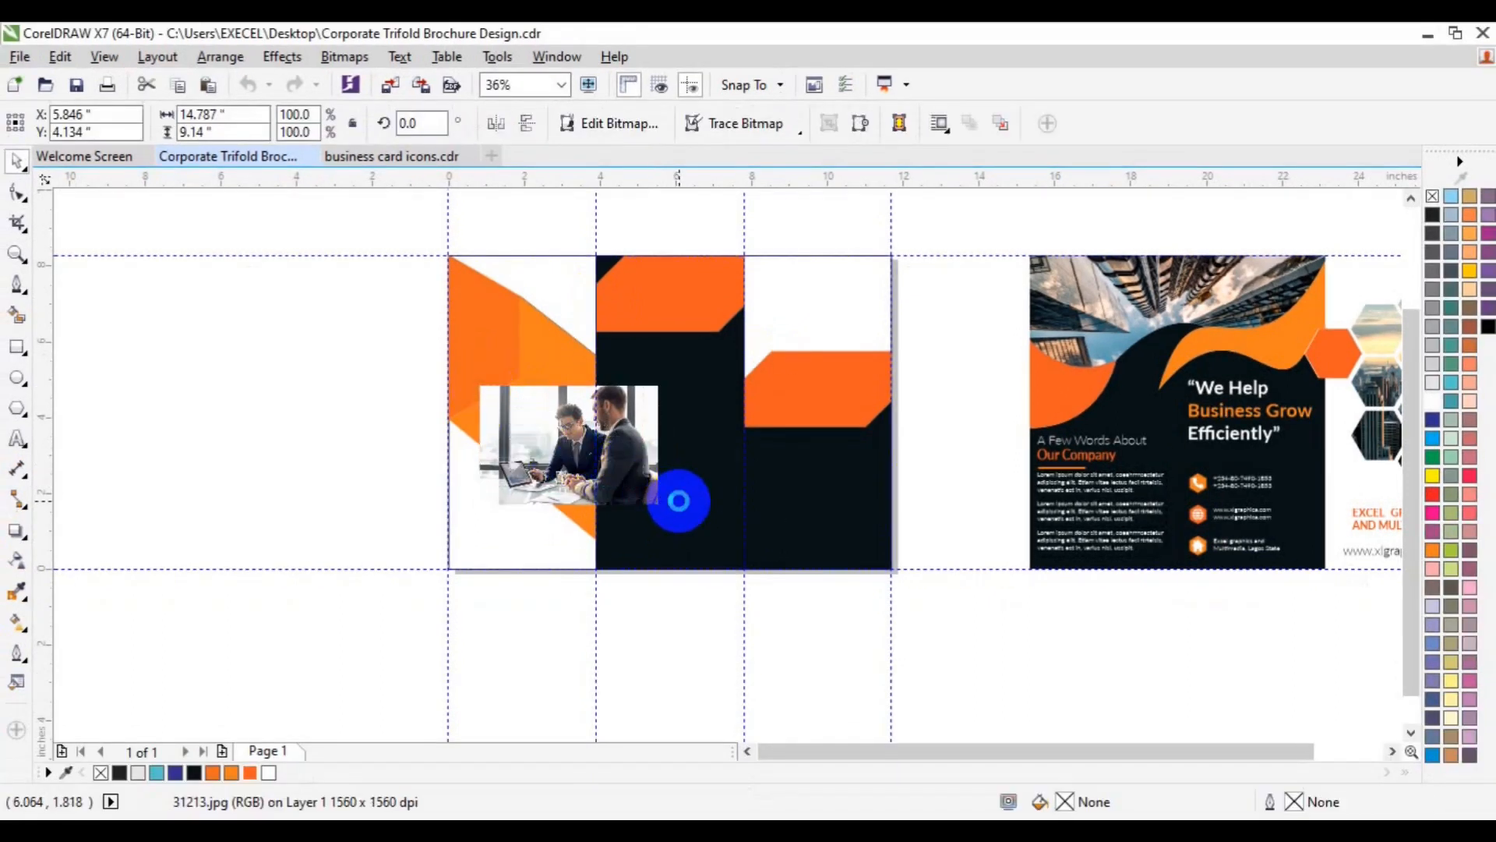
- Move the laptop photo up over the left panel's top and PowerClip it inside the middle panel's orange cut-corner shape
{"action": "left_click", "coordinate": [571, 445]}
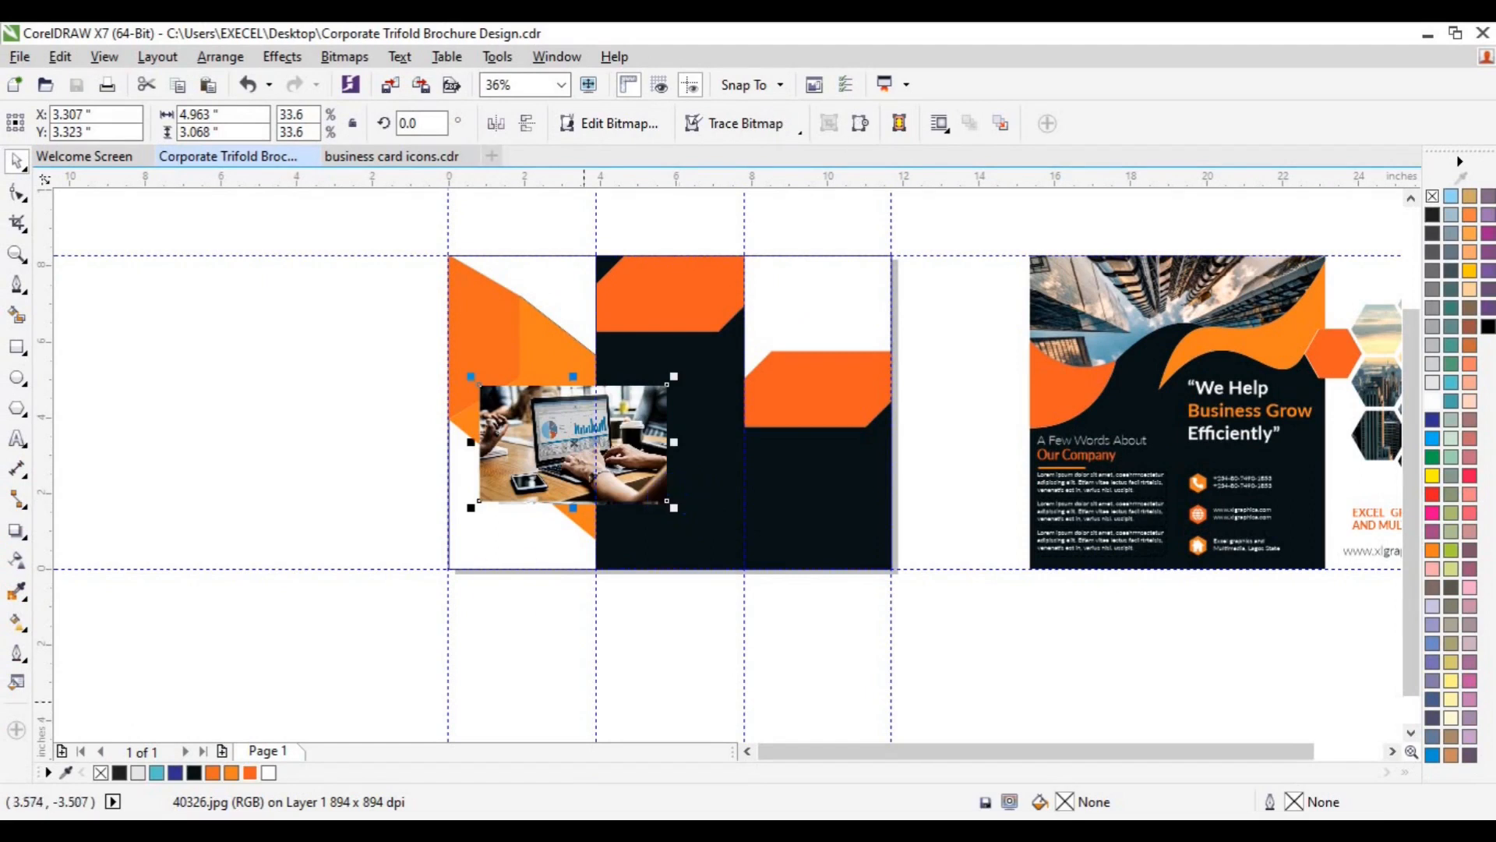
{"action": "double_click", "coordinate": [571, 445]}
{"action": "key", "text": "space"}
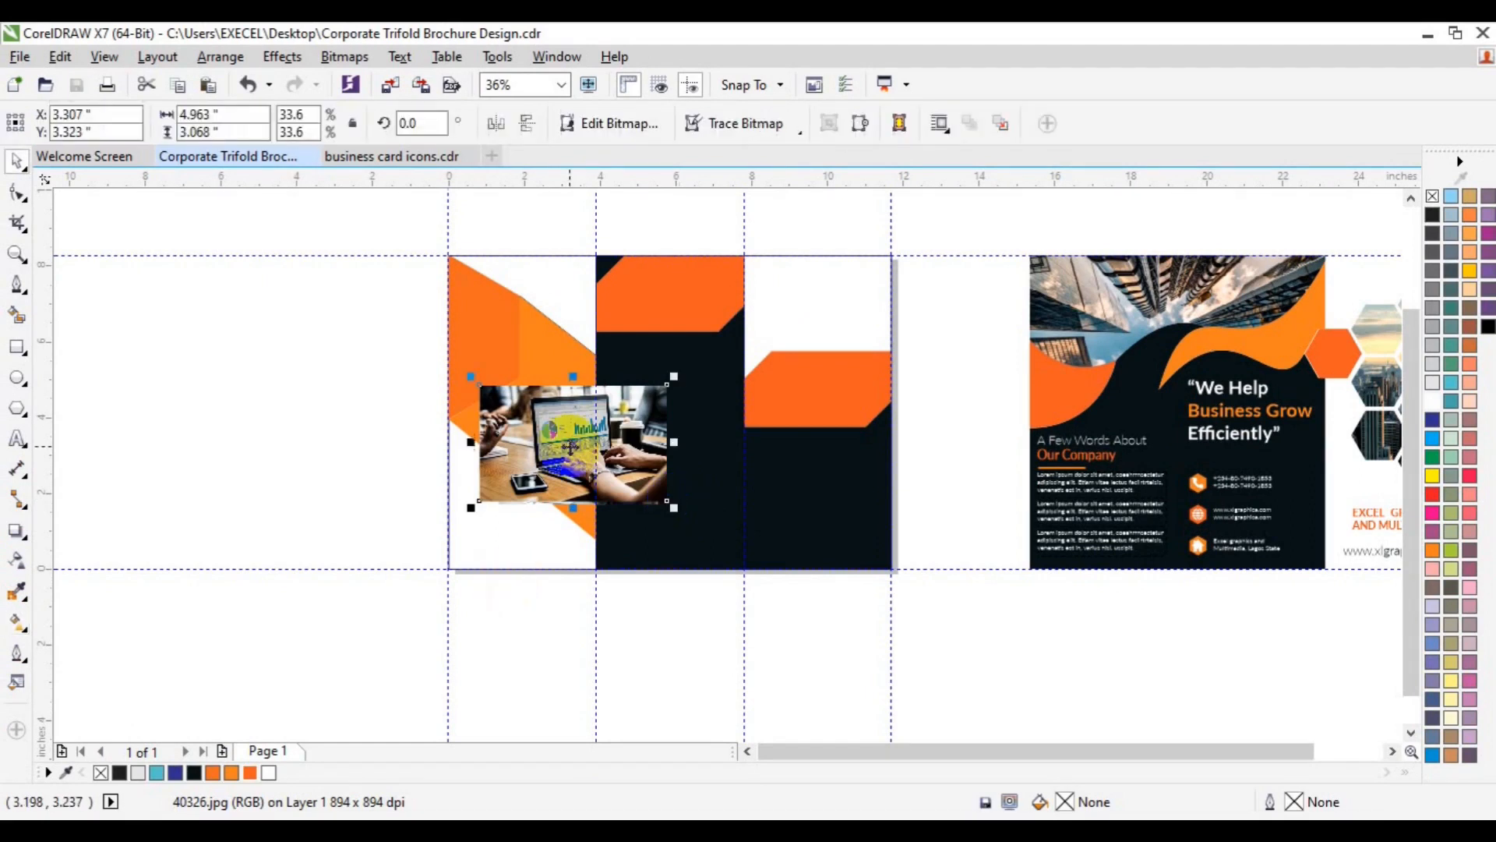
{"action": "left_click_drag", "start_coordinate": [575, 445], "coordinate": [540, 304]}
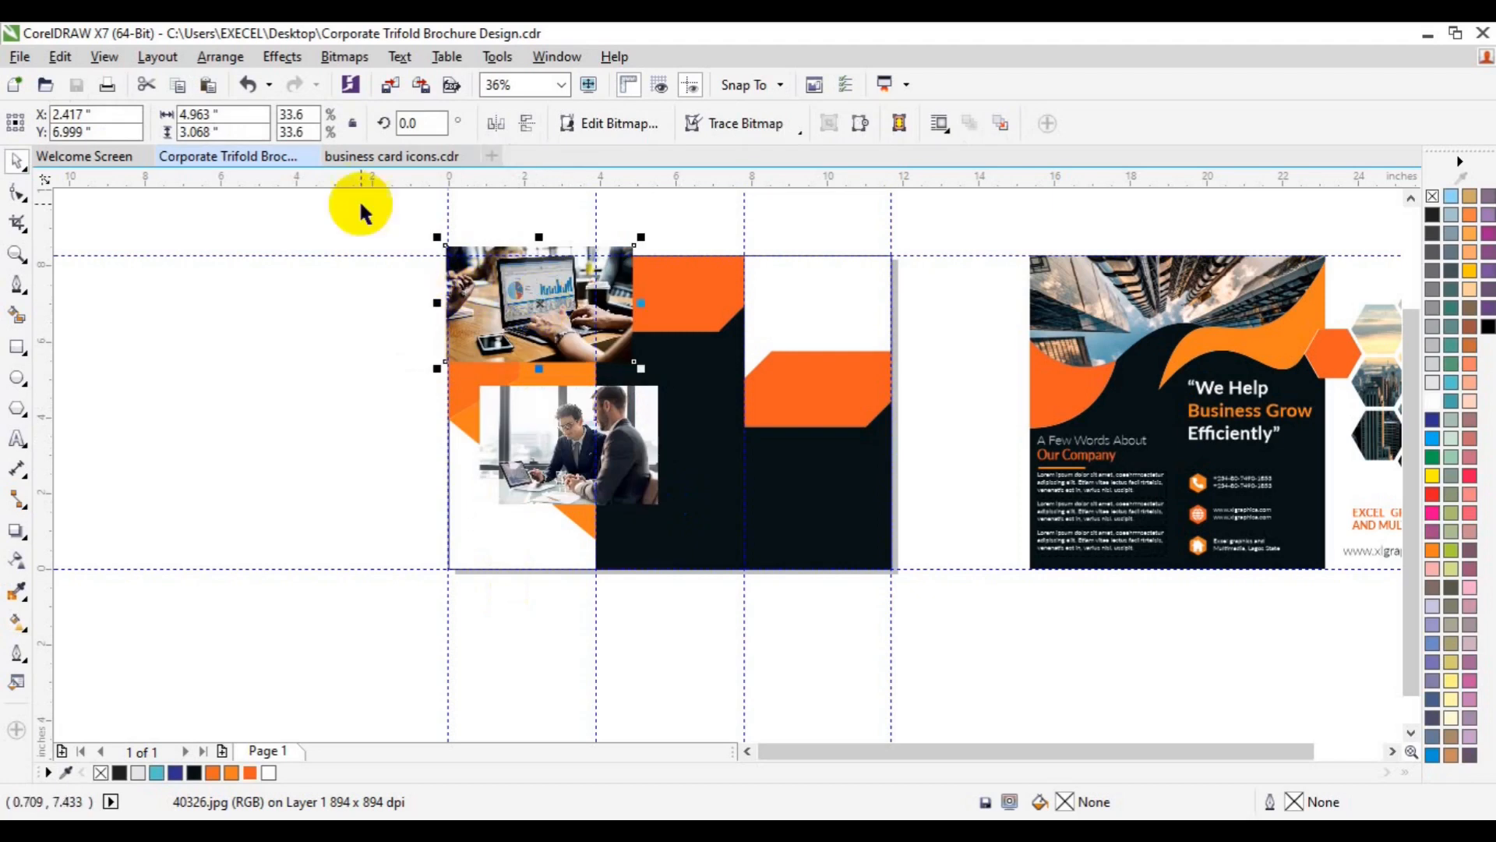
{"action": "left_click", "coordinate": [282, 57]}
{"action": "mouse_move", "coordinate": [382, 334]}
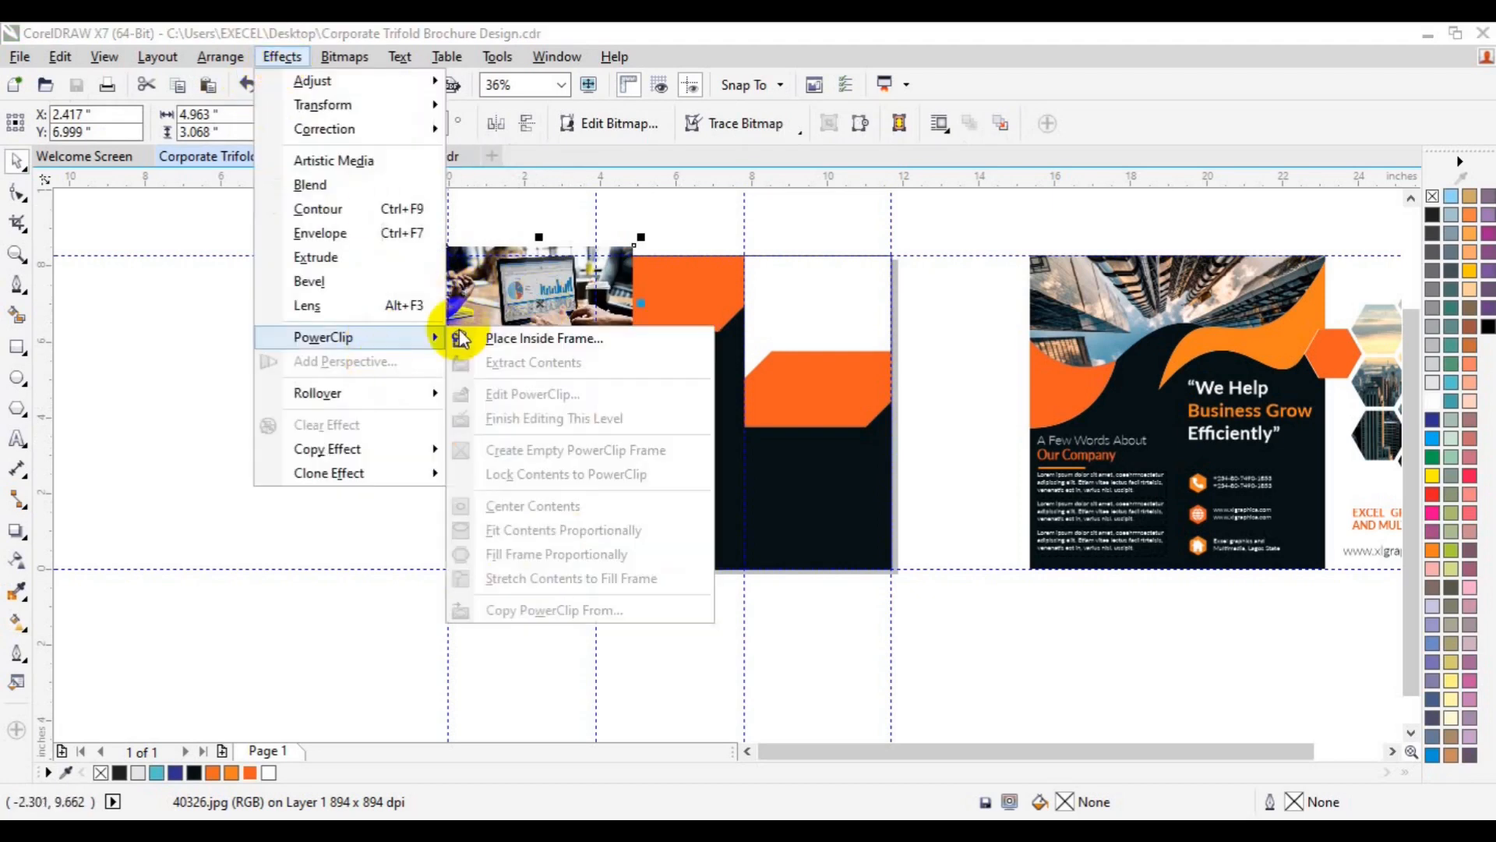
{"action": "left_click", "coordinate": [534, 334]}
{"action": "left_click", "coordinate": [685, 299]}
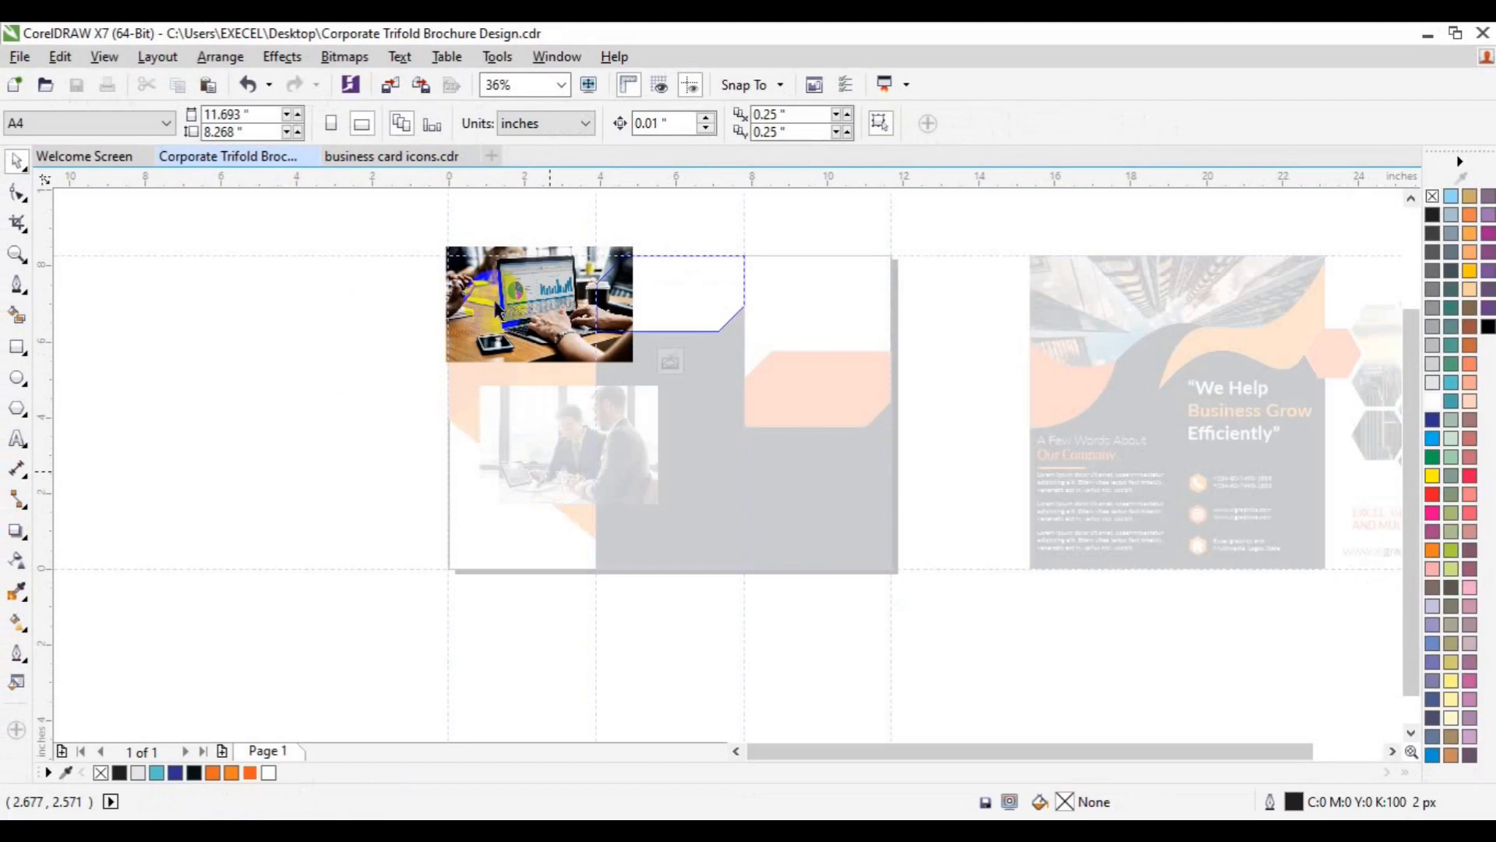
- Reposition the laptop photo inside its PowerClip frame so it covers the whole shape, and finish editing the contents
{"action": "left_click", "coordinate": [494, 314]}
{"action": "left_click_drag", "start_coordinate": [494, 302], "coordinate": [632, 290]}
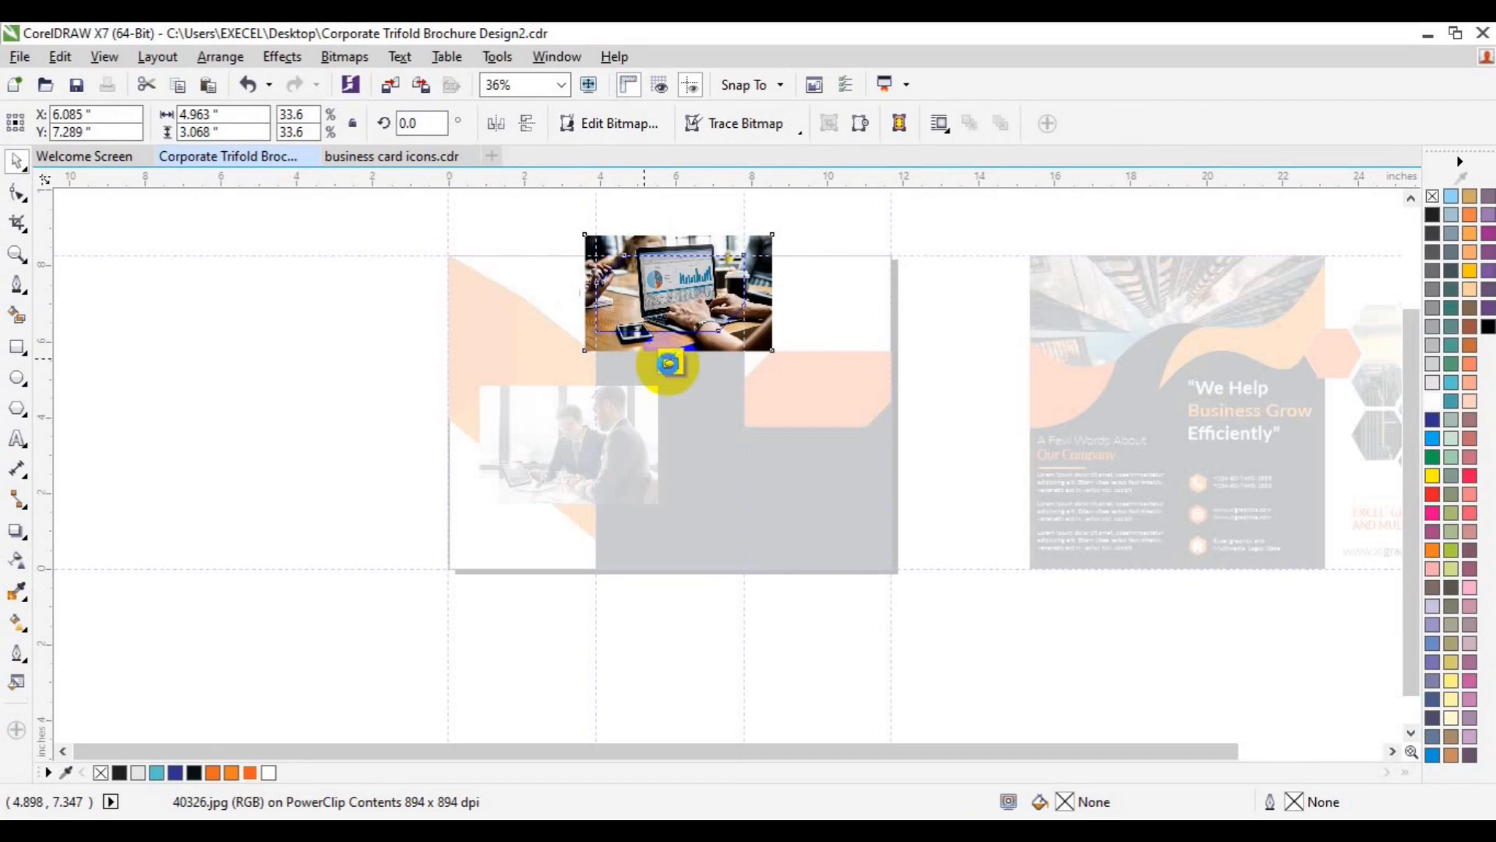
{"action": "left_click", "coordinate": [668, 363]}
{"action": "left_click", "coordinate": [848, 629]}
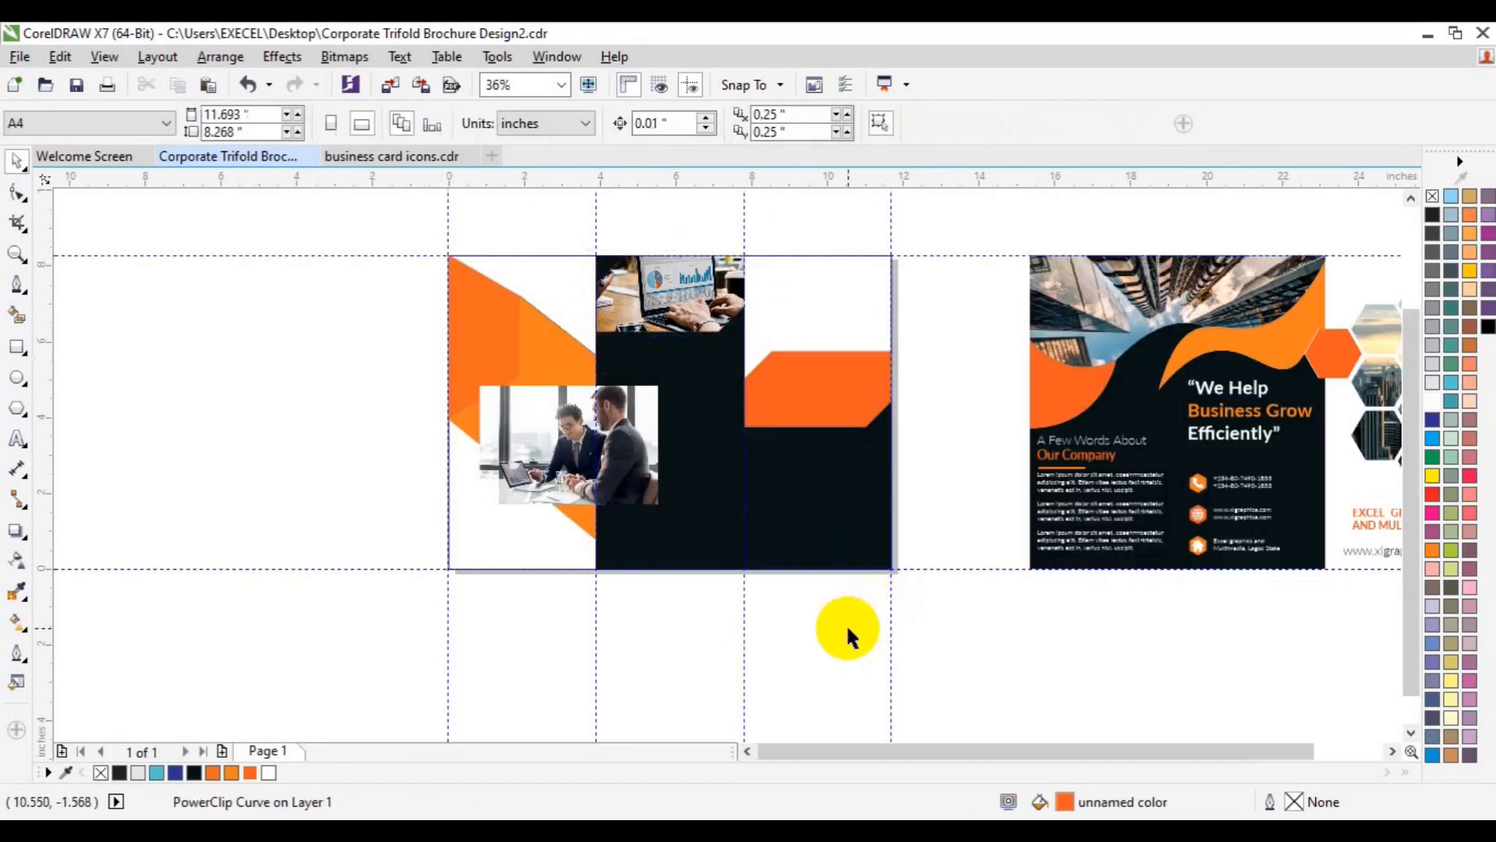
- Move the business meeting photo toward the right panel and PowerClip it inside that panel's orange cut-corner shape
{"action": "left_click_drag", "start_coordinate": [658, 444], "coordinate": [803, 397]}
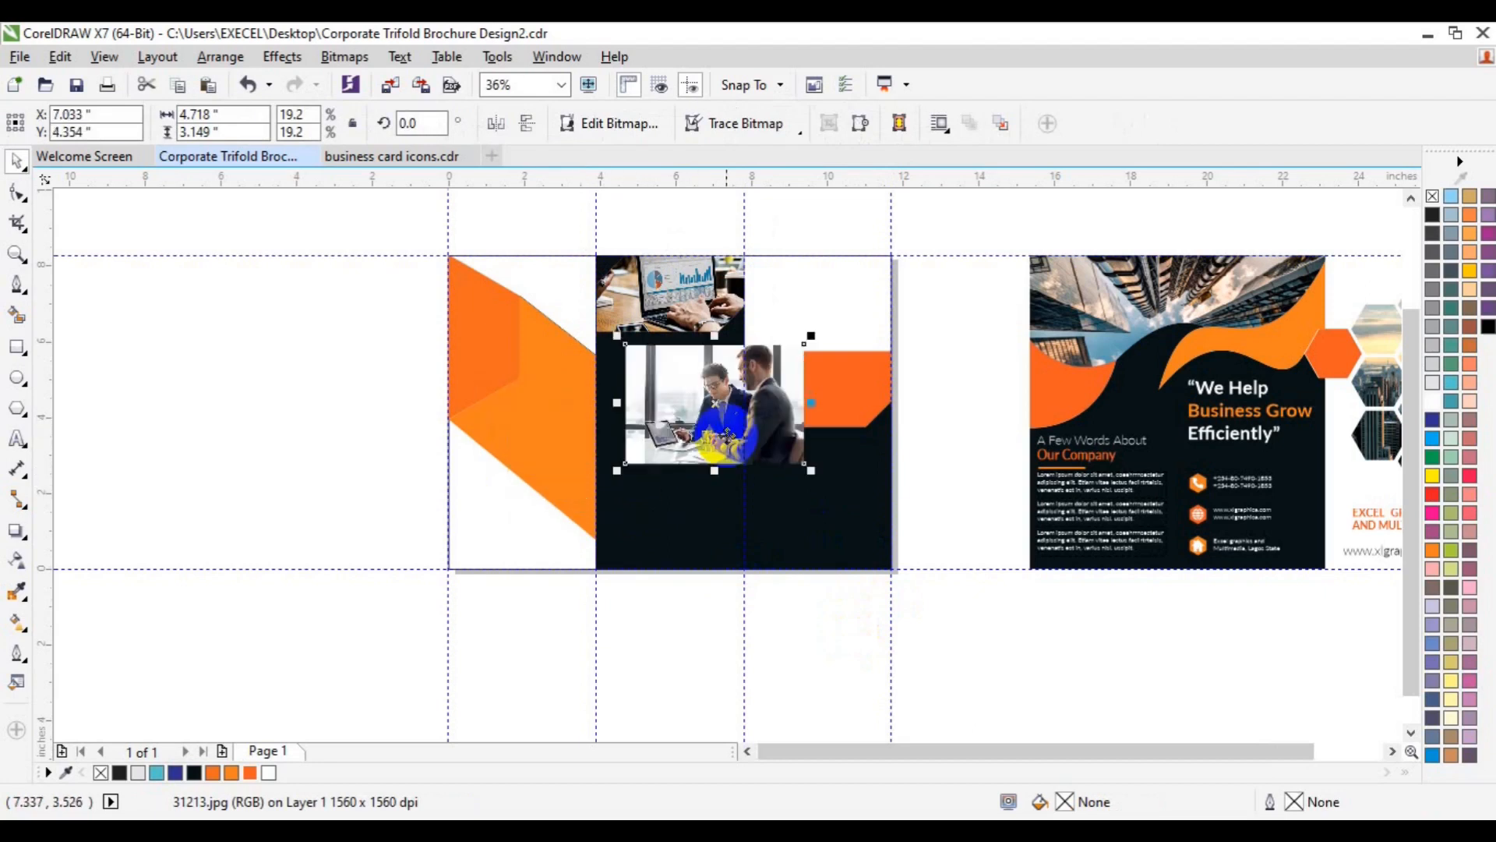
{"action": "left_click", "coordinate": [282, 57]}
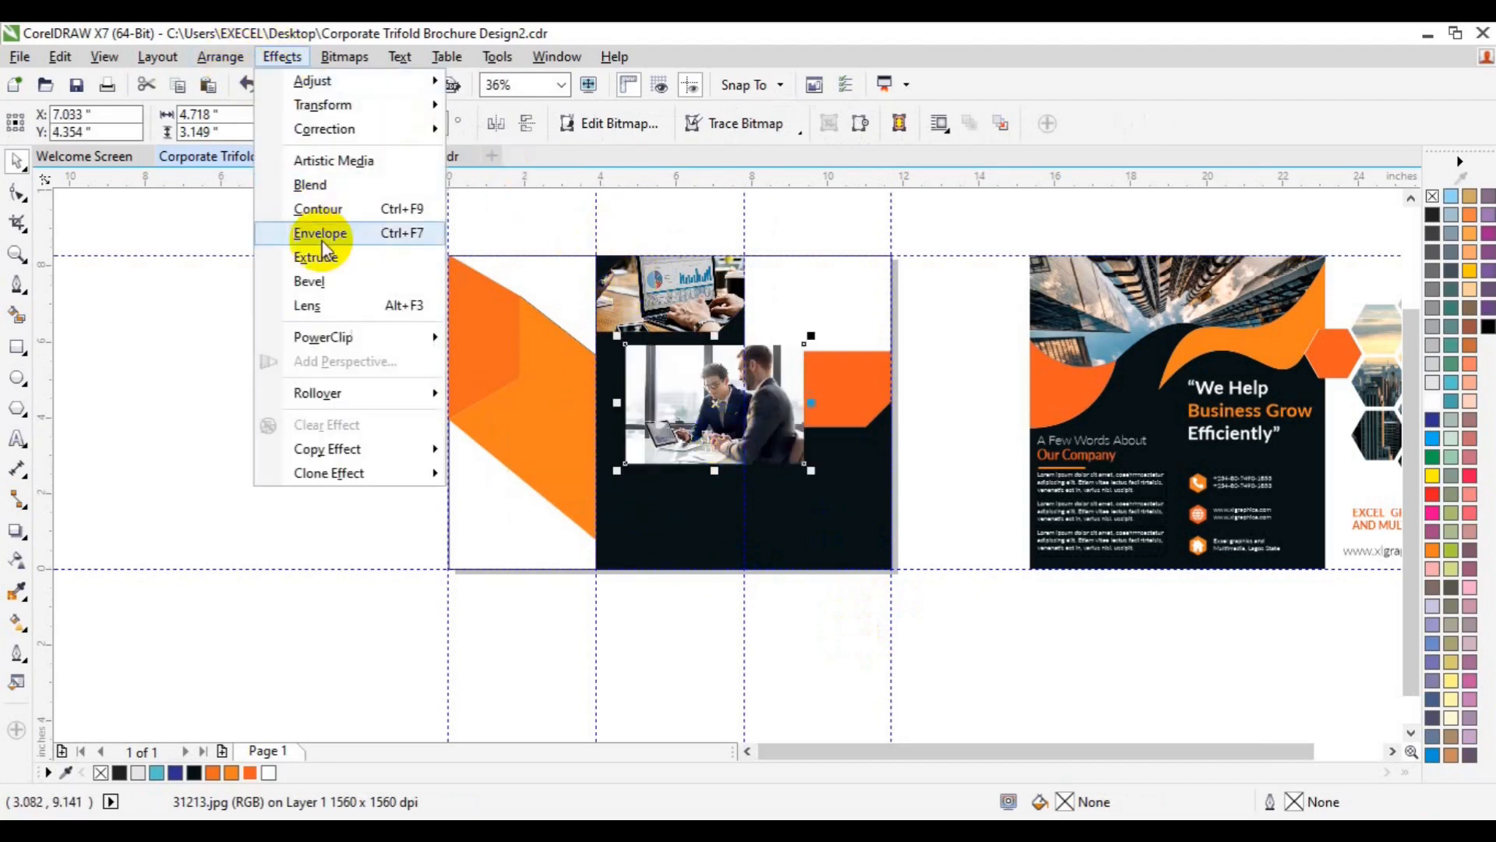
{"action": "mouse_move", "coordinate": [413, 335]}
{"action": "left_click", "coordinate": [499, 340]}
{"action": "left_click", "coordinate": [825, 393]}
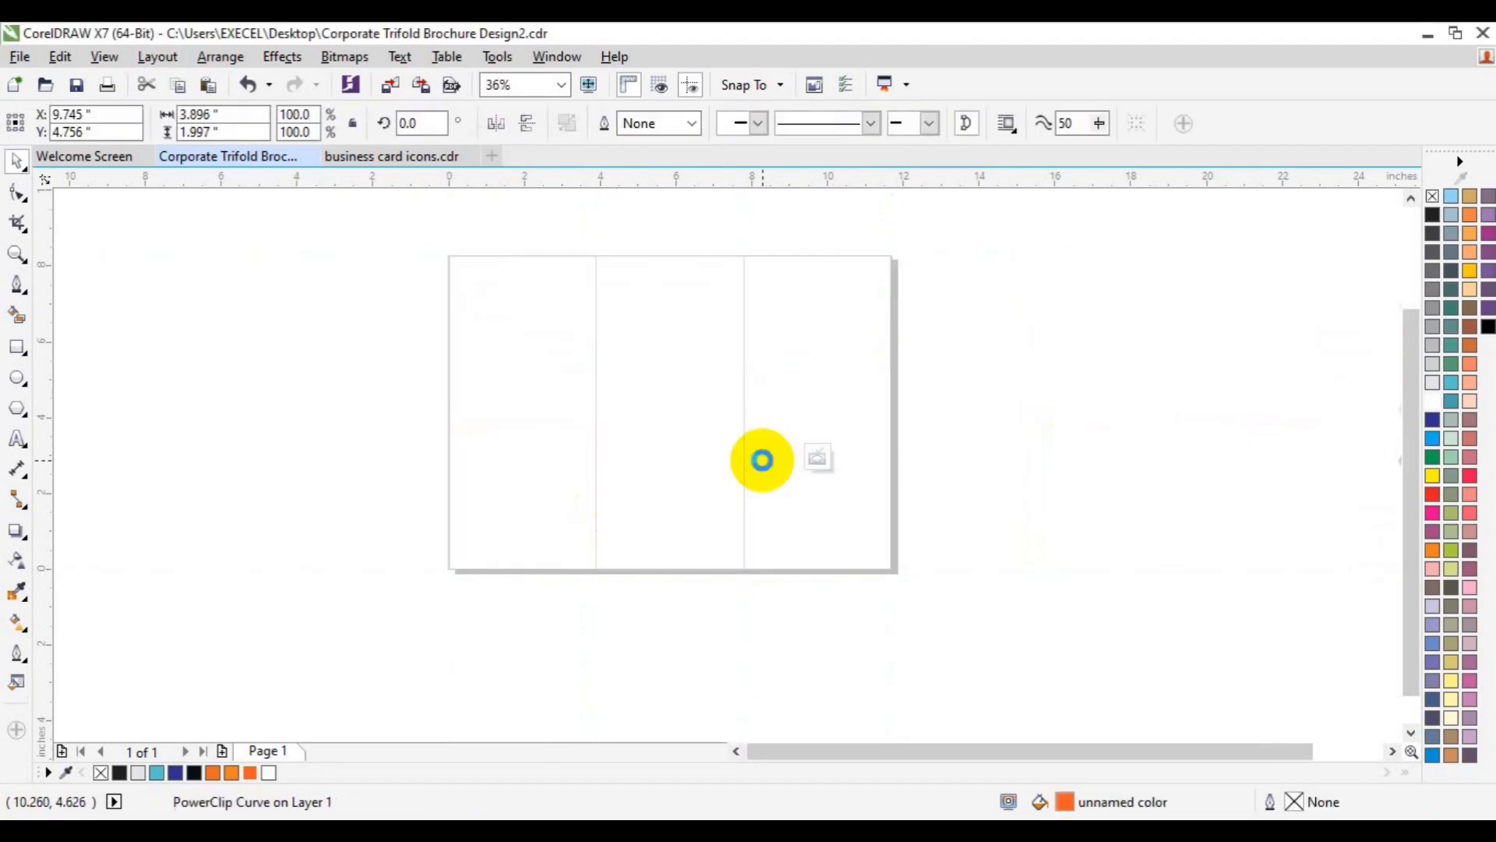
- Scale the clipped meeting photo to about 3.96 inches wide, position it over its frame, and finish editing the contents
{"action": "left_click", "coordinate": [653, 428]}
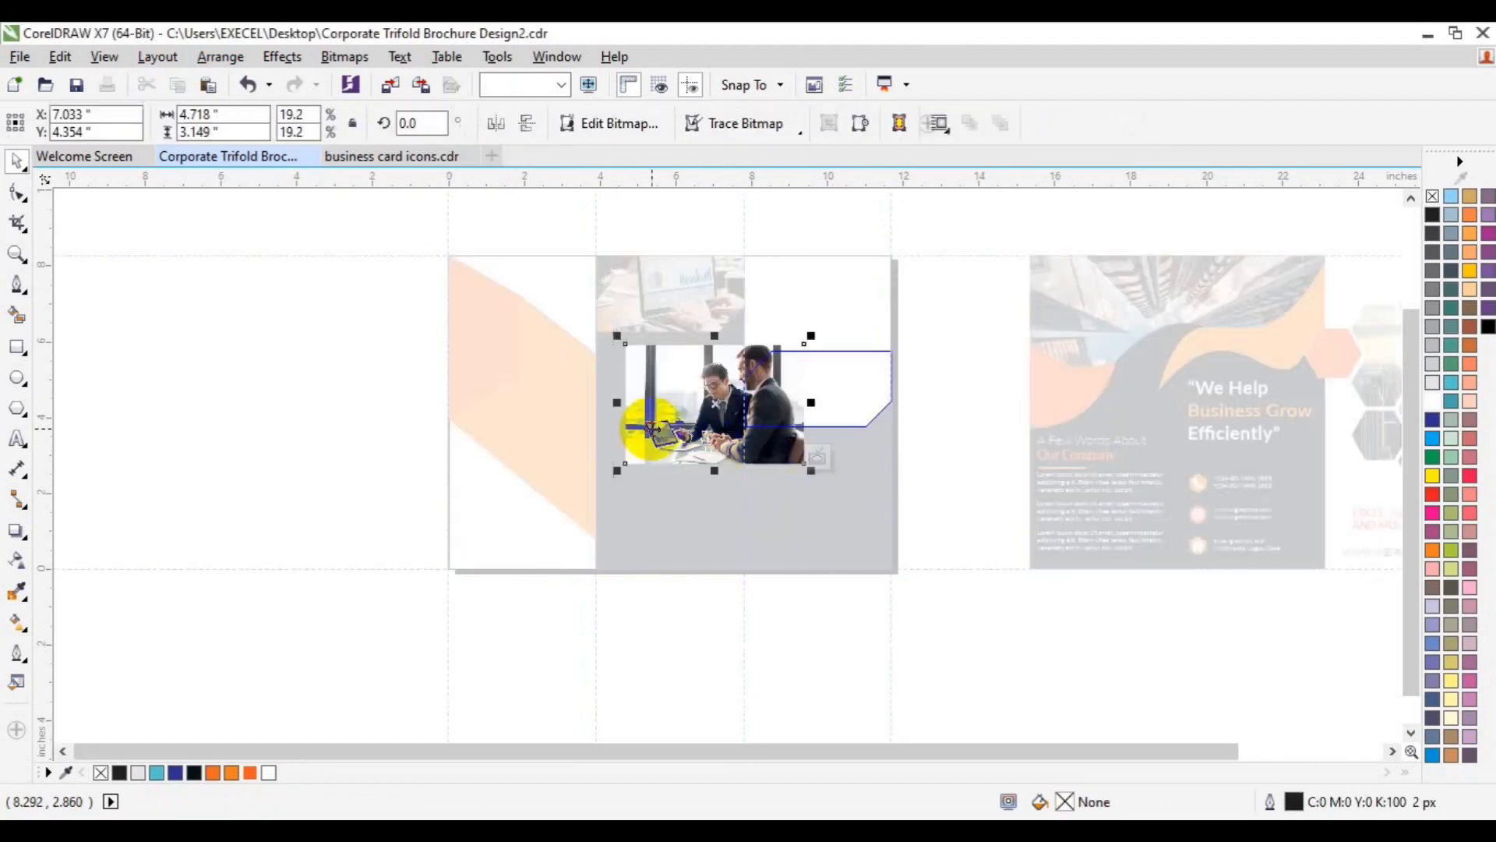
{"action": "left_click_drag", "start_coordinate": [653, 429], "coordinate": [736, 429]}
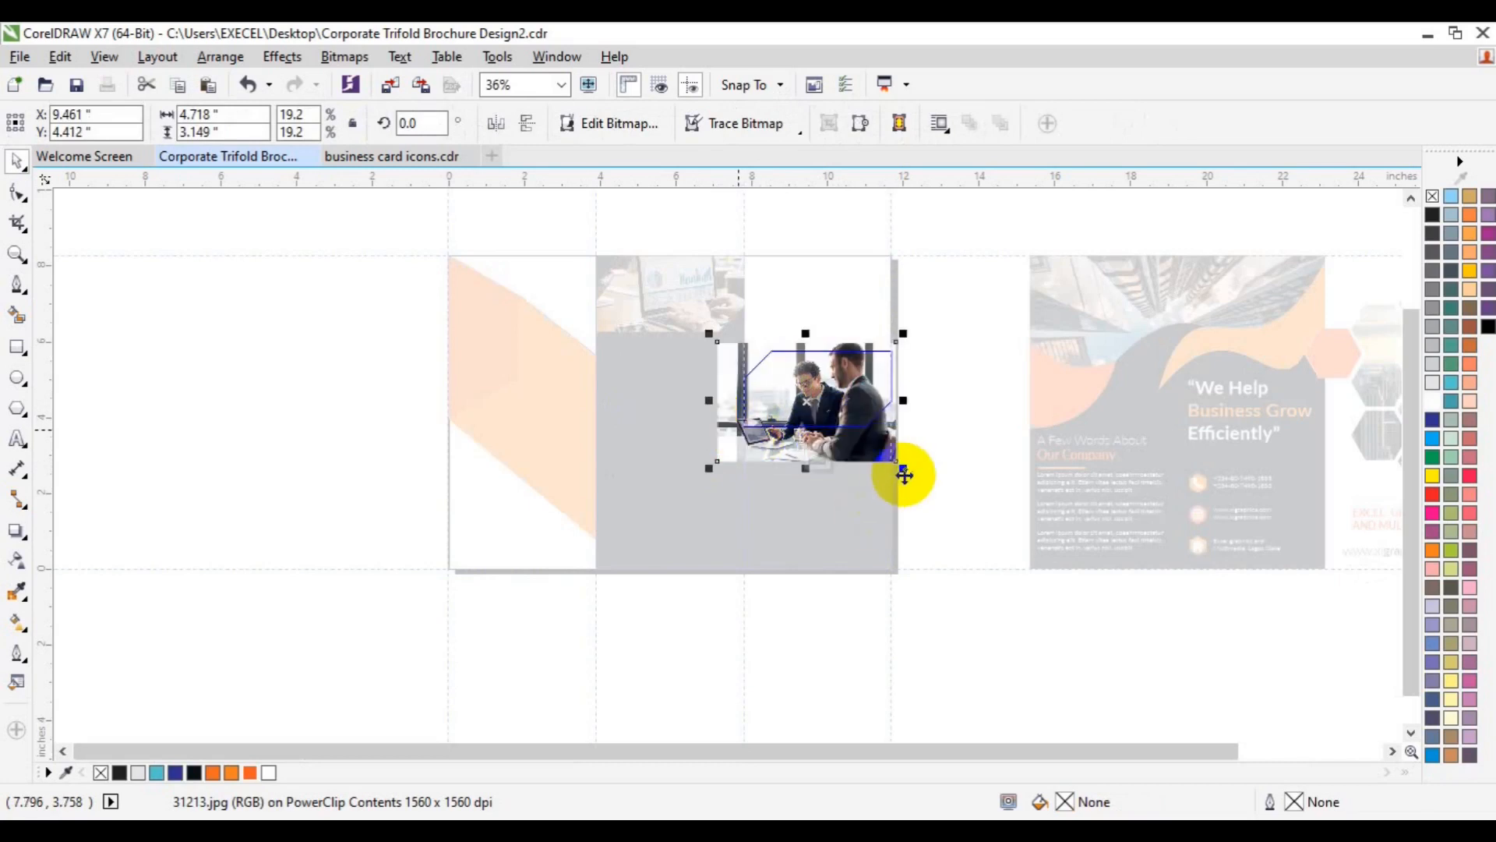
{"action": "left_click_drag", "start_coordinate": [903, 472], "coordinate": [899, 464]}
{"action": "left_click_drag", "start_coordinate": [832, 400], "coordinate": [843, 400]}
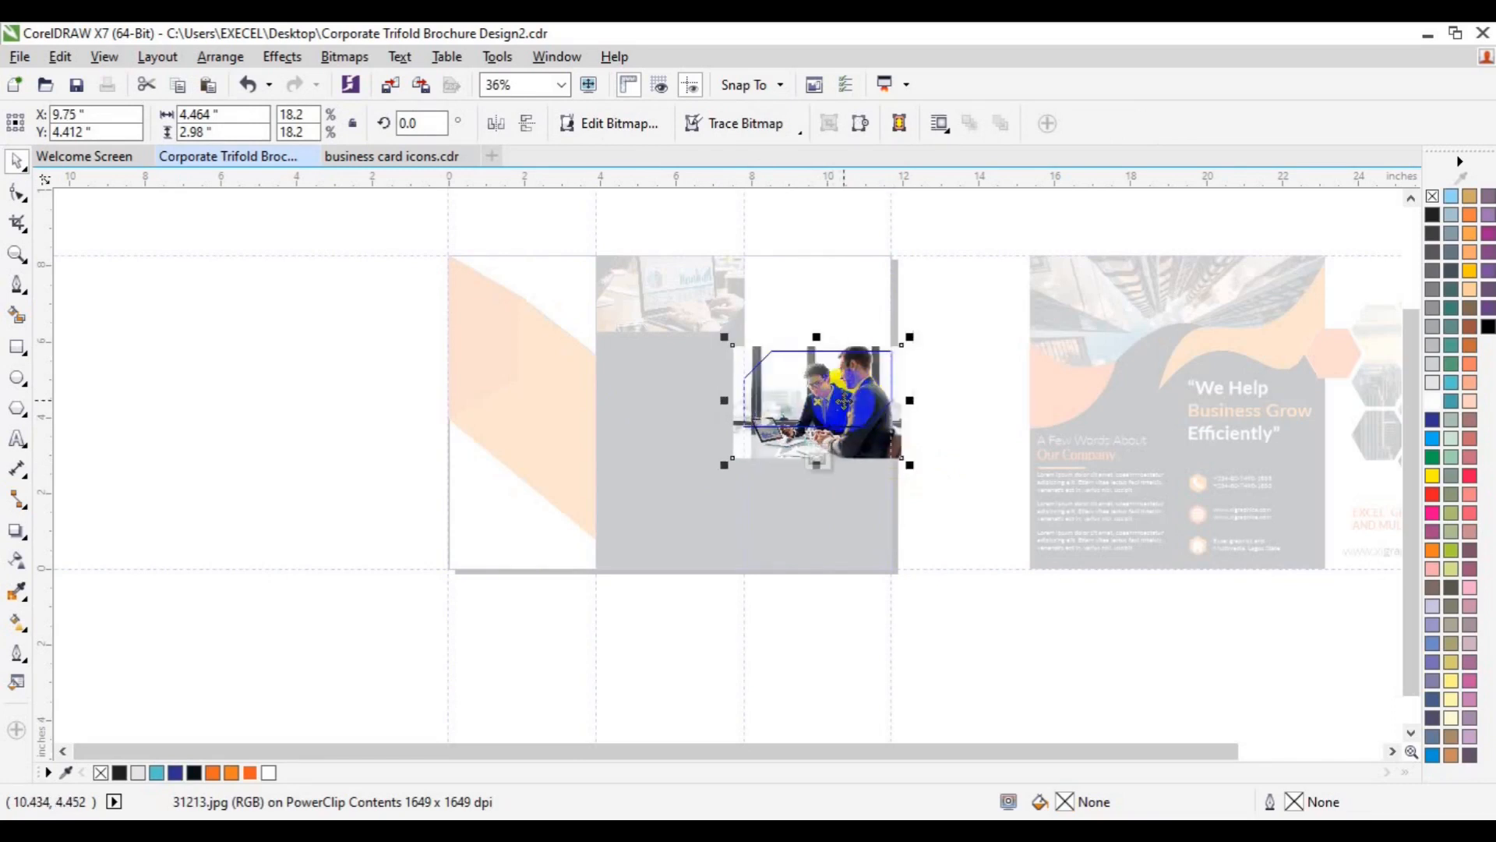
{"action": "left_click_drag", "start_coordinate": [909, 464], "coordinate": [903, 458]}
{"action": "key", "text": "Up"}
{"action": "key", "text": "Up"}
{"action": "key", "text": "Up"}
{"action": "key", "text": "Up"}
{"action": "key", "text": "Up"}
{"action": "key", "text": "Up"}
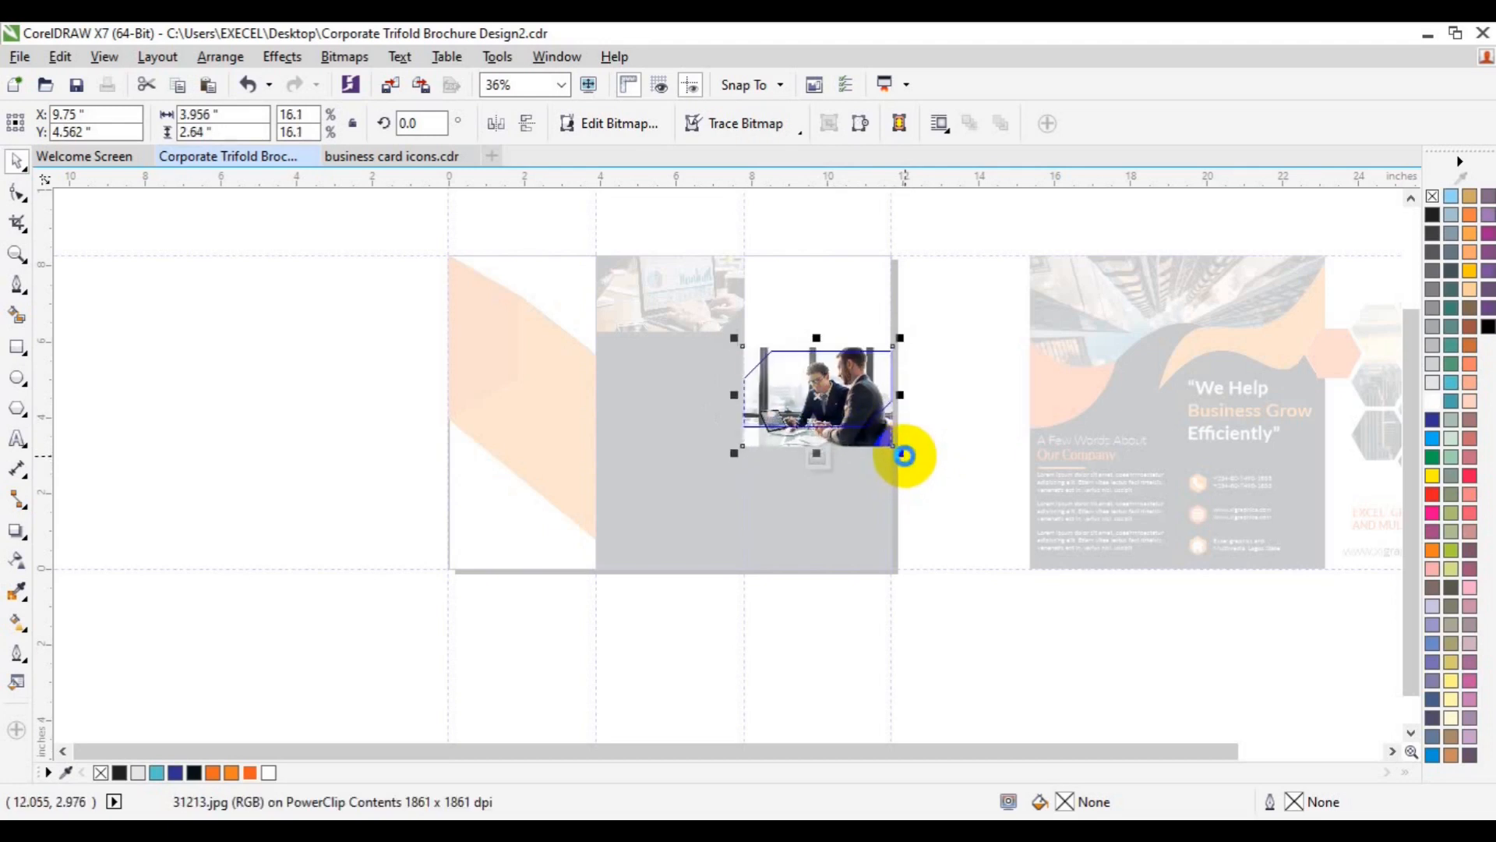
{"action": "left_click", "coordinate": [815, 461]}
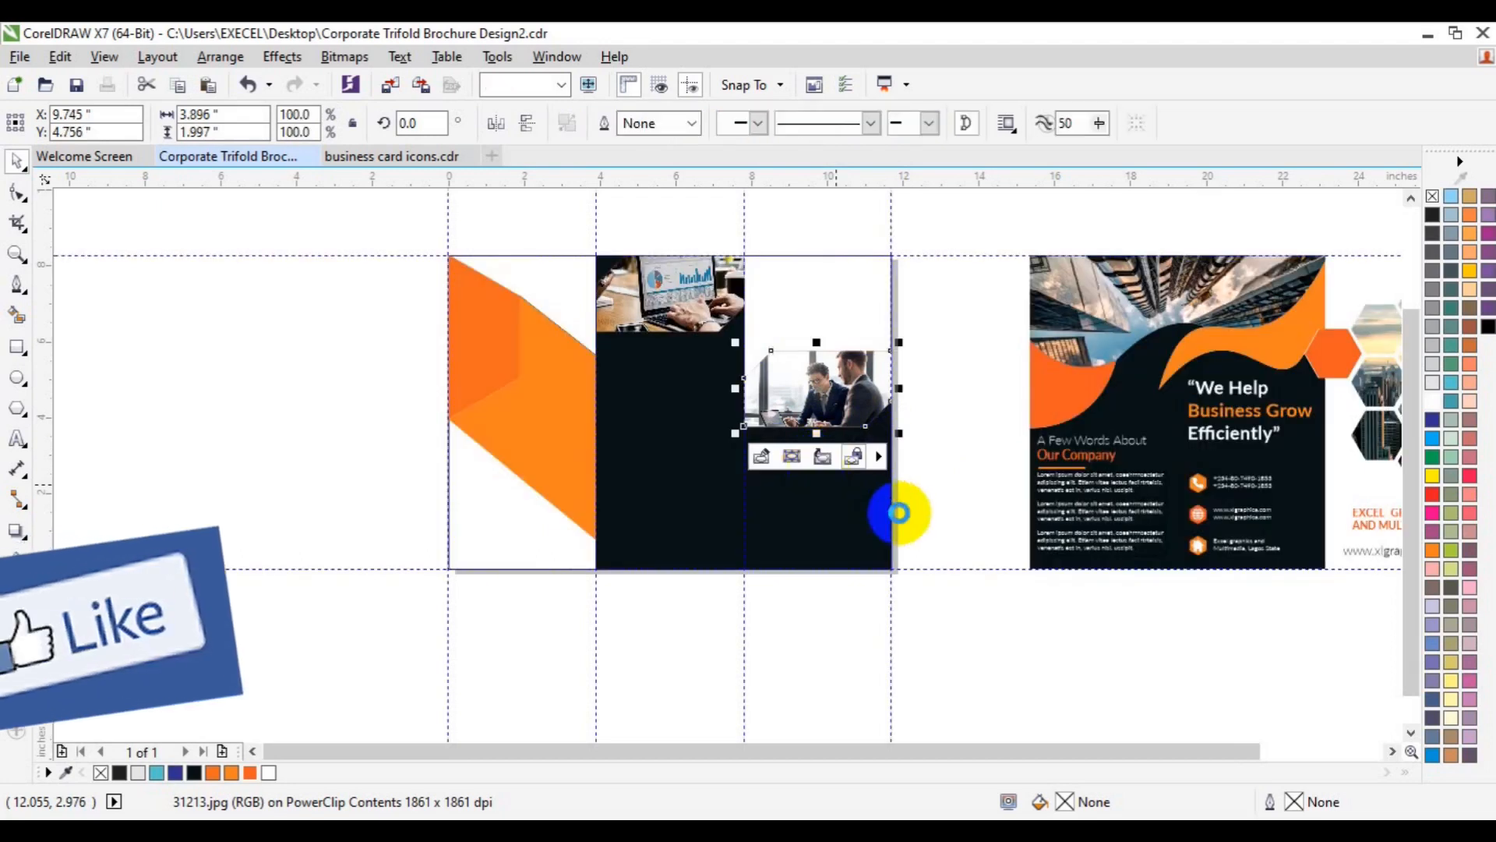
{"action": "left_click", "coordinate": [937, 495]}
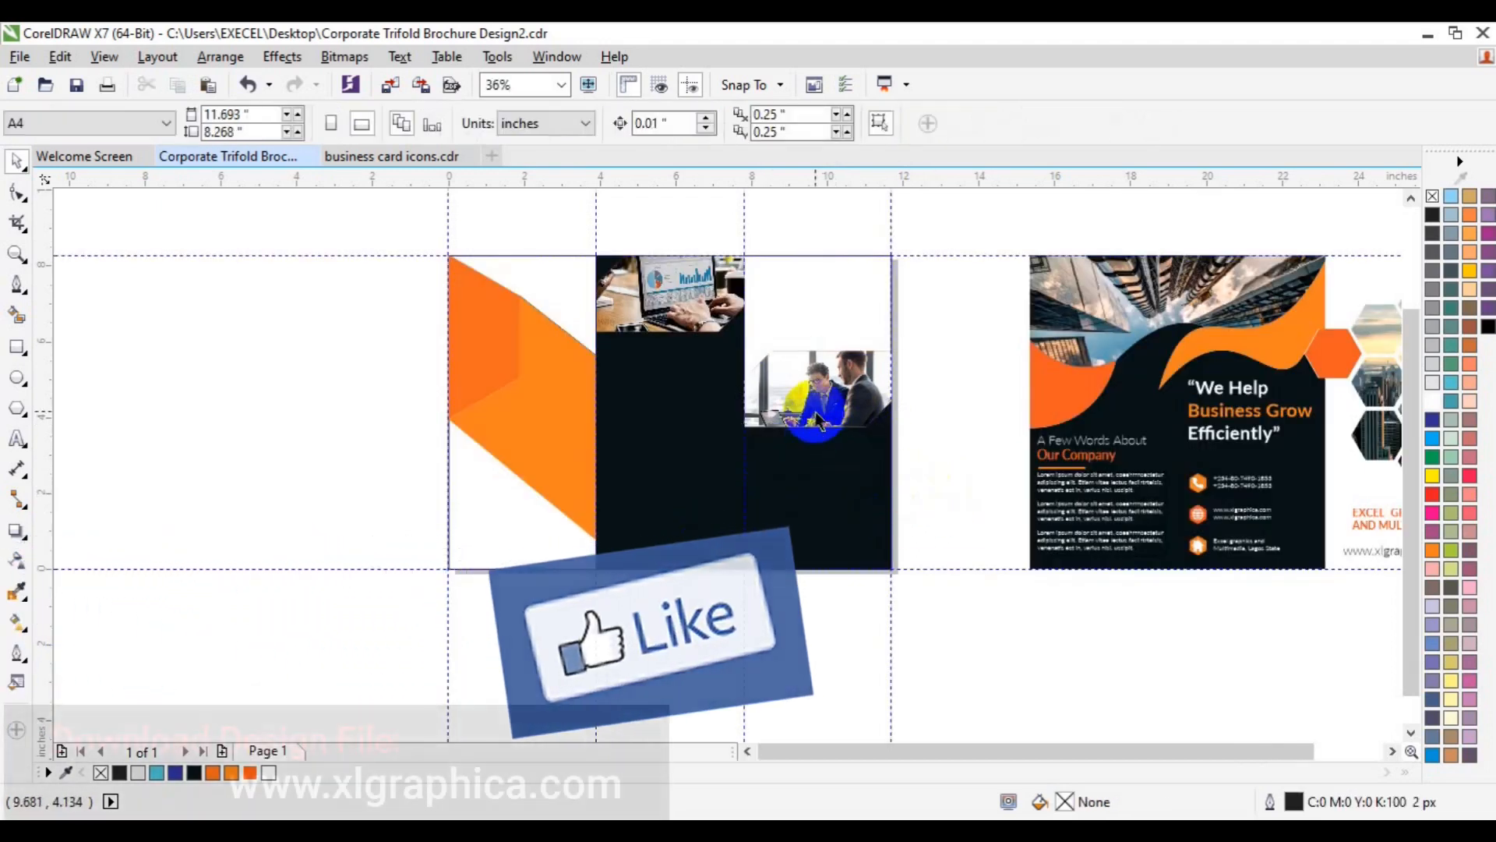
- Reopen the right panel's PowerClip contents, shift the meeting photo slightly downward, and finish editing
{"action": "left_click", "coordinate": [816, 405]}
{"action": "left_click", "coordinate": [762, 457]}
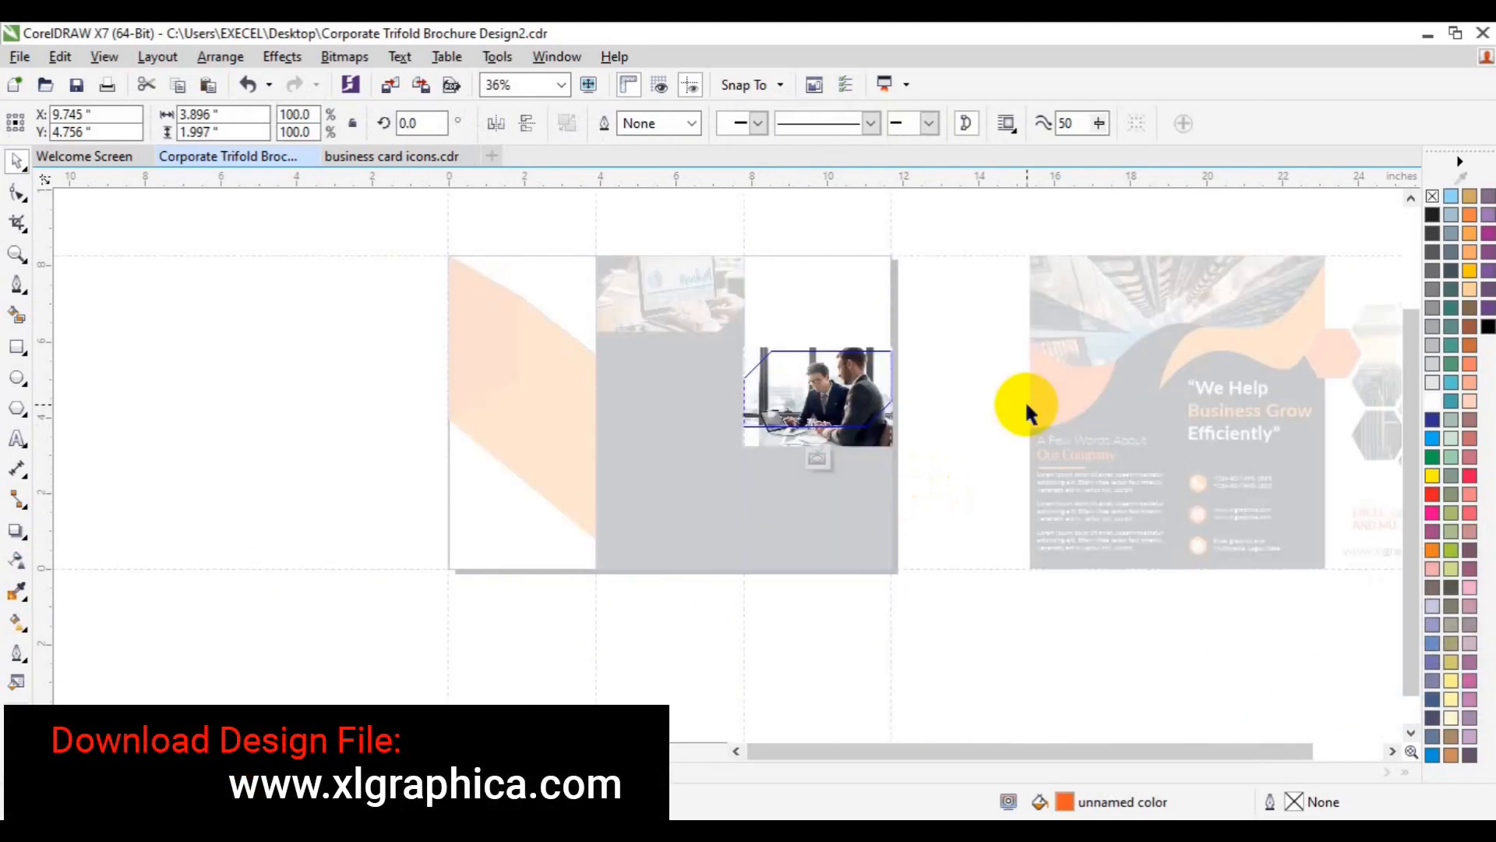
{"action": "left_click", "coordinate": [896, 414]}
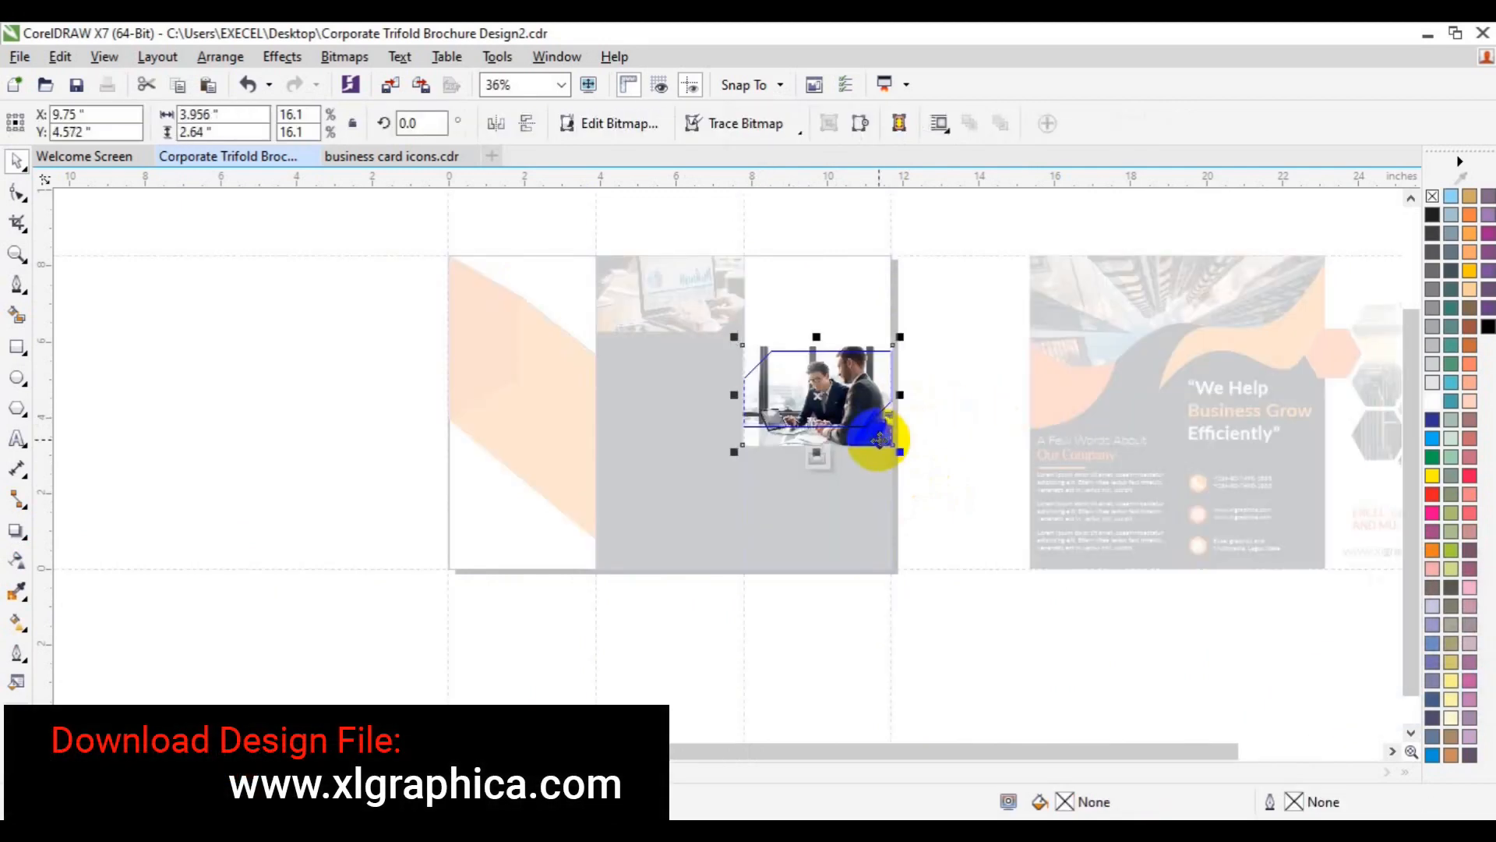
{"action": "left_click_drag", "start_coordinate": [881, 439], "coordinate": [881, 440]}
{"action": "left_click", "coordinate": [818, 459]}
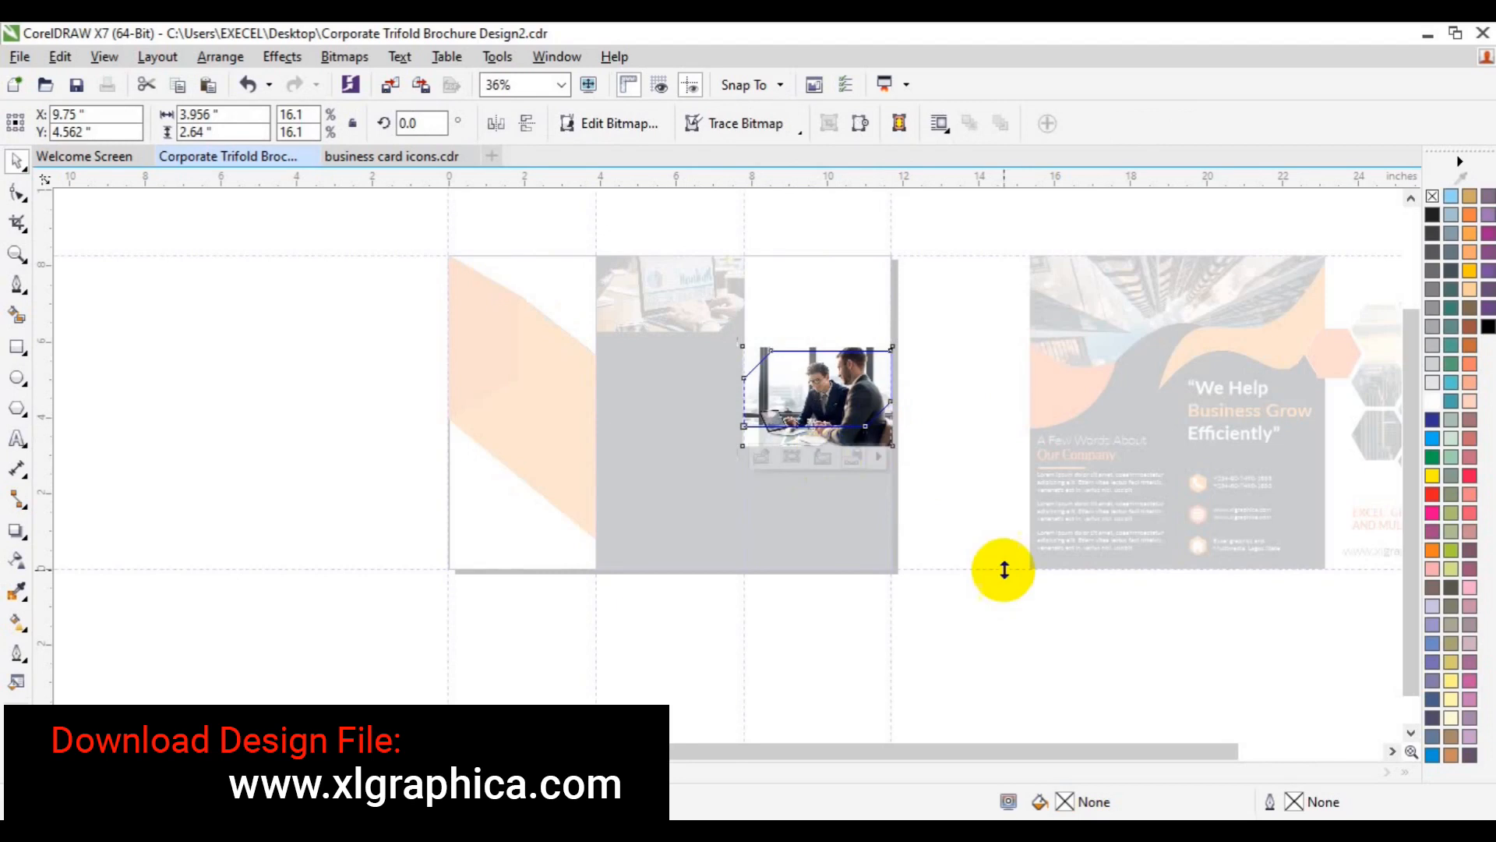
{"action": "left_click", "coordinate": [848, 450]}
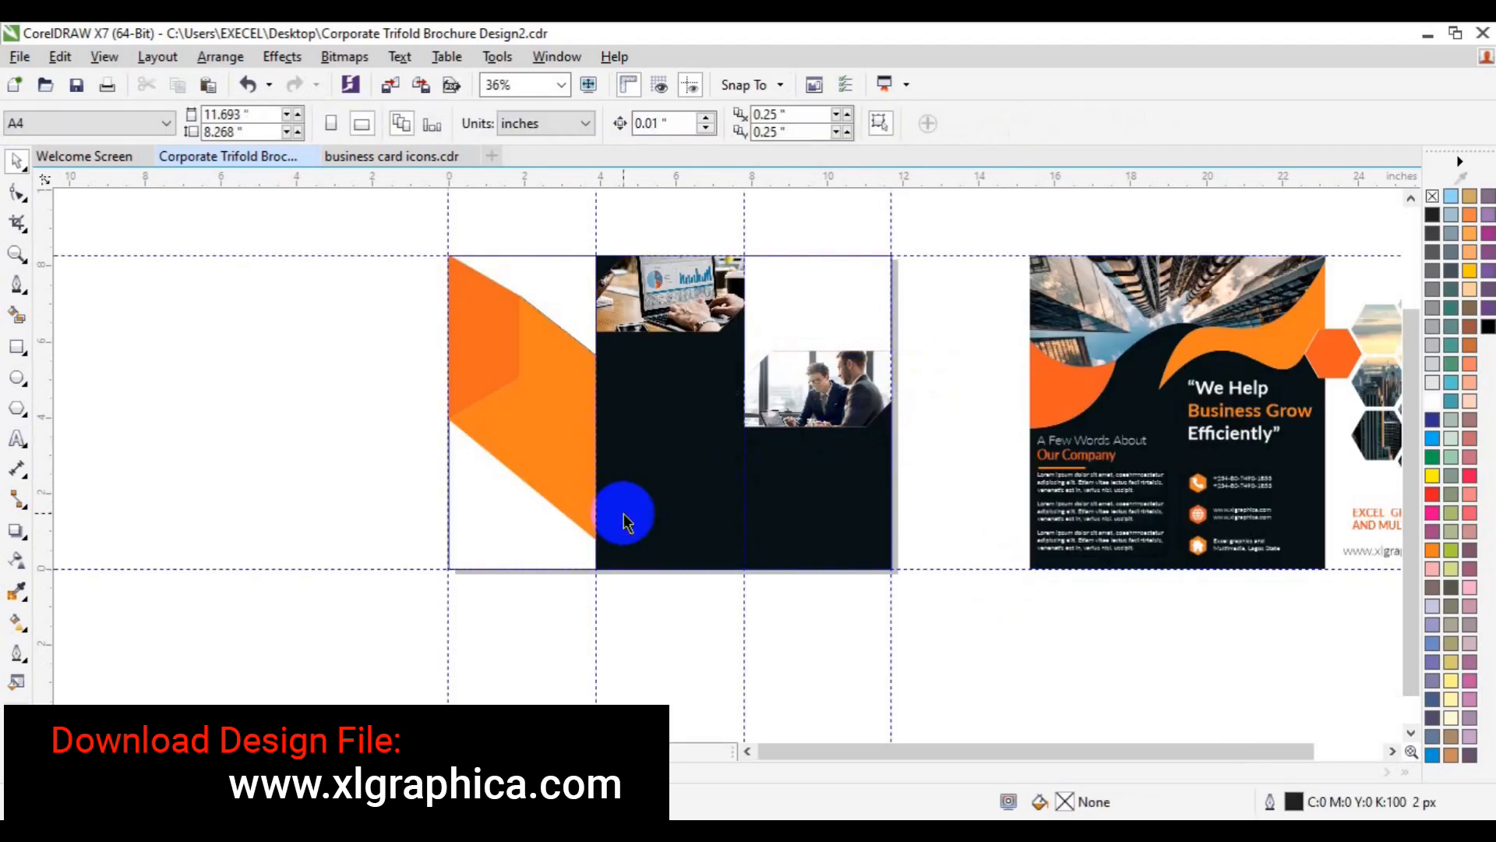
- Import the city skyline photo from the freepik stockpoto folder, about 7.93 inches wide, and move it over the left panel's outer edge
{"action": "left_click", "coordinate": [392, 90]}
{"action": "scroll", "coordinate": [764, 505], "scroll_direction": "down", "scroll_amount": 3}
{"action": "scroll", "coordinate": [766, 512], "scroll_direction": "down", "scroll_amount": 5}
{"action": "scroll", "coordinate": [766, 512], "scroll_direction": "down", "scroll_amount": 10}
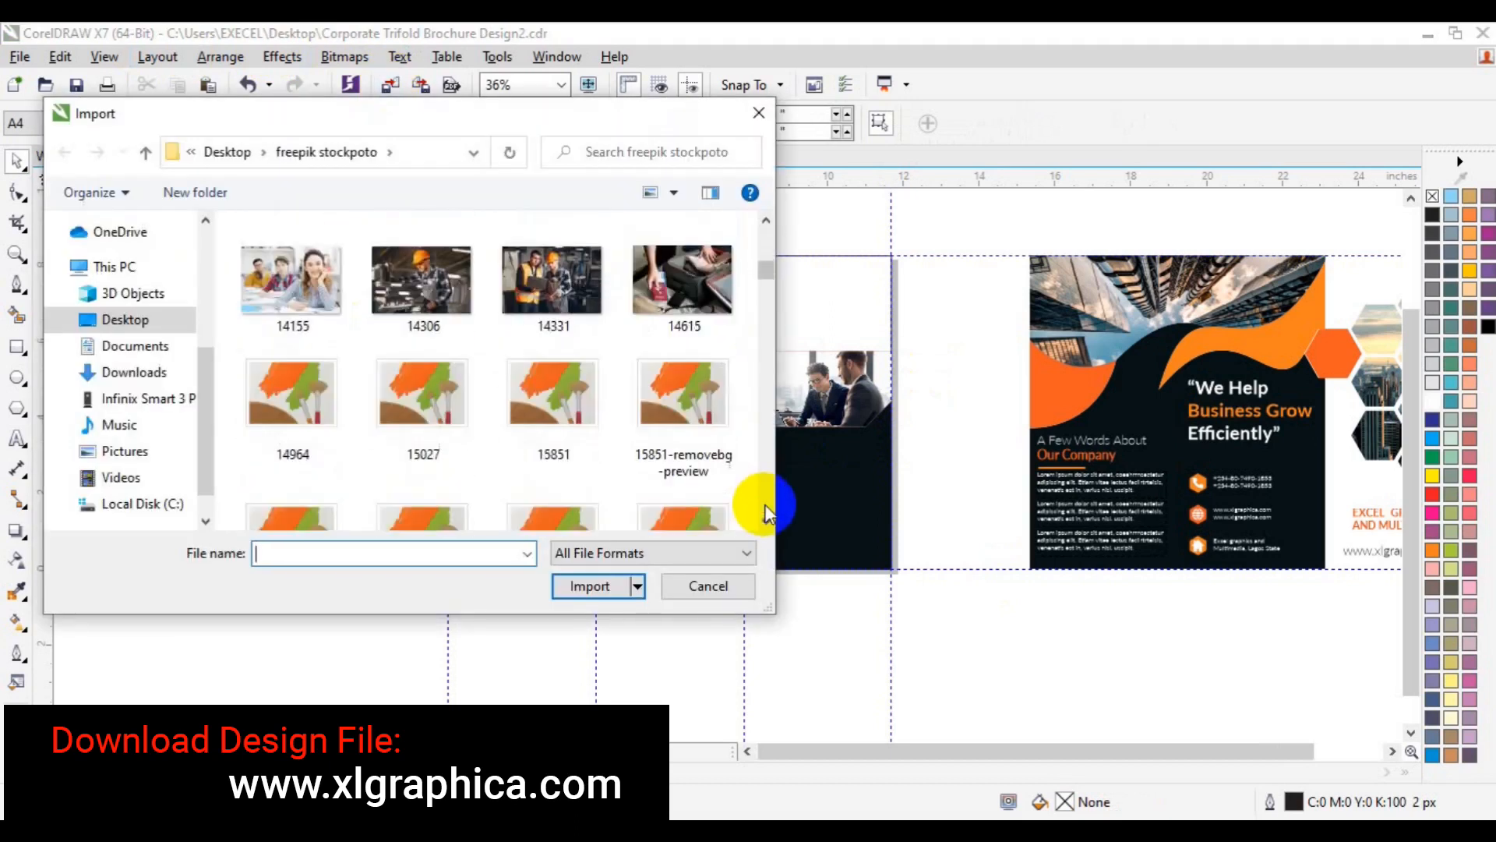
{"action": "scroll", "coordinate": [766, 510], "scroll_direction": "down", "scroll_amount": 10}
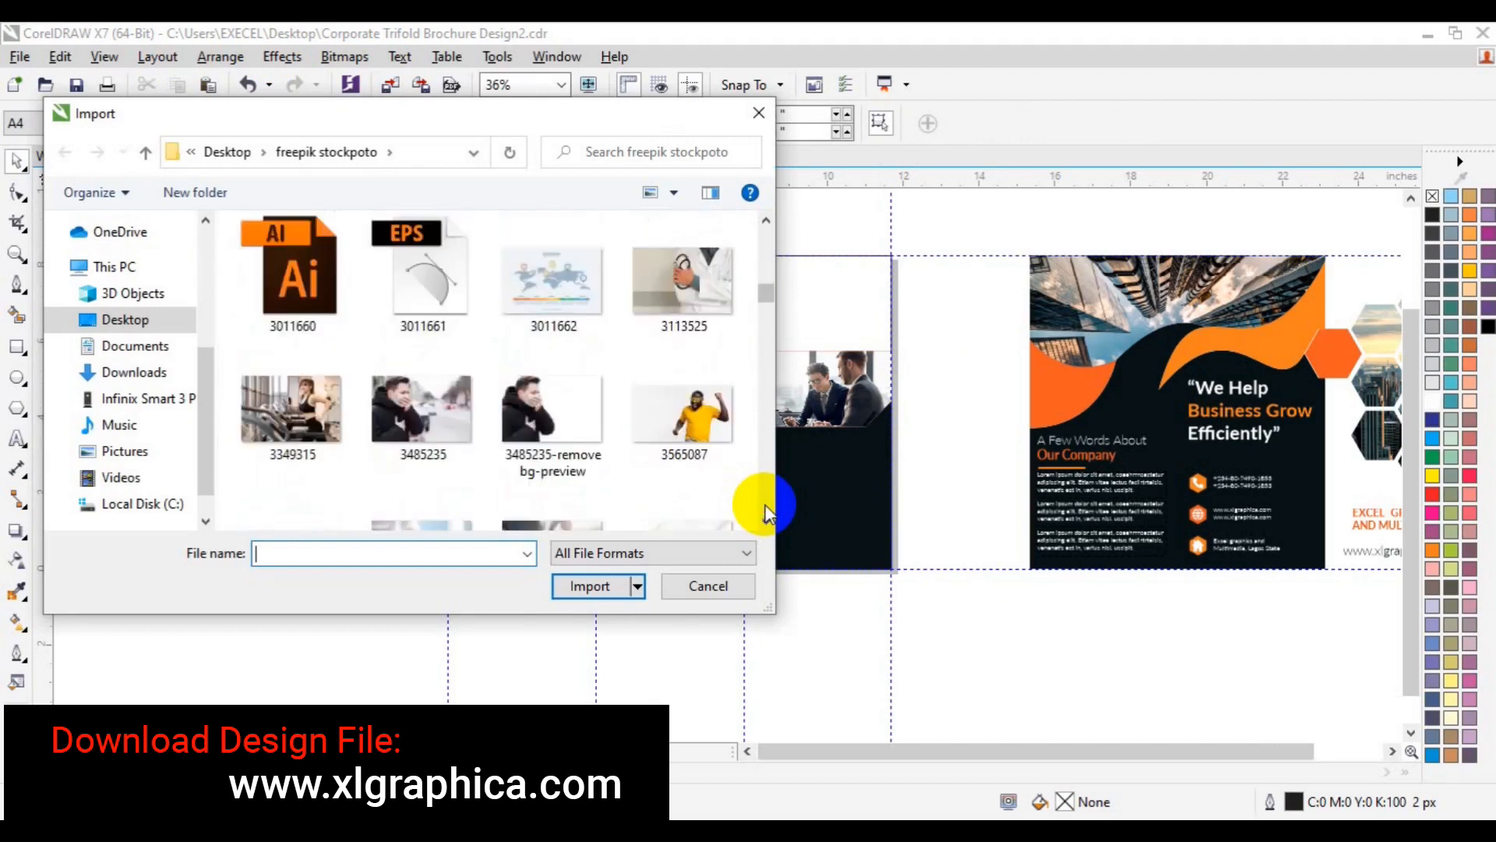
{"action": "scroll", "coordinate": [763, 506], "scroll_direction": "down", "scroll_amount": 10}
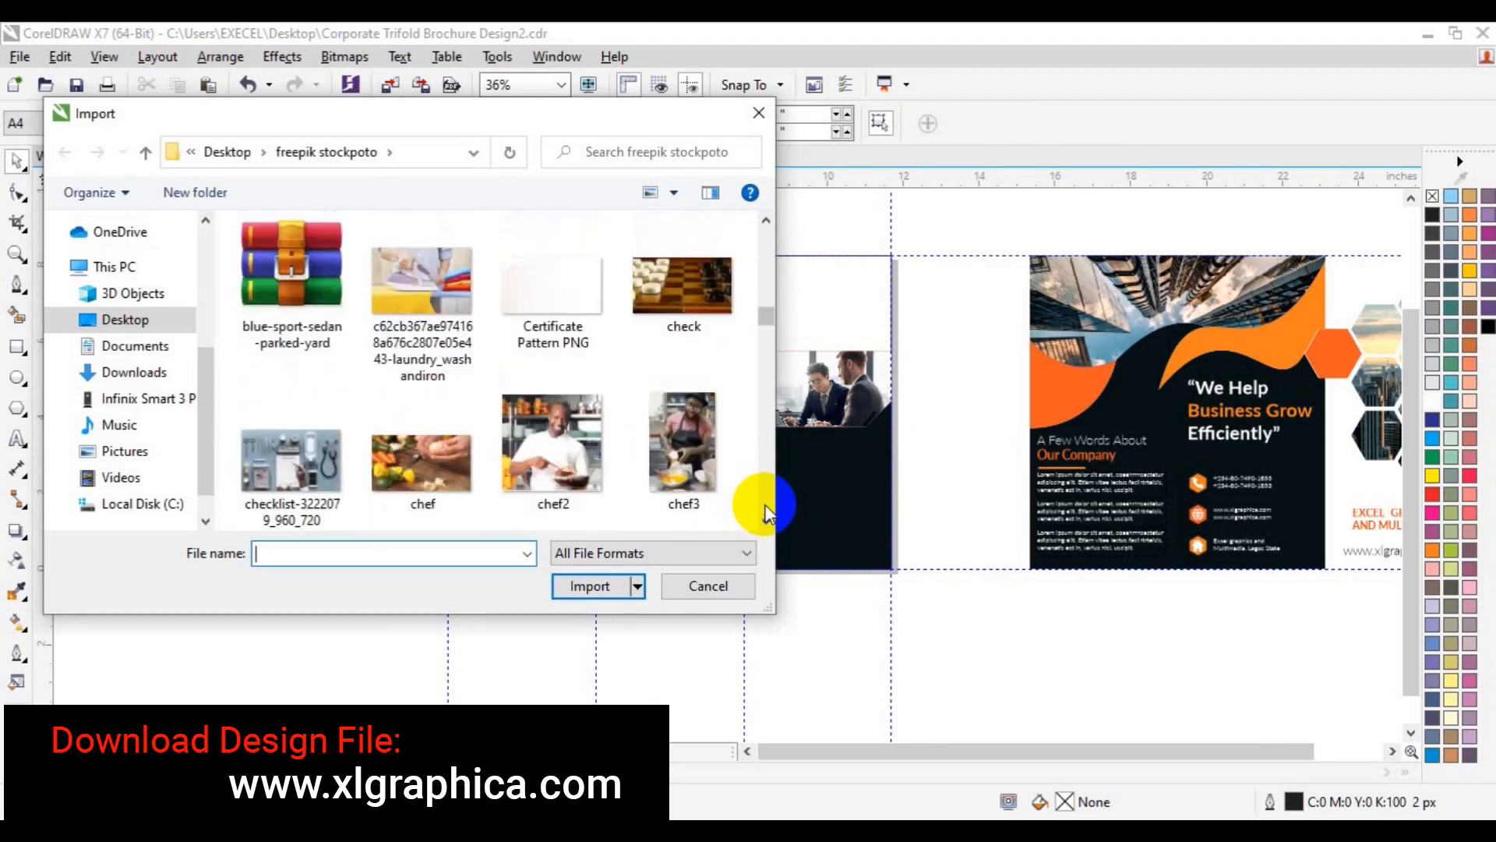
{"action": "left_click", "coordinate": [701, 417]}
{"action": "left_click", "coordinate": [590, 594]}
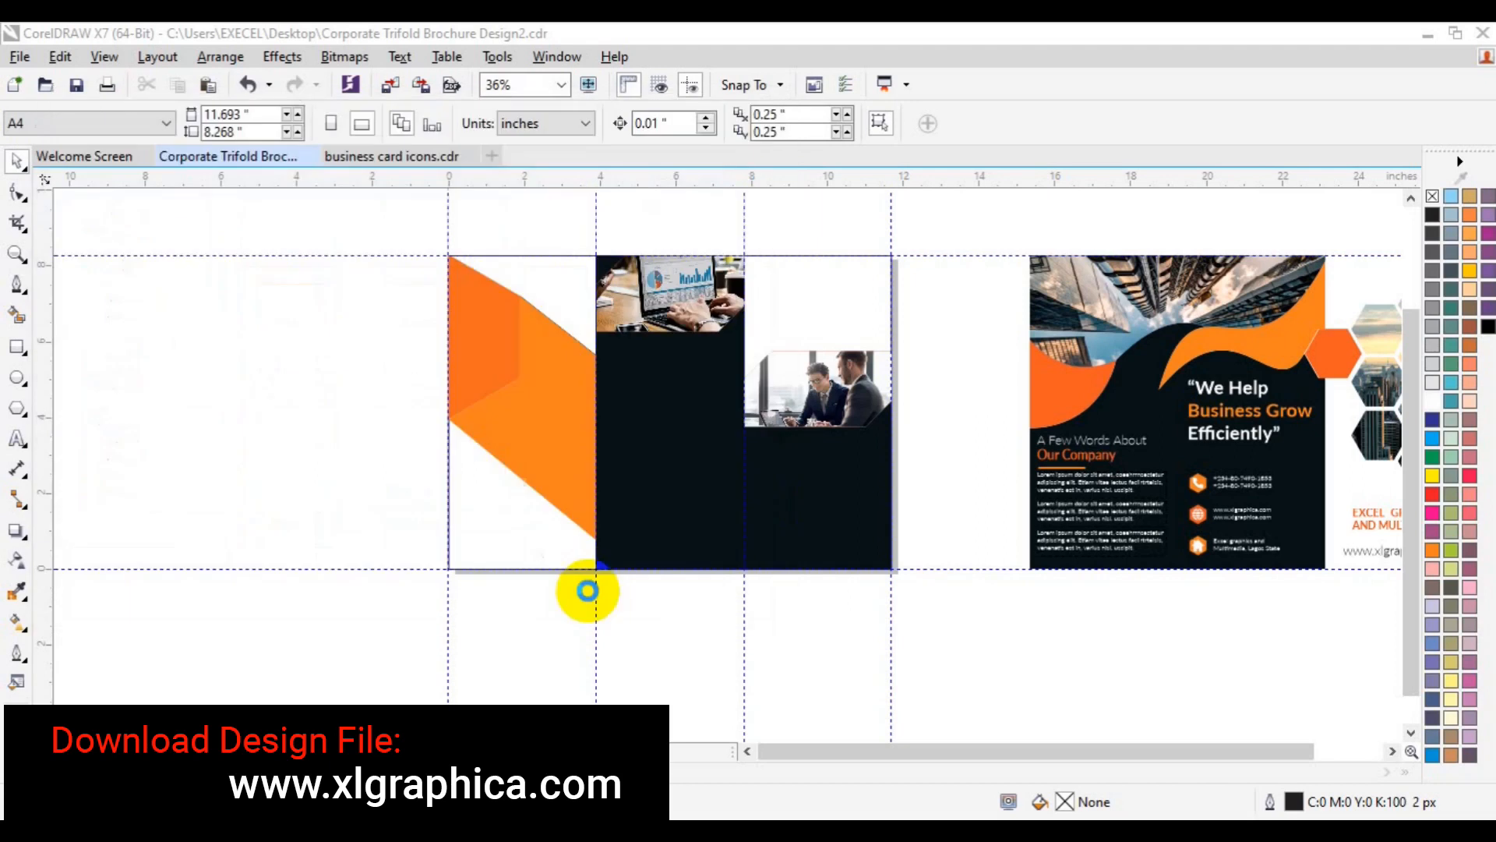
{"action": "left_click_drag", "start_coordinate": [411, 251], "coordinate": [710, 492]}
{"action": "left_click_drag", "start_coordinate": [558, 374], "coordinate": [339, 368]}
- PowerClip the skyline photo inside the darker orange angular shape at the left panel's upper left
{"action": "left_click", "coordinate": [282, 57]}
{"action": "mouse_move", "coordinate": [374, 337]}
{"action": "left_click", "coordinate": [514, 337]}
{"action": "left_click", "coordinate": [489, 332]}
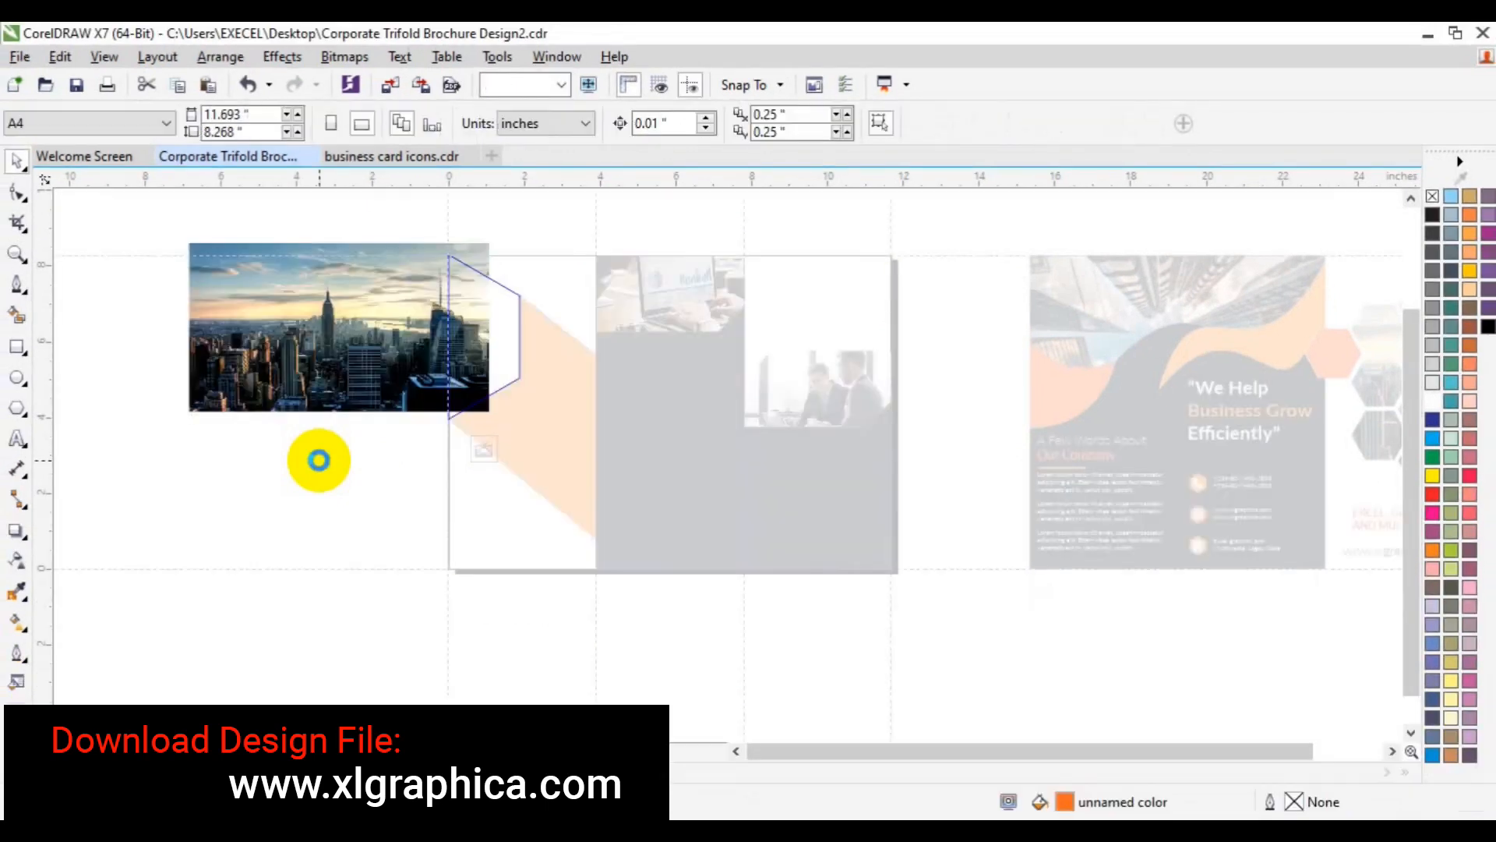
- Reposition the skyline photo so its tallest tower sits inside the left panel's angular frame, and finish editing the contents
{"action": "left_click", "coordinate": [308, 340]}
{"action": "left_click_drag", "start_coordinate": [308, 340], "coordinate": [430, 341]}
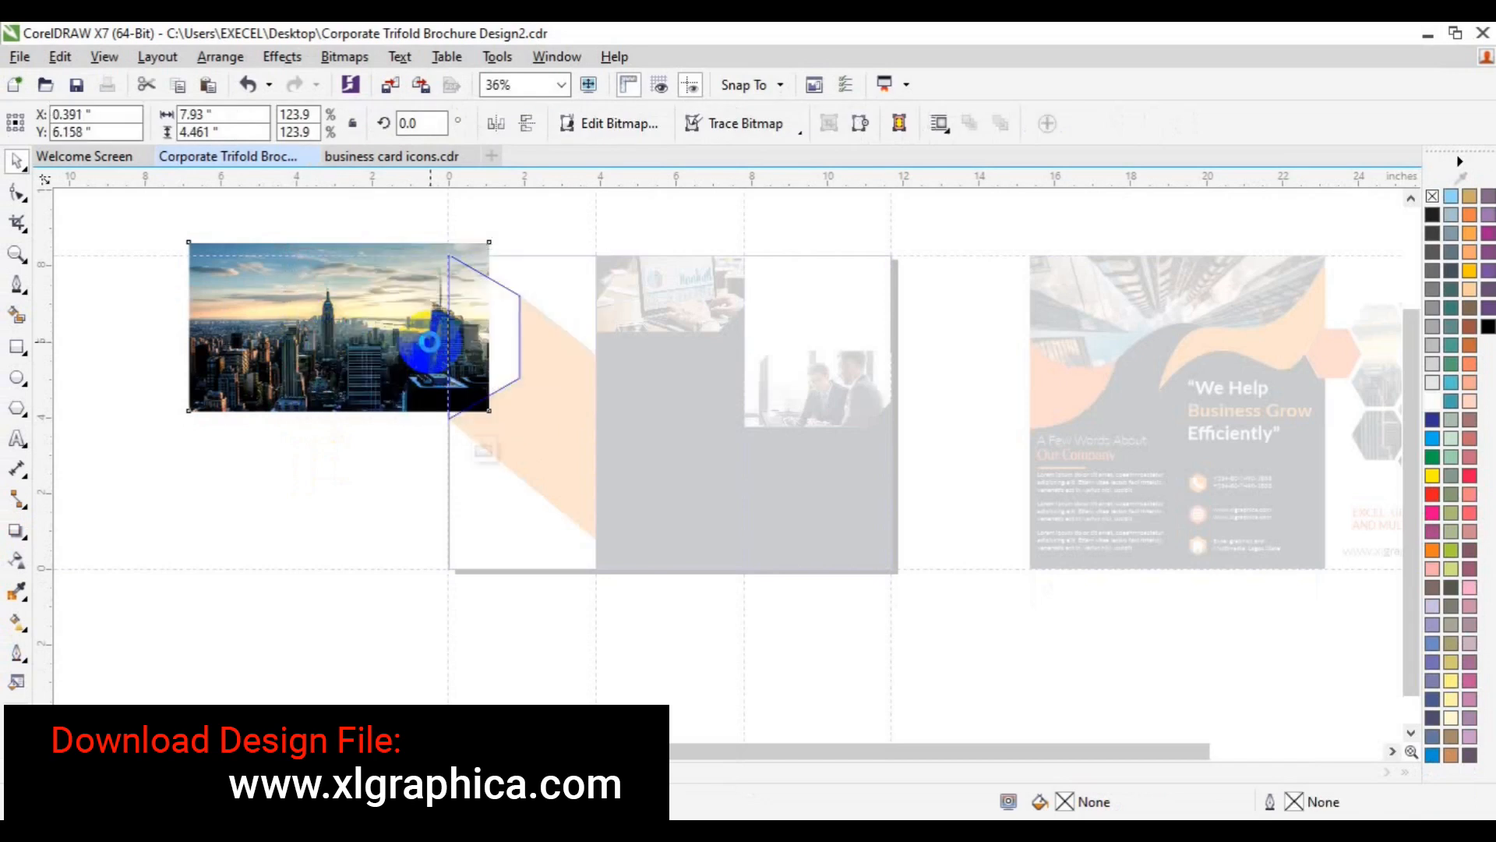
{"action": "left_click_drag", "start_coordinate": [439, 334], "coordinate": [459, 333]}
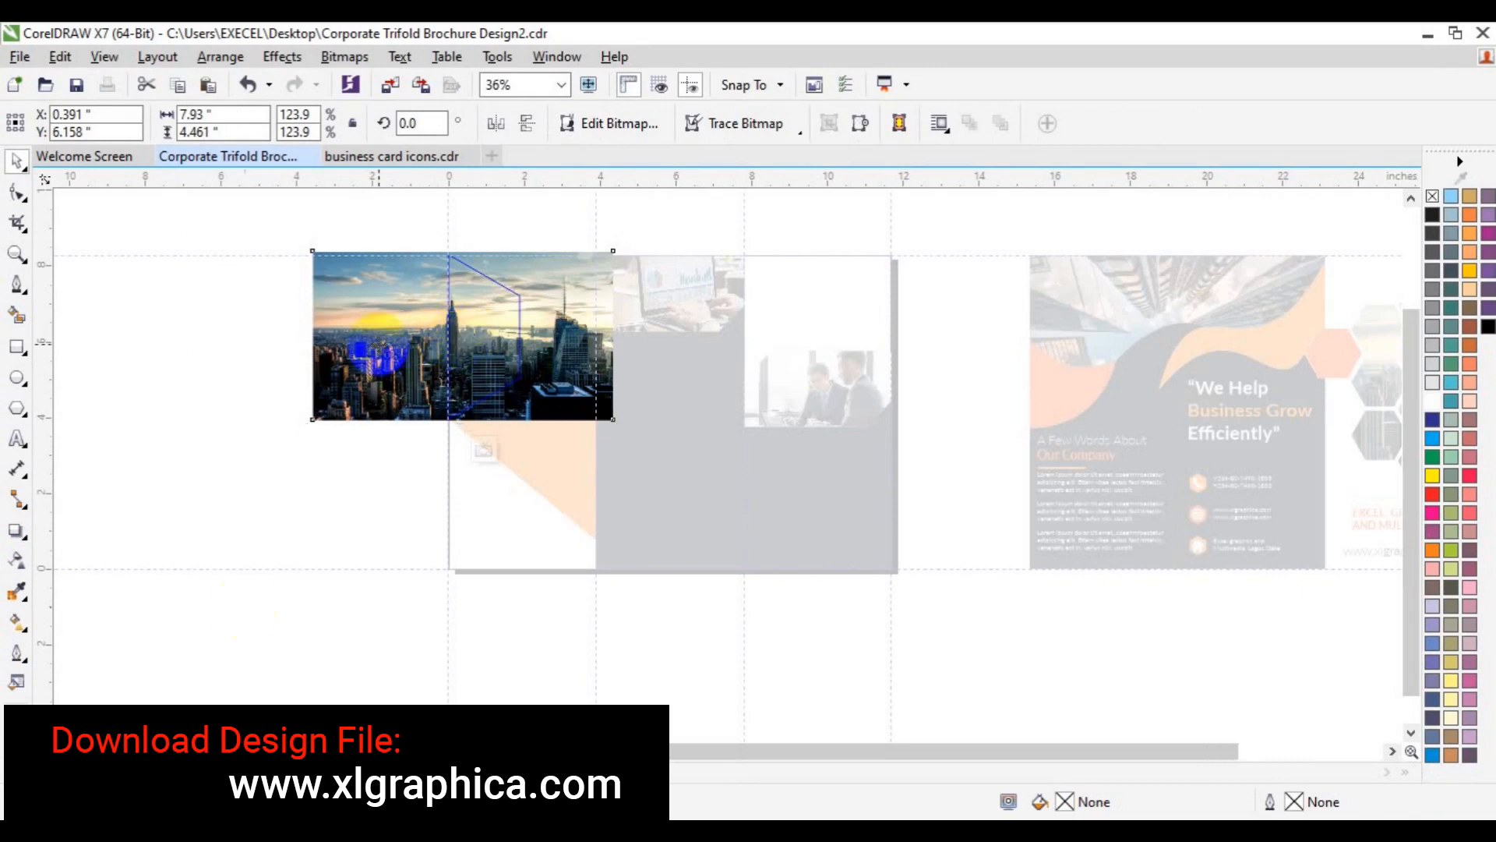
{"action": "left_click_drag", "start_coordinate": [367, 395], "coordinate": [385, 393]}
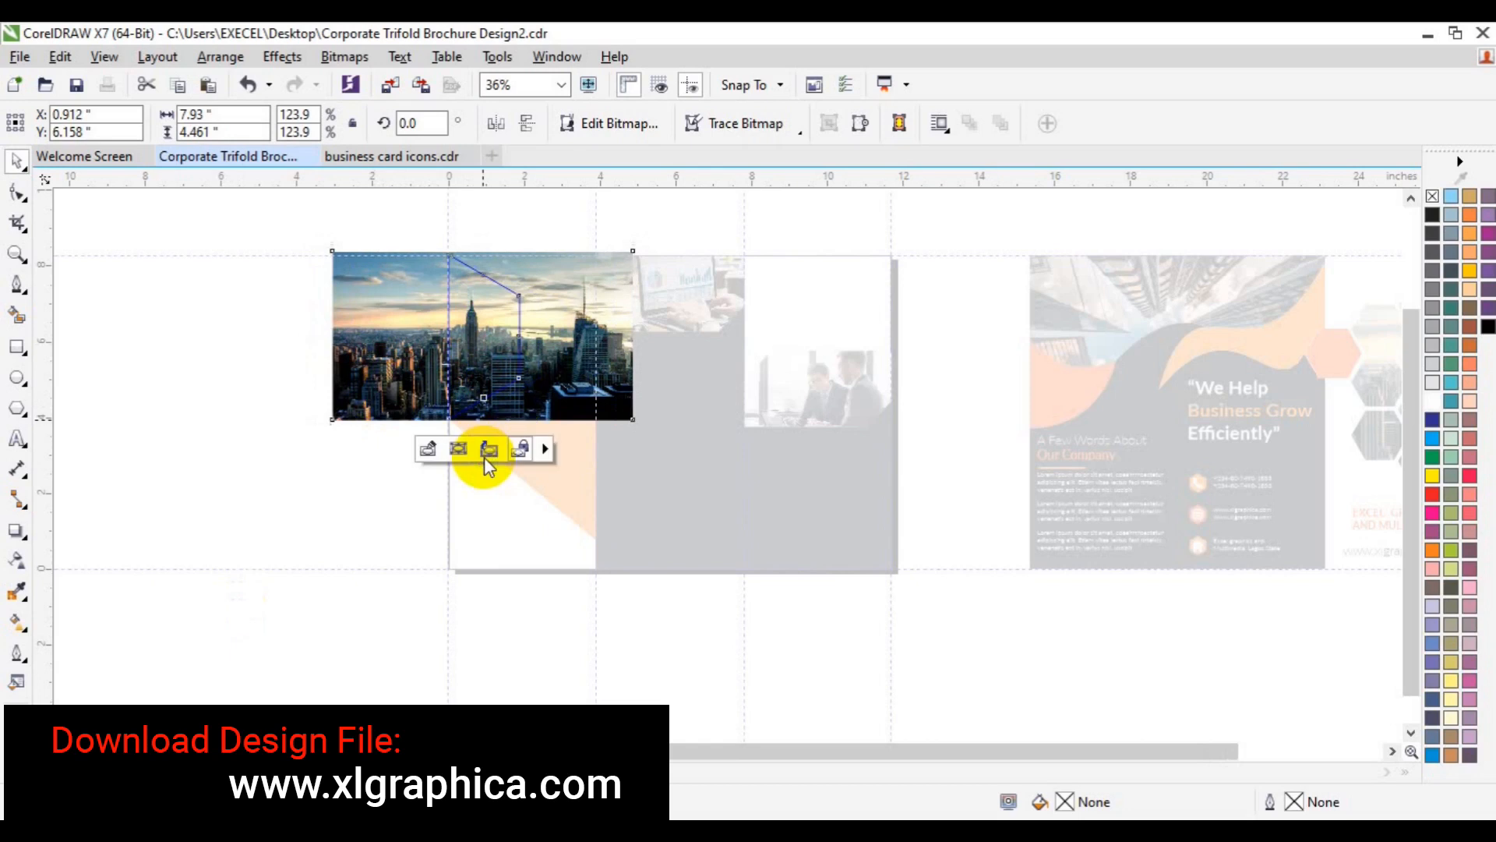
{"action": "left_click", "coordinate": [484, 452]}
{"action": "left_click", "coordinate": [348, 455]}
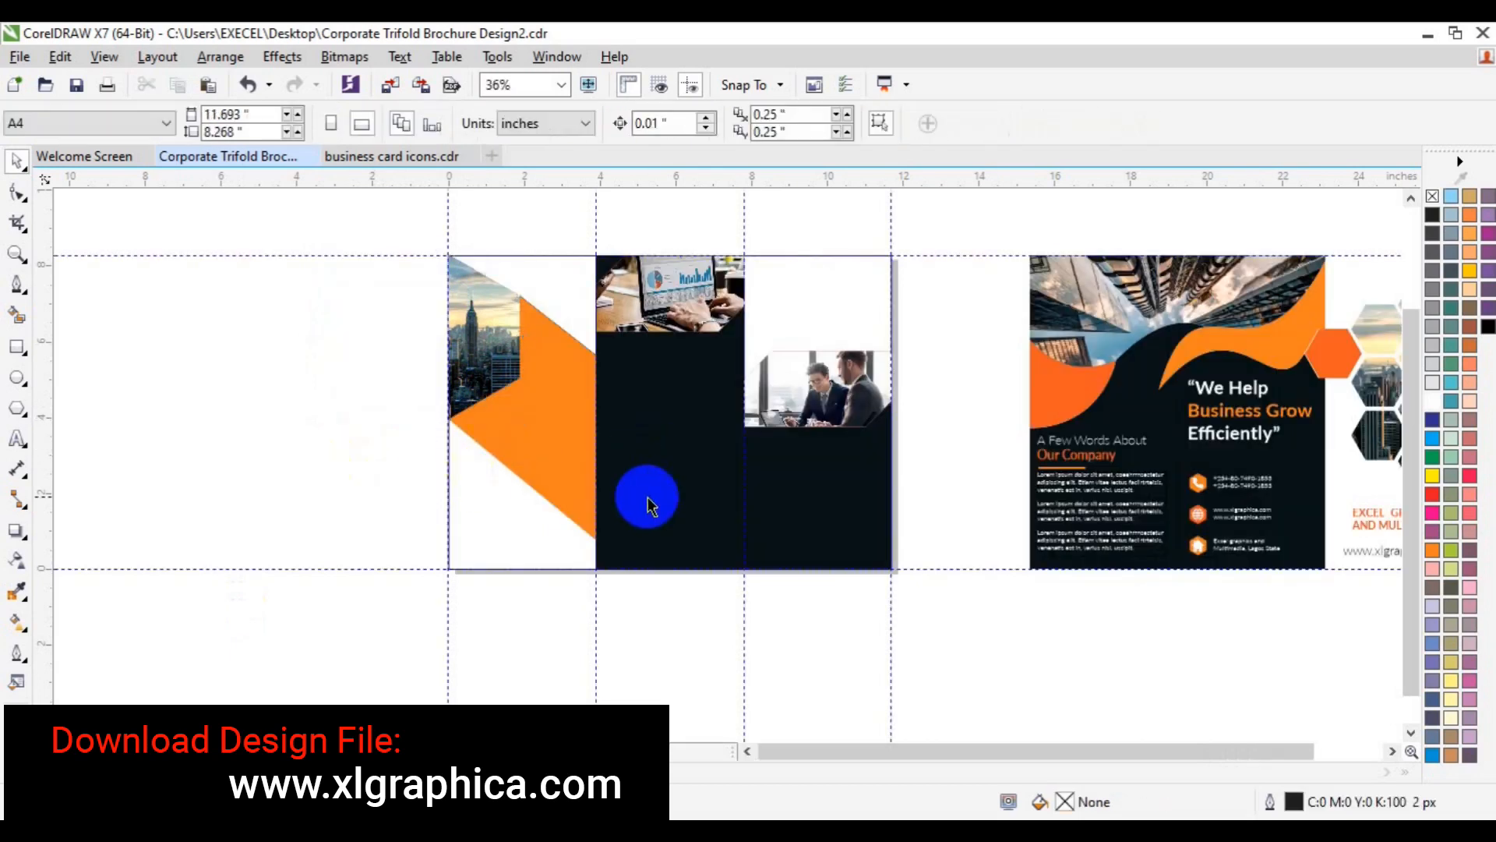
- Recolour the near-black background shape spanning the middle and right panels to white
{"action": "left_click", "coordinate": [694, 496]}
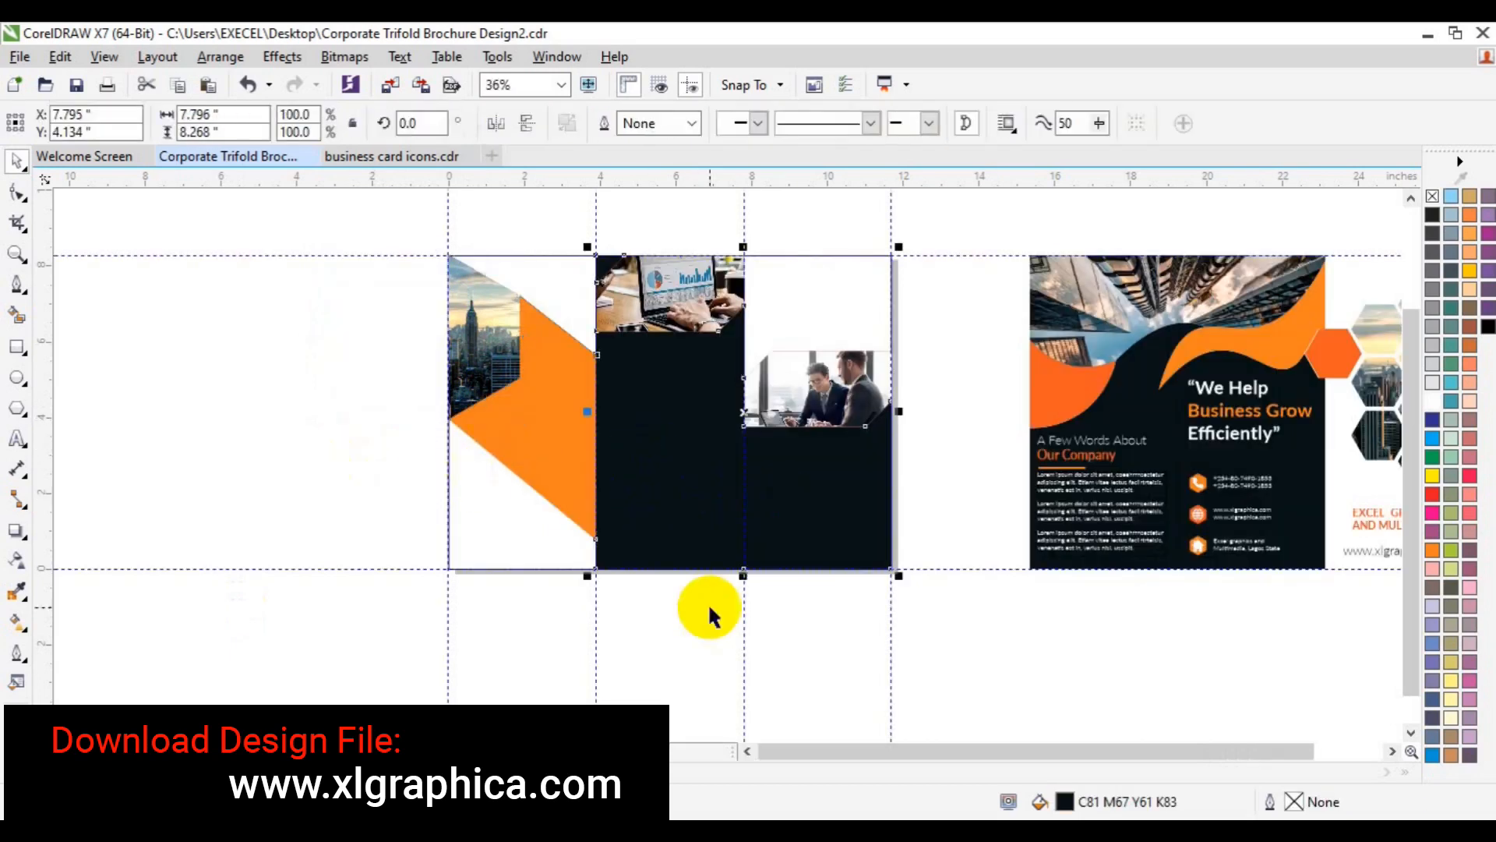
{"action": "left_click", "coordinate": [1432, 401]}
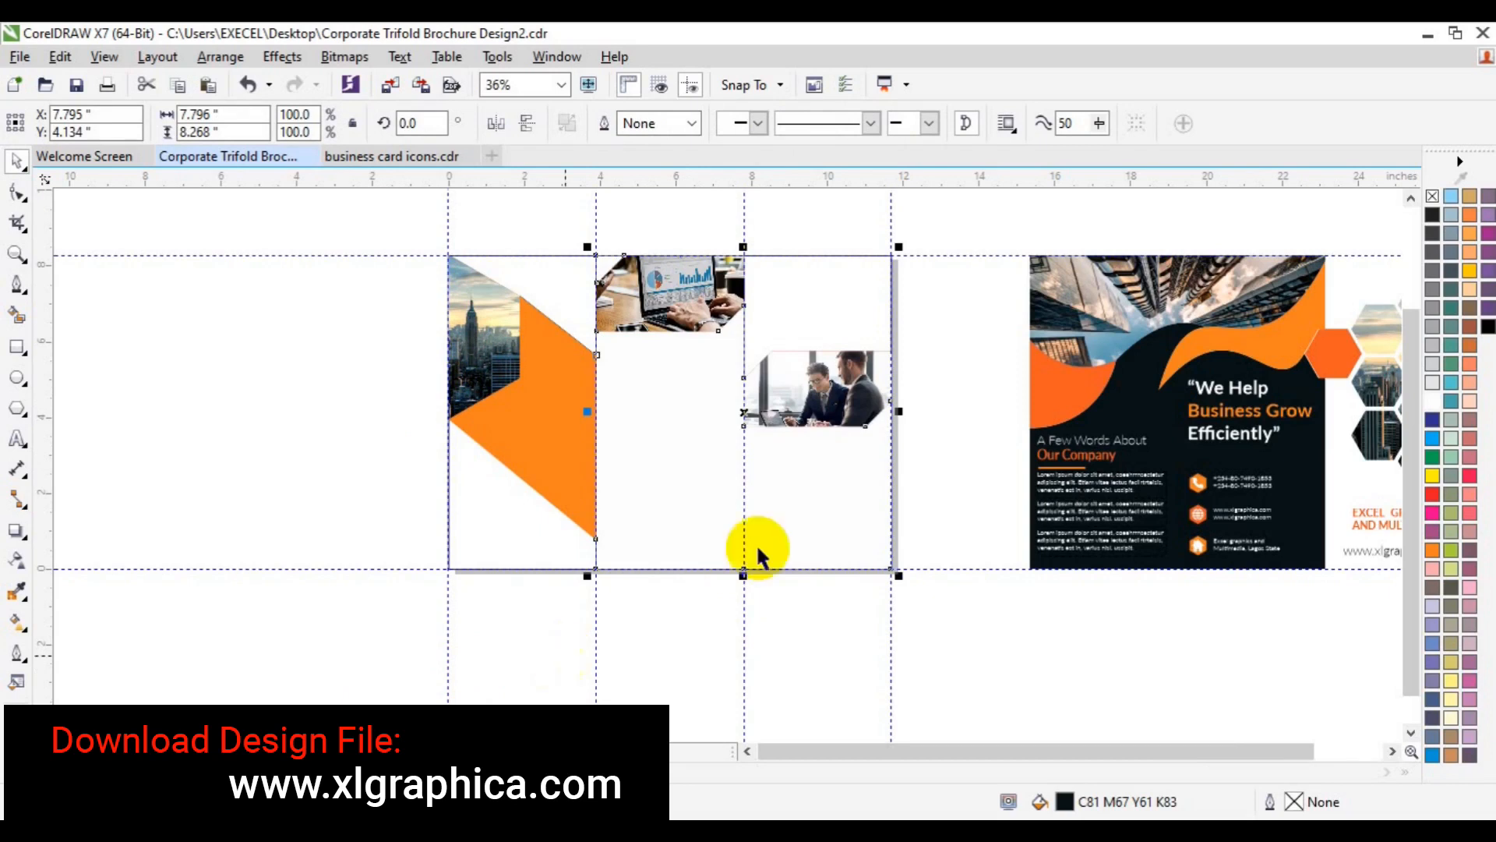
{"action": "left_click", "coordinate": [142, 335]}
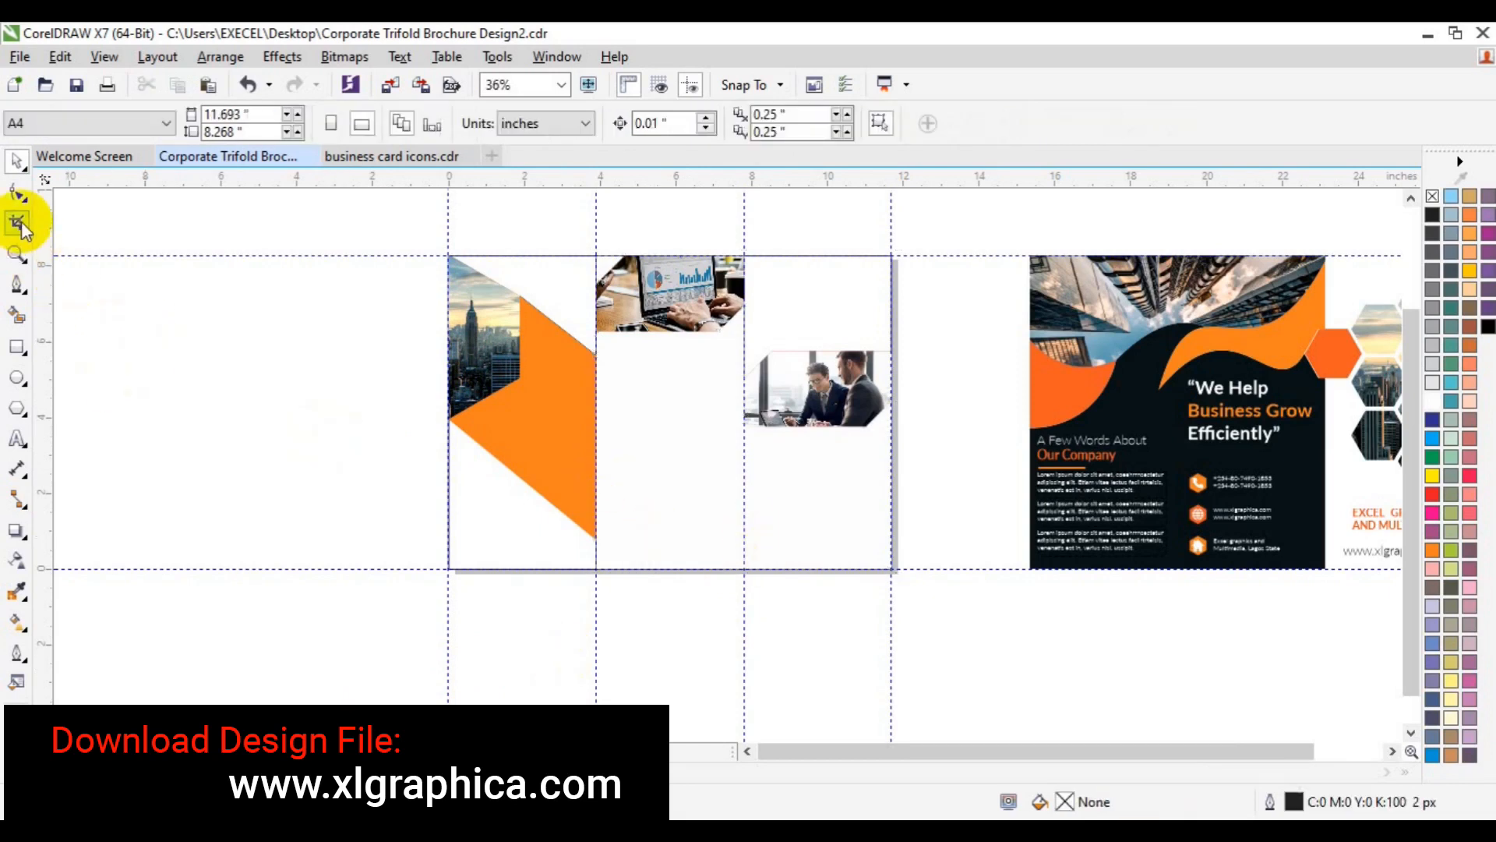
- Draw a rectangle about 3.9 by 2 inches framing the laptop photo at the head of the middle panel
{"action": "left_click", "coordinate": [16, 253]}
{"action": "left_click", "coordinate": [766, 360]}
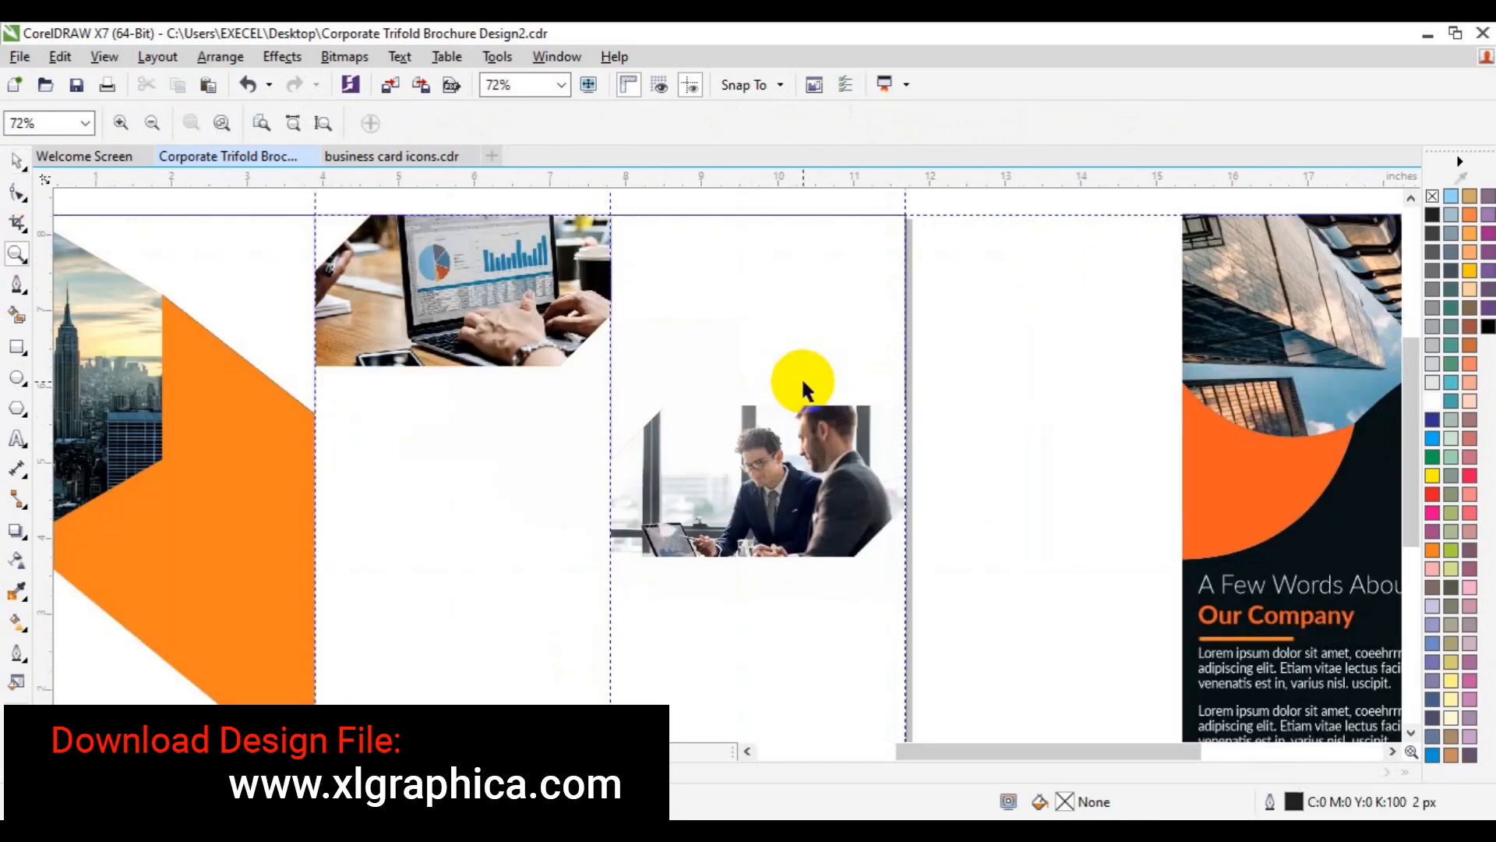
{"action": "key", "text": "space"}
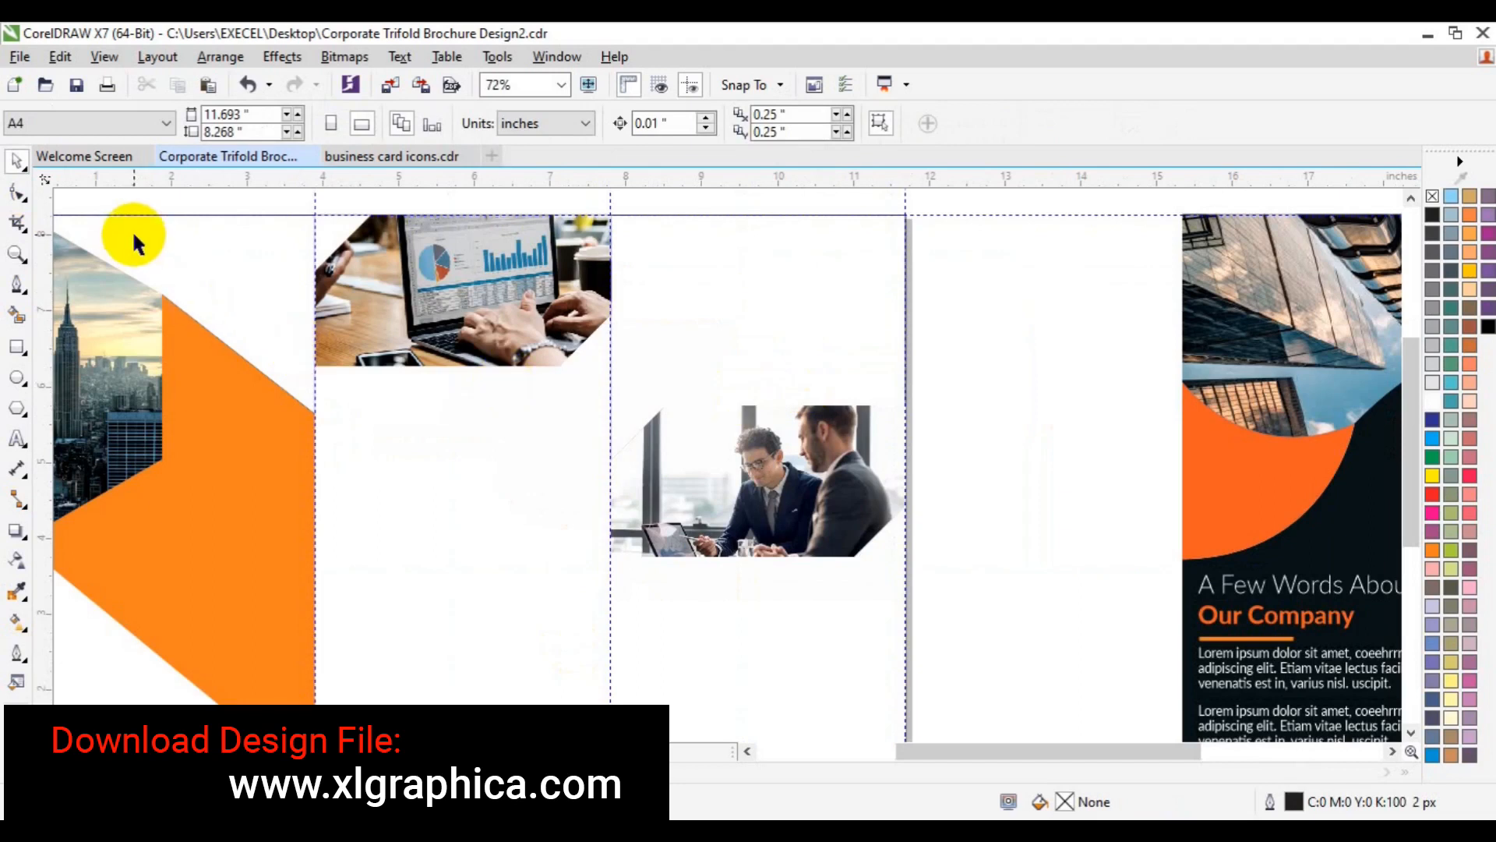
{"action": "left_click", "coordinate": [16, 347]}
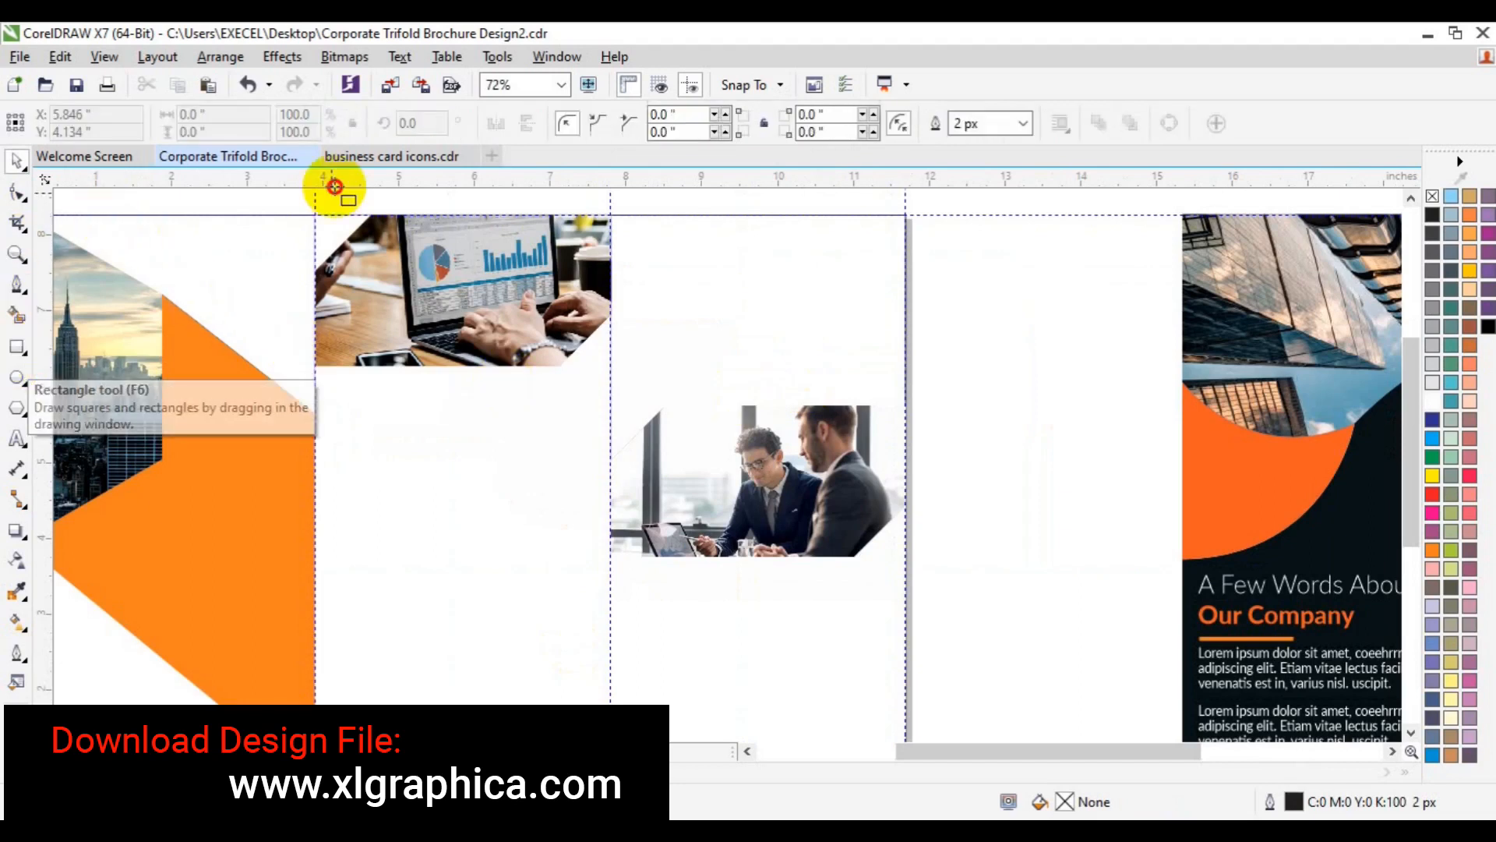
{"action": "left_click_drag", "start_coordinate": [315, 215], "coordinate": [610, 366]}
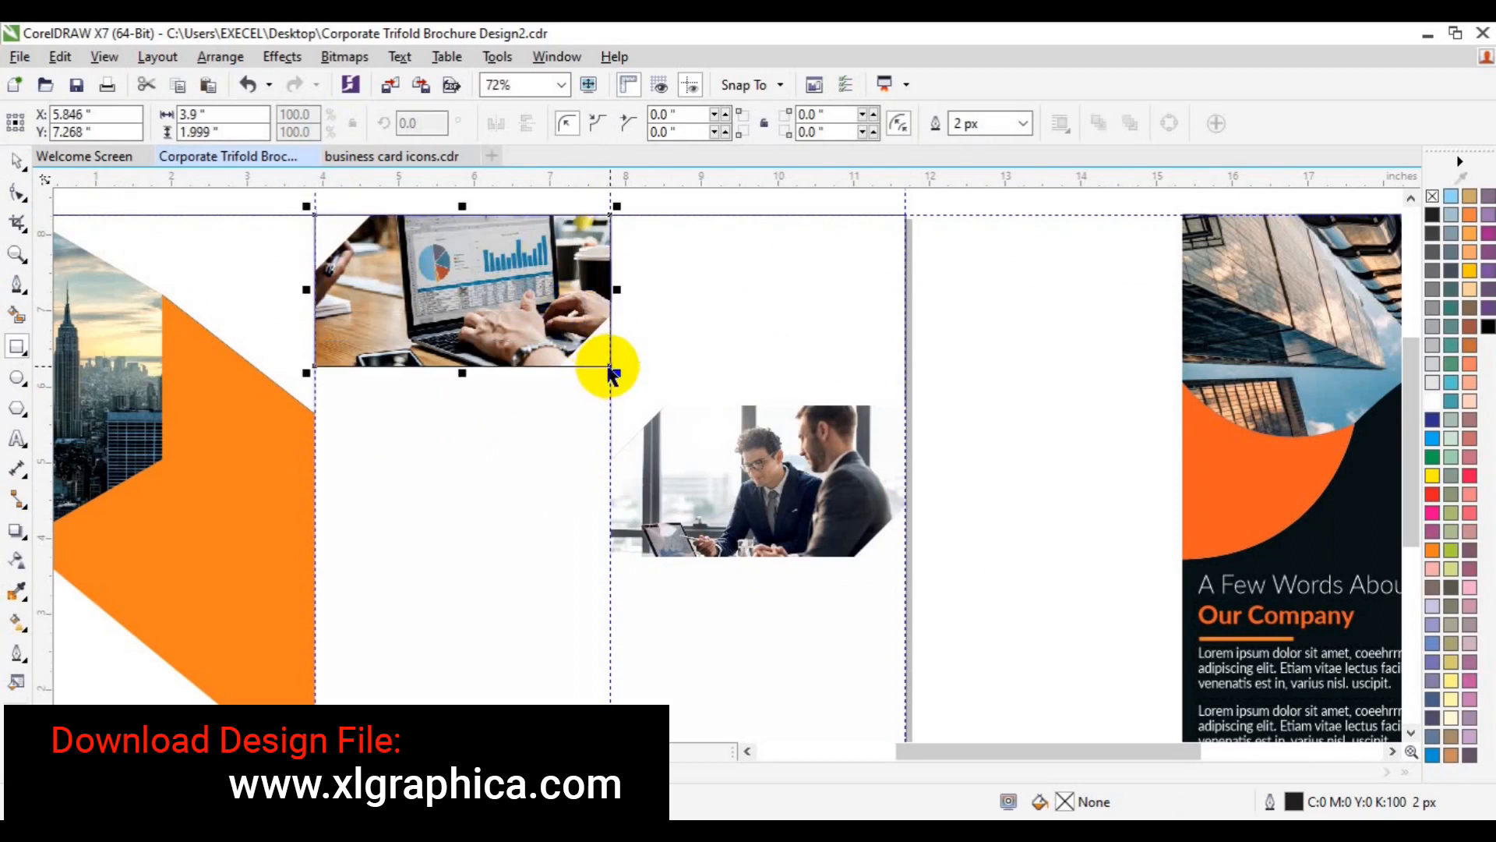
{"action": "left_click", "coordinate": [17, 316]}
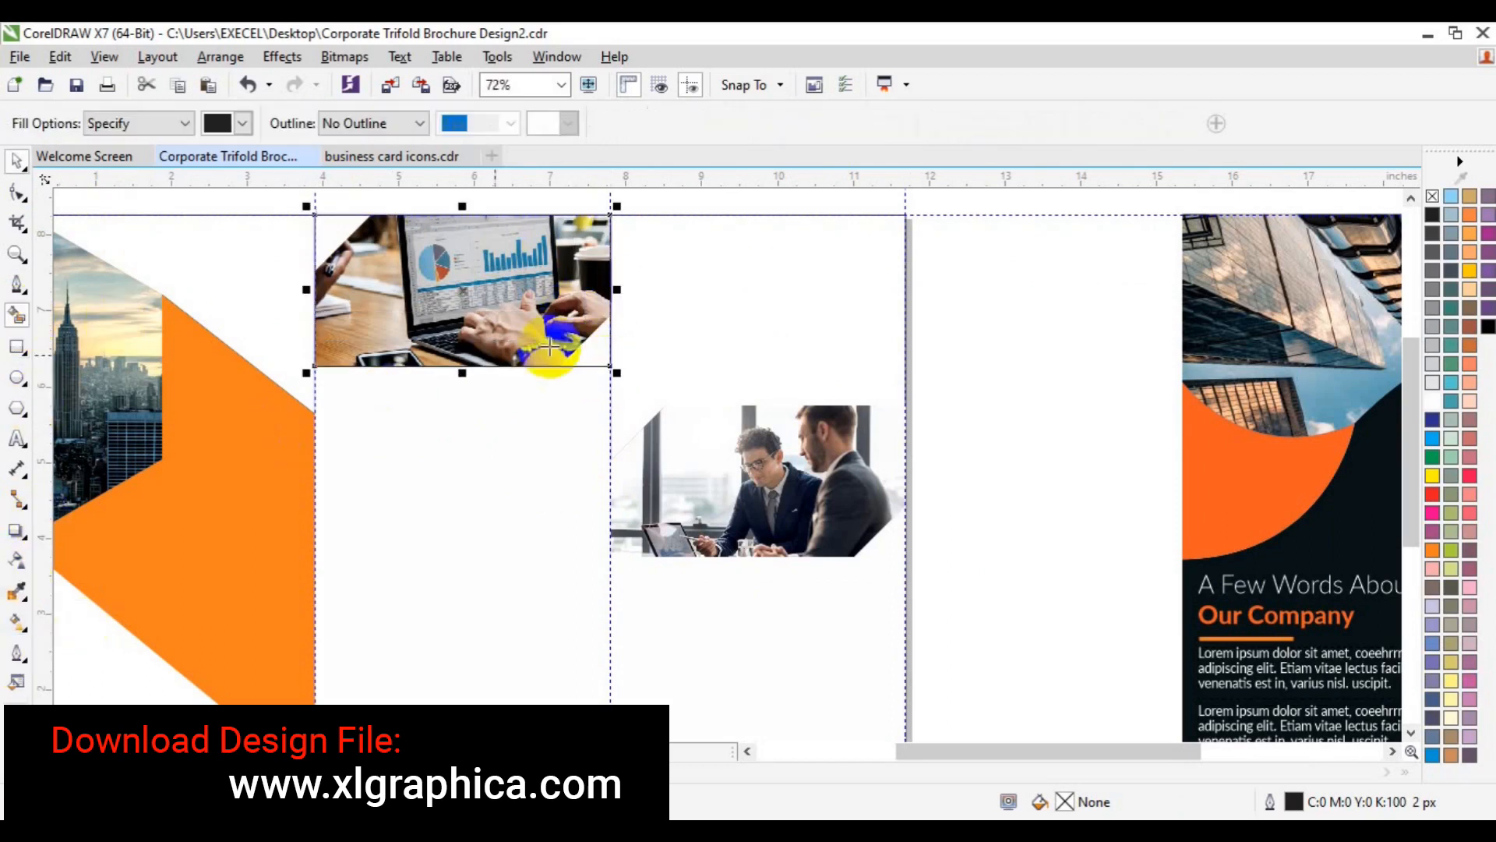
{"action": "left_click", "coordinate": [588, 345]}
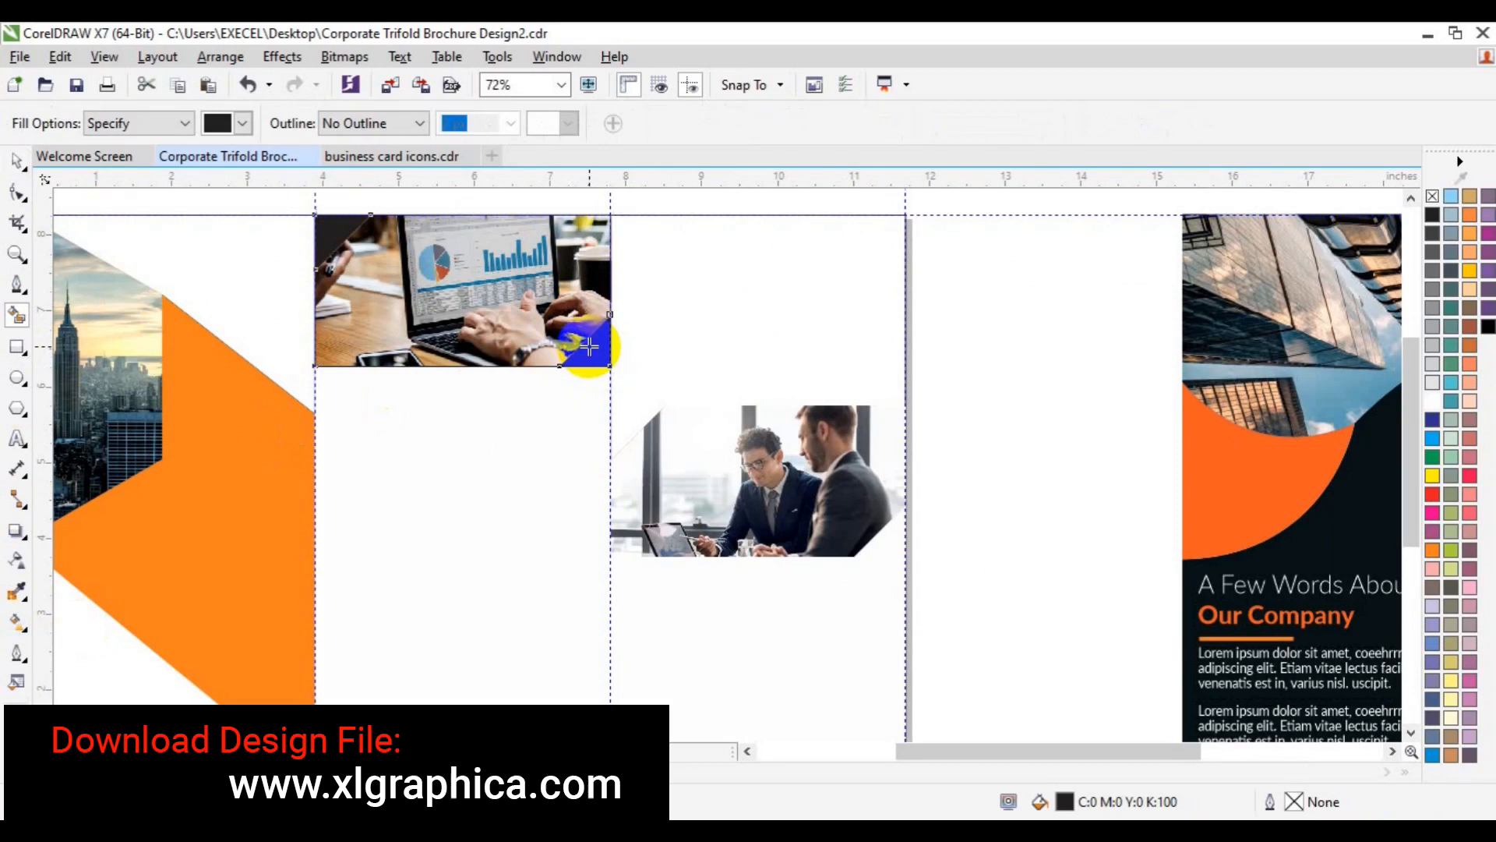
{"action": "key", "text": "space"}
{"action": "key", "text": "ctrl+z"}
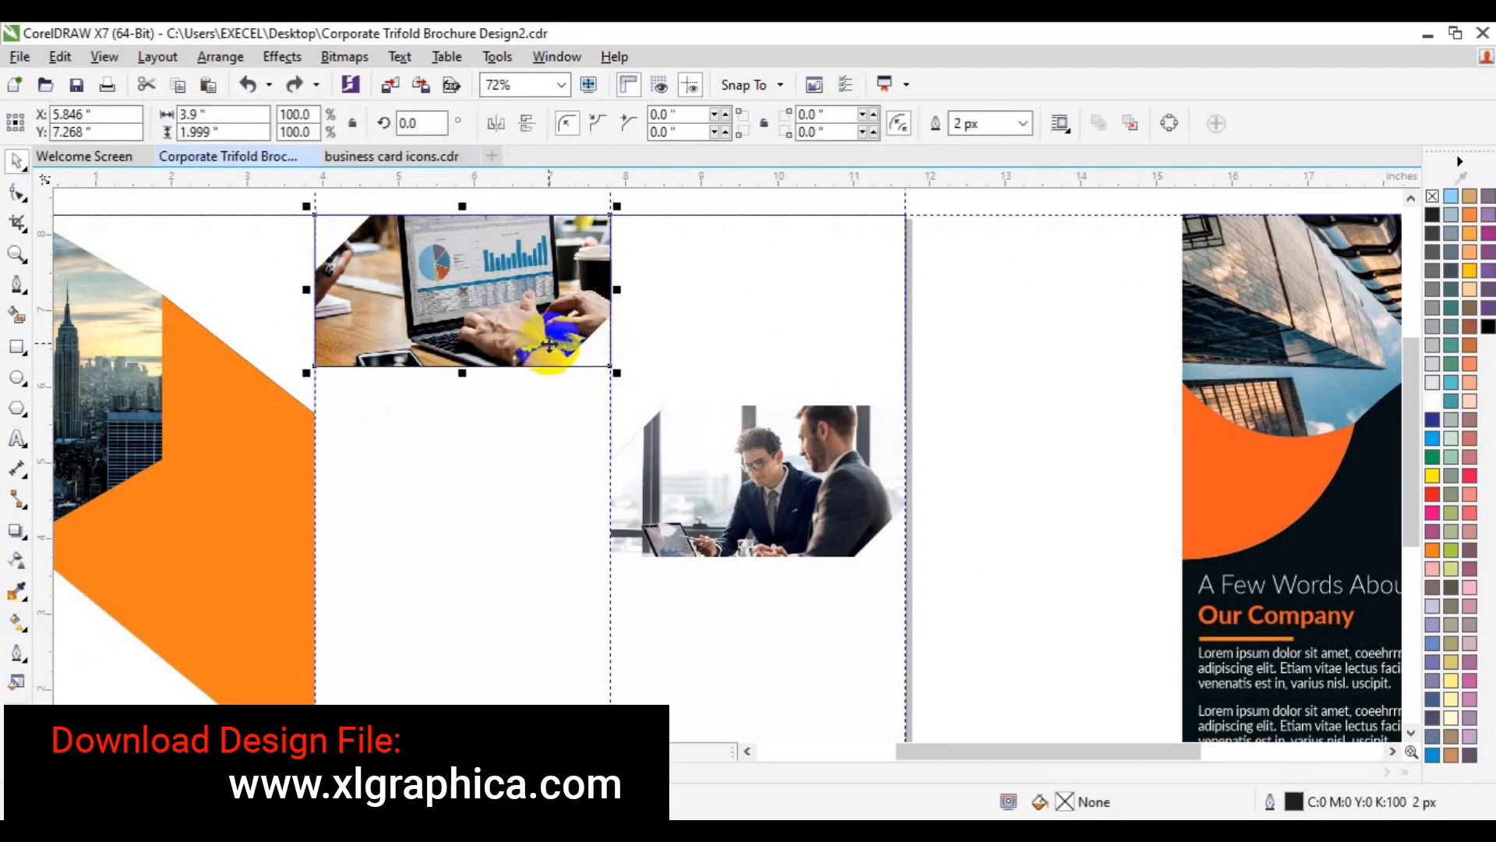
- Draw a straight horizontal line about 5.5 inches long across the laptop photo and rotate it 45 degrees
{"action": "left_click", "coordinate": [17, 284]}
{"action": "left_click", "coordinate": [294, 279]}
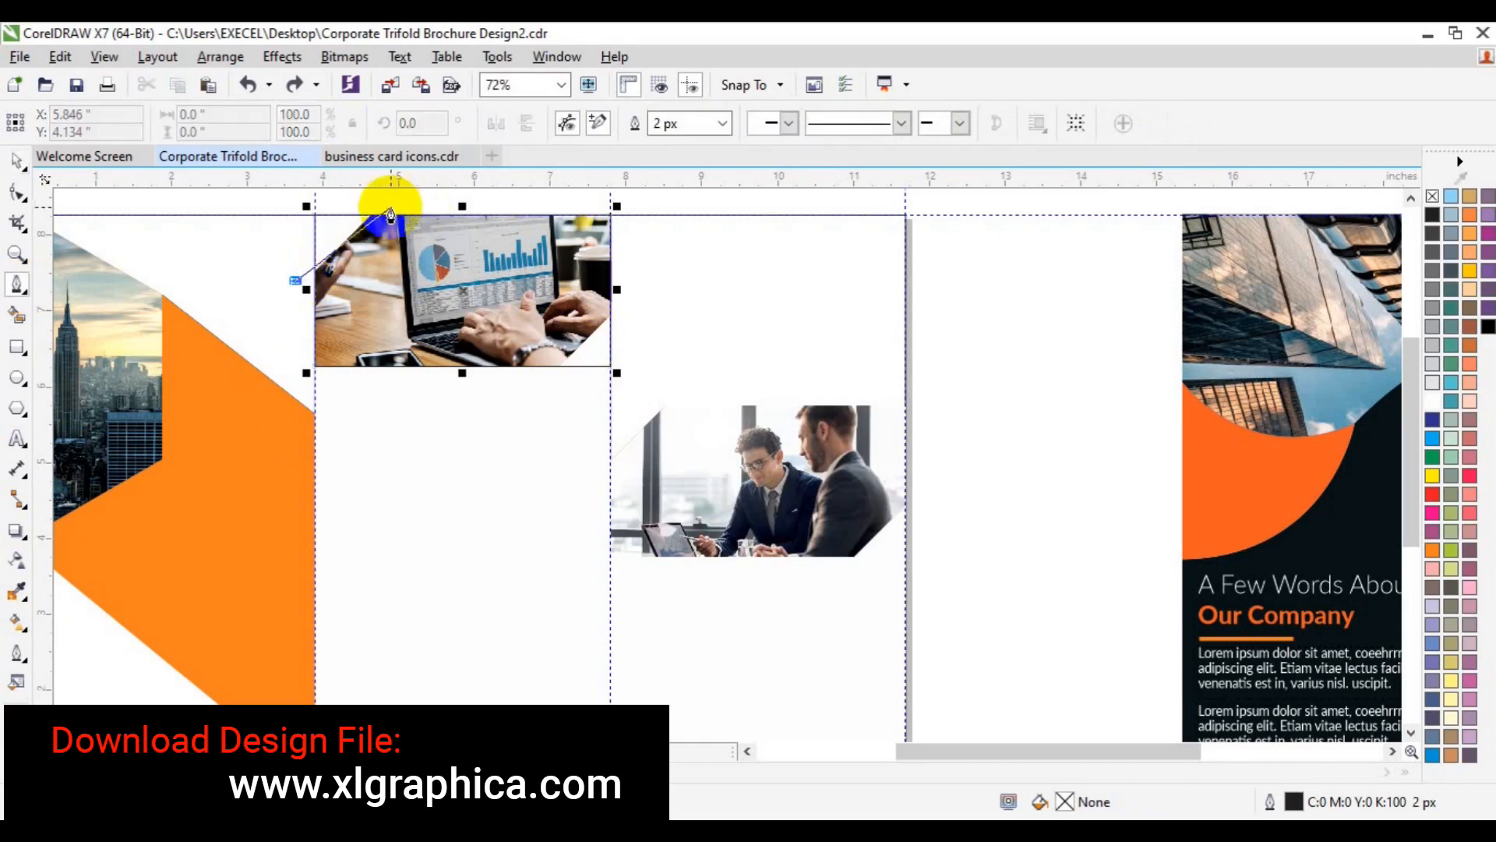
{"action": "left_click", "coordinate": [717, 280]}
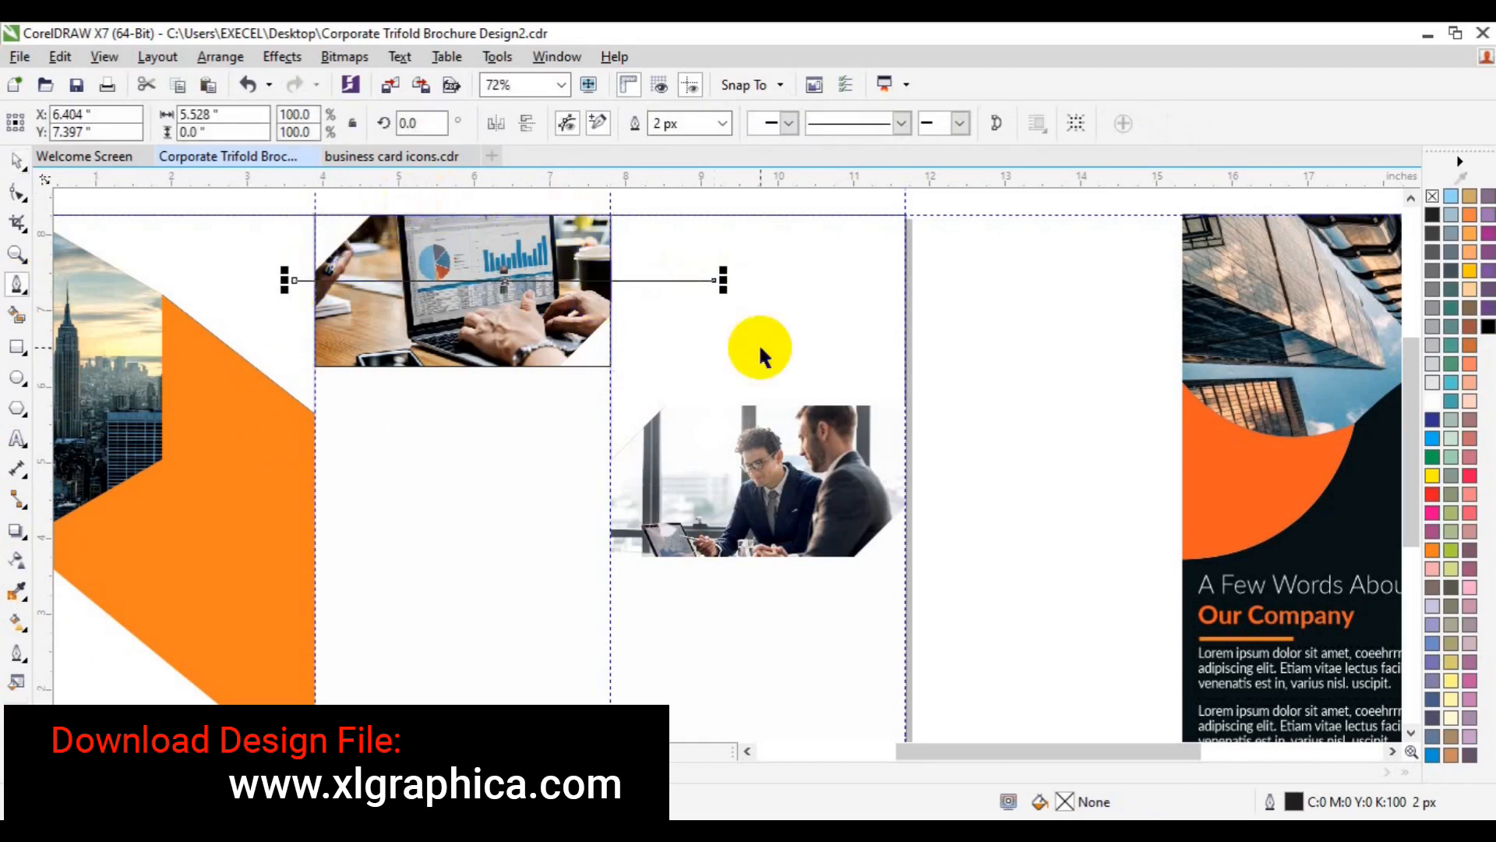
{"action": "key", "text": "space"}
{"action": "left_click", "coordinate": [500, 279]}
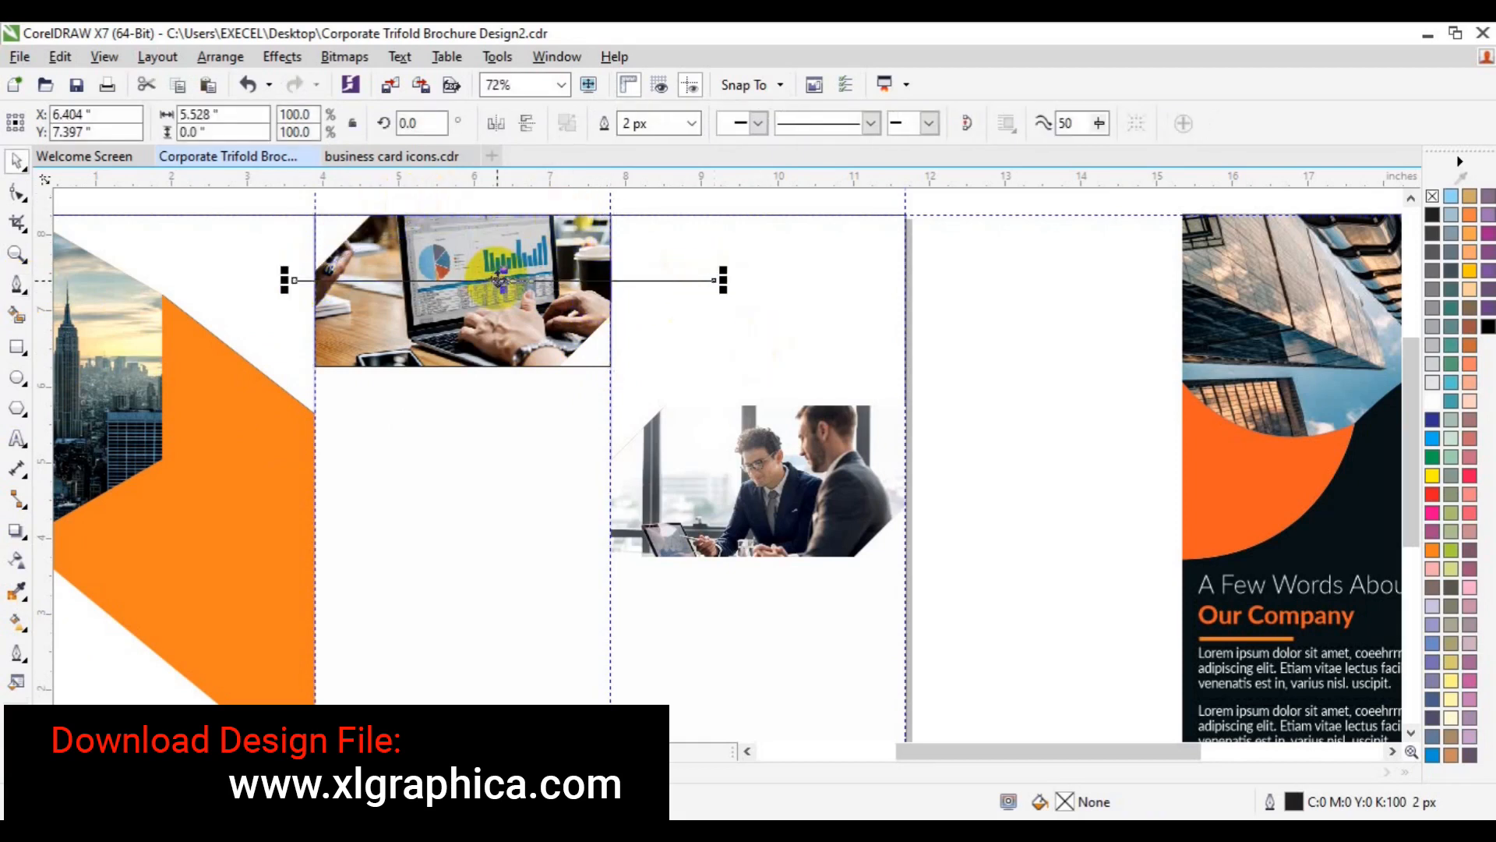
{"action": "left_click", "coordinate": [406, 123]}
{"action": "type", "text": "45"}
{"action": "key", "text": "Return"}
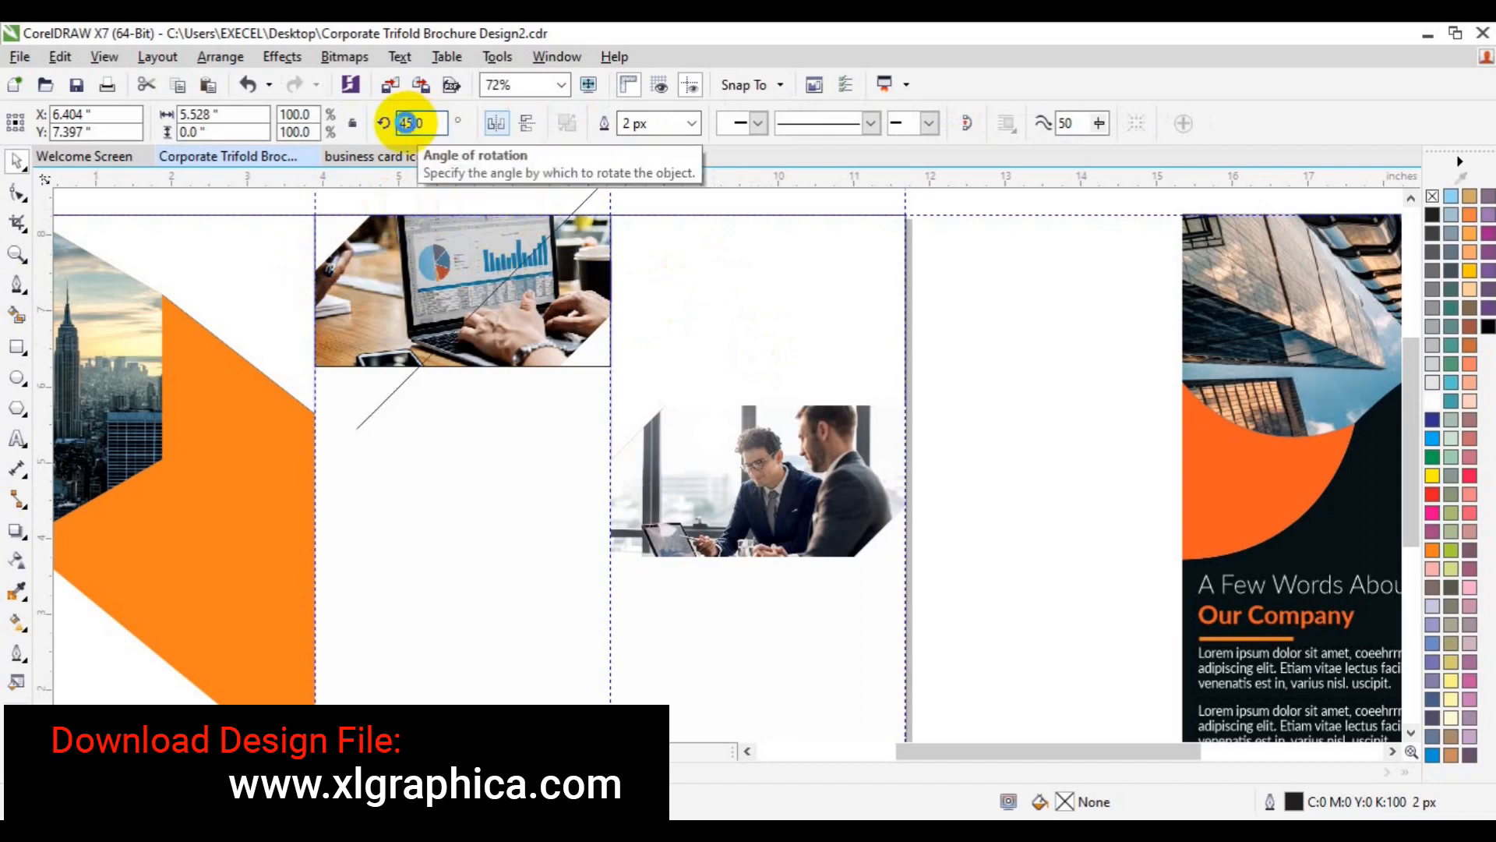
- Move the diagonal line onto the laptop photo's cut upper-left corner and place a copy along its cut lower-right corner
{"action": "key", "text": "space"}
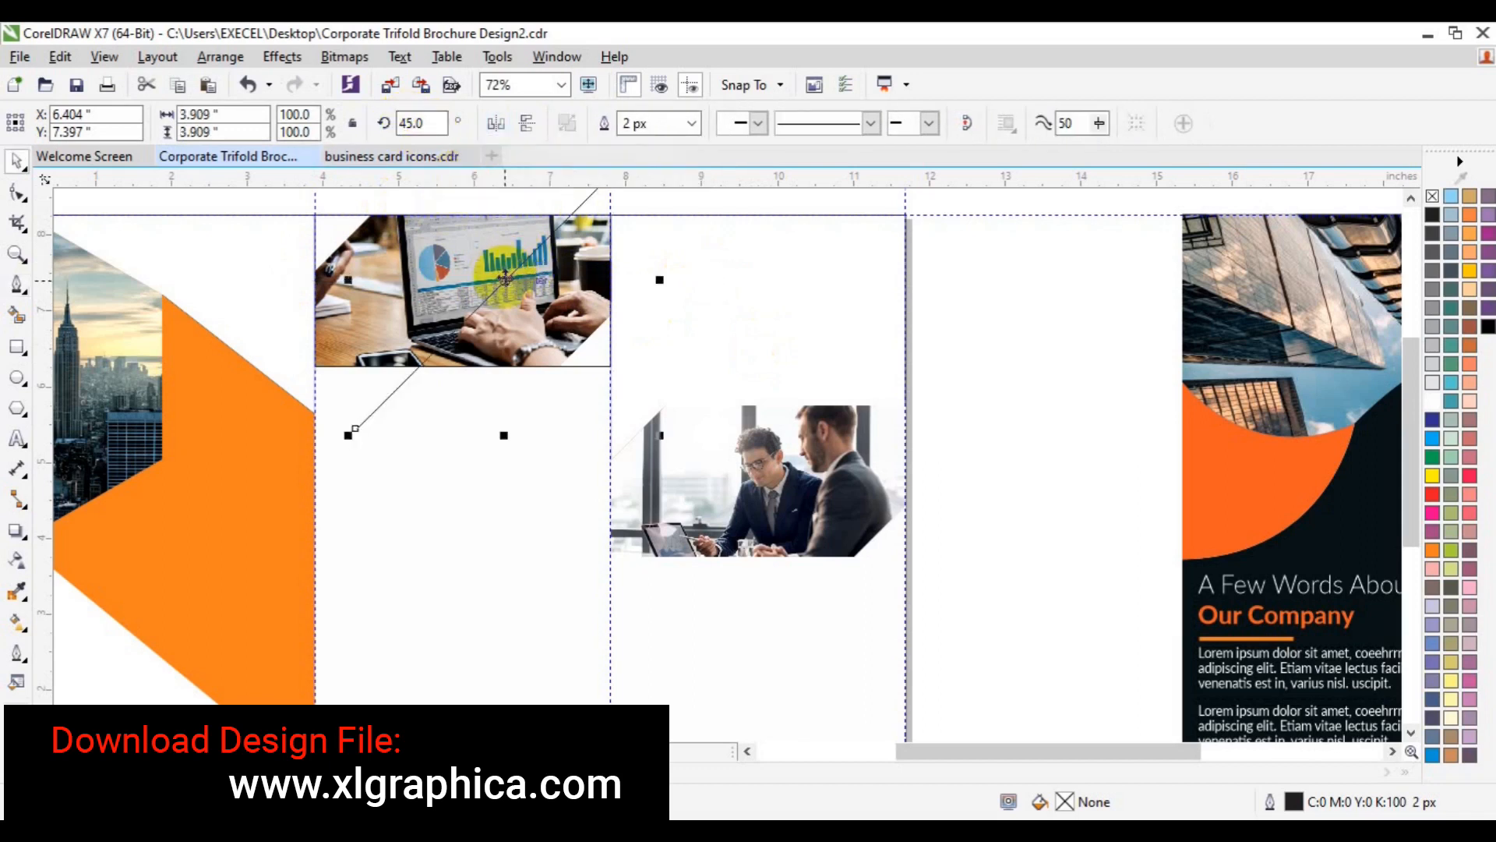
{"action": "left_click_drag", "start_coordinate": [505, 277], "coordinate": [570, 351]}
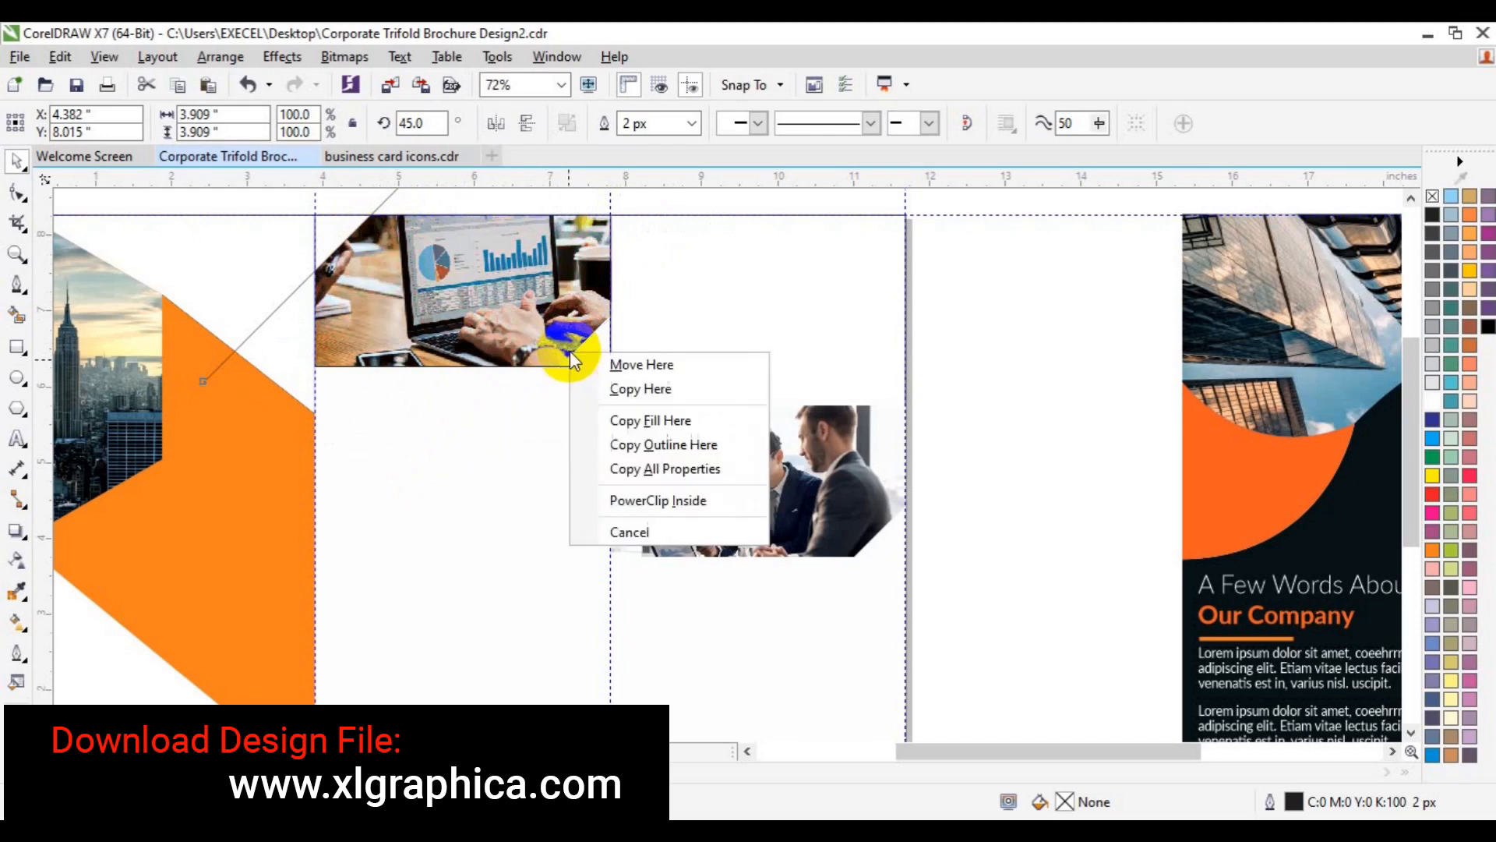
{"action": "left_click", "coordinate": [632, 388]}
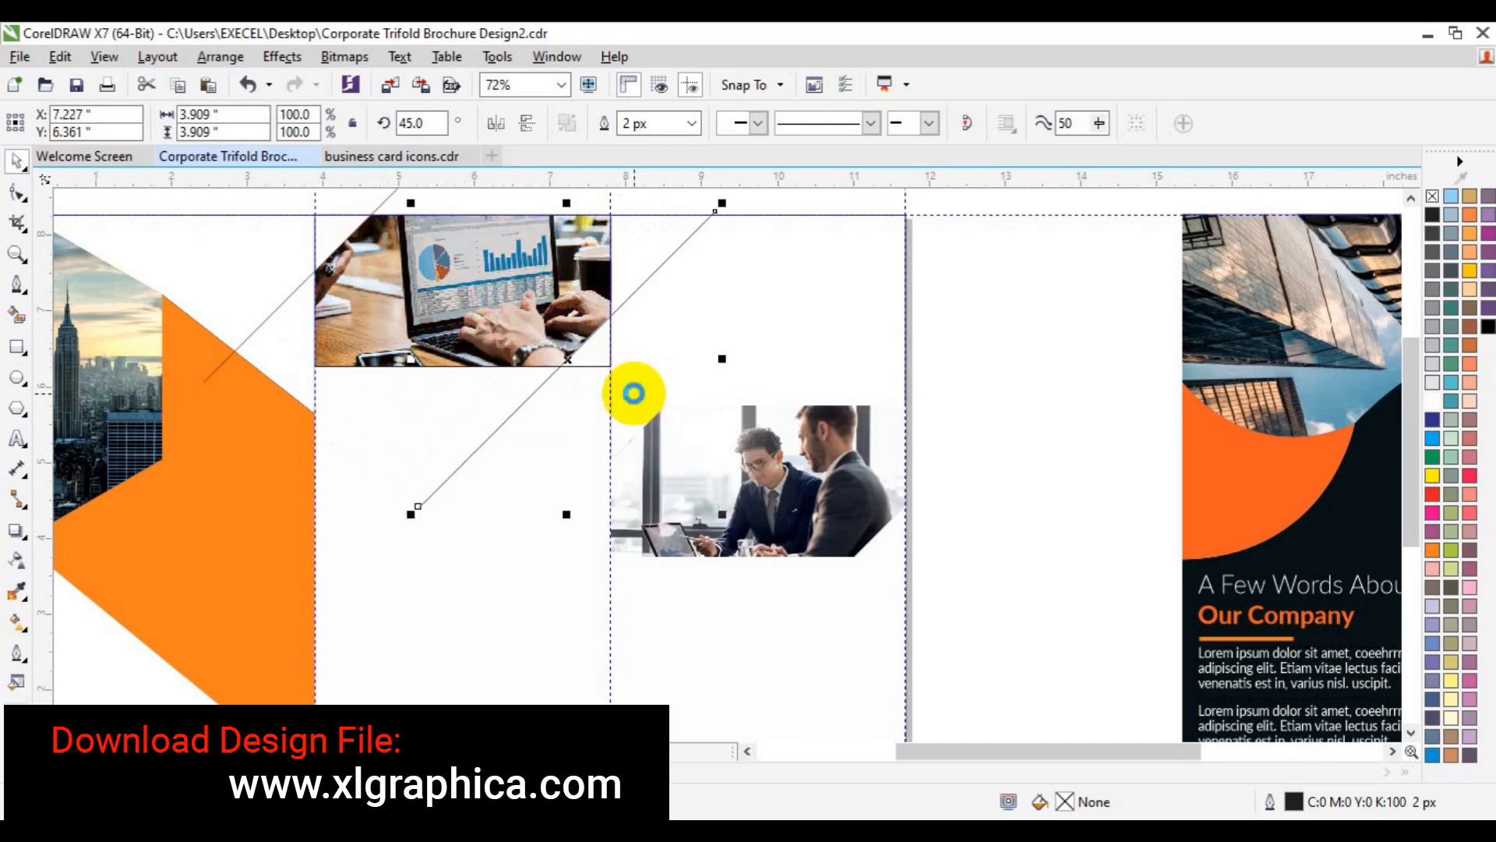
- Smart Fill the laptop photo's two cut corners, colouring the lower-right triangle dark orange and the upper-left triangle orange
{"action": "left_click", "coordinate": [17, 315]}
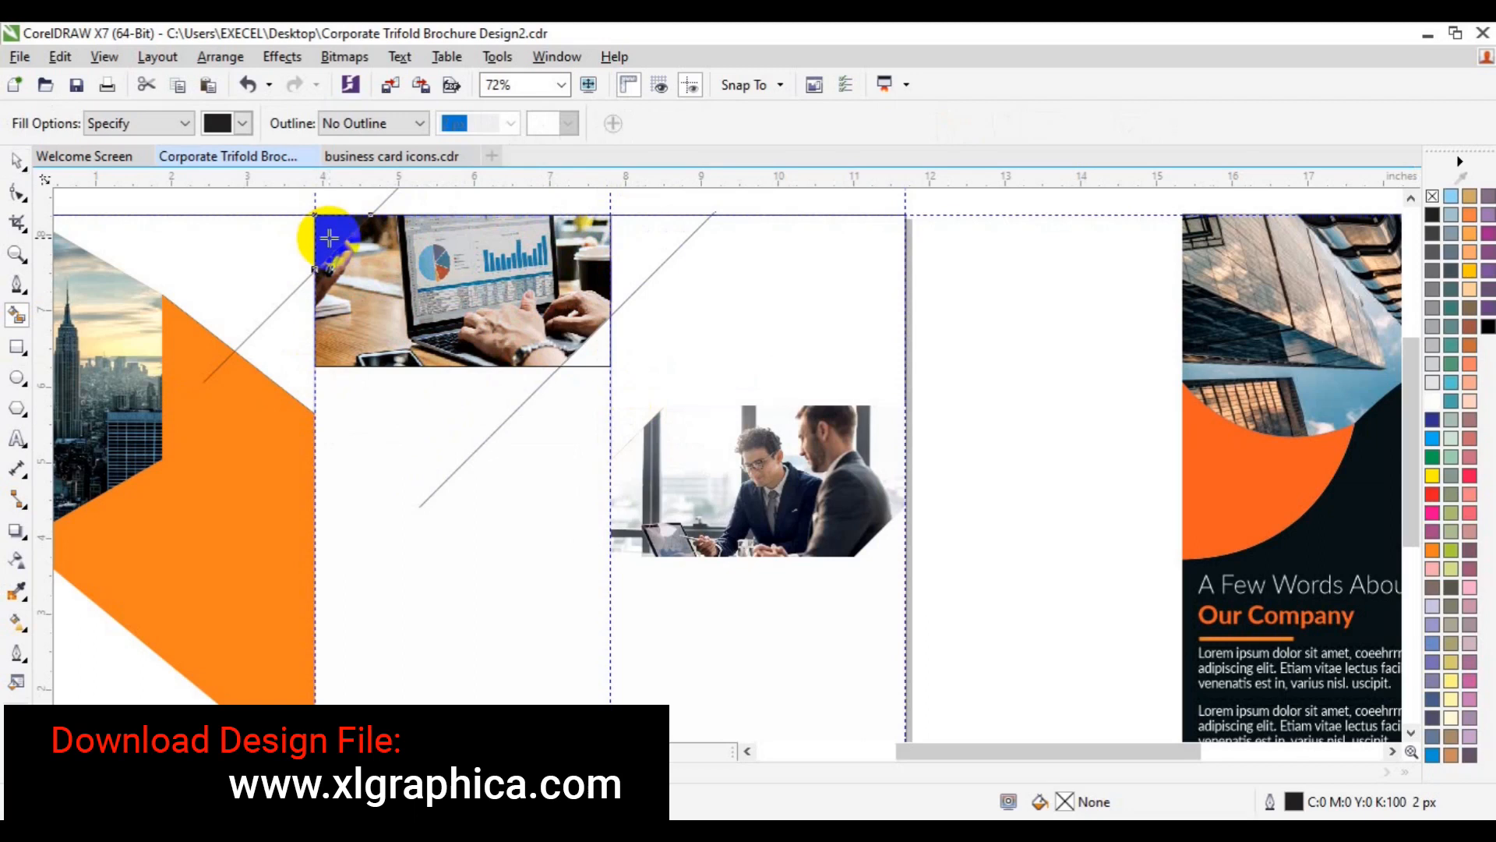
{"action": "left_click", "coordinate": [590, 357]}
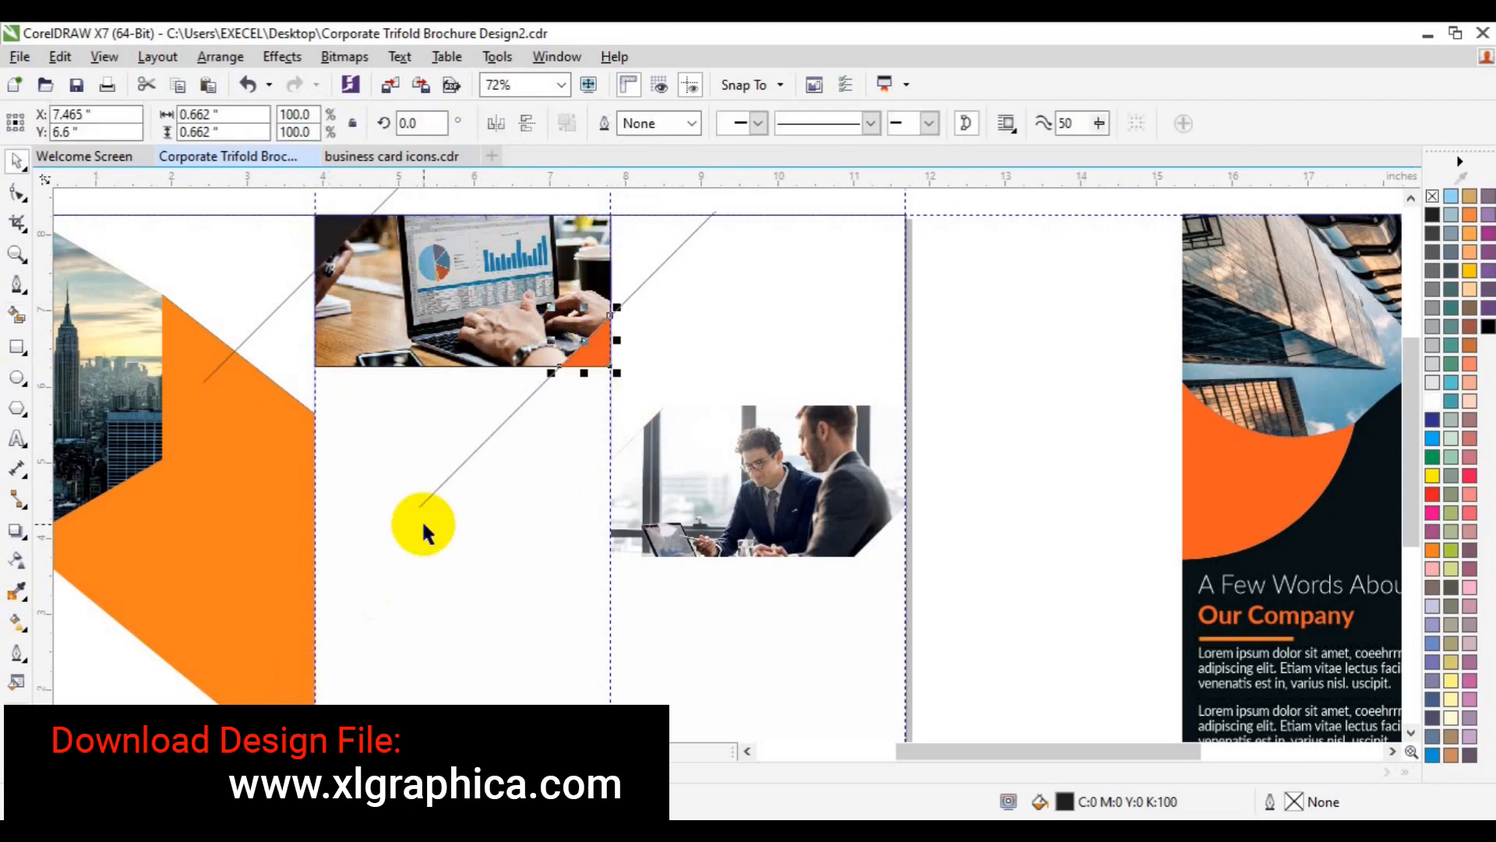
{"action": "left_click", "coordinate": [331, 234]}
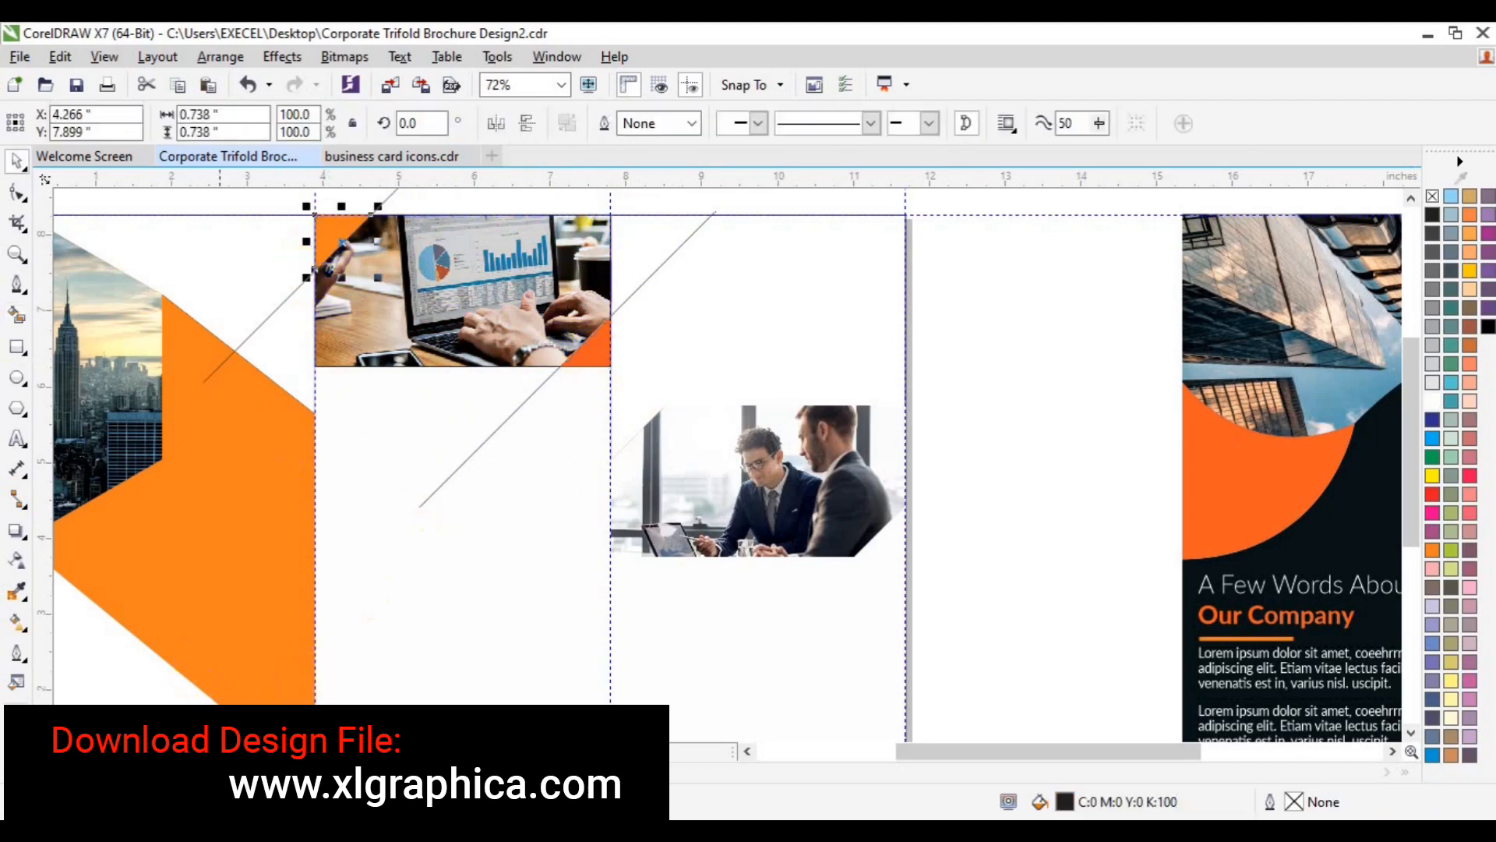
{"action": "left_click", "coordinate": [463, 461]}
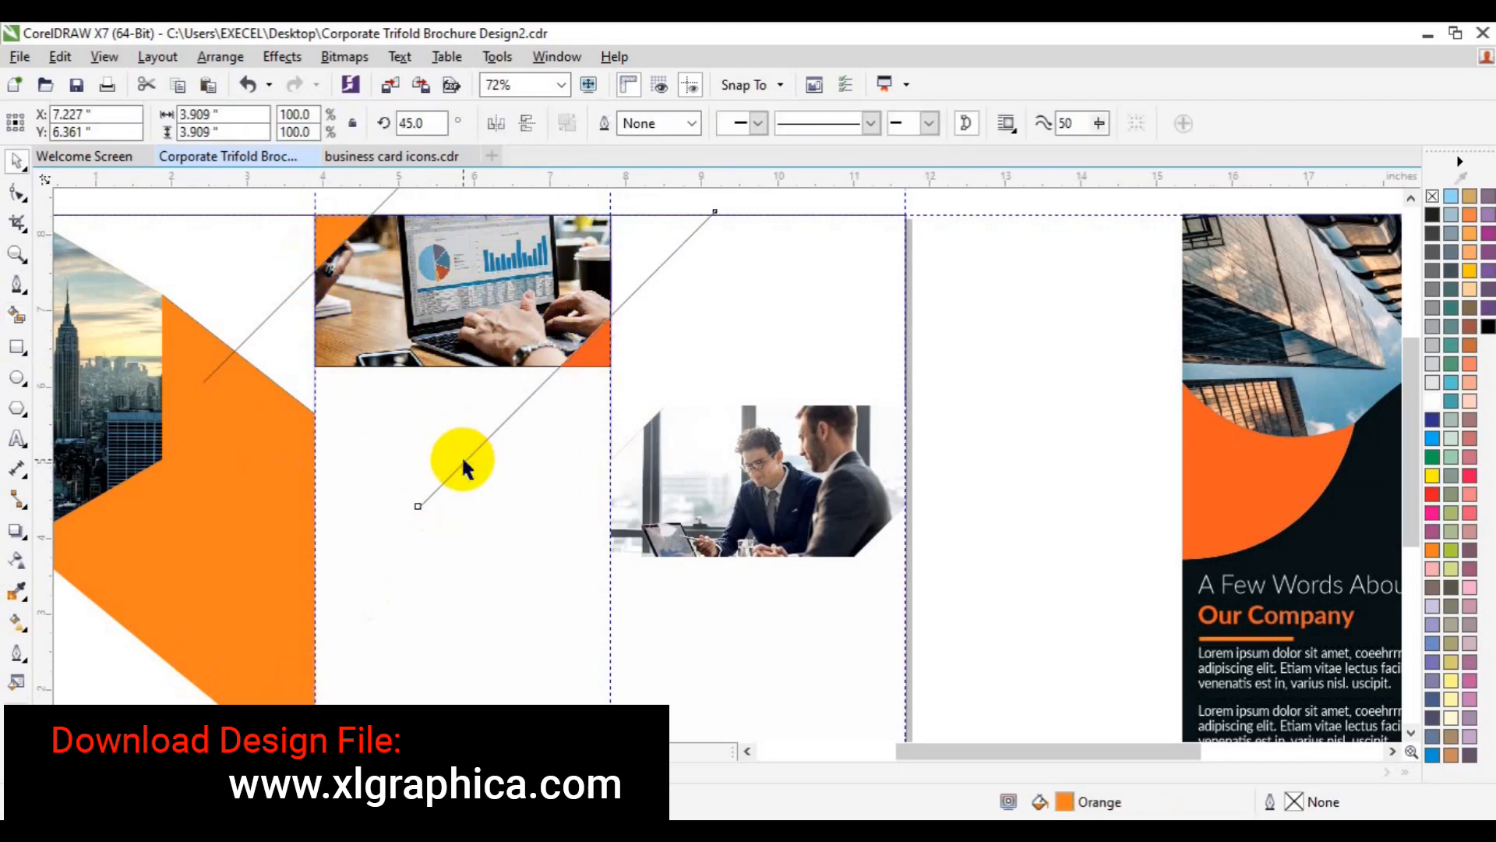
{"action": "left_click", "coordinate": [235, 346], "text": "shift"}
{"action": "left_click_drag", "start_coordinate": [235, 347], "coordinate": [484, 537]}
{"action": "key", "text": "ctrl+z"}
{"action": "left_click", "coordinate": [758, 332]}
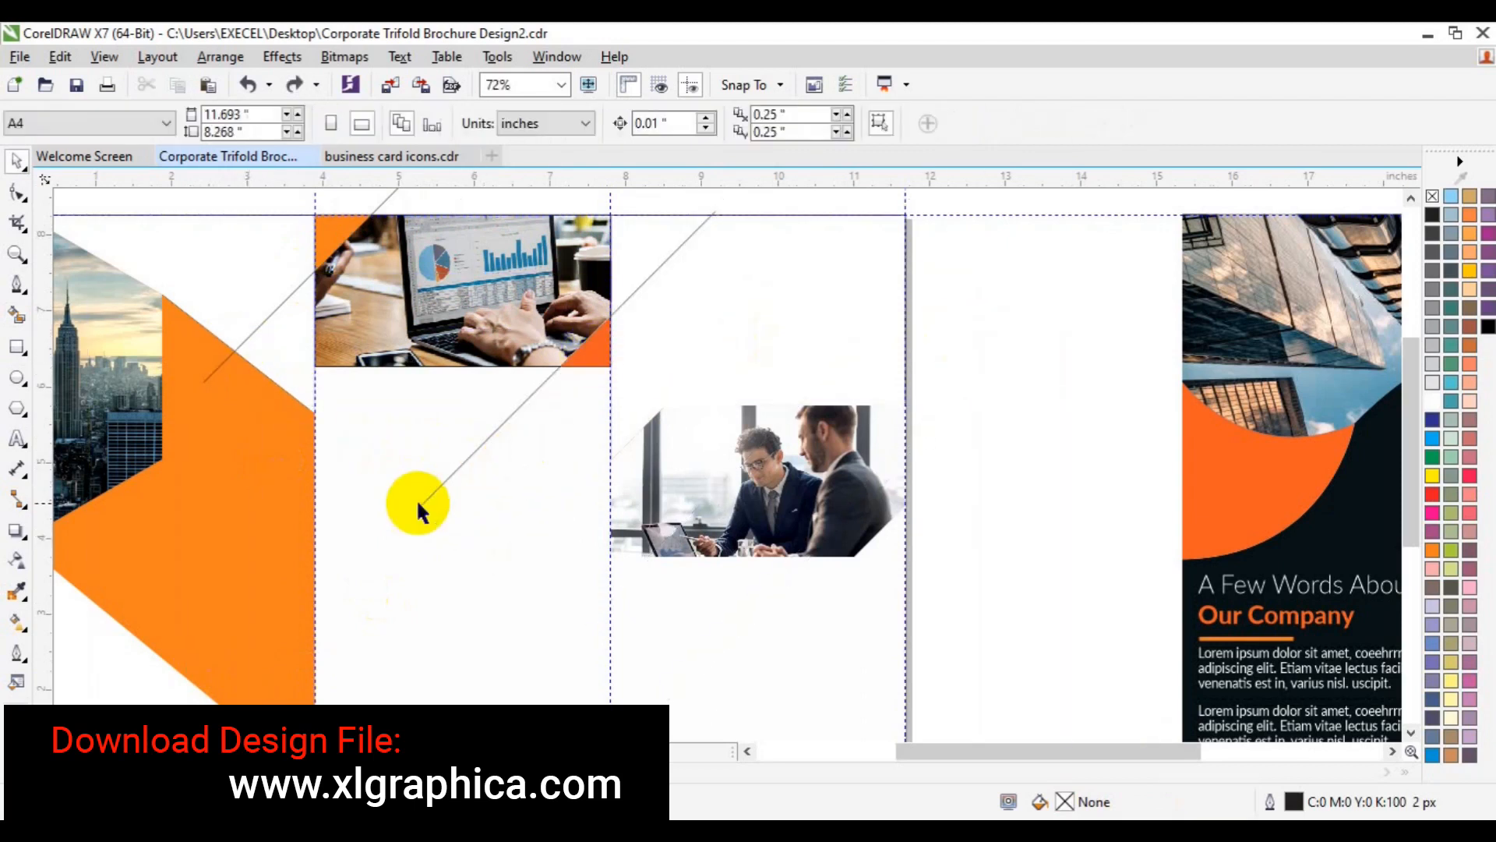
- Move both diagonal lines onto the meeting photo's cut corners and frame the photo with a rectangle about 4.13 by 1.98 inches
{"action": "left_click", "coordinate": [420, 504]}
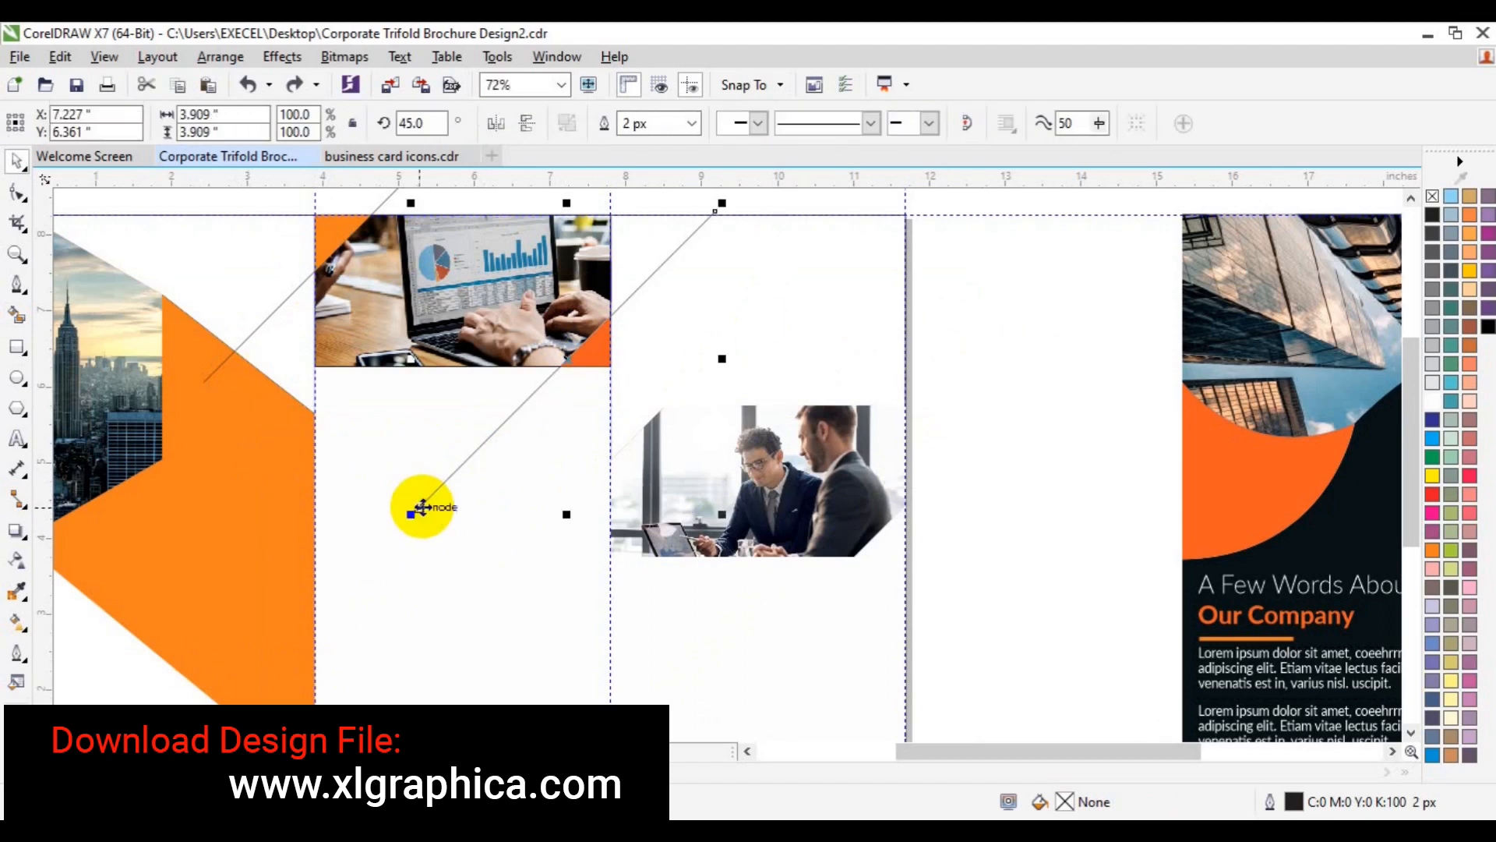
{"action": "left_click", "coordinate": [214, 372], "text": "shift"}
{"action": "left_click_drag", "start_coordinate": [210, 367], "coordinate": [508, 558]}
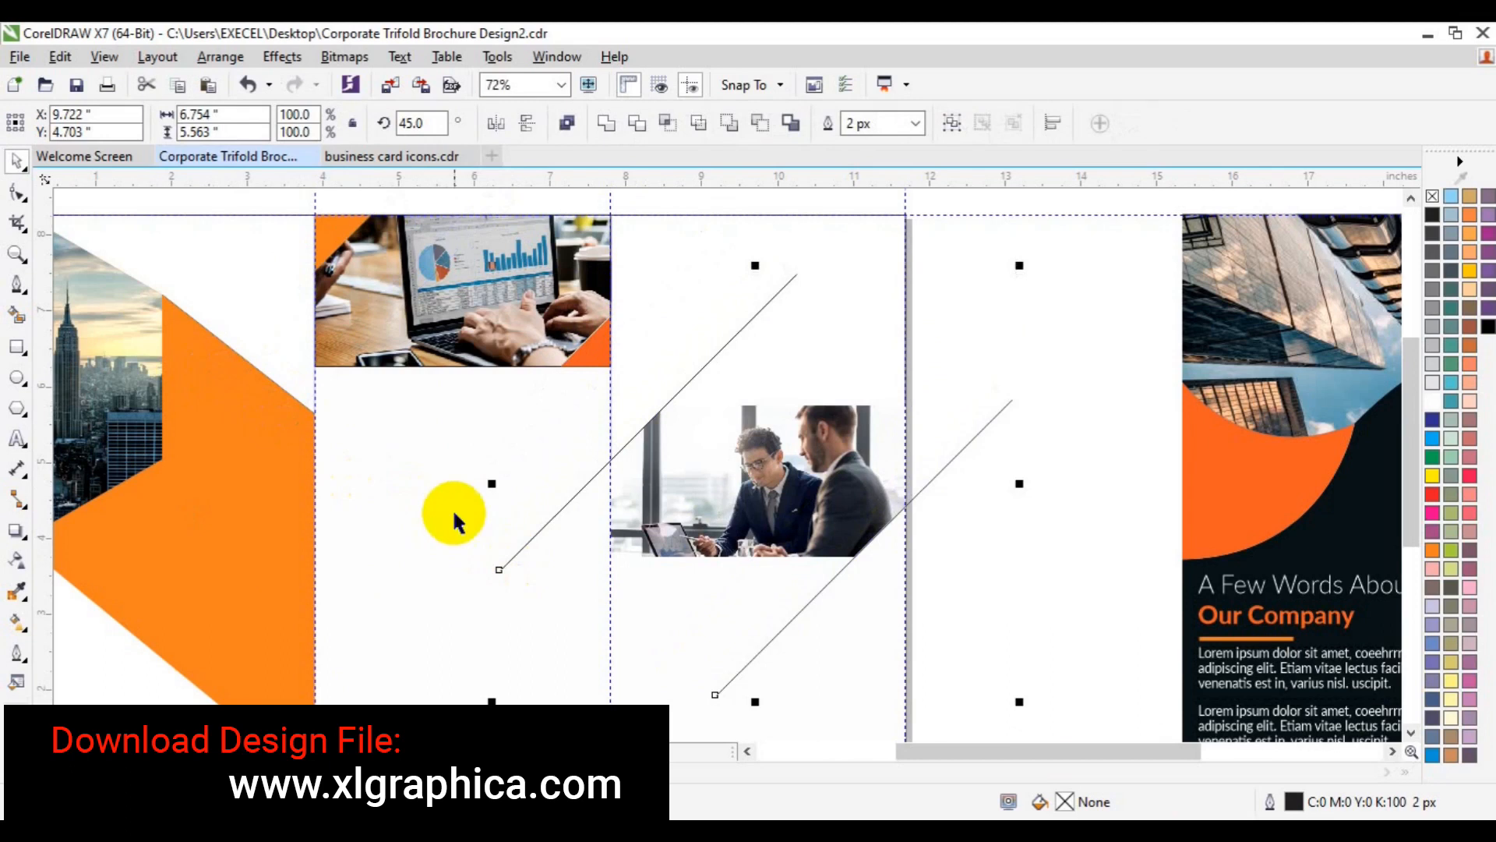
{"action": "left_click", "coordinate": [16, 345]}
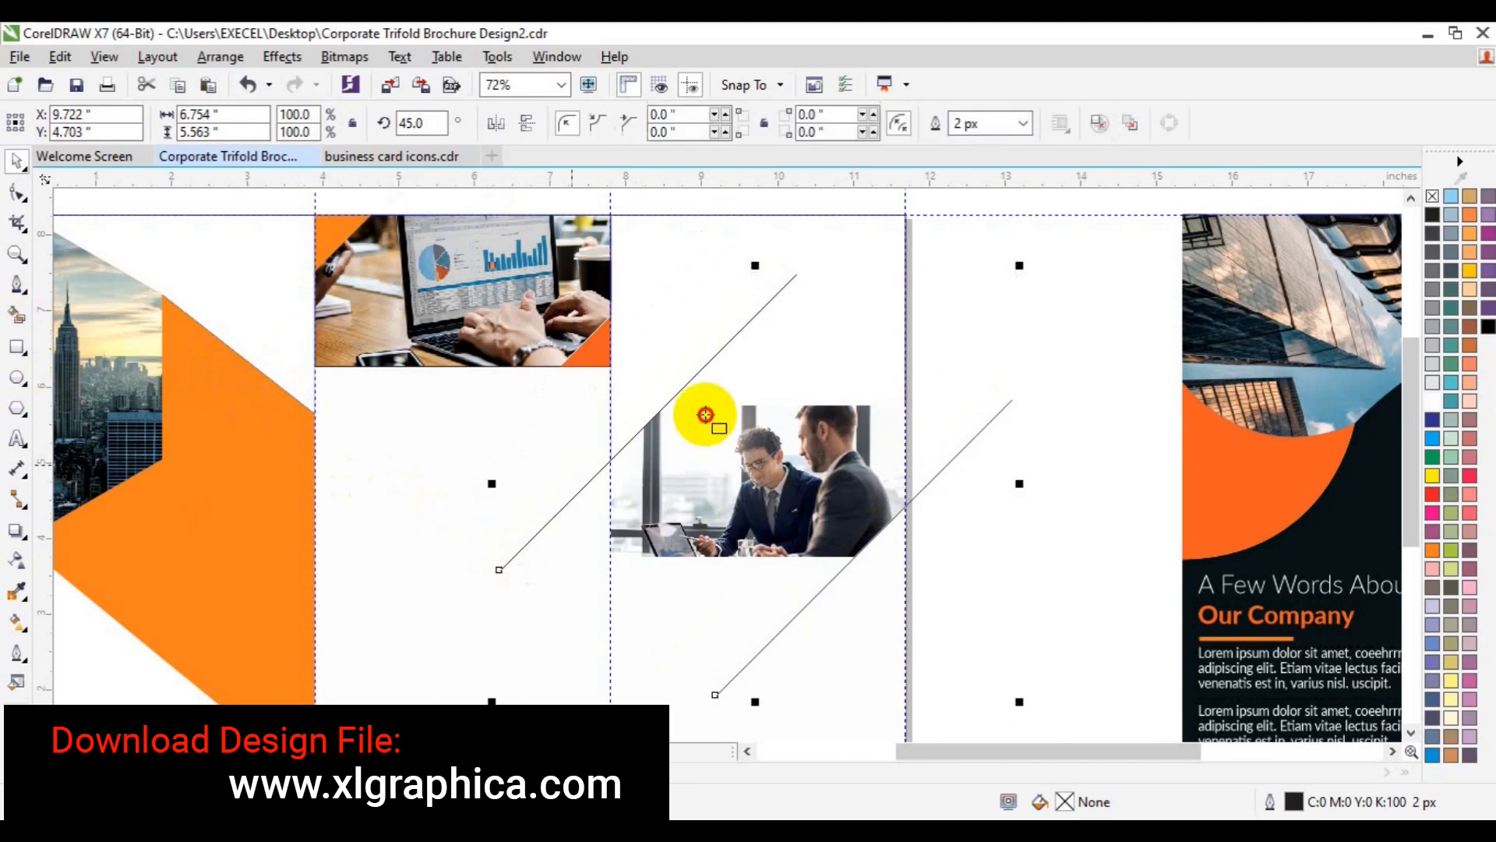
{"action": "left_click_drag", "start_coordinate": [903, 403], "coordinate": [593, 555]}
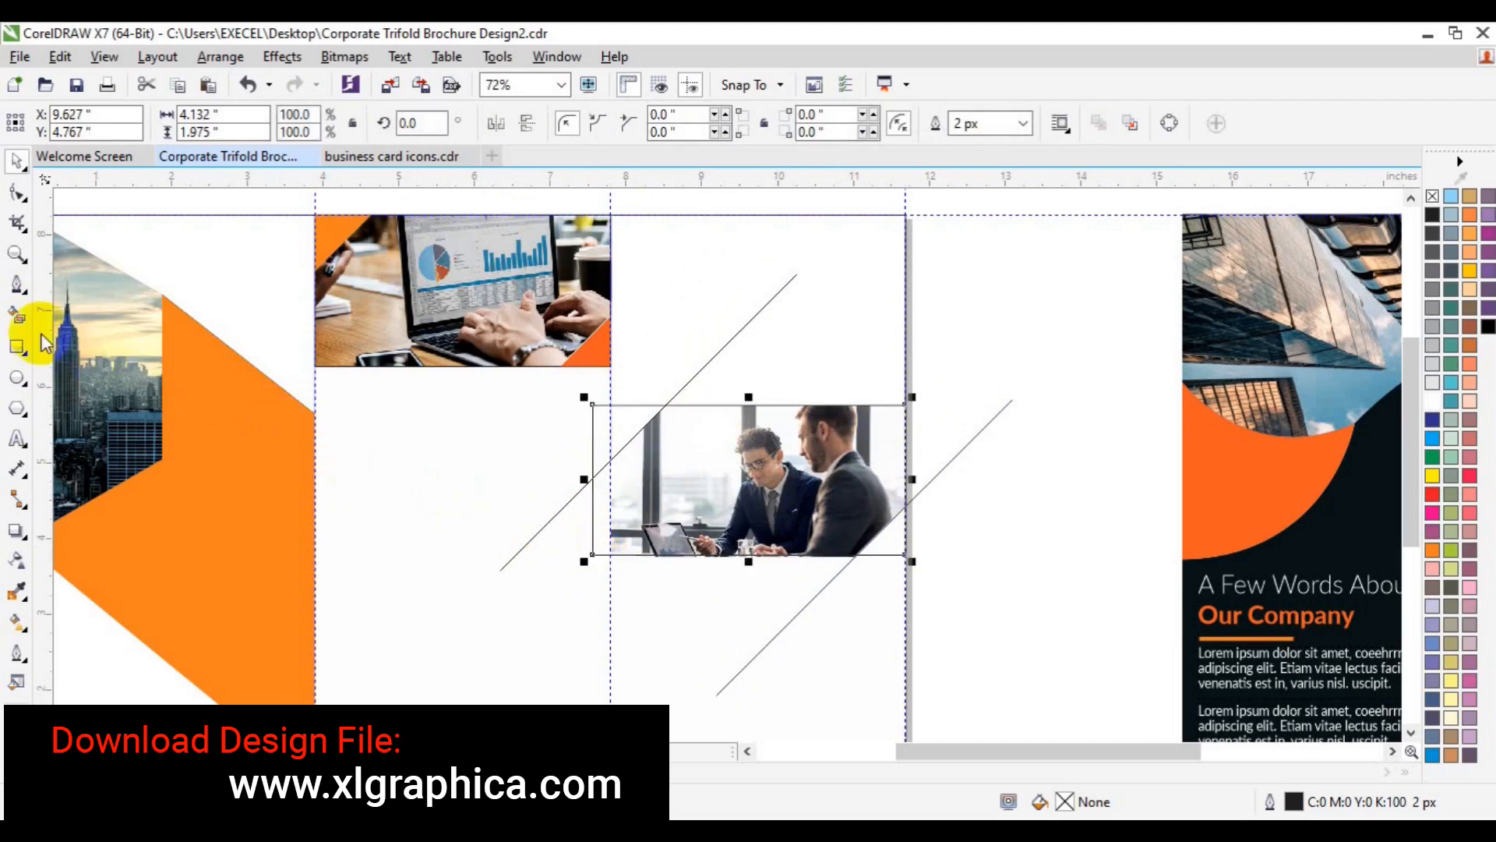
- Smart Fill the meeting photo's two cut corners, colouring the upper-left triangle orange and the lower-right triangle dark orange
{"action": "left_click", "coordinate": [16, 315]}
{"action": "left_click", "coordinate": [632, 427]}
{"action": "left_click", "coordinate": [896, 533]}
{"action": "left_click", "coordinate": [634, 431]}
{"action": "left_click", "coordinate": [296, 771]}
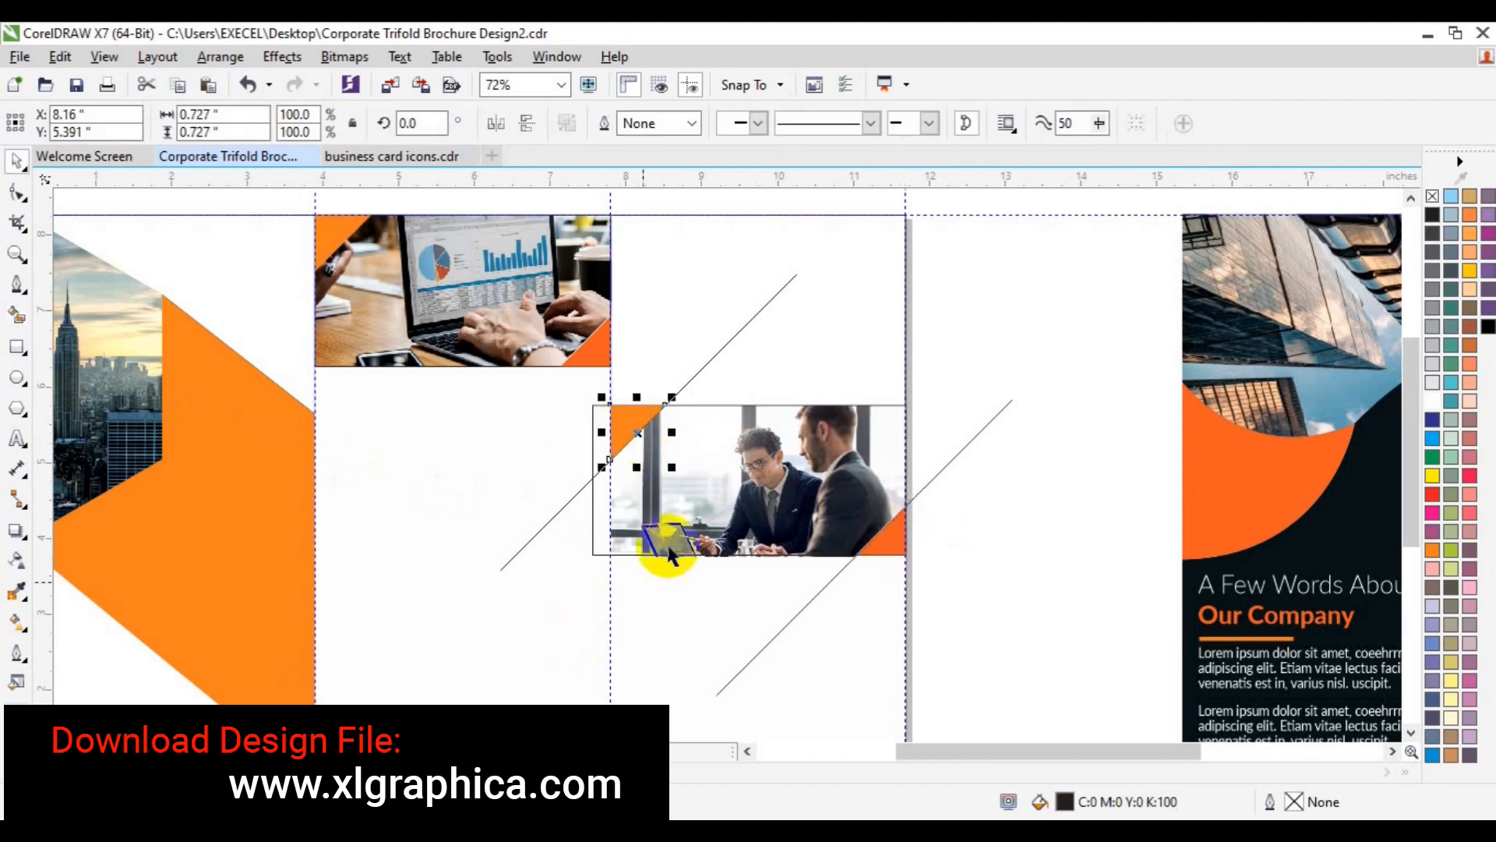
- Delete the helper rectangle around the meeting photo and both diagonal construction lines
{"action": "left_click", "coordinate": [594, 437]}
{"action": "key", "text": "Escape"}
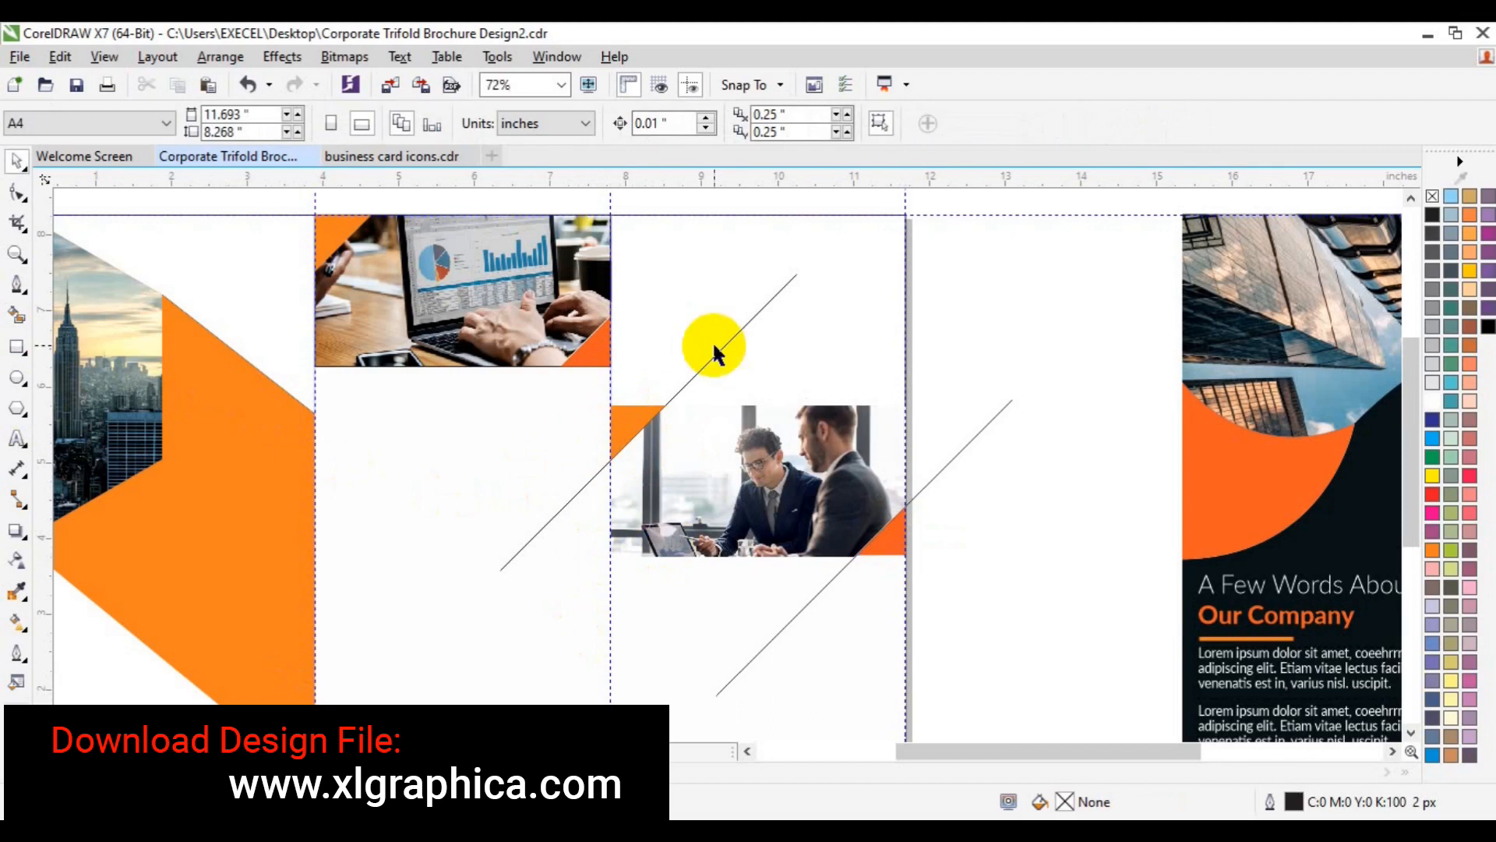
{"action": "left_click", "coordinate": [722, 352]}
{"action": "key", "text": "Delete"}
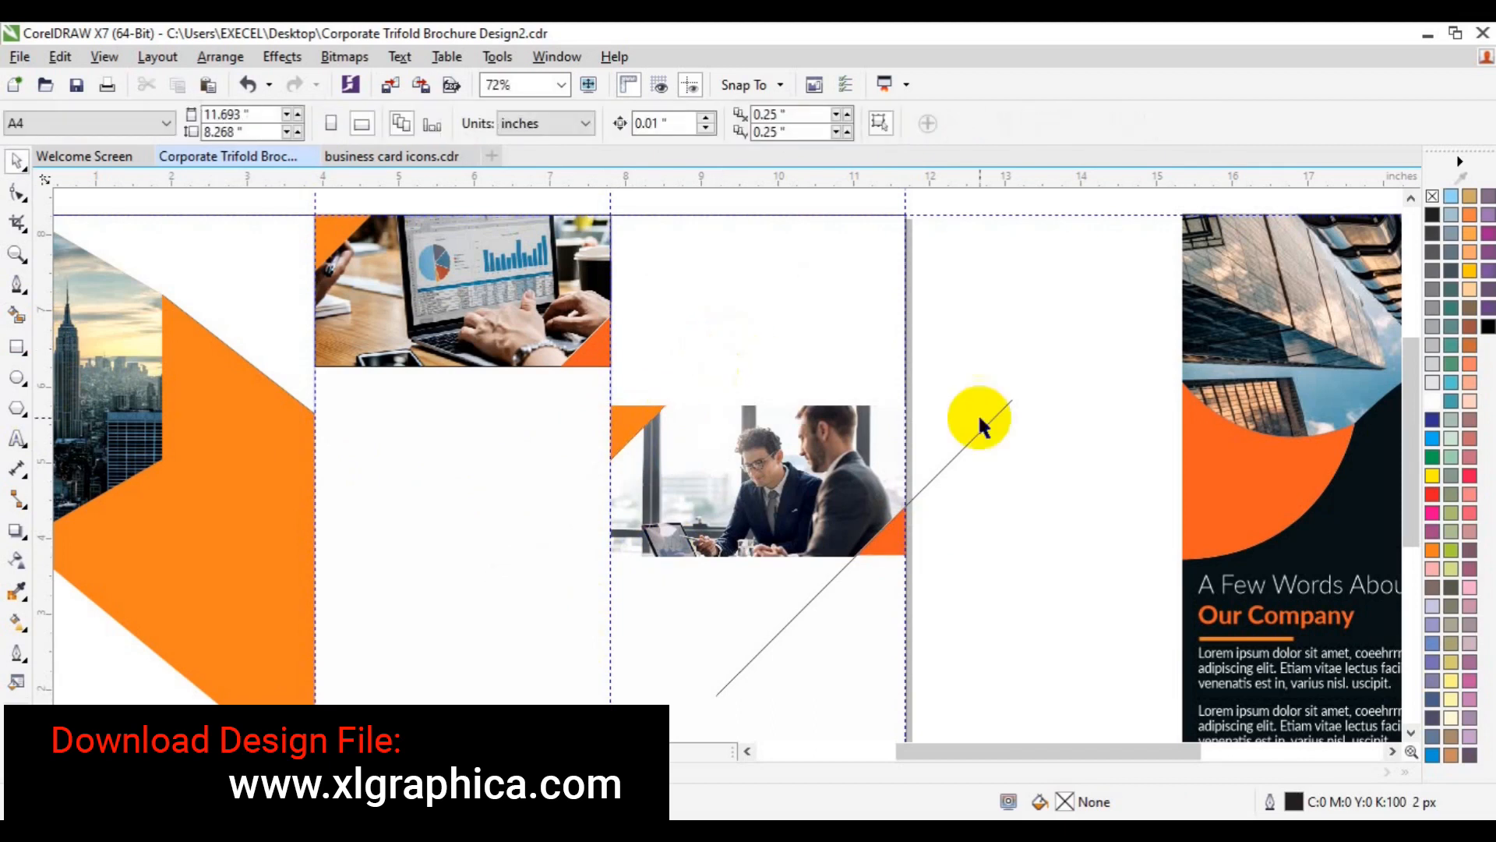
{"action": "left_click", "coordinate": [985, 421]}
{"action": "key", "text": "Delete"}
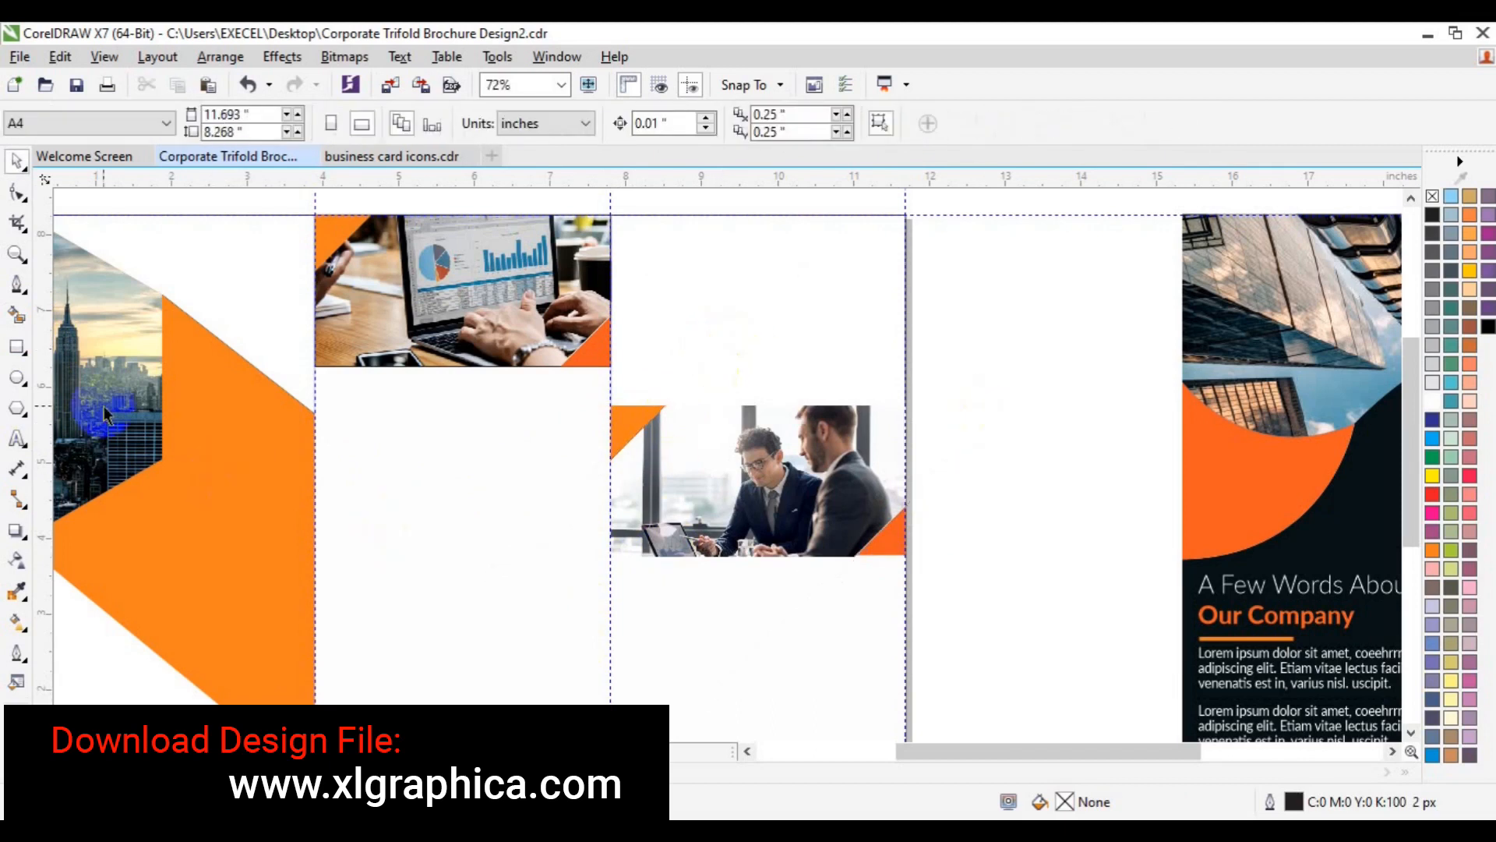
- Move the "A Few Words About Our Company" text block from the neighbouring design below the laptop photo in the middle panel and colour its text black
{"action": "left_click", "coordinate": [16, 254]}
{"action": "left_click", "coordinate": [150, 124]}
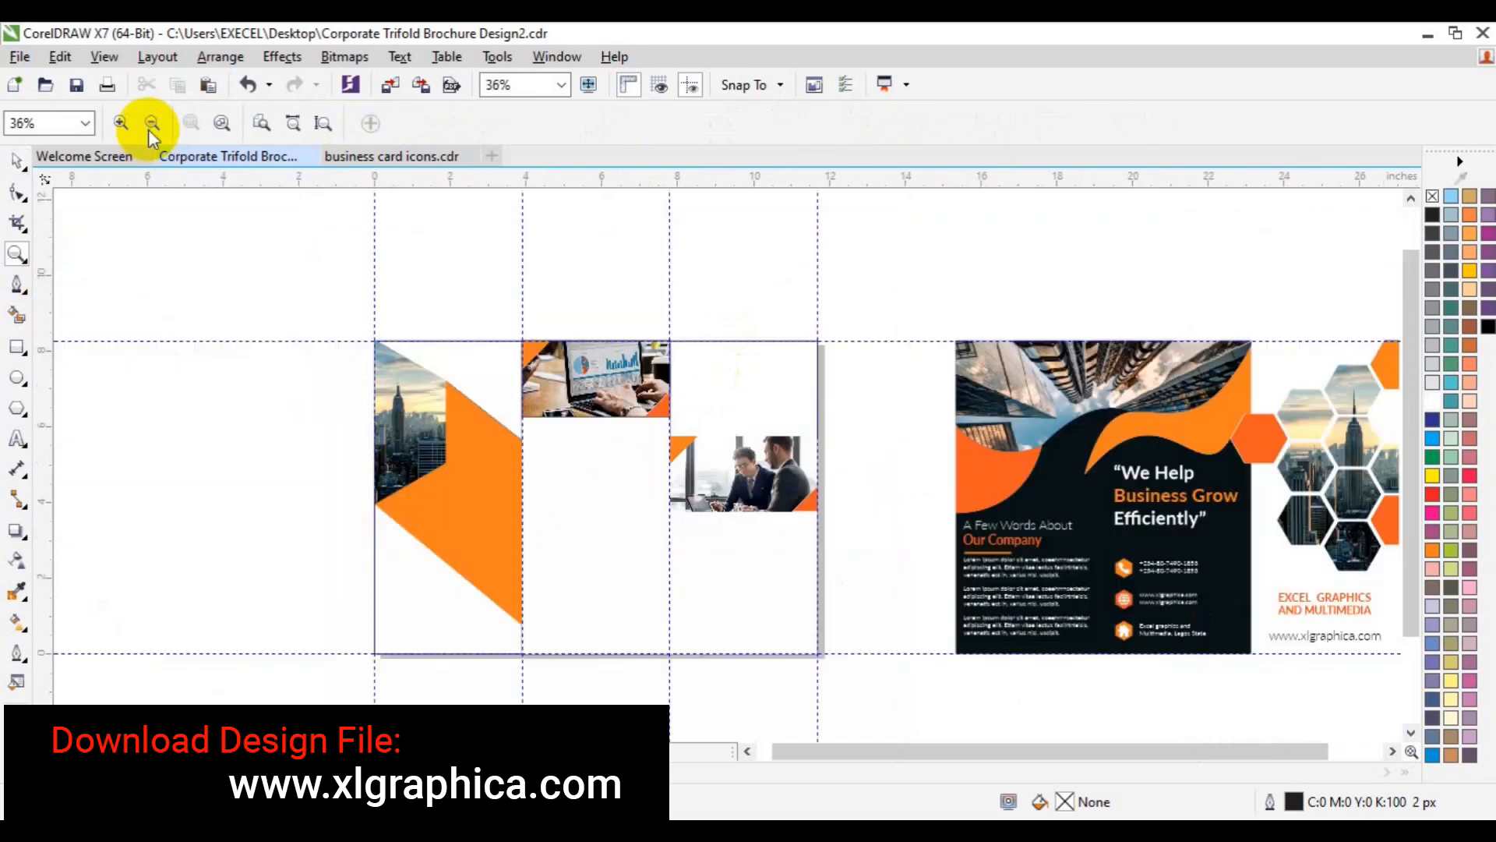
{"action": "left_click", "coordinate": [1391, 750]}
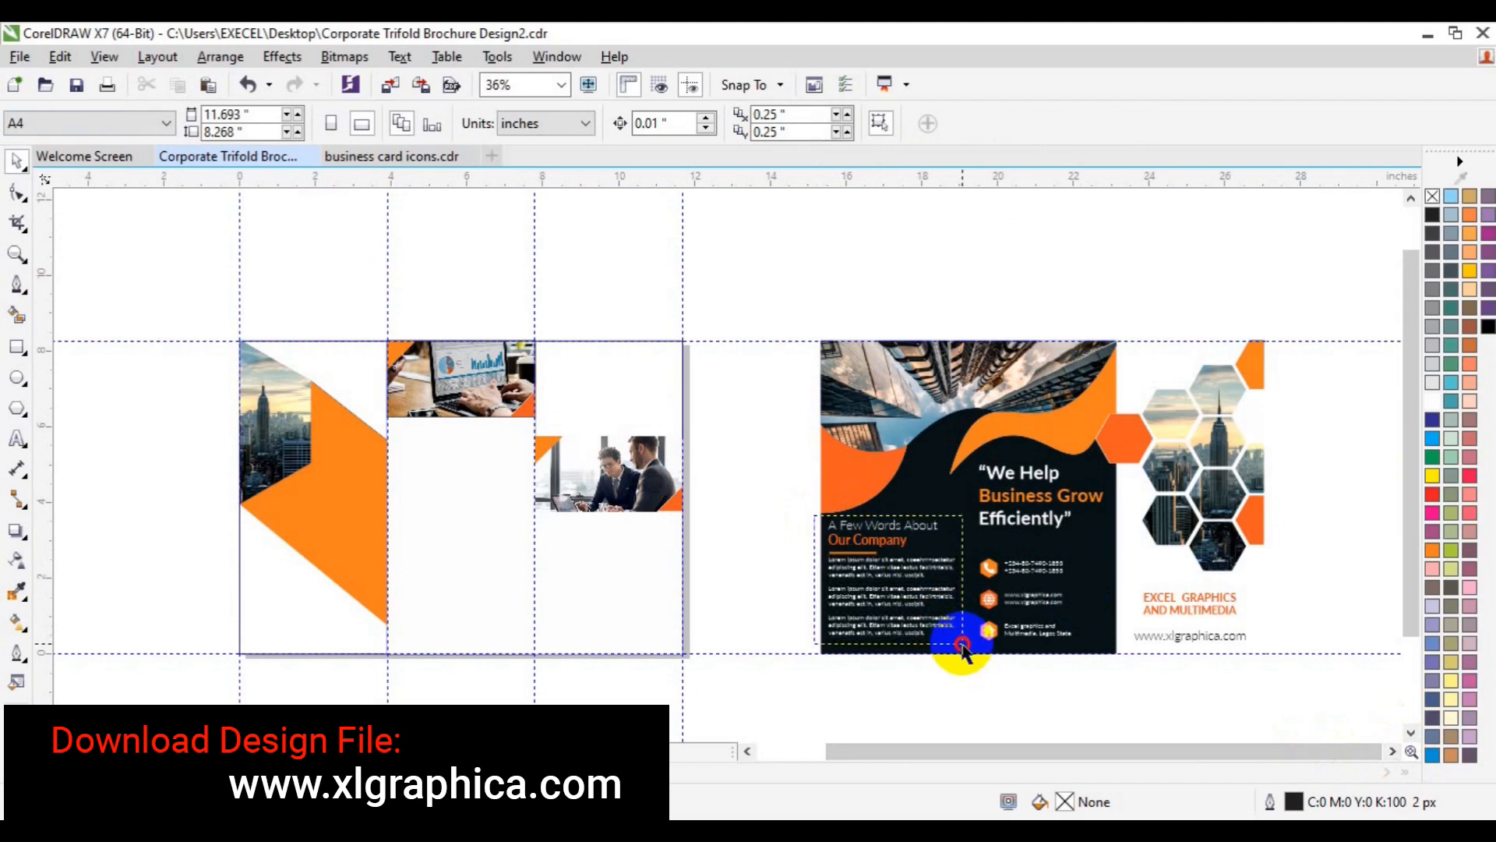
{"action": "left_click", "coordinate": [906, 581]}
{"action": "left_click_drag", "start_coordinate": [907, 580], "coordinate": [459, 489]}
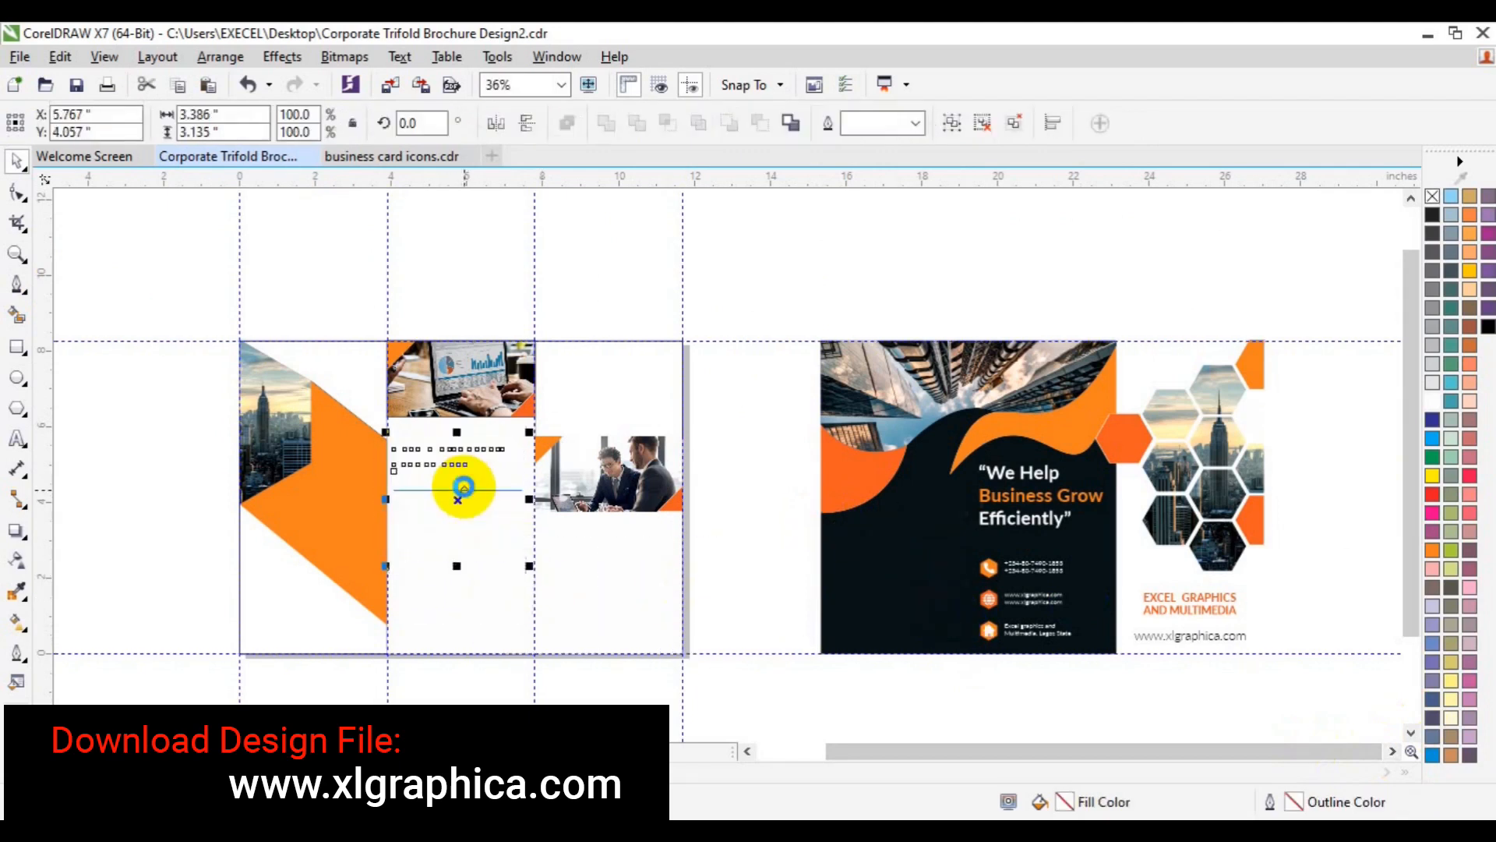
{"action": "left_click", "coordinate": [612, 615]}
{"action": "key", "text": "Delete"}
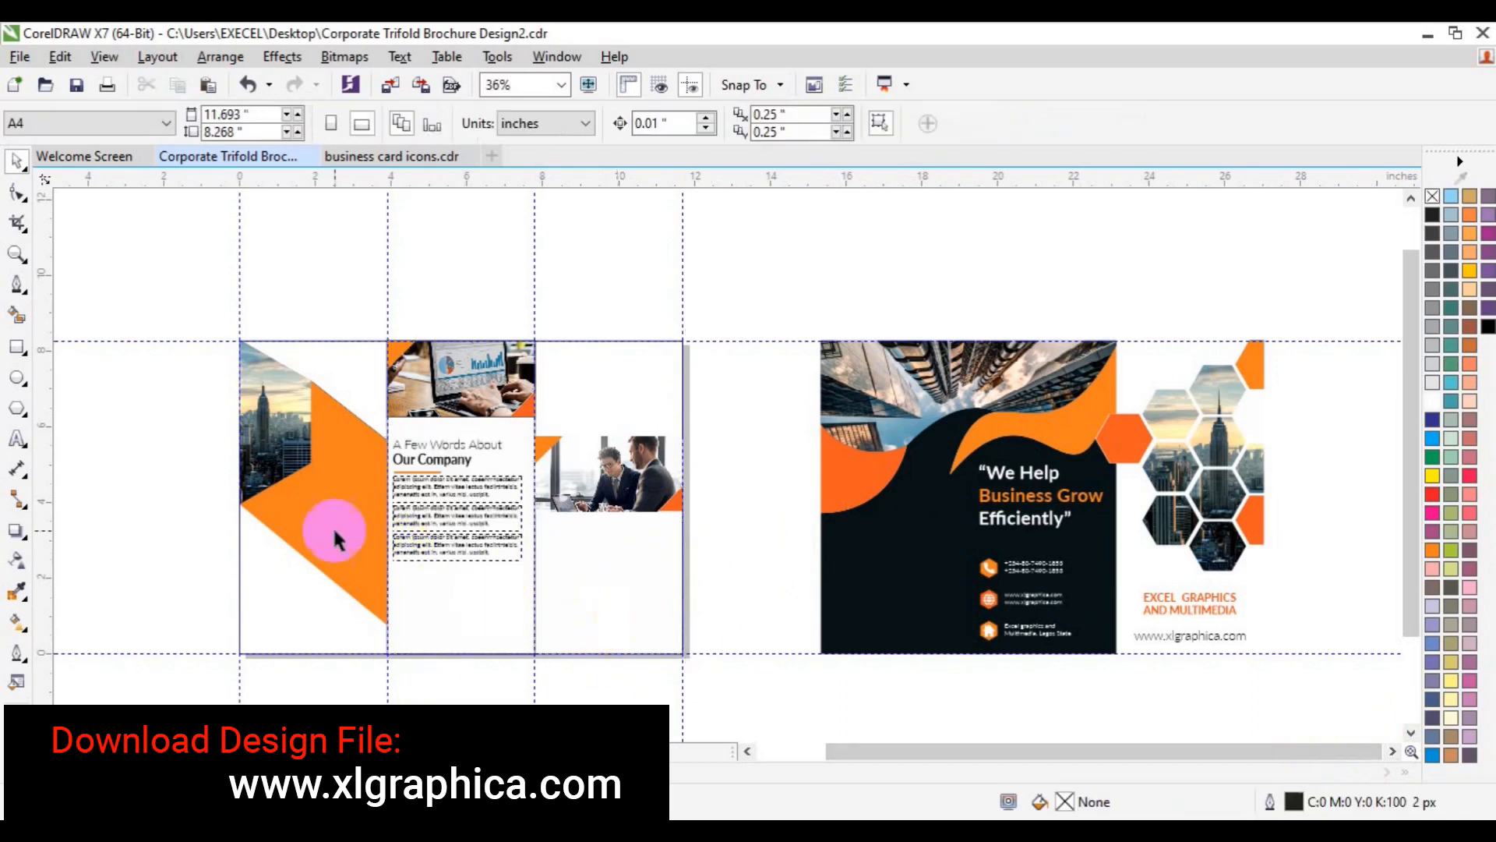
{"action": "left_click", "coordinate": [471, 512]}
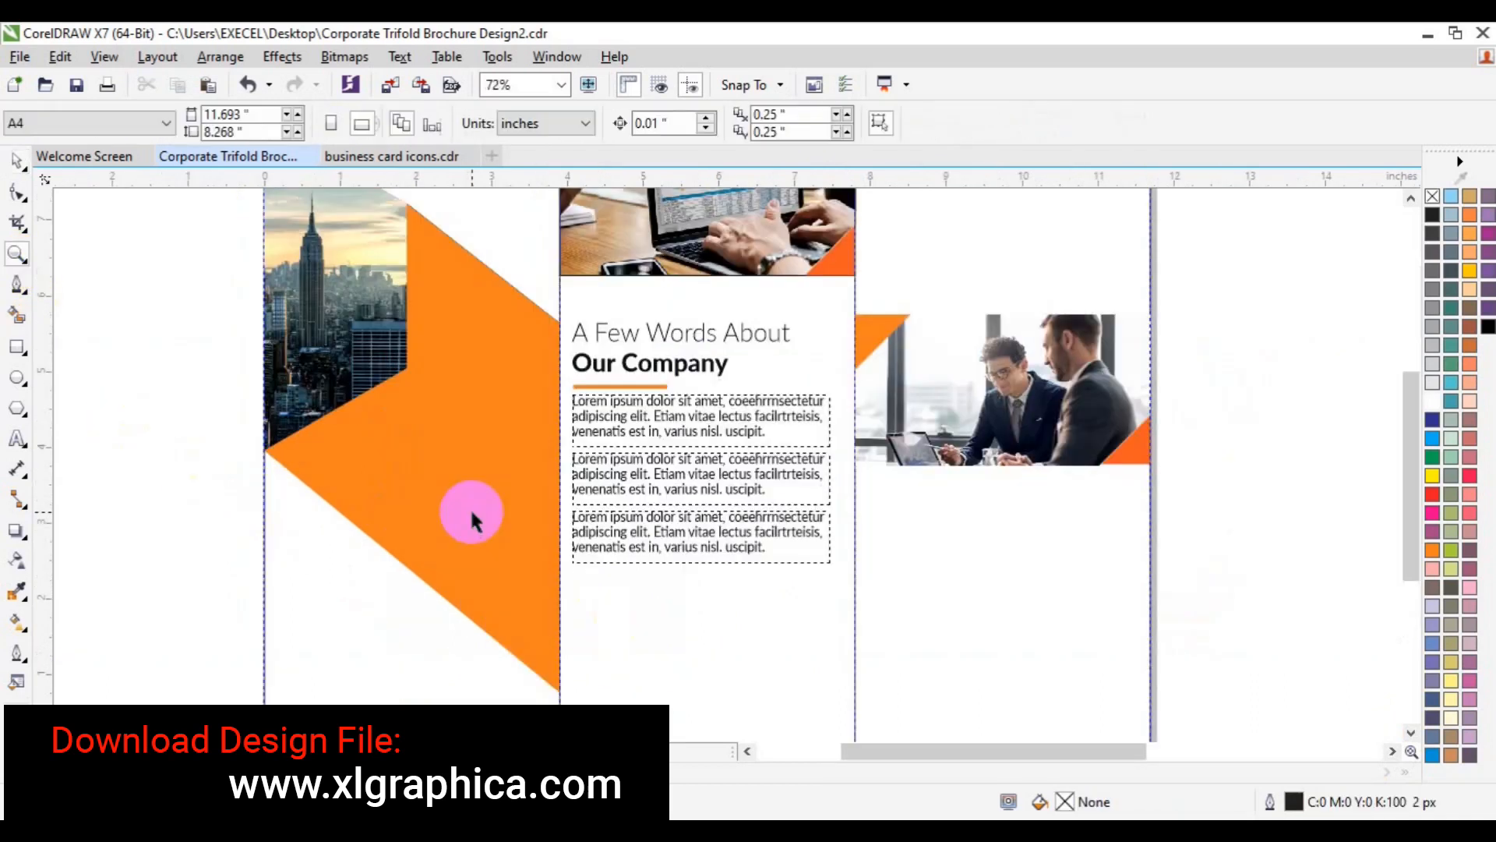
- Ungroup the middle panel's heading from its underline and replace "Company" with "Services" in the second line
{"action": "left_click", "coordinate": [613, 365]}
{"action": "left_click", "coordinate": [699, 122]}
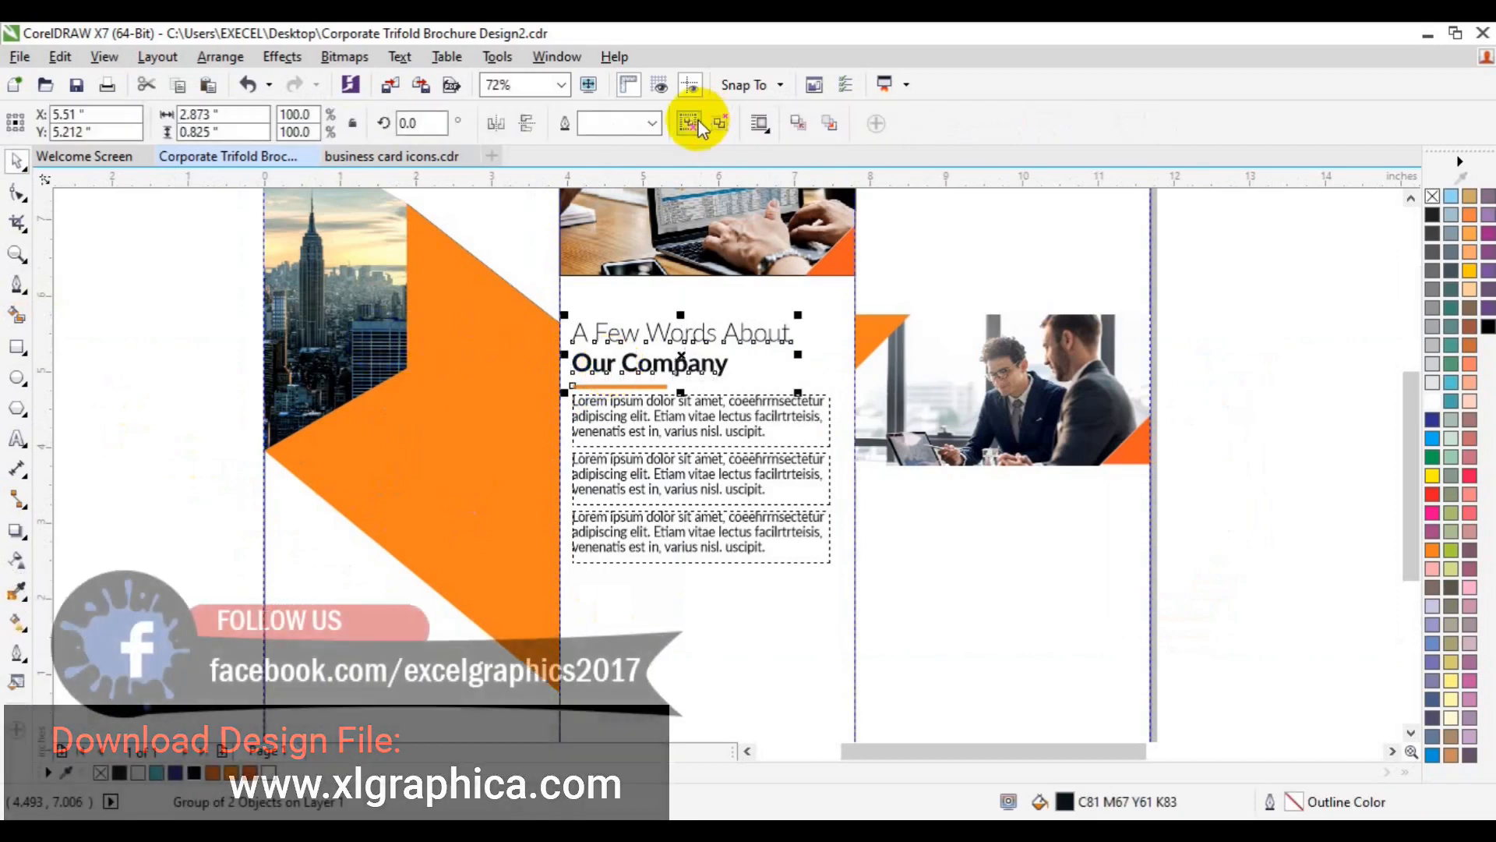
{"action": "left_click", "coordinate": [196, 439]}
{"action": "left_click", "coordinate": [17, 438]}
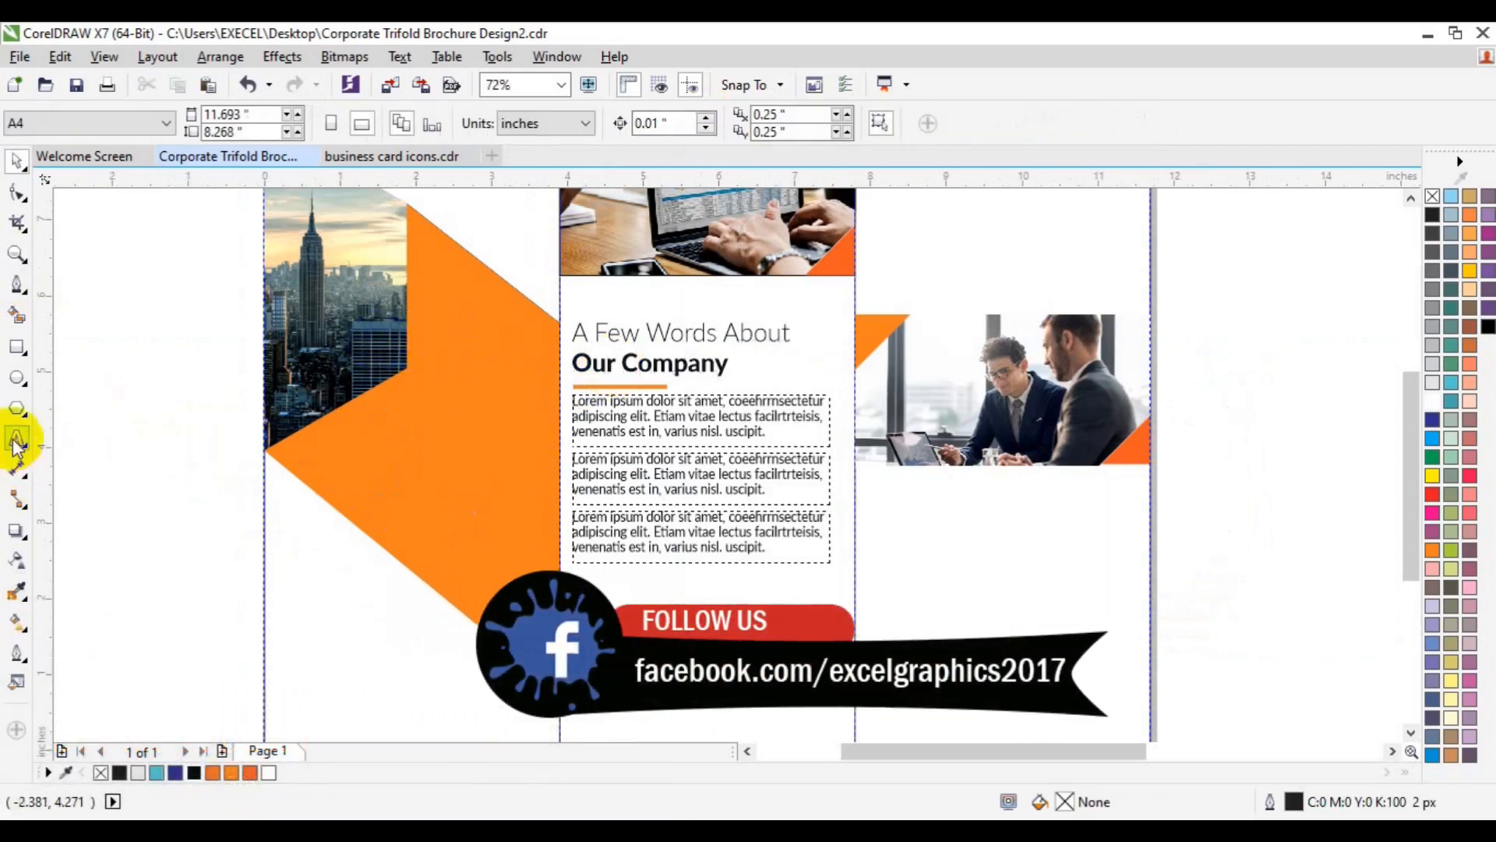
{"action": "left_click", "coordinate": [577, 333]}
{"action": "left_click", "coordinate": [575, 363]}
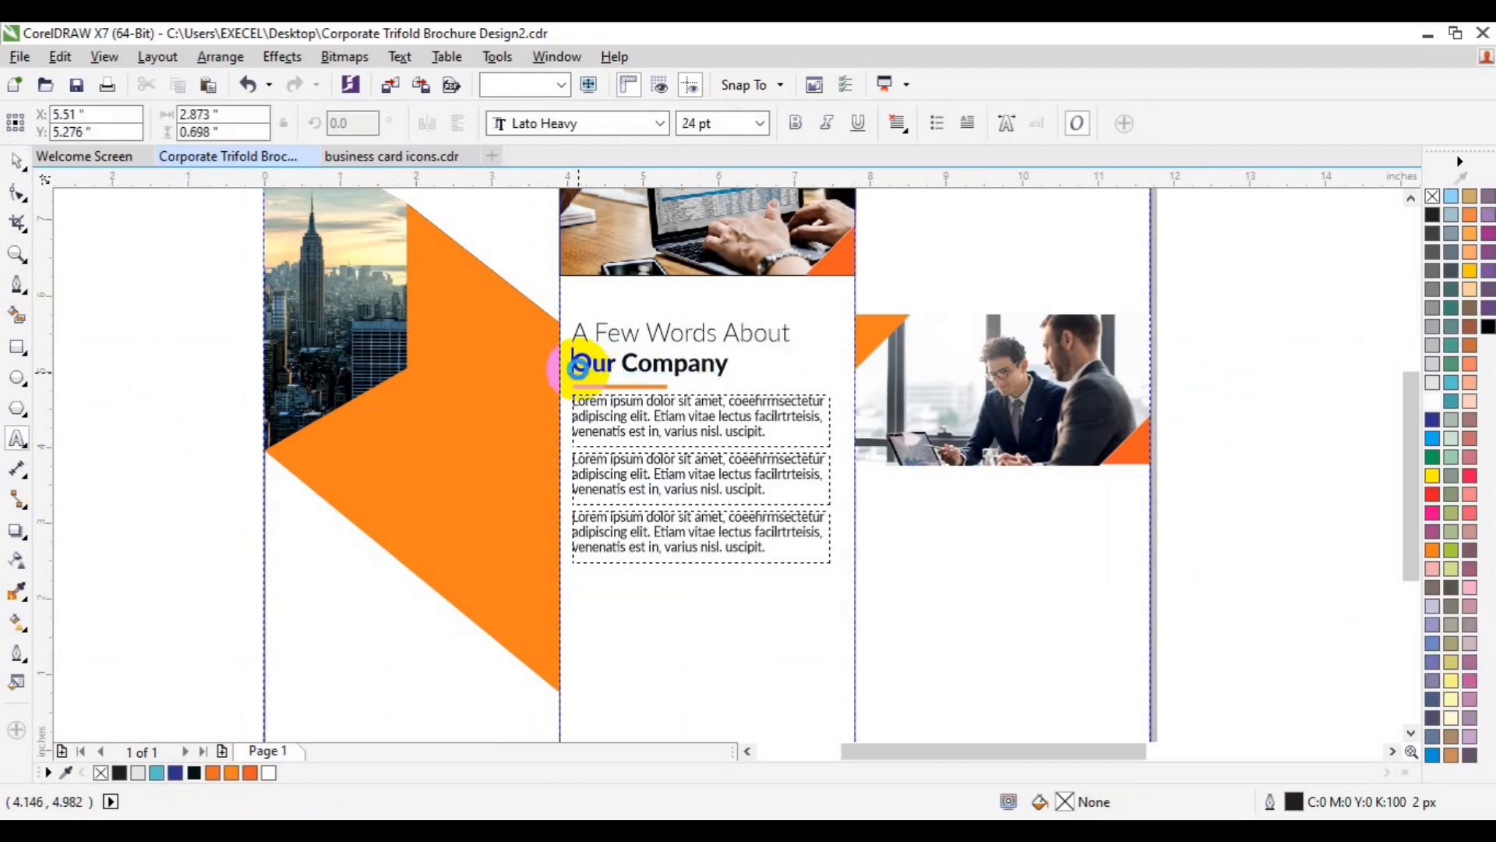
{"action": "left_click", "coordinate": [576, 364]}
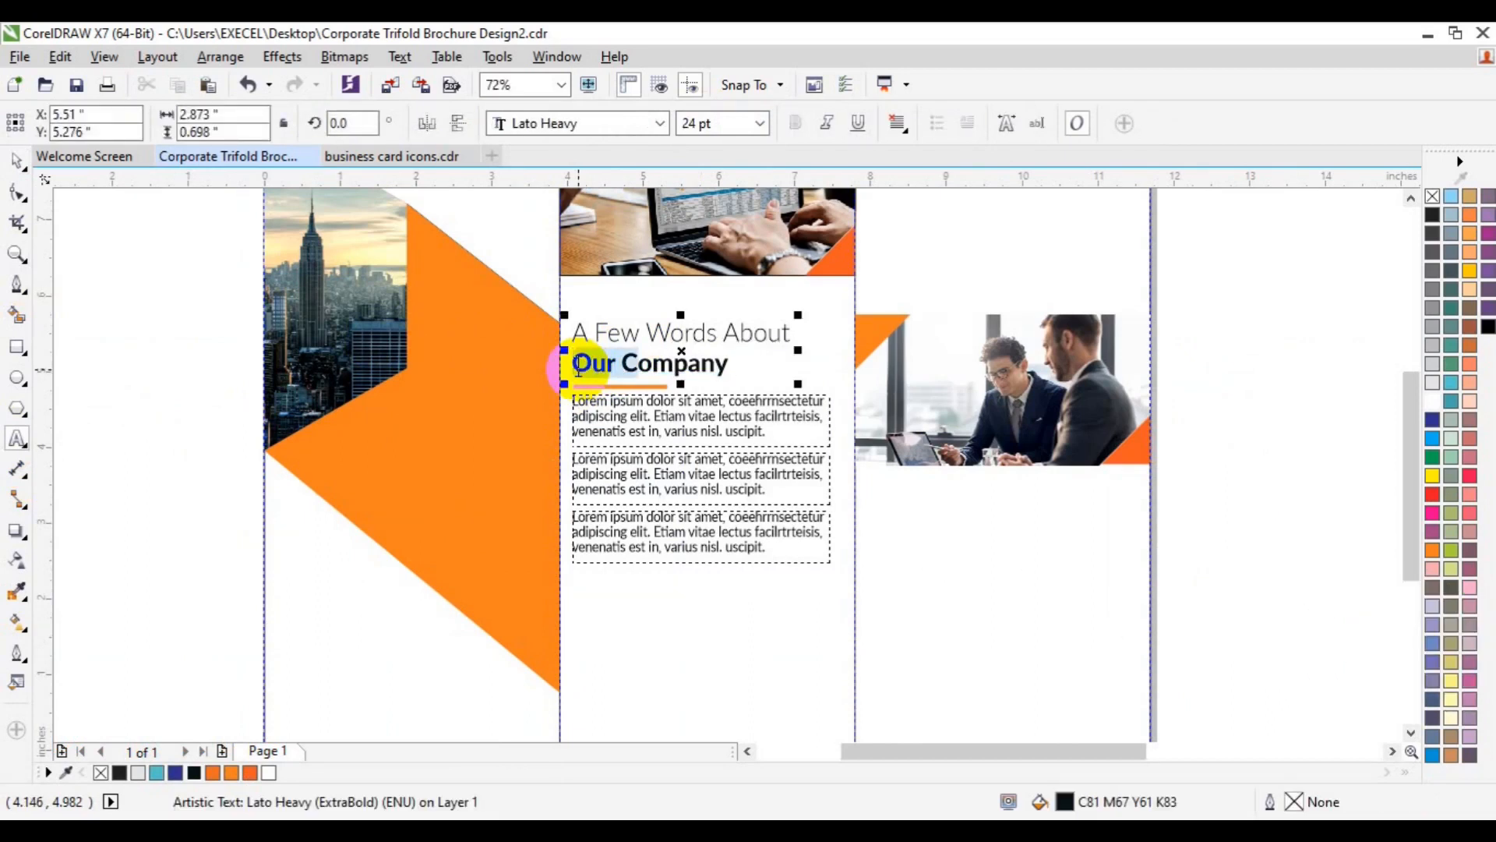
{"action": "key", "text": "shift+Right"}
{"action": "left_click", "coordinate": [627, 364]}
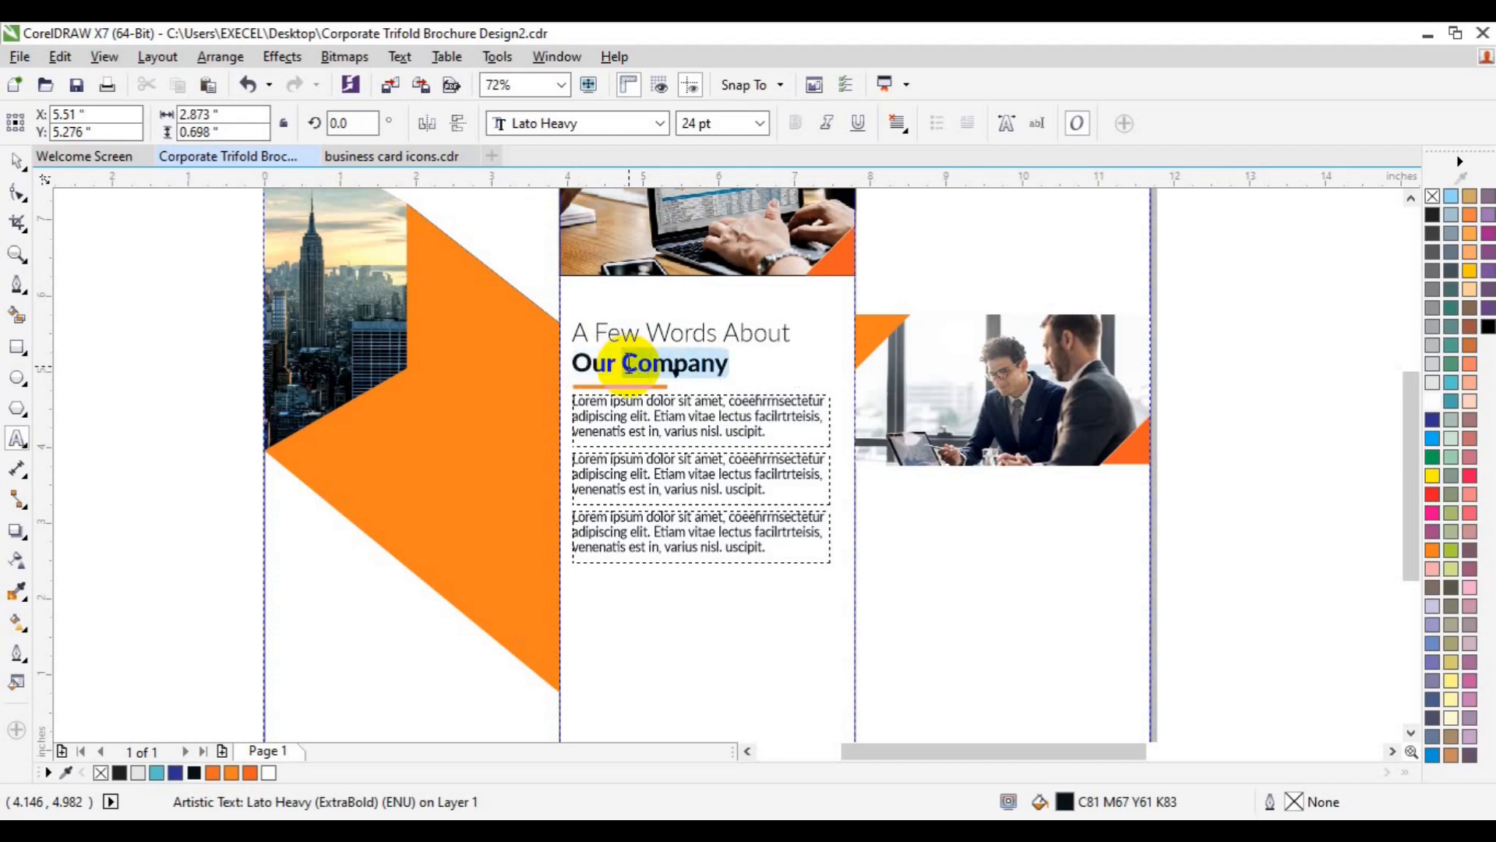
{"action": "type", "text": "$"}
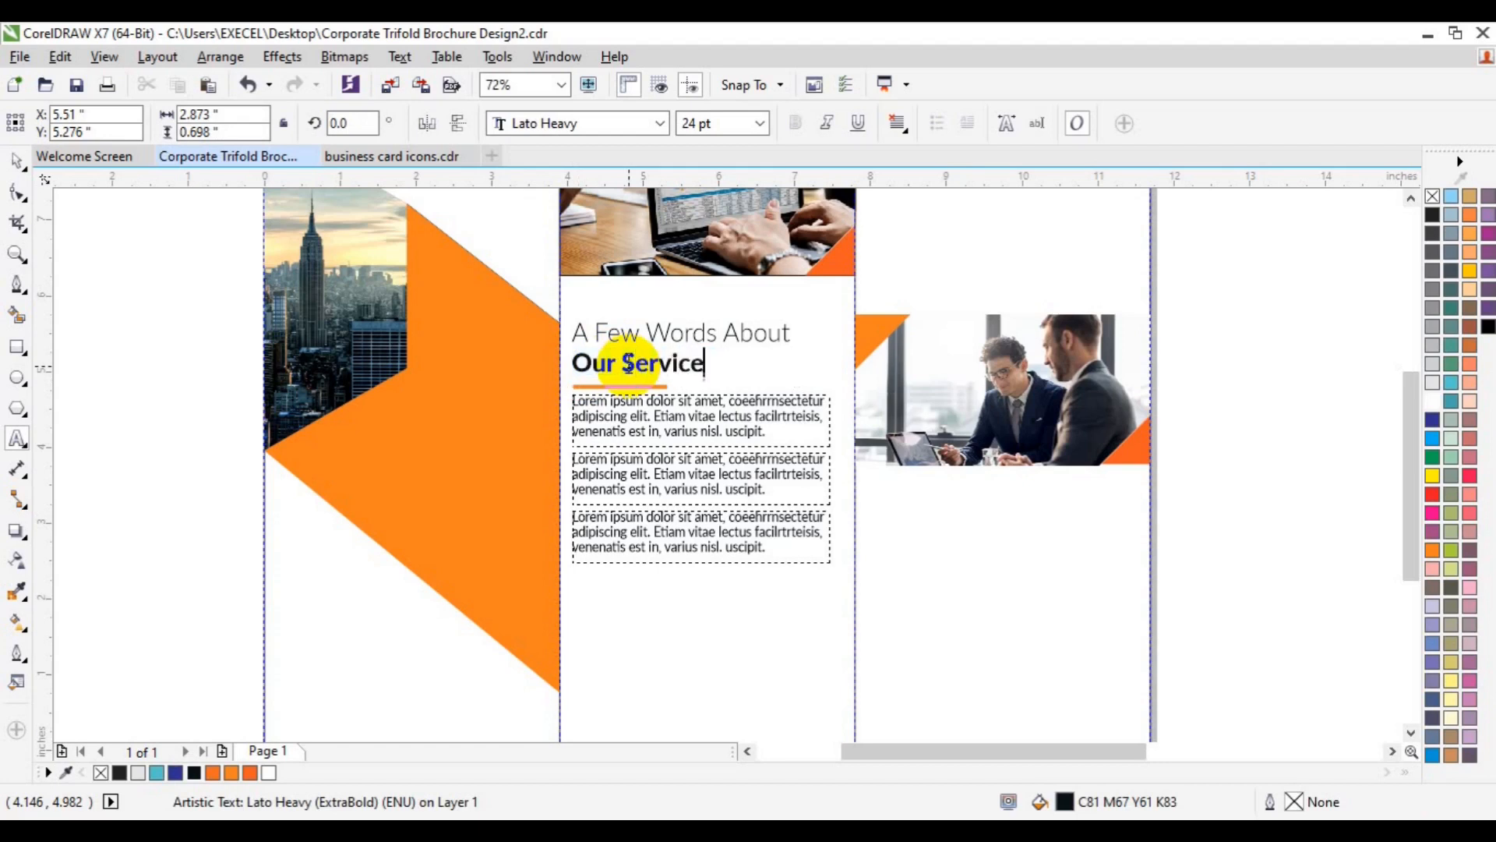
- Replace "A Few Words" with "What Customer Says" in the first line of the middle panel's heading
{"action": "left_click", "coordinate": [577, 334]}
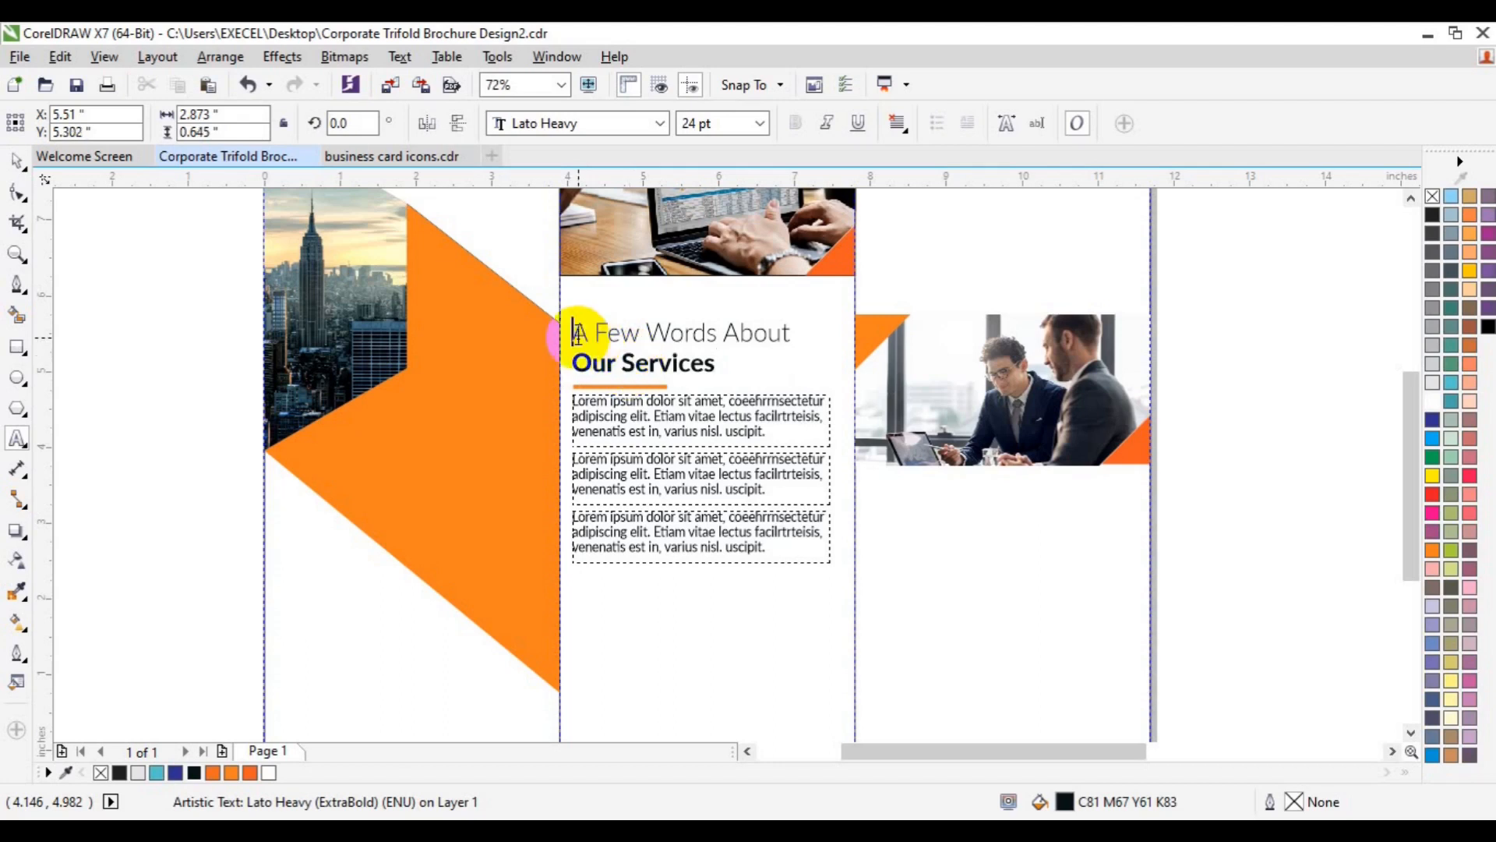
{"action": "key", "text": "ctrl+a"}
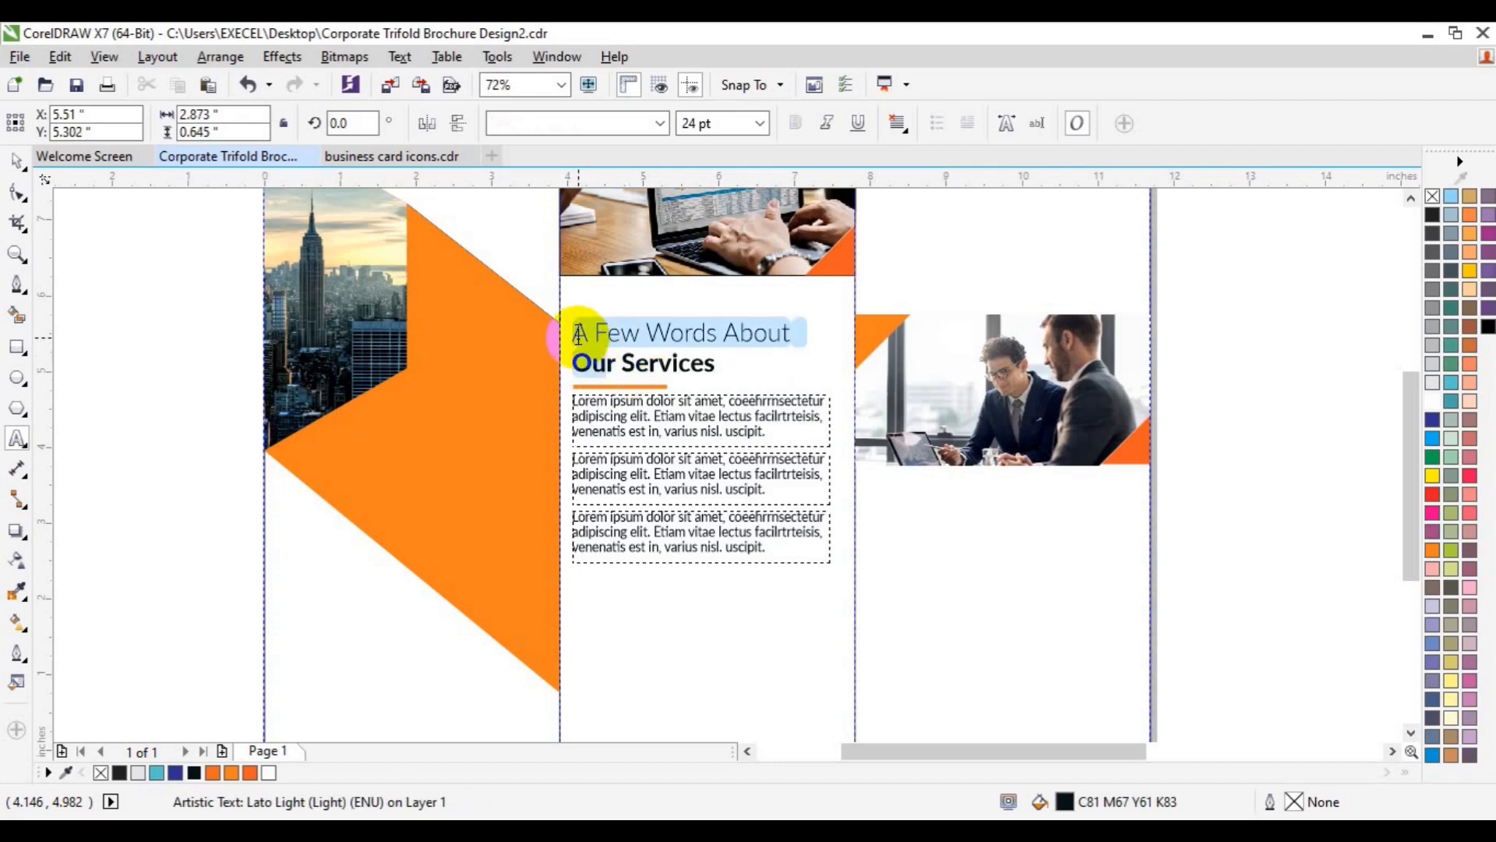
{"action": "key", "text": "shift+Left"}
{"action": "key", "text": "shift+Left"}
{"action": "key", "text": "shift+Left"}
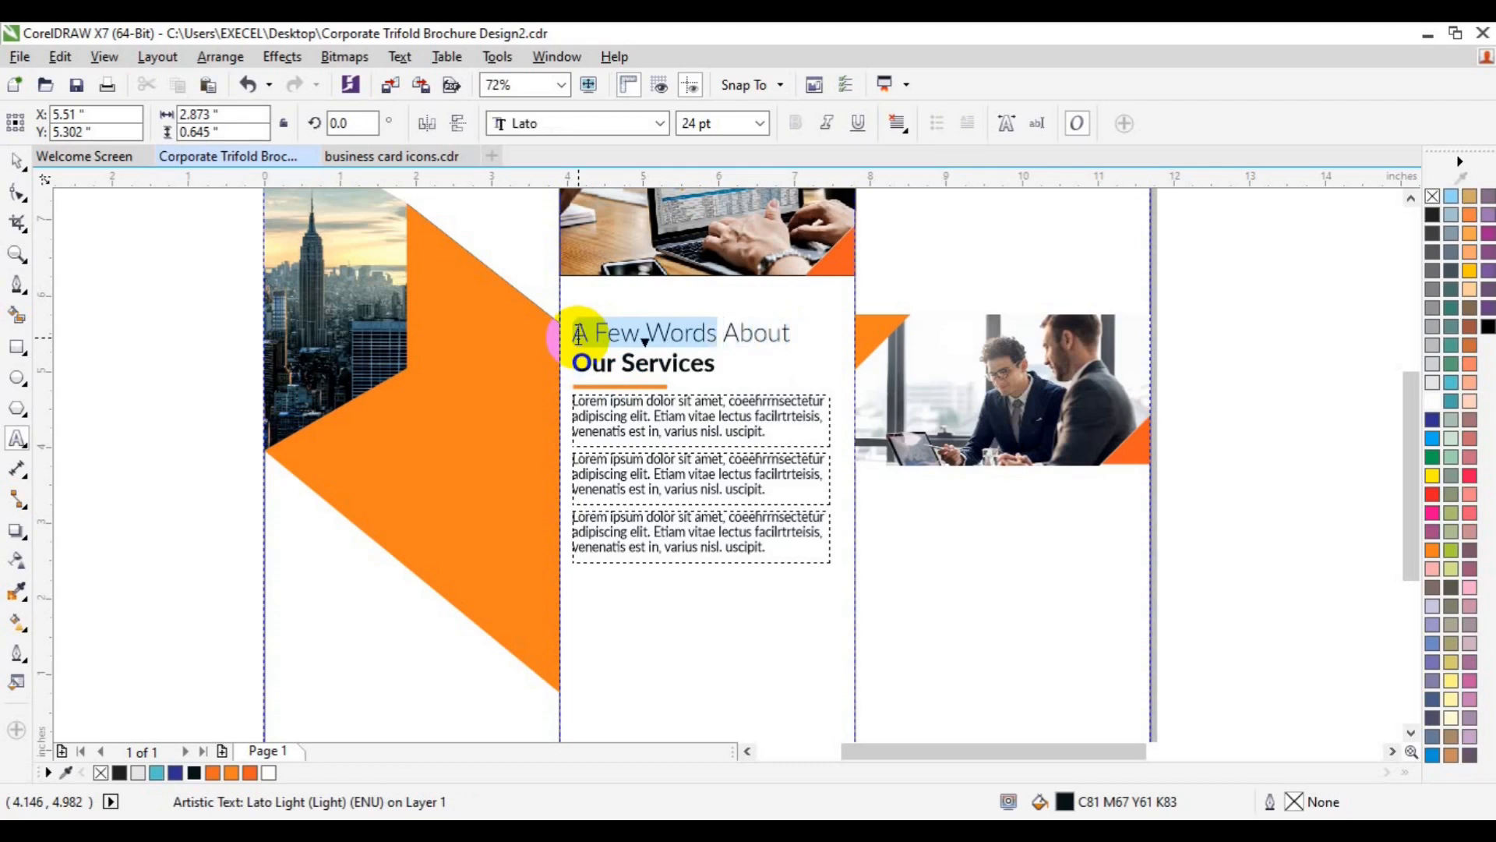
{"action": "type", "text": "W"}
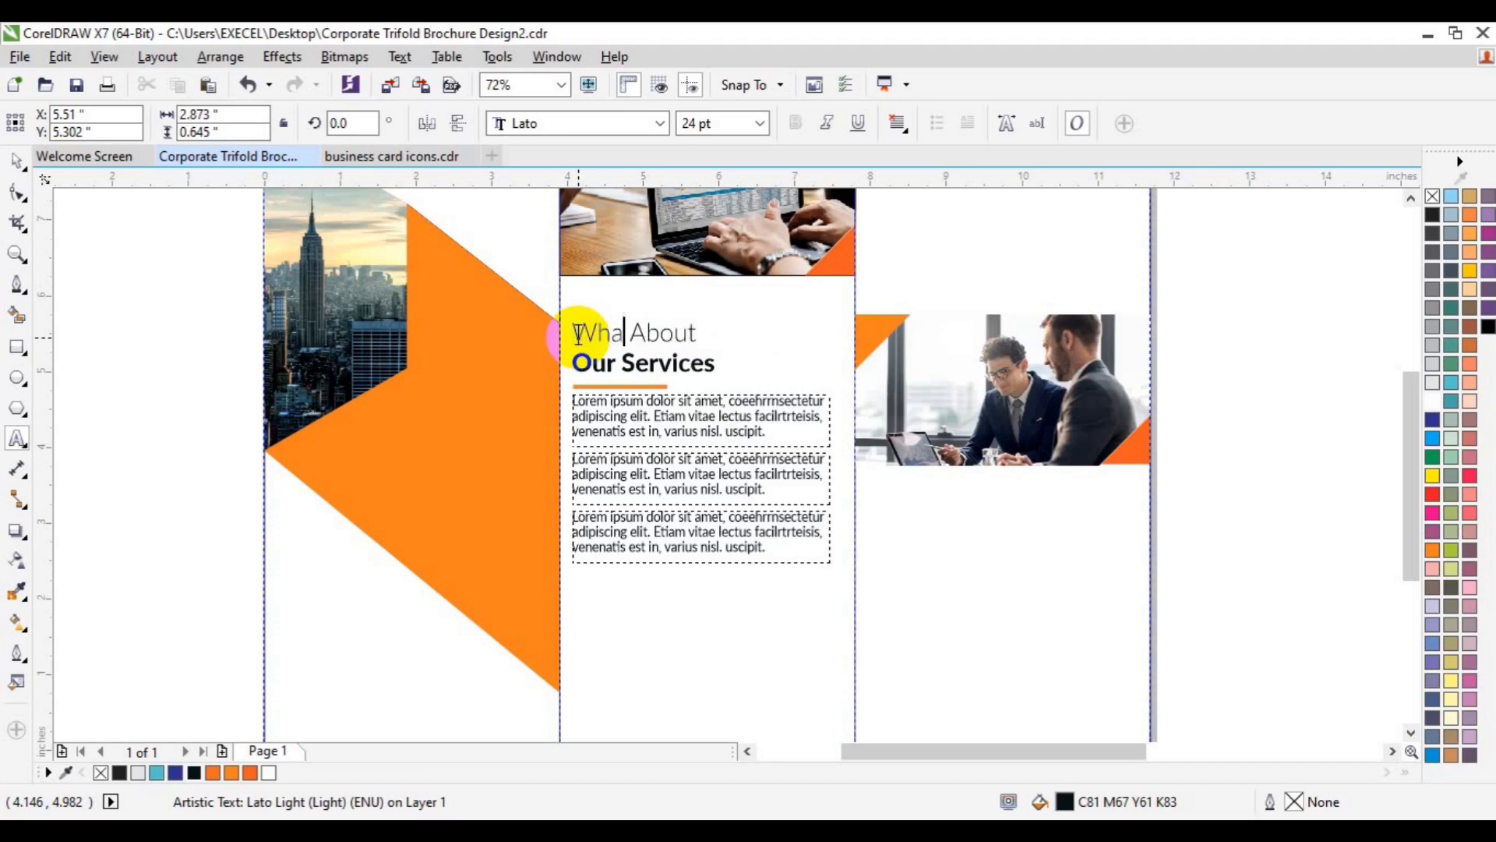
{"action": "type", "text": "hat Customer Says"}
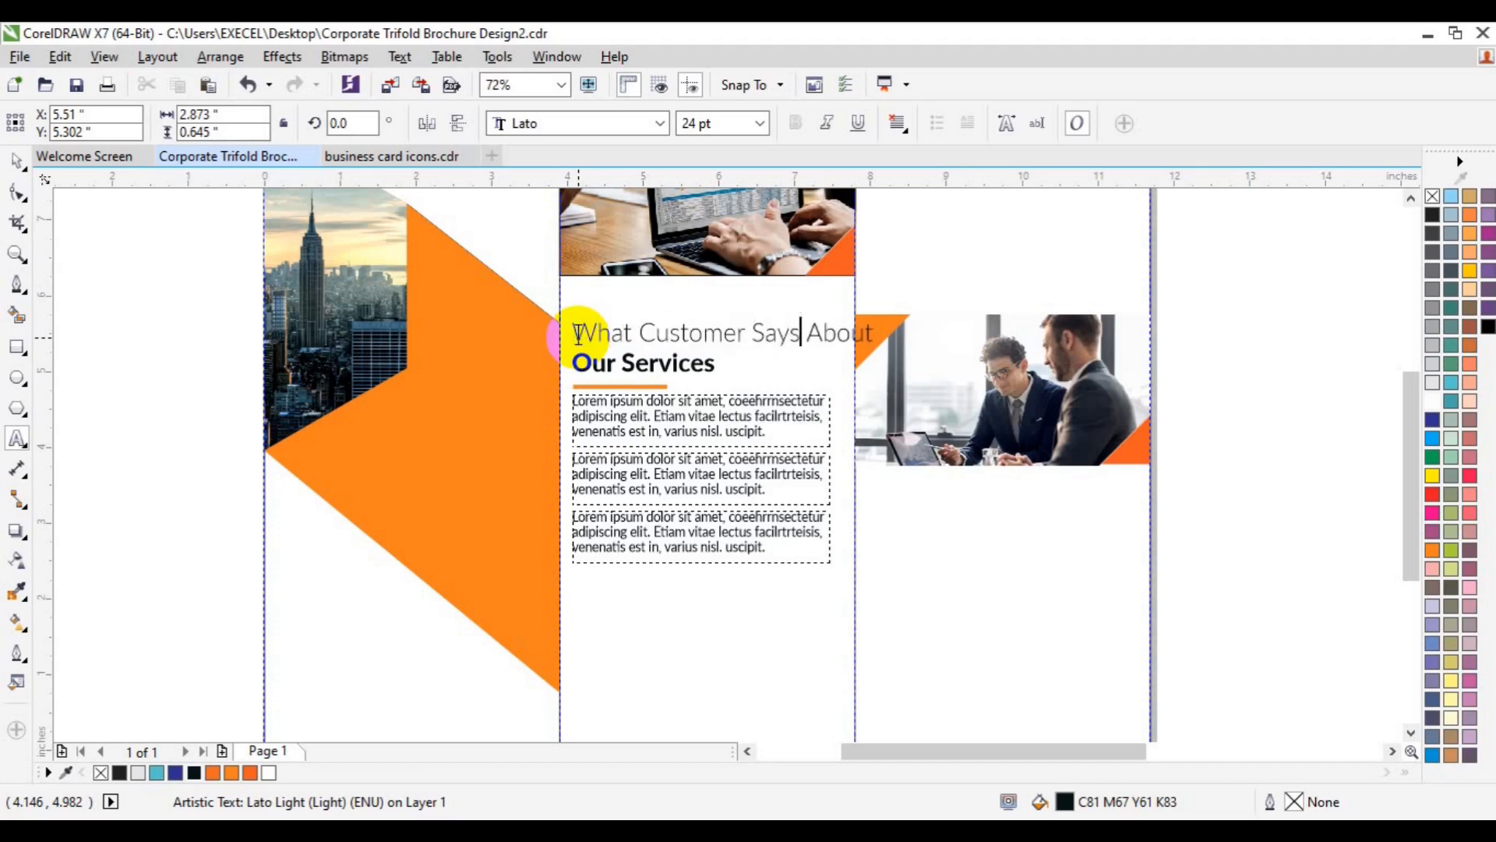
- Set the whole "What Customer Says About Our Services" heading to the Lato font at 18 pt
{"action": "key", "text": "ctrl+a"}
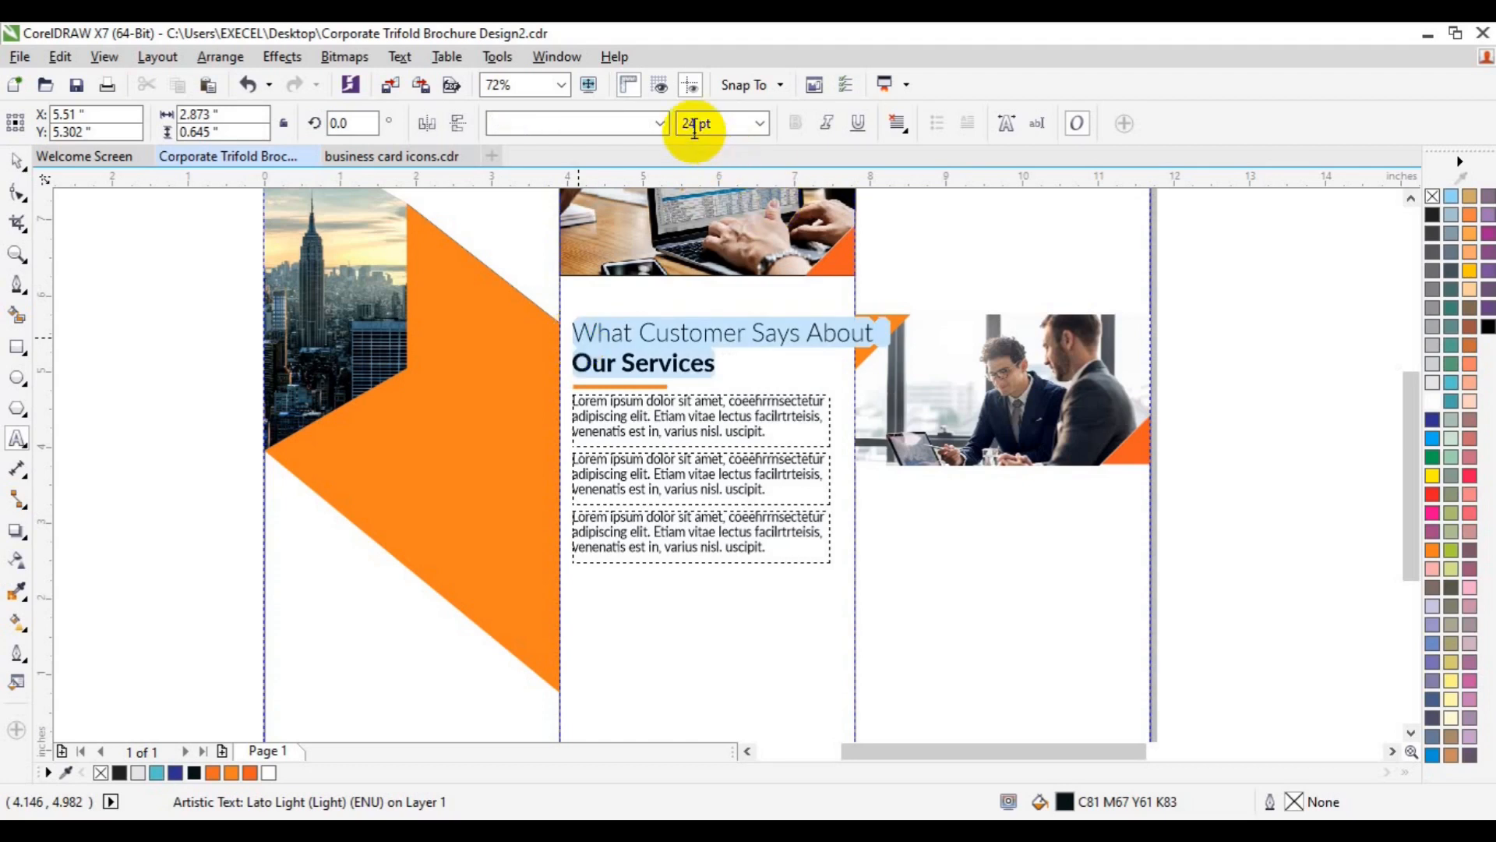
{"action": "key", "text": "BackSpace"}
{"action": "type", "text": "18"}
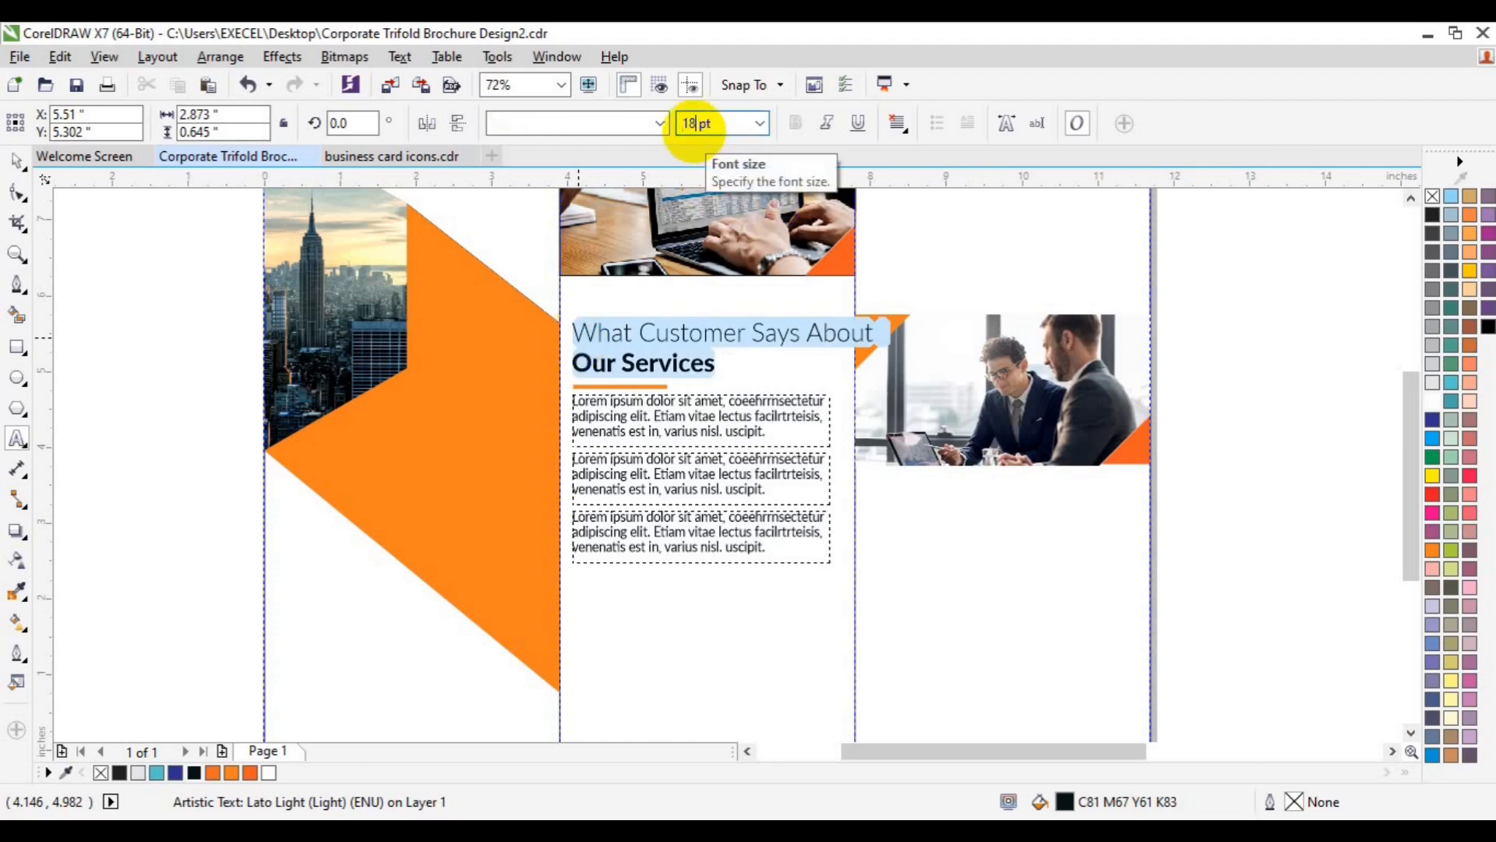
{"action": "key", "text": "Return"}
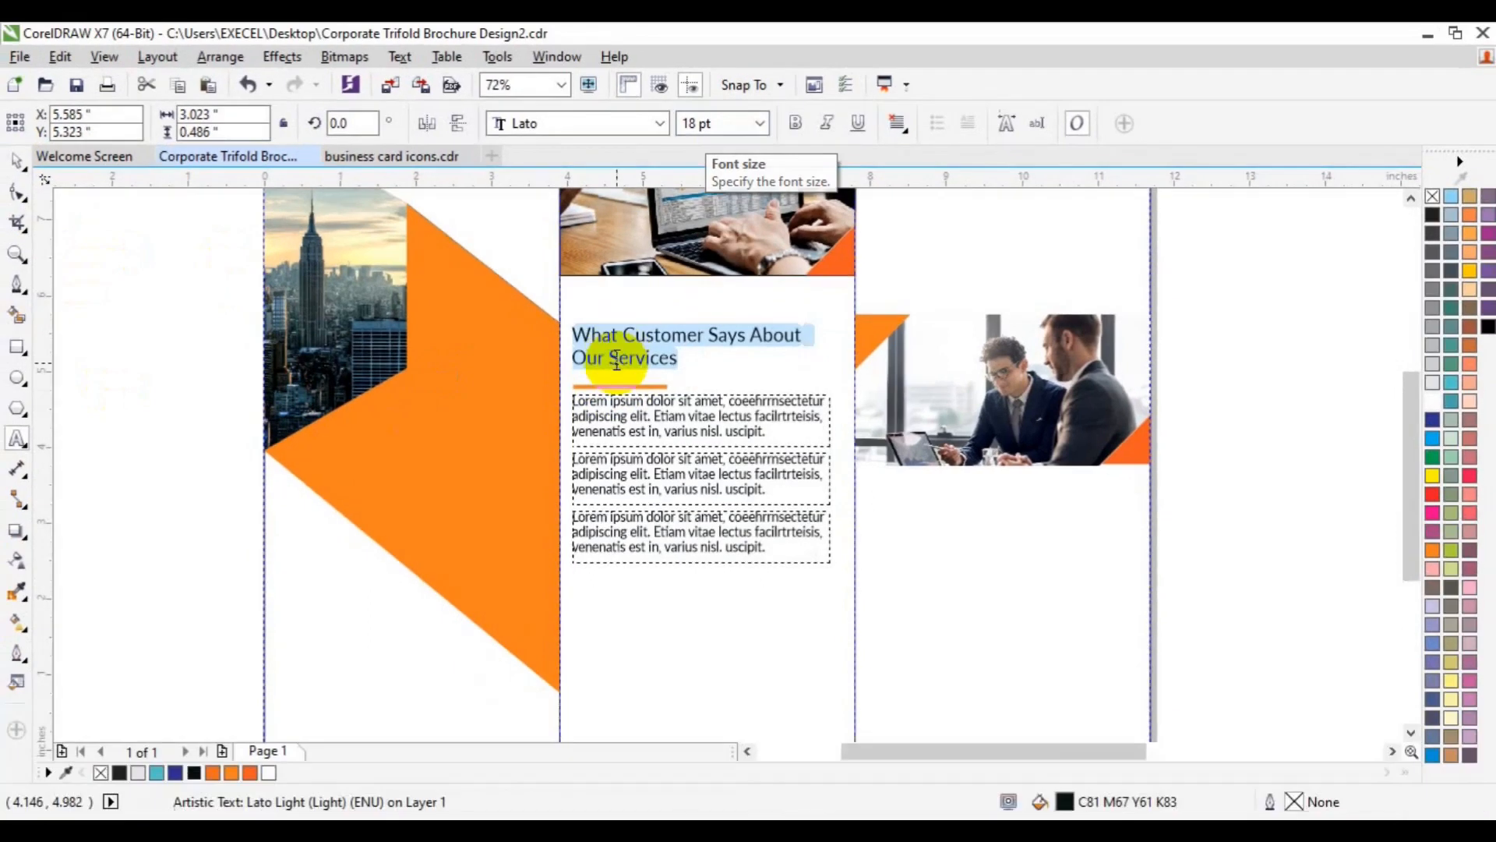
- Make the heading's second line, "Our Services", bold and colour it dark orange
{"action": "left_click", "coordinate": [618, 360]}
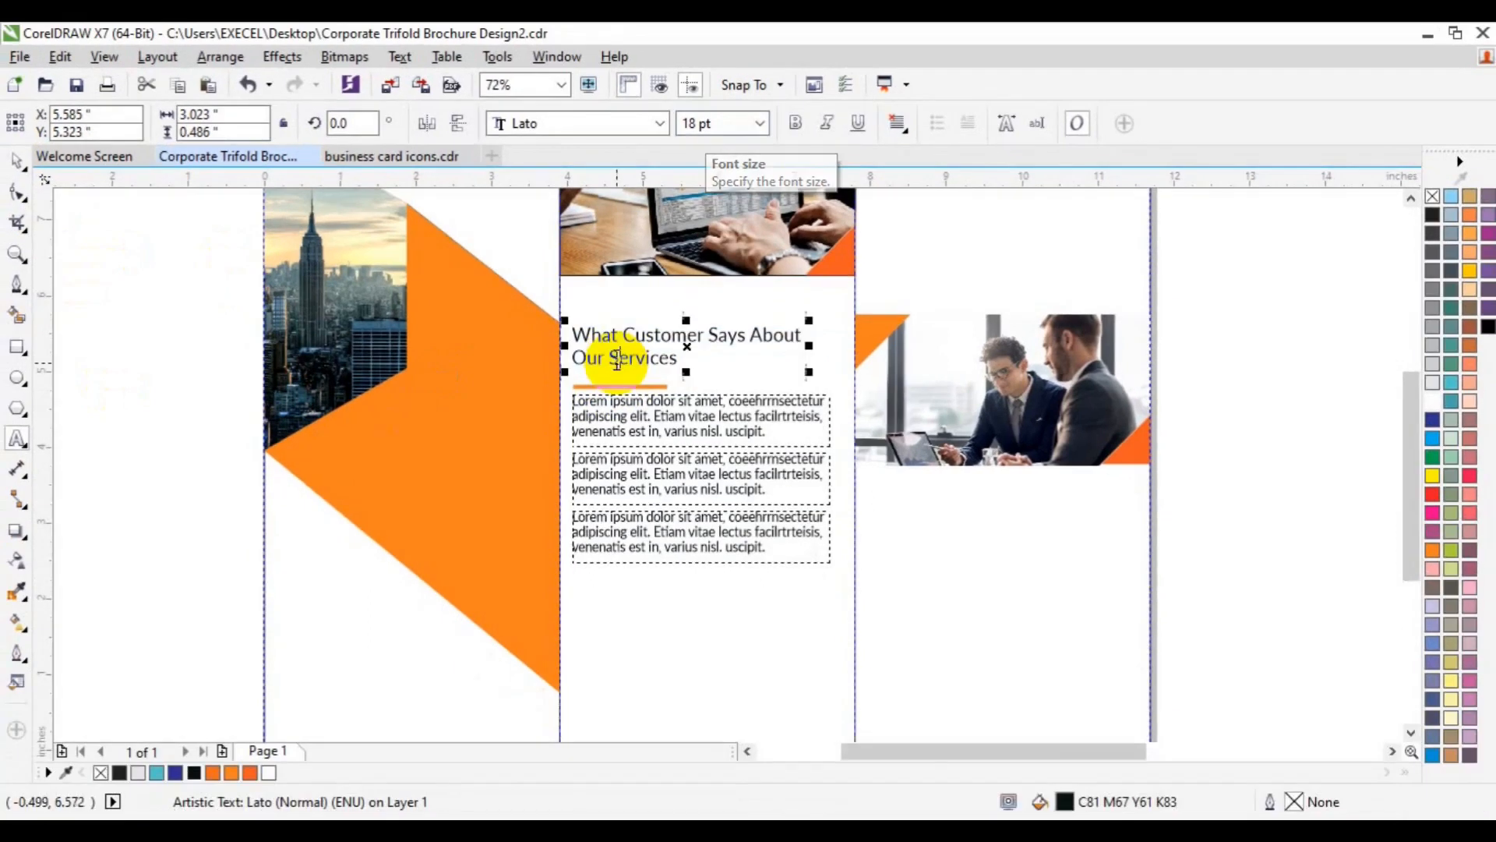
{"action": "left_click", "coordinate": [575, 359]}
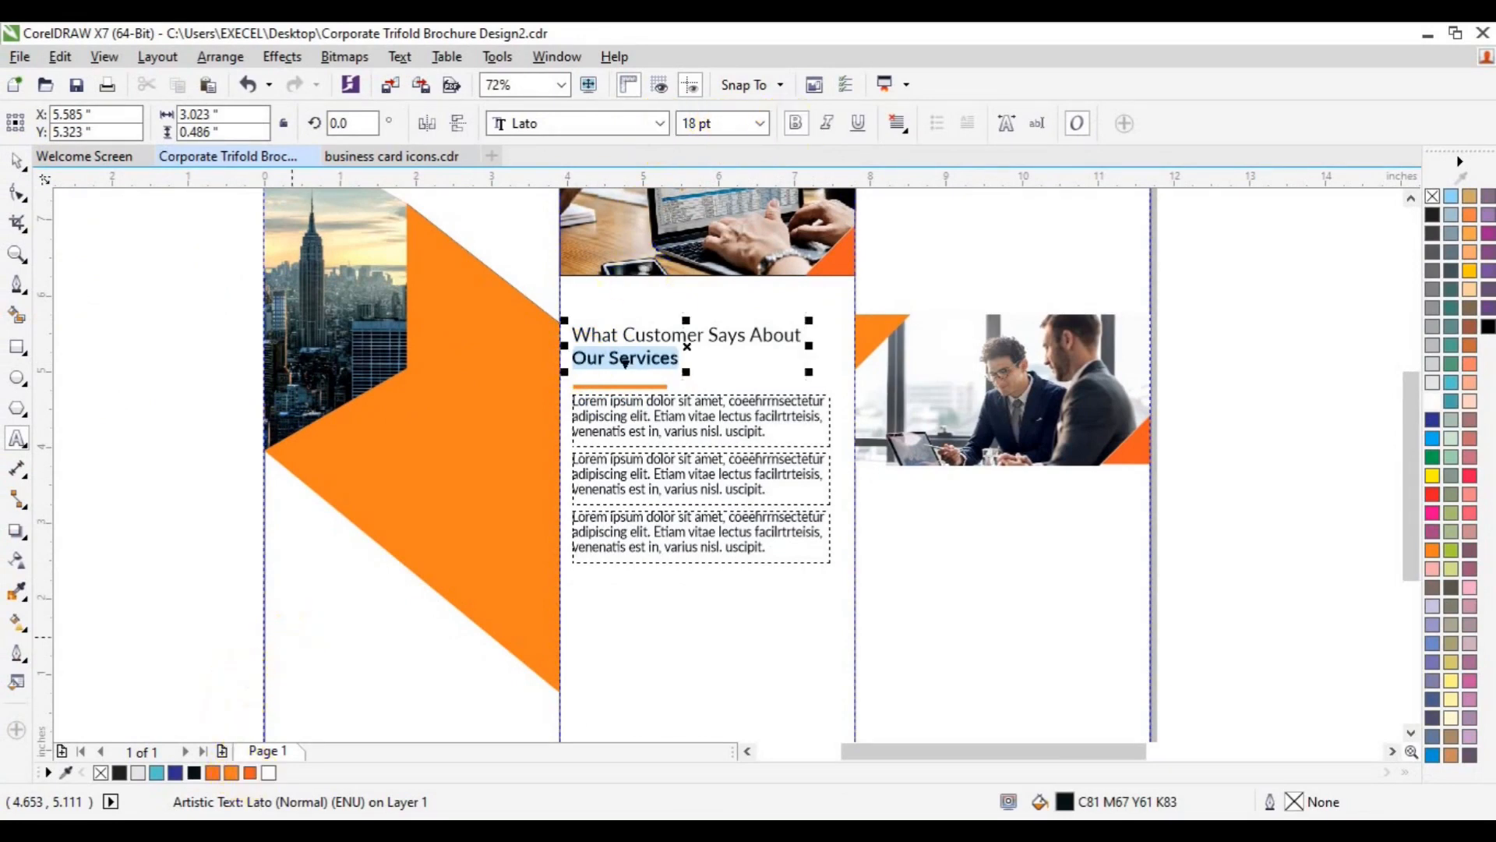
{"action": "left_click", "coordinate": [16, 160]}
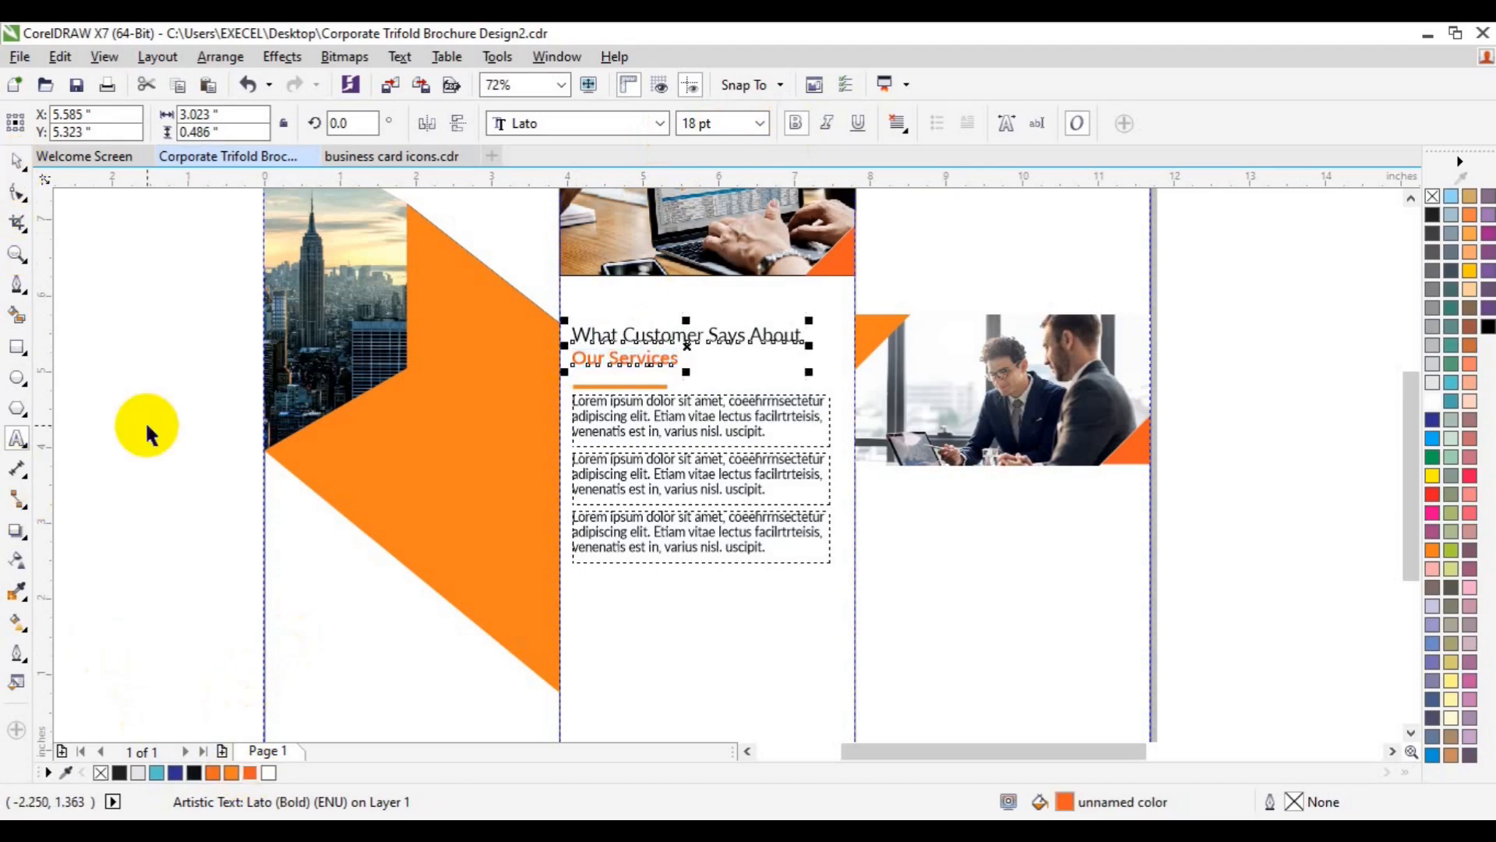
- Nudge the middle panel's heading down about 0.12 inches, closer to its orange underline
{"action": "key", "text": "Down"}
{"action": "key", "text": "Down"}
{"action": "key", "text": "Down"}
{"action": "key", "text": "Down"}
{"action": "key", "text": "Down"}
{"action": "key", "text": "Down"}
{"action": "key", "text": "Down"}
{"action": "key", "text": "Down"}
{"action": "key", "text": "Down"}
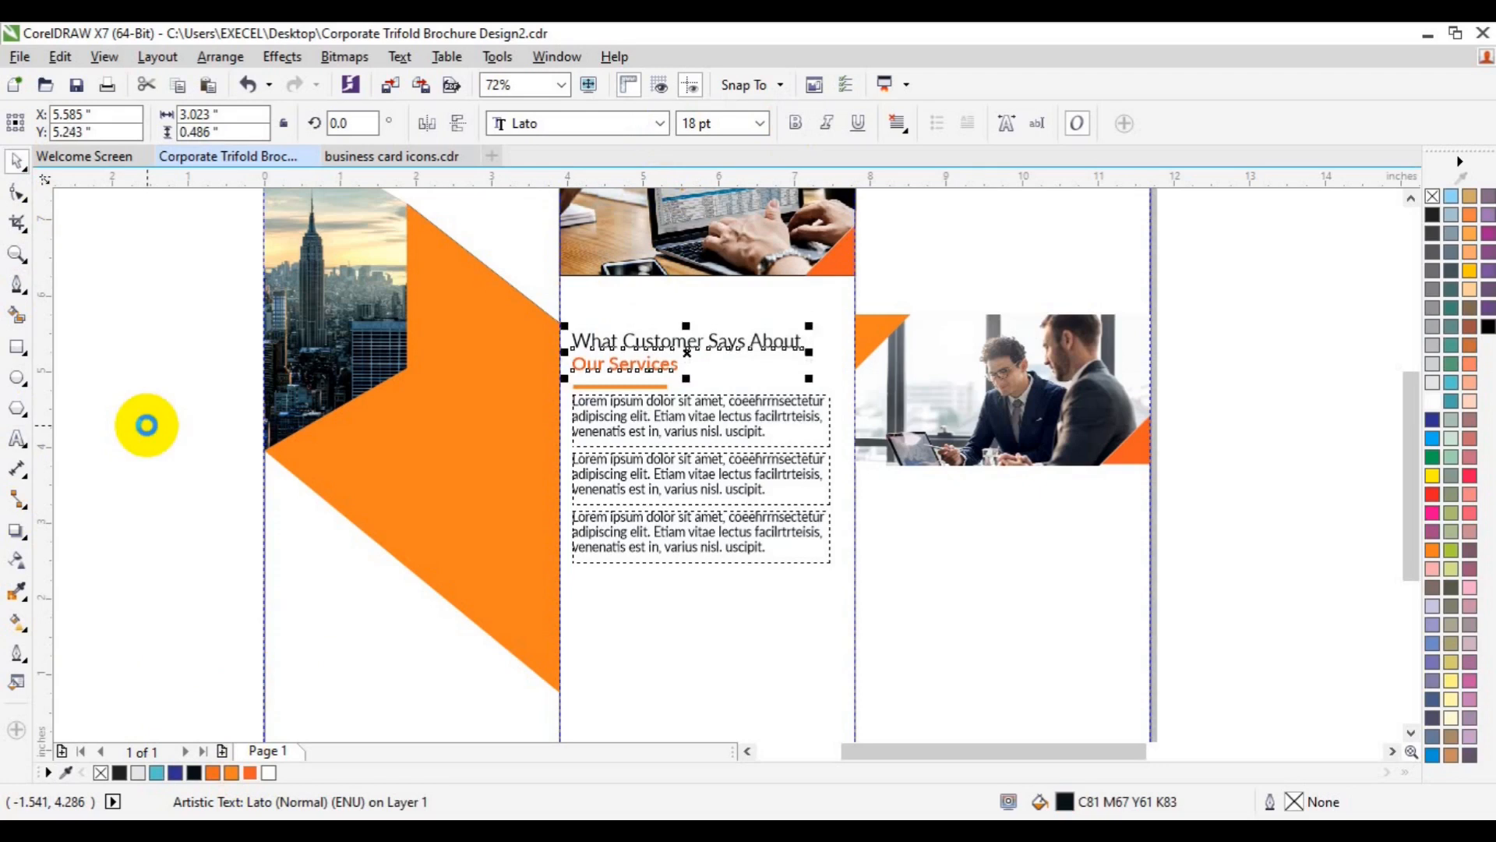
{"action": "key", "text": "Down"}
{"action": "key", "text": "Down"}
{"action": "key", "text": "Down"}
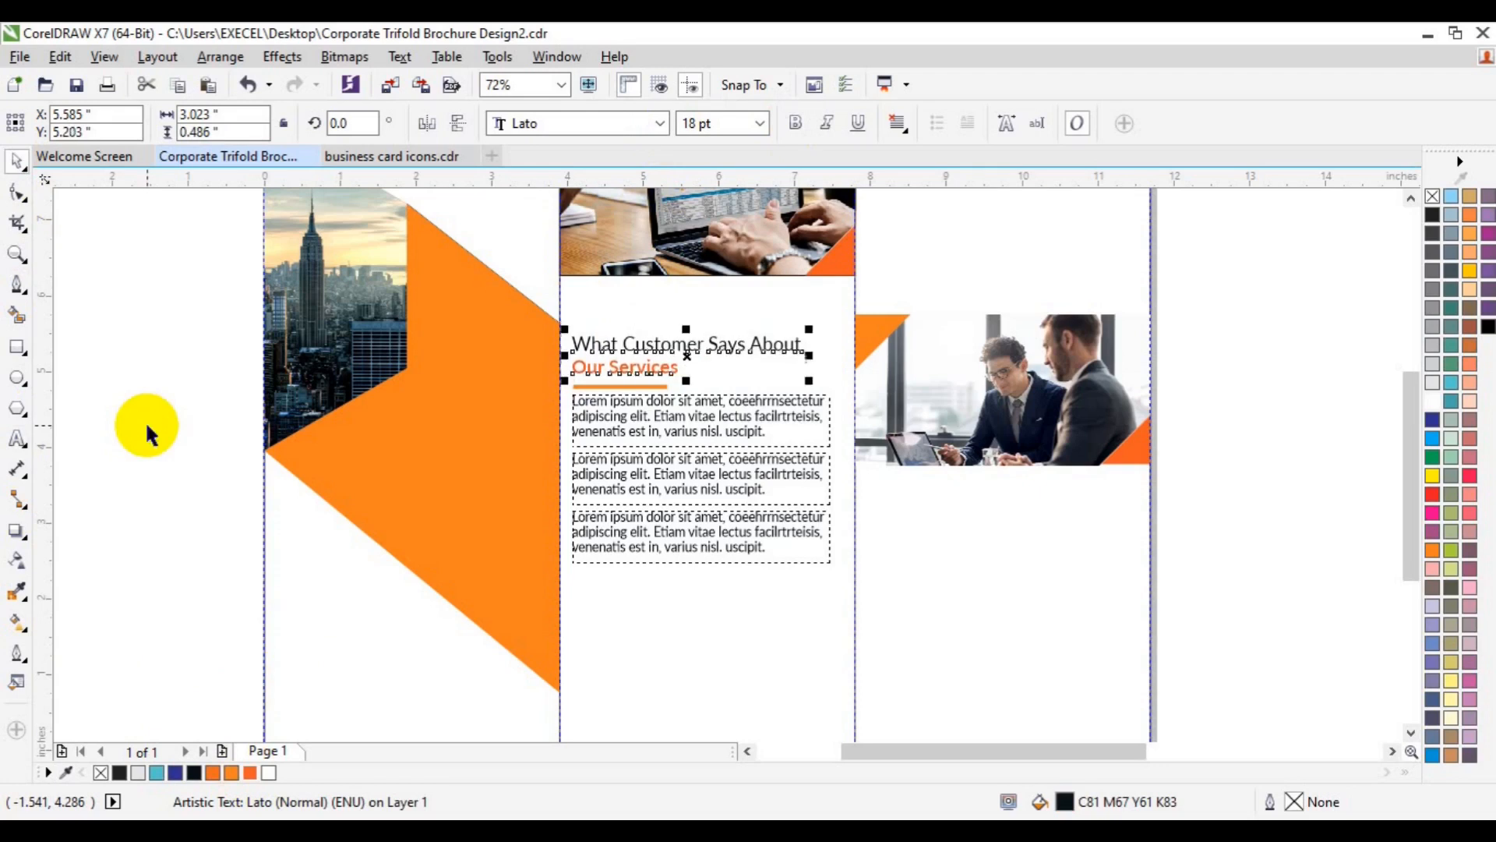
{"action": "left_click", "coordinate": [139, 544]}
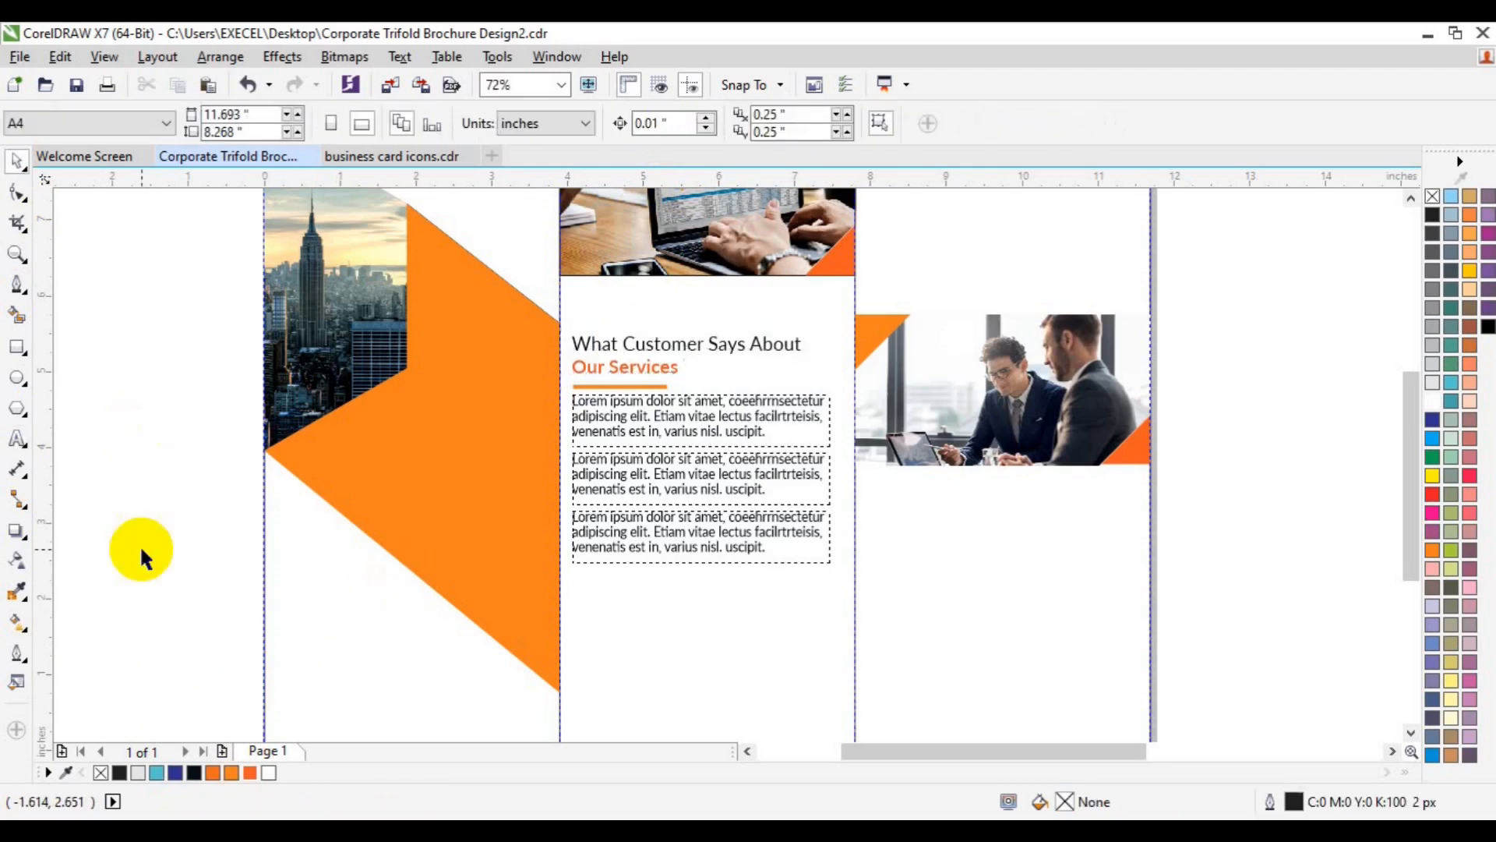
- Duplicate the "What Customer Says About Our Services" heading and place the copy in the lower part of the left panel
{"action": "left_click", "coordinate": [656, 367]}
{"action": "key", "text": "ctrl+d"}
{"action": "left_click_drag", "start_coordinate": [668, 335], "coordinate": [387, 633]}
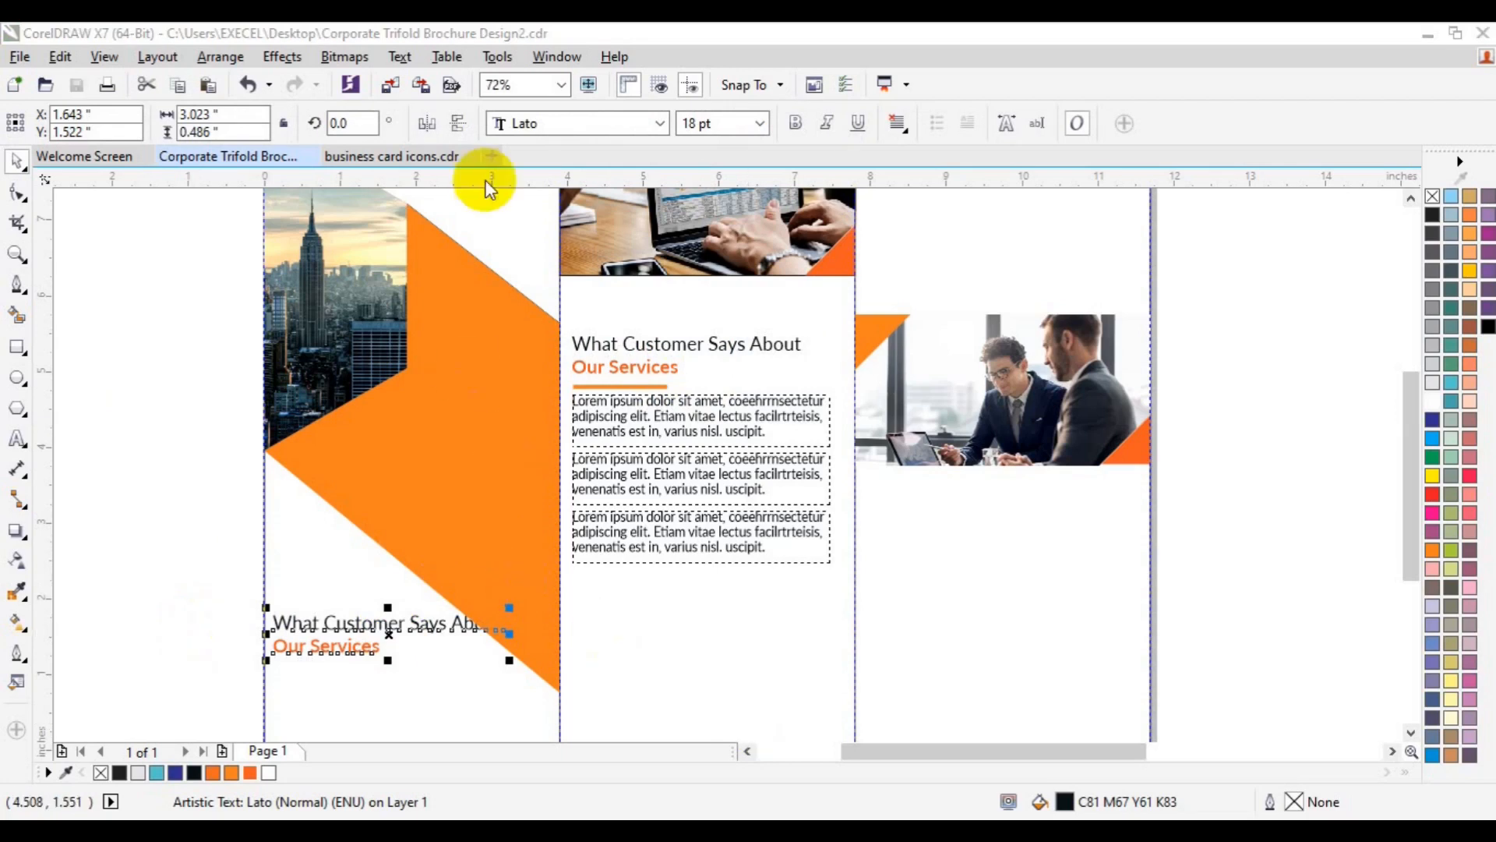
- Import 15851-removebg-preview.png at about 6.95 by 4.63 inches and stand the man on the page's lower edge across the first fold
{"action": "left_click", "coordinate": [388, 89]}
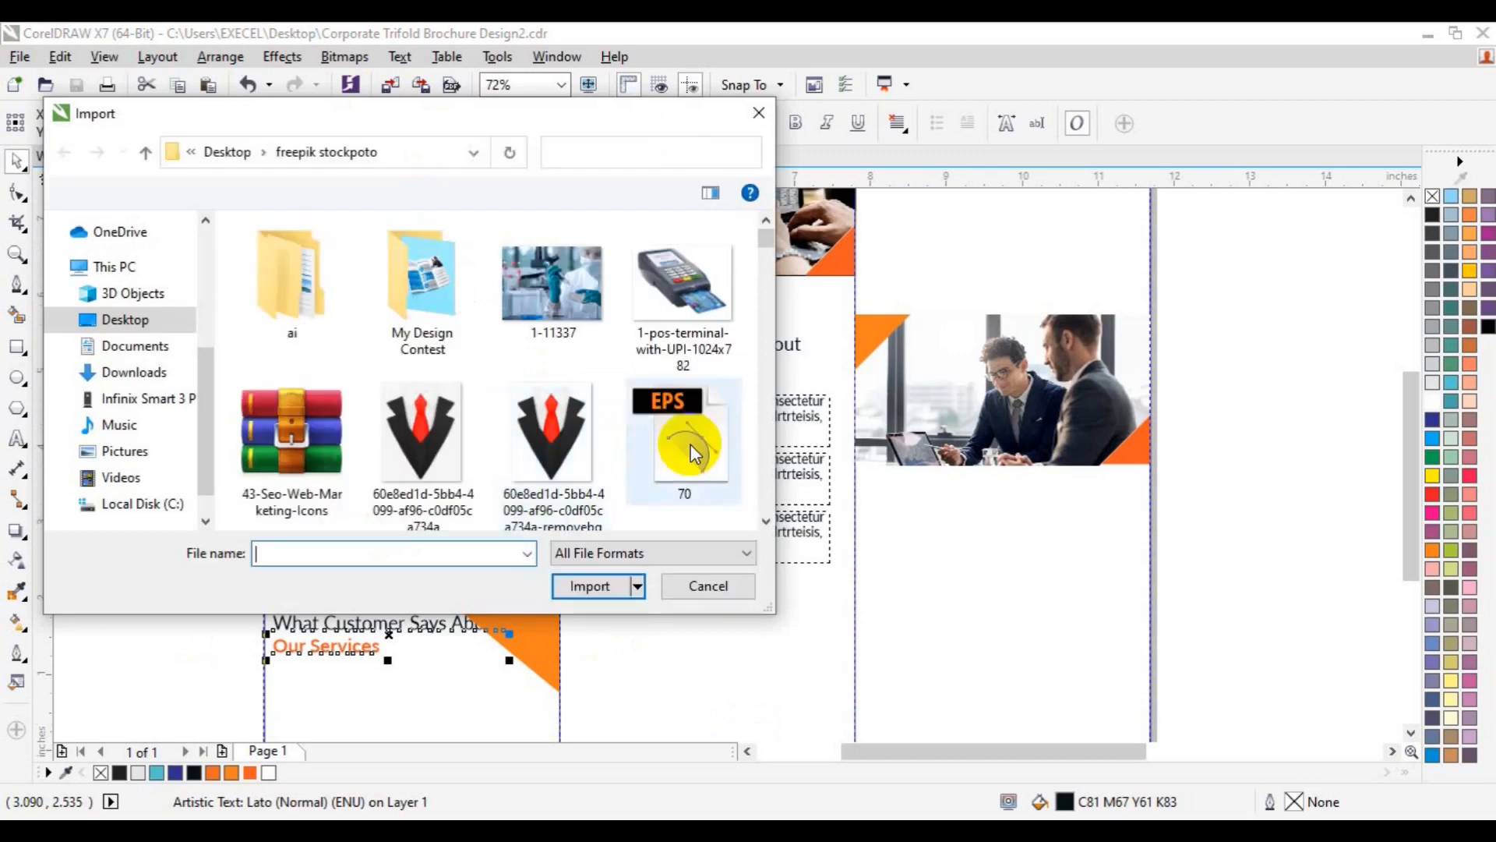
{"action": "scroll", "coordinate": [761, 498], "scroll_direction": "down", "scroll_amount": 10}
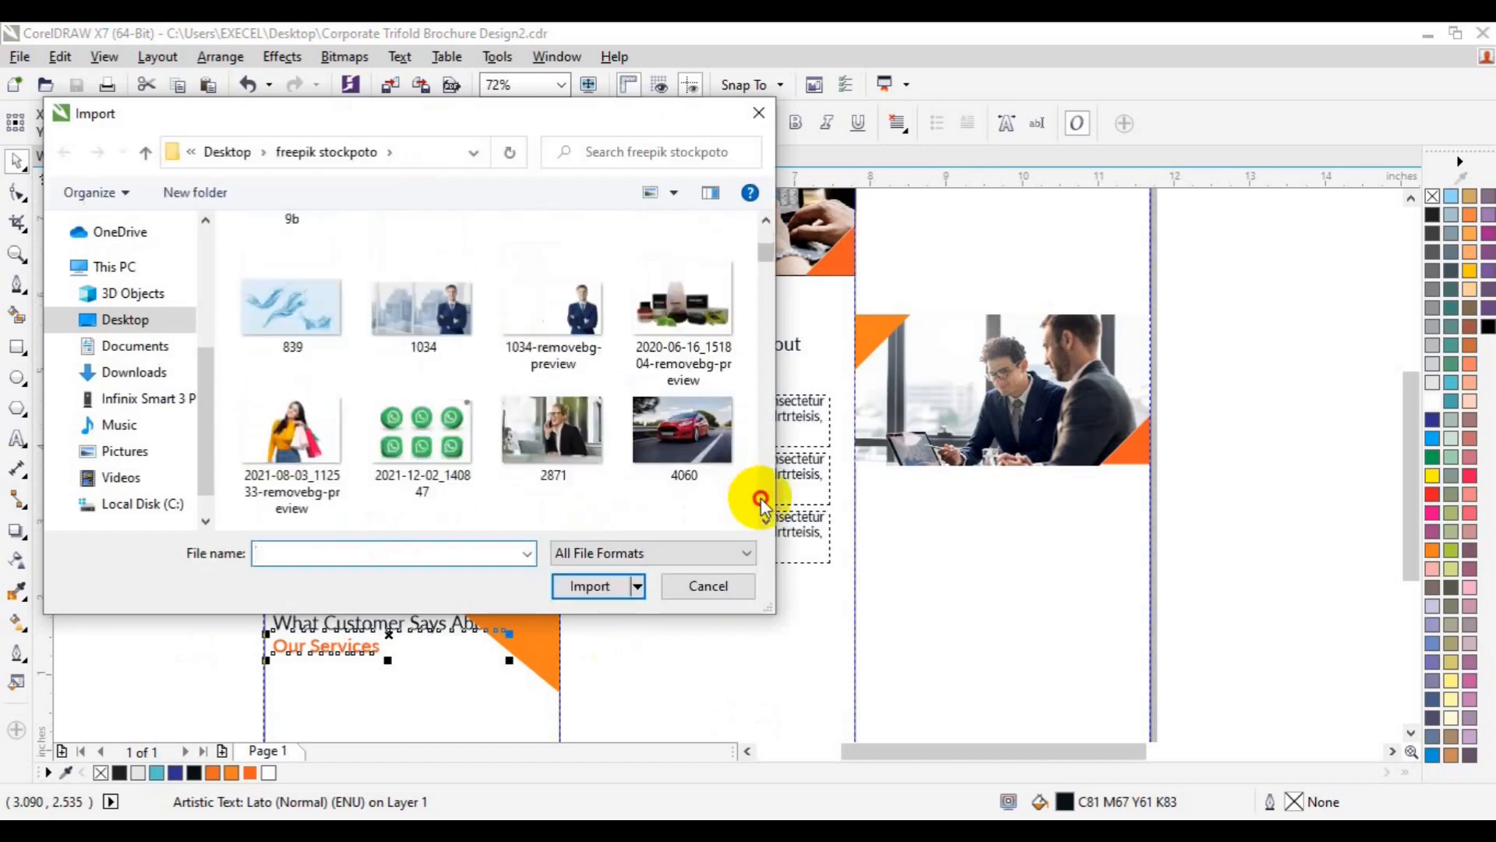
{"action": "scroll", "coordinate": [761, 497], "scroll_direction": "down", "scroll_amount": 10}
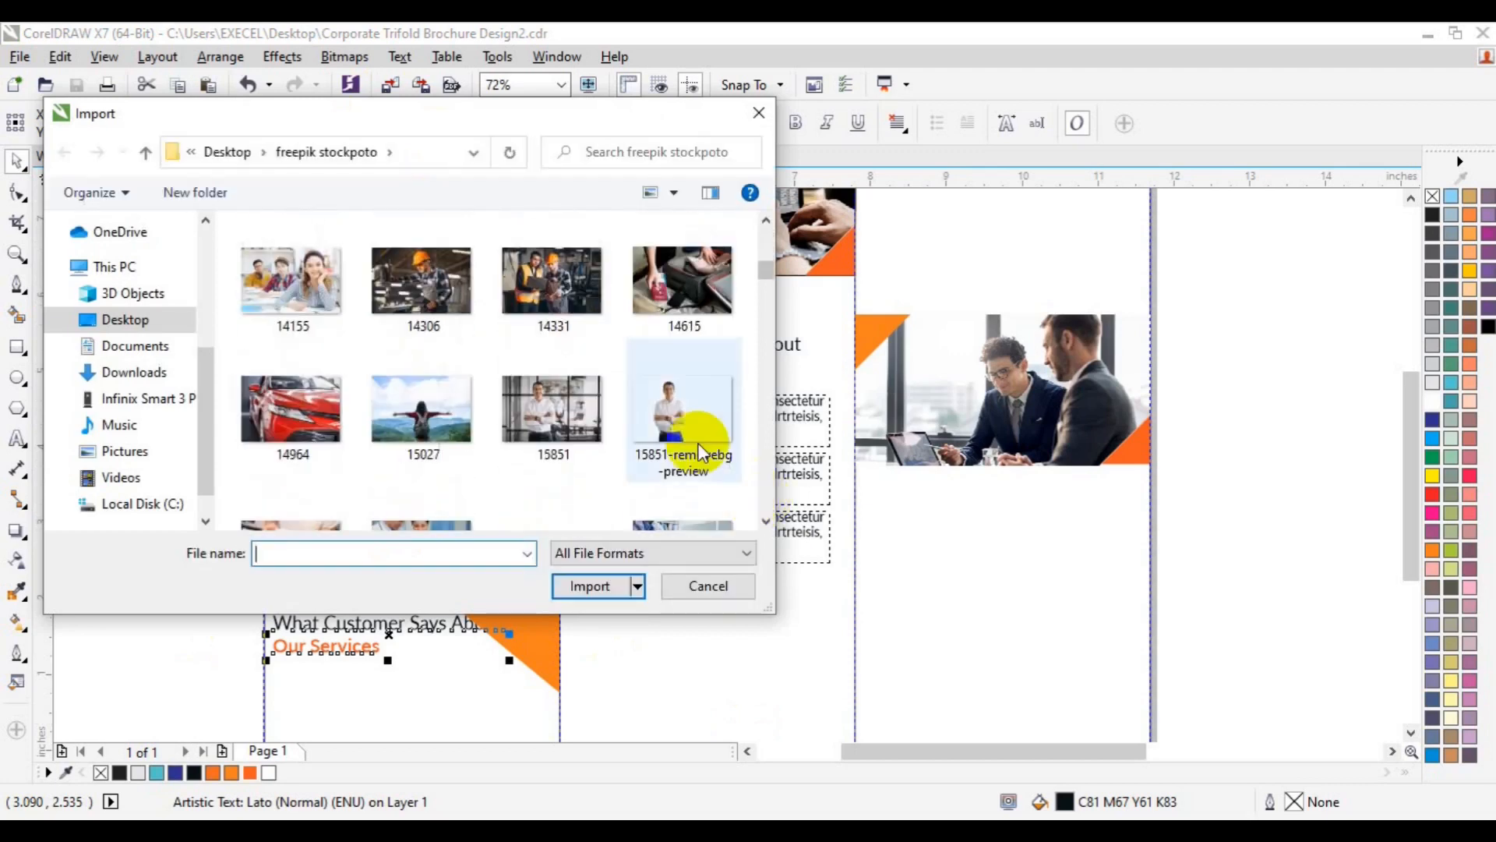
{"action": "left_click", "coordinate": [696, 446]}
{"action": "left_click", "coordinate": [599, 583]}
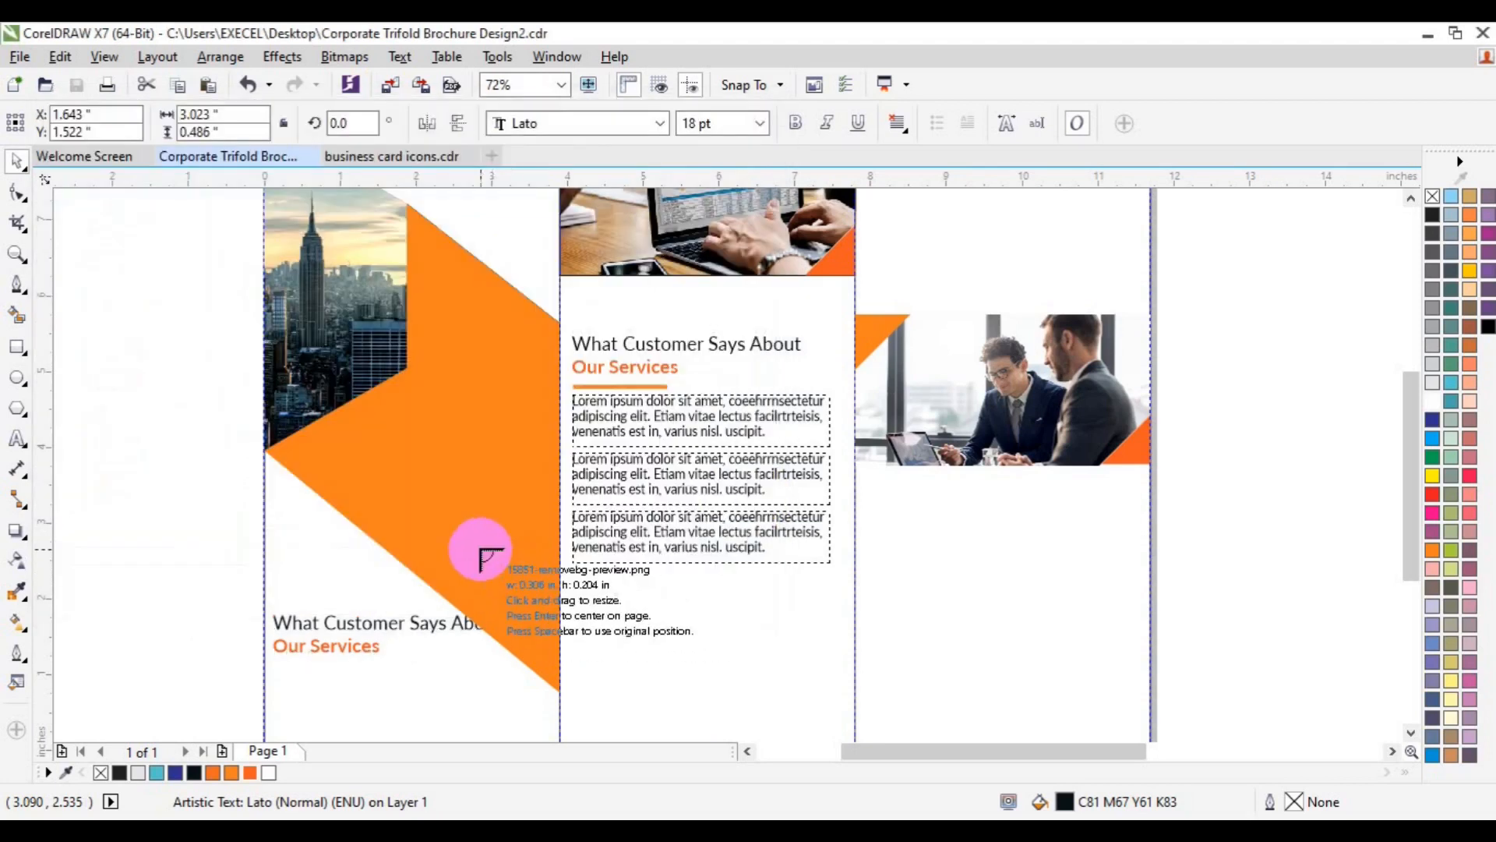
{"action": "left_click_drag", "start_coordinate": [452, 514], "coordinate": [975, 692]}
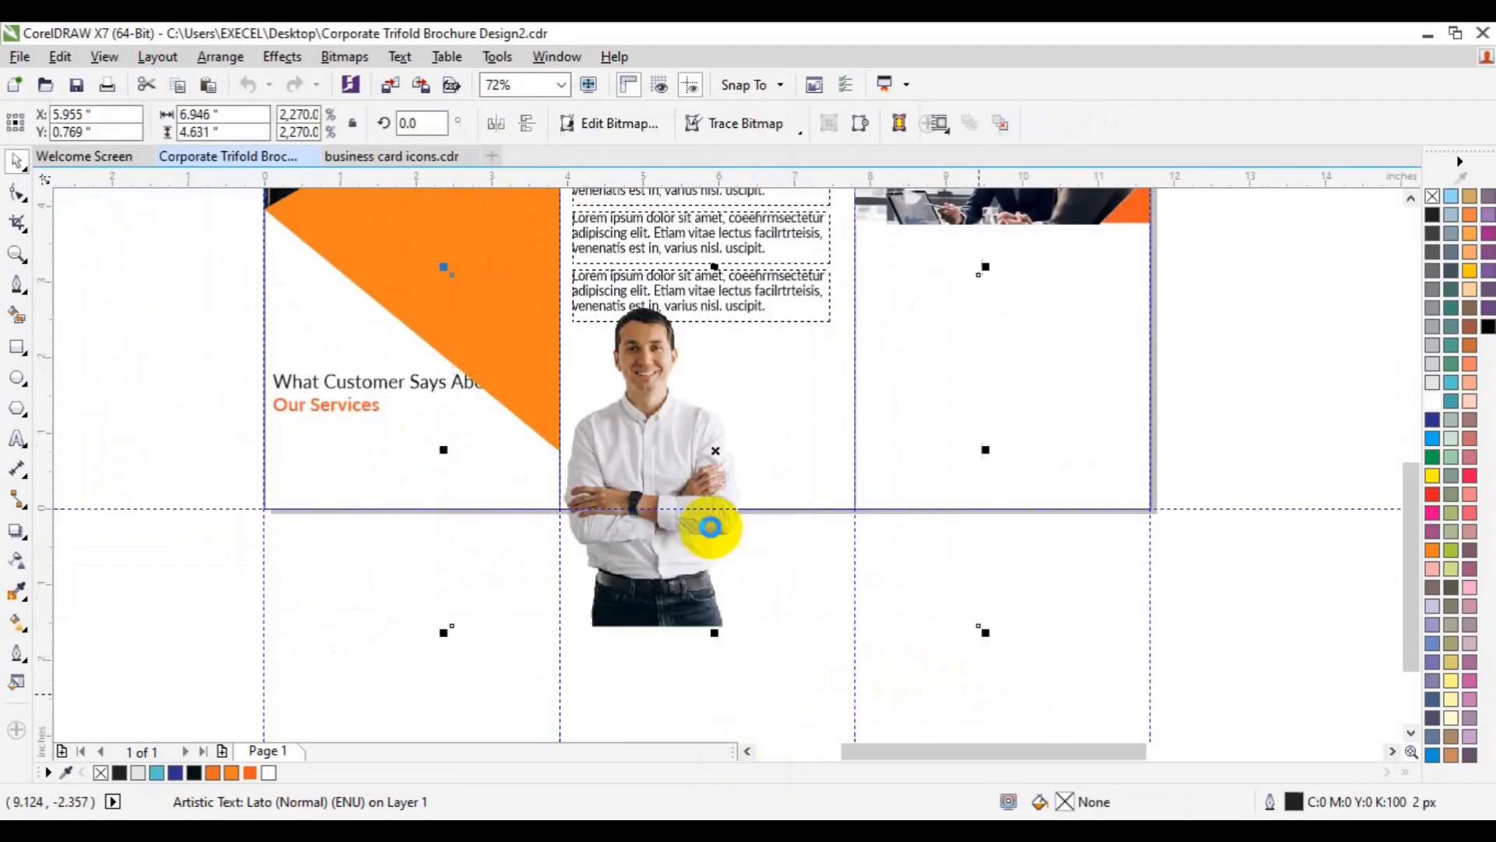
{"action": "left_click_drag", "start_coordinate": [680, 497], "coordinate": [539, 378]}
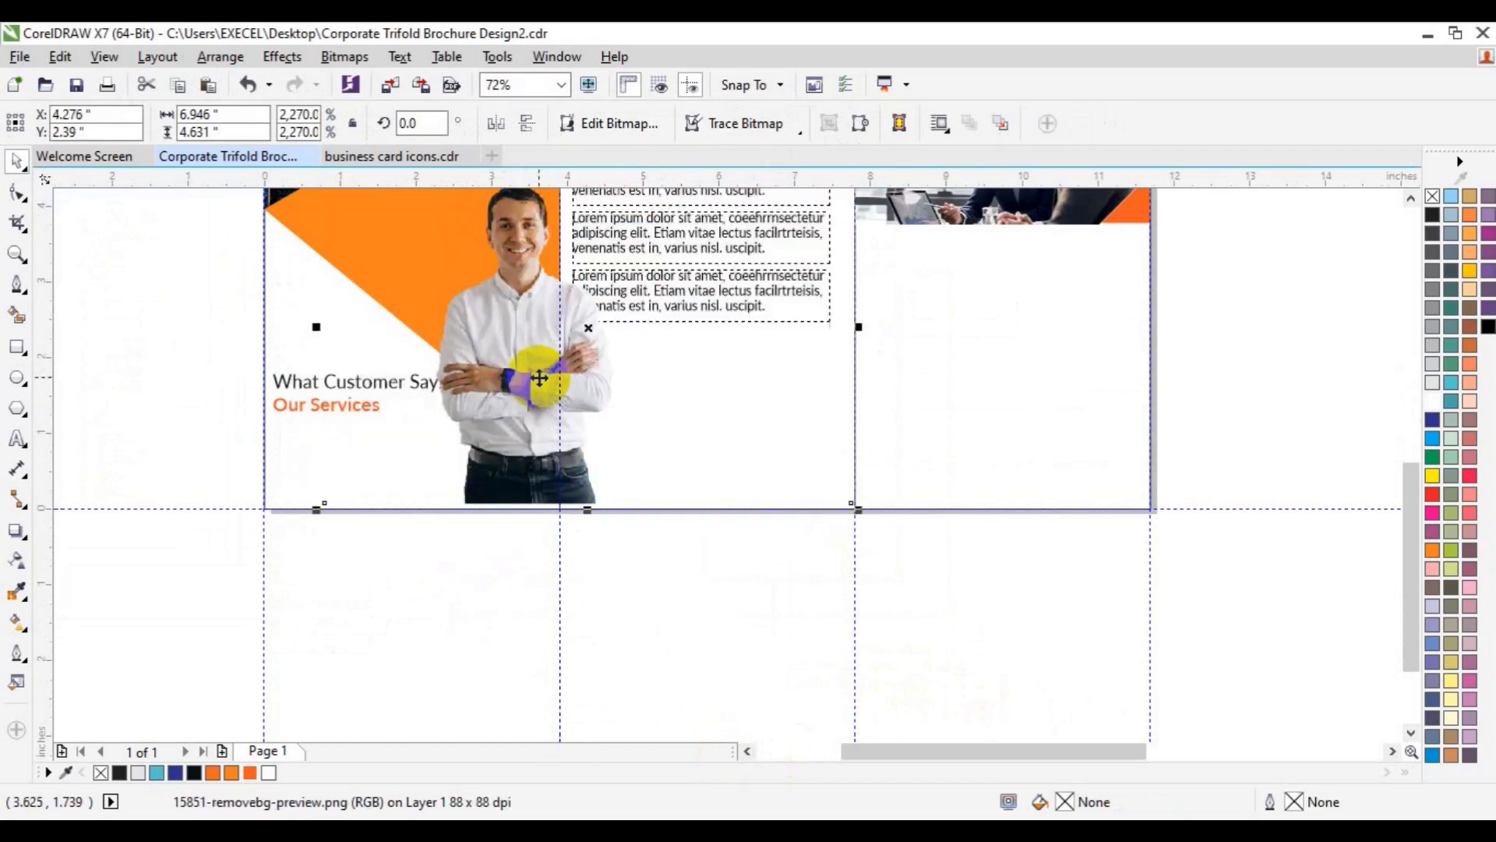
{"action": "key", "text": "Down"}
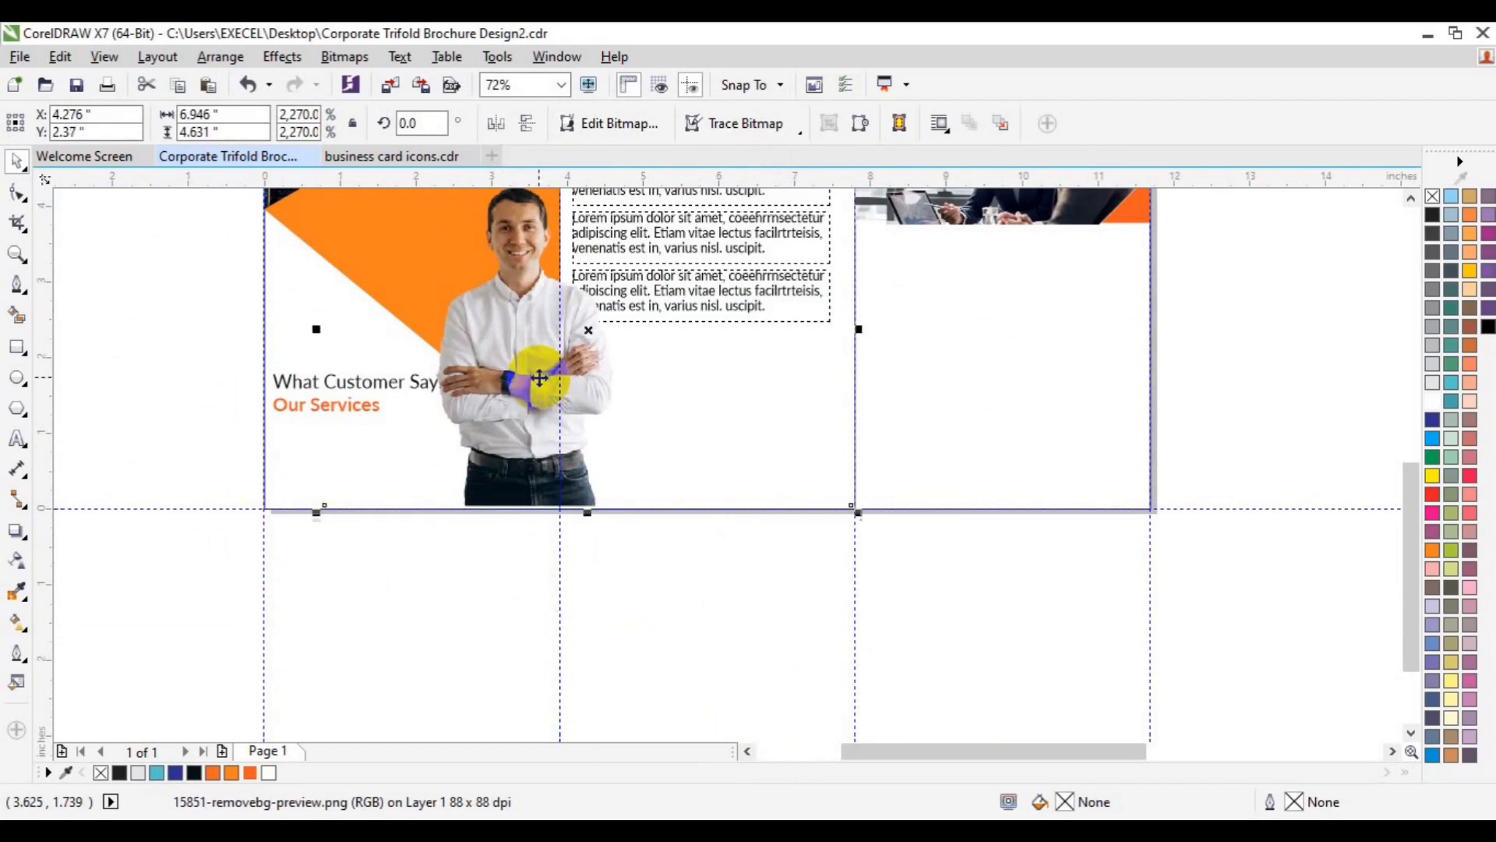
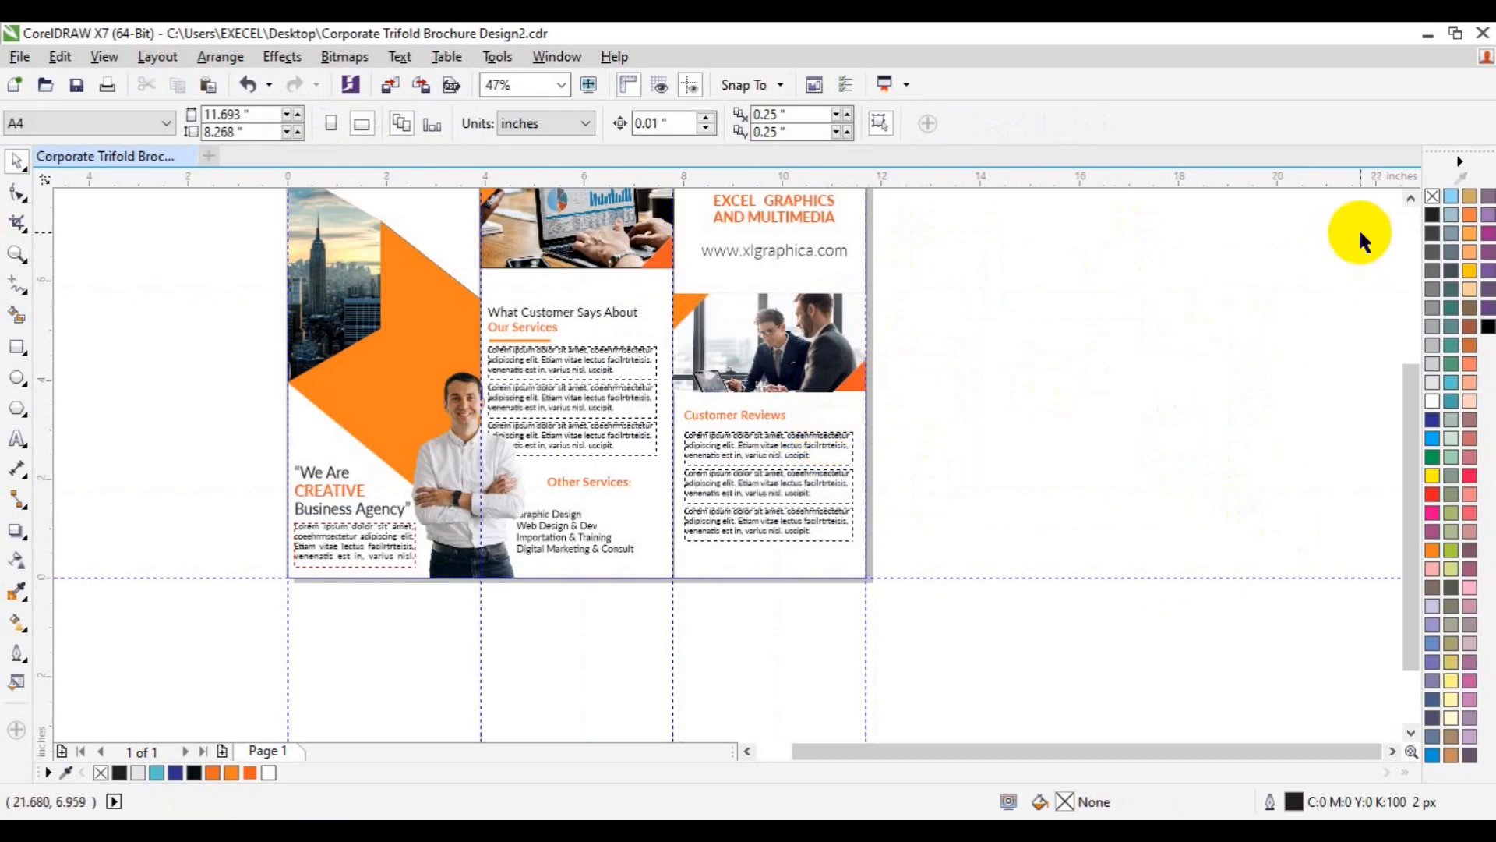
- Move the web address up closer to the company name in the right panel, centred beneath it, and group the two texts
{"action": "left_click", "coordinate": [790, 356]}
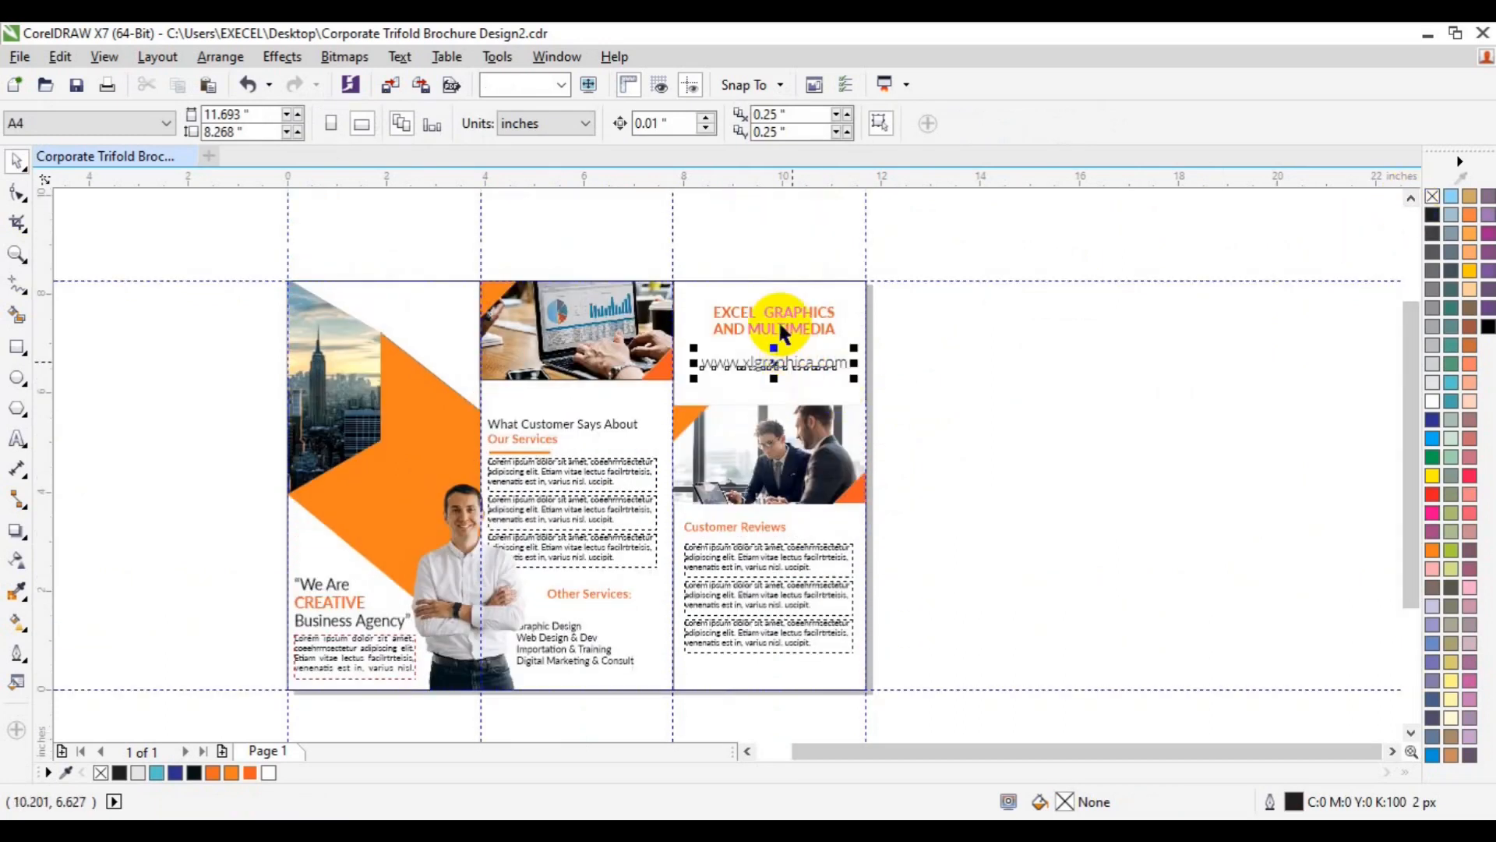
{"action": "left_click", "coordinate": [778, 323]}
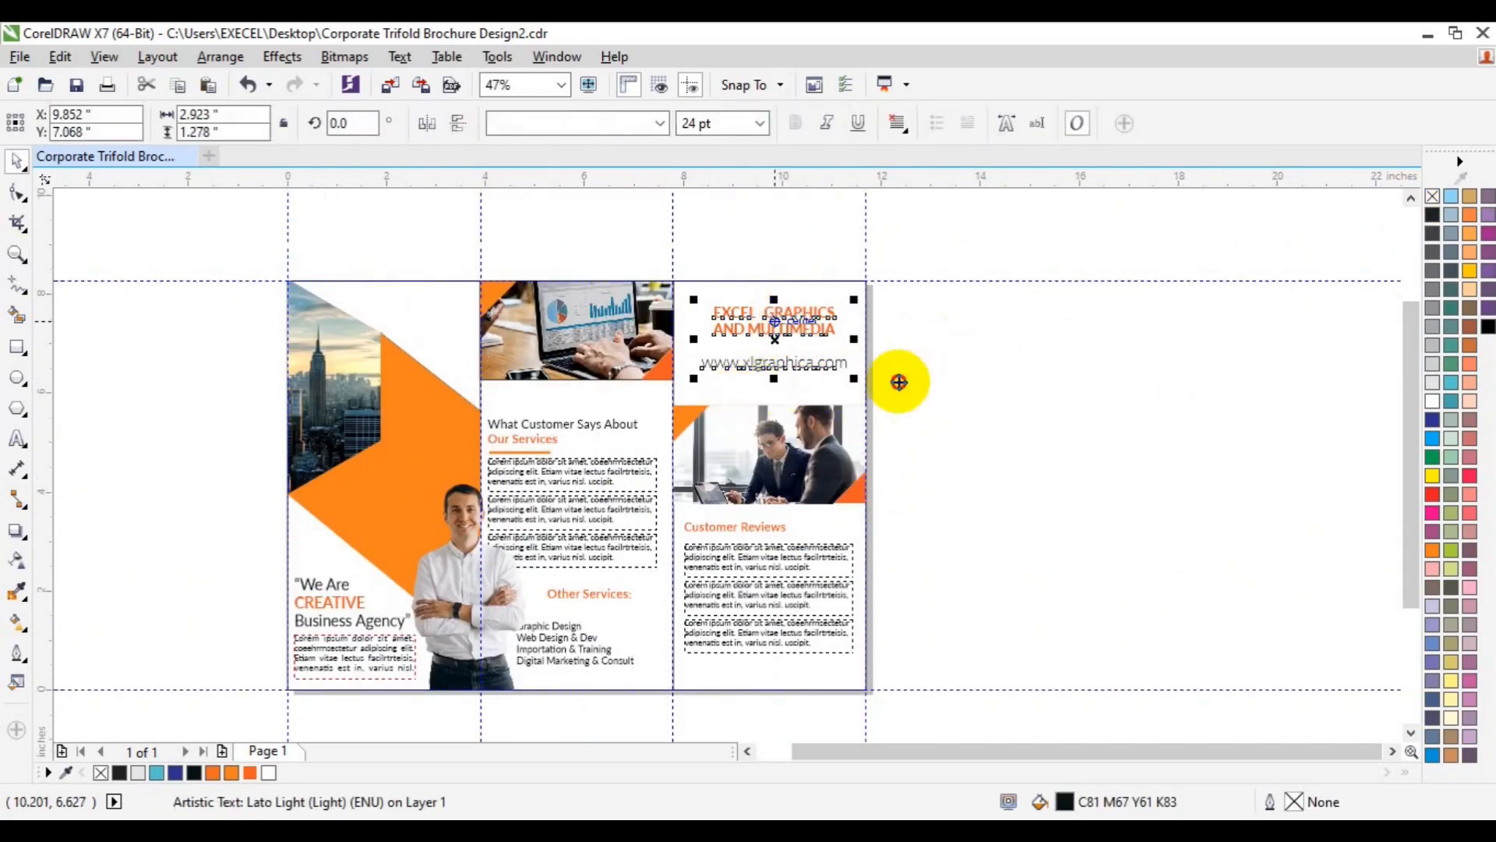
{"action": "left_click", "coordinate": [898, 443]}
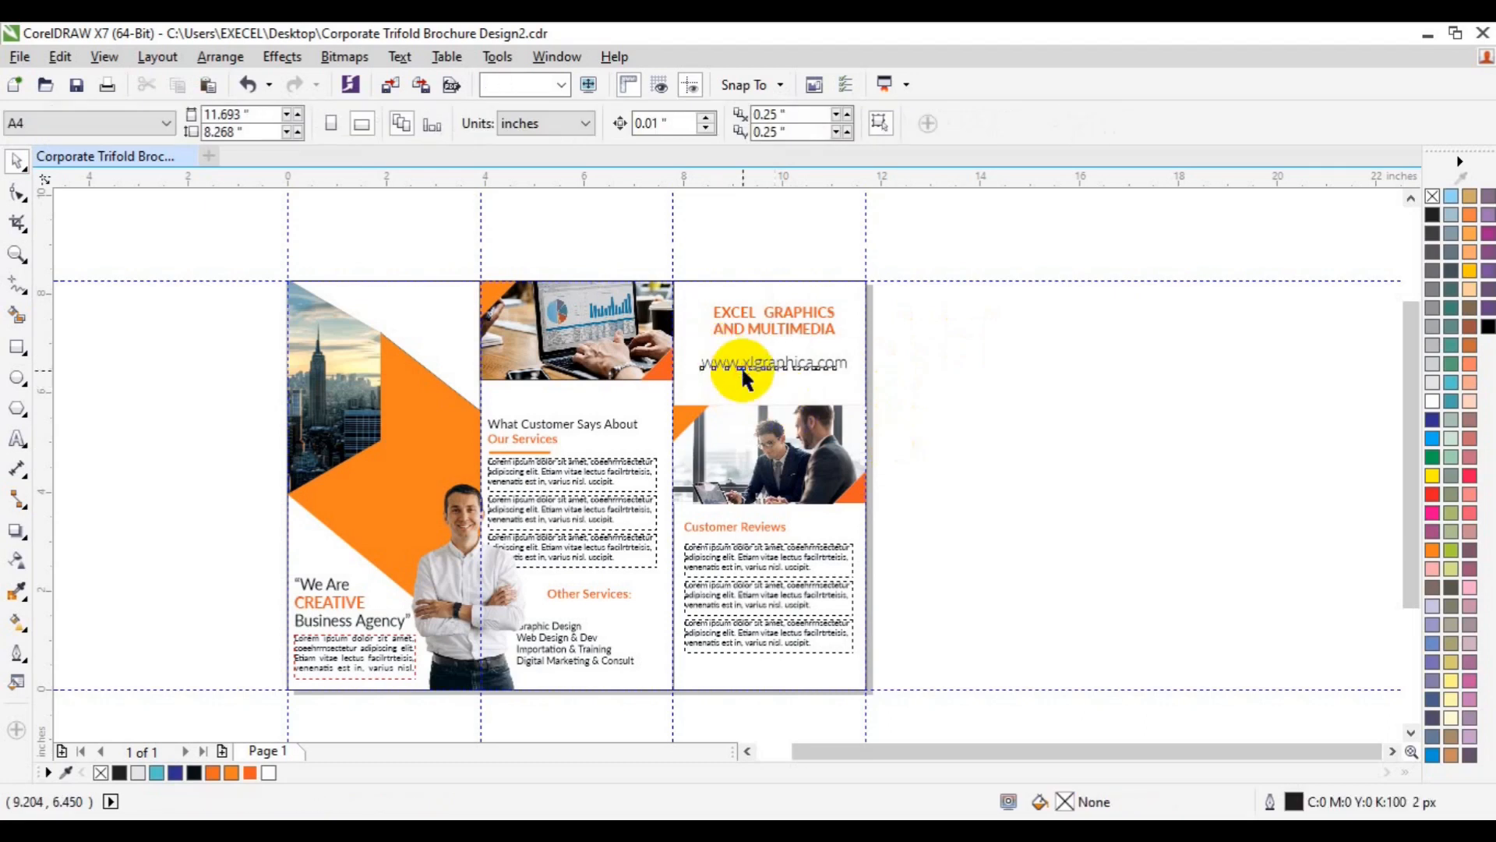
{"action": "left_click", "coordinate": [760, 364]}
{"action": "mouse_move", "coordinate": [761, 364]}
{"action": "left_mouse_down"}
{"action": "mouse_move", "coordinate": [756, 349]}
{"action": "mouse_move", "coordinate": [761, 360]}
{"action": "left_mouse_up"}
{"action": "left_click", "coordinate": [764, 333], "text": "shift"}
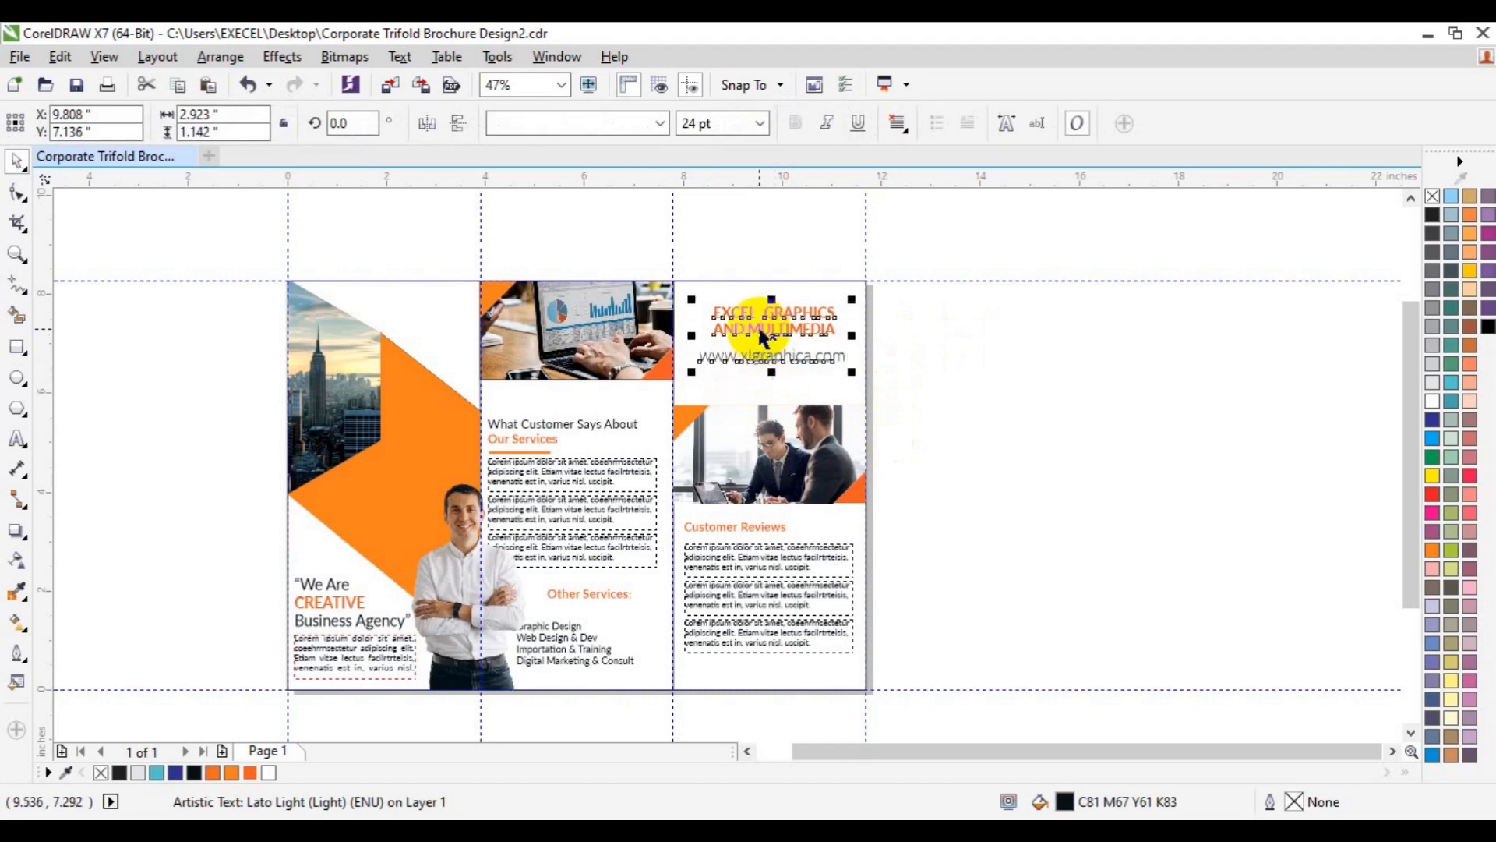
{"action": "key", "text": "ctrl+g"}
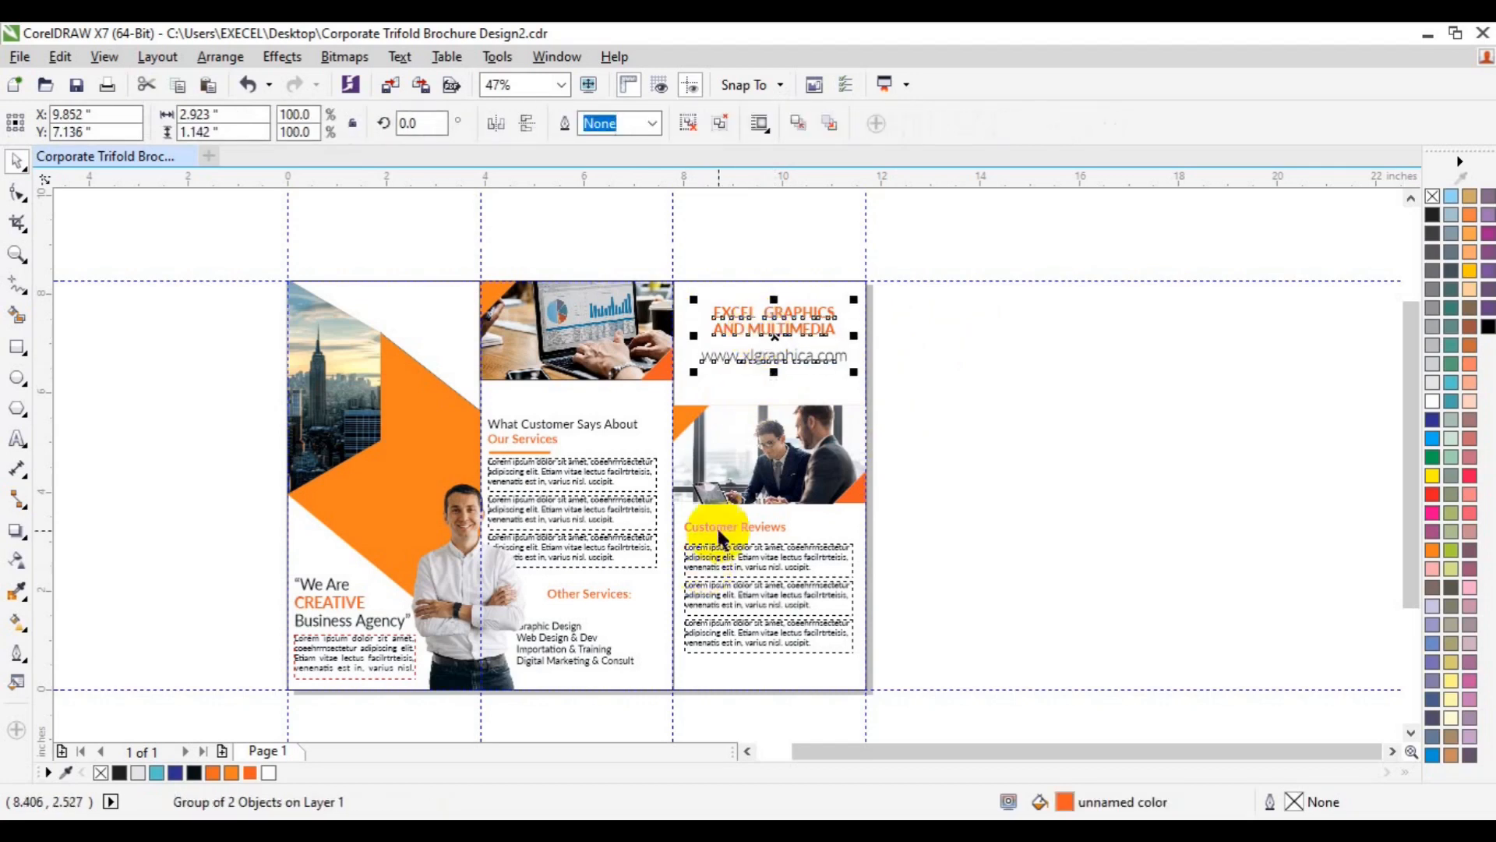
- Group the "Customer Reviews" heading with its three paragraphs and centre the group horizontally on the company name and web address group
{"action": "left_click", "coordinate": [721, 533]}
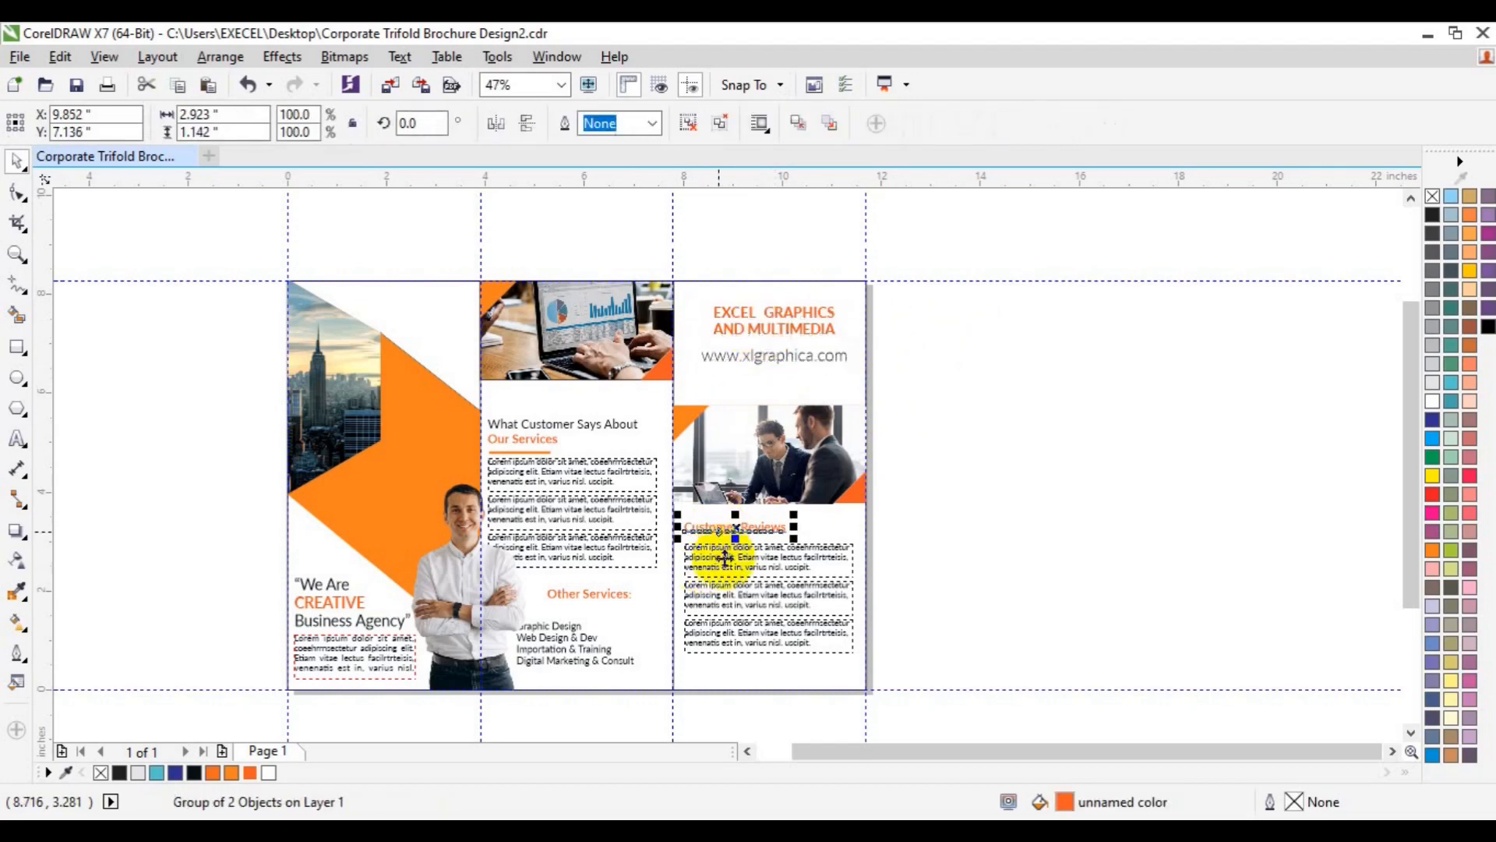
{"action": "left_click", "coordinate": [752, 592], "text": "shift"}
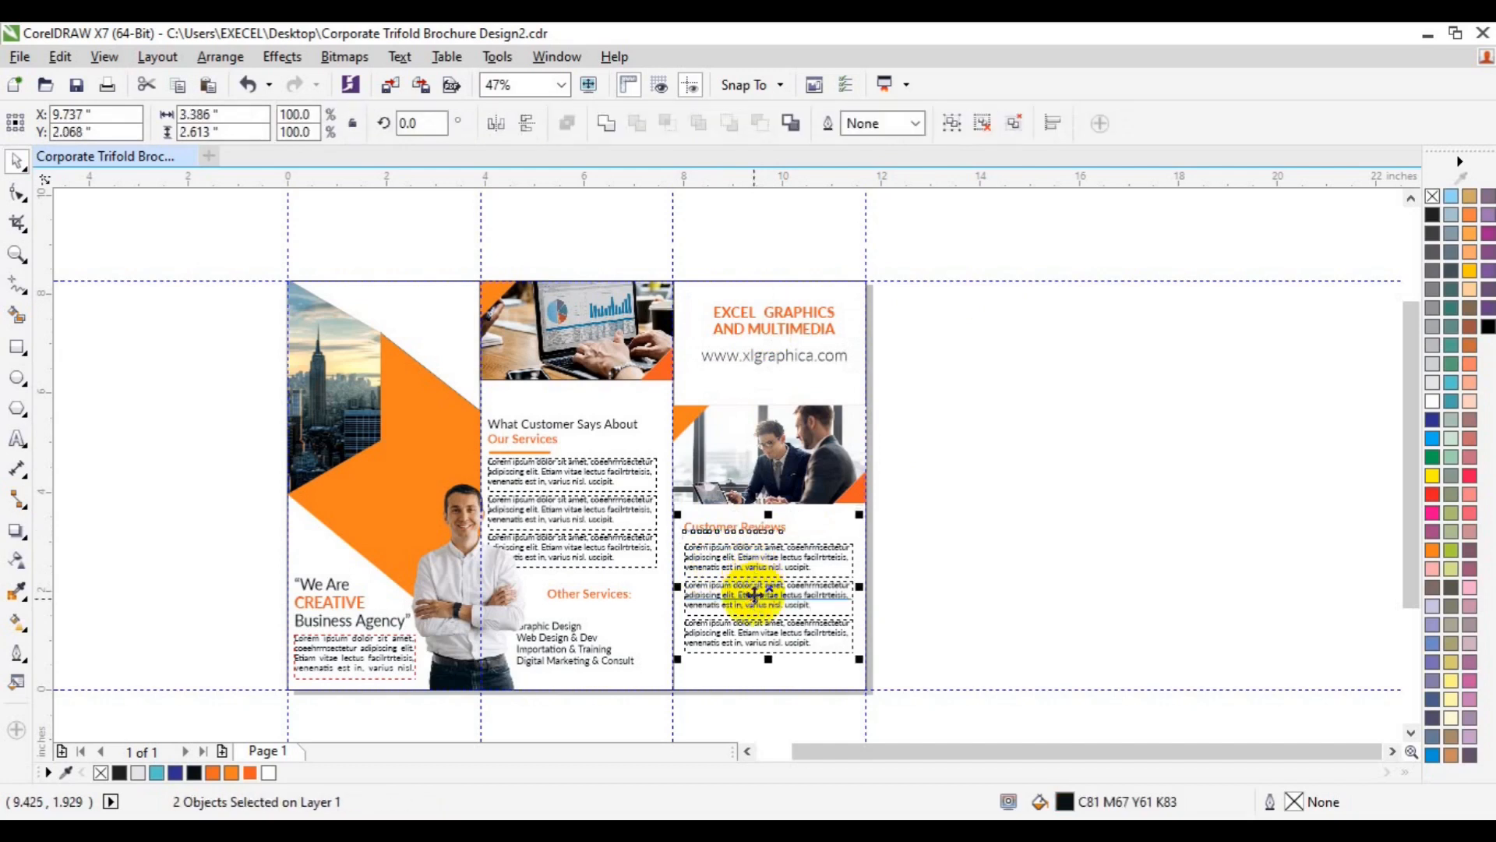
{"action": "key", "text": "ctrl+g"}
{"action": "left_click", "coordinate": [750, 349], "text": "shift"}
{"action": "key", "text": "c"}
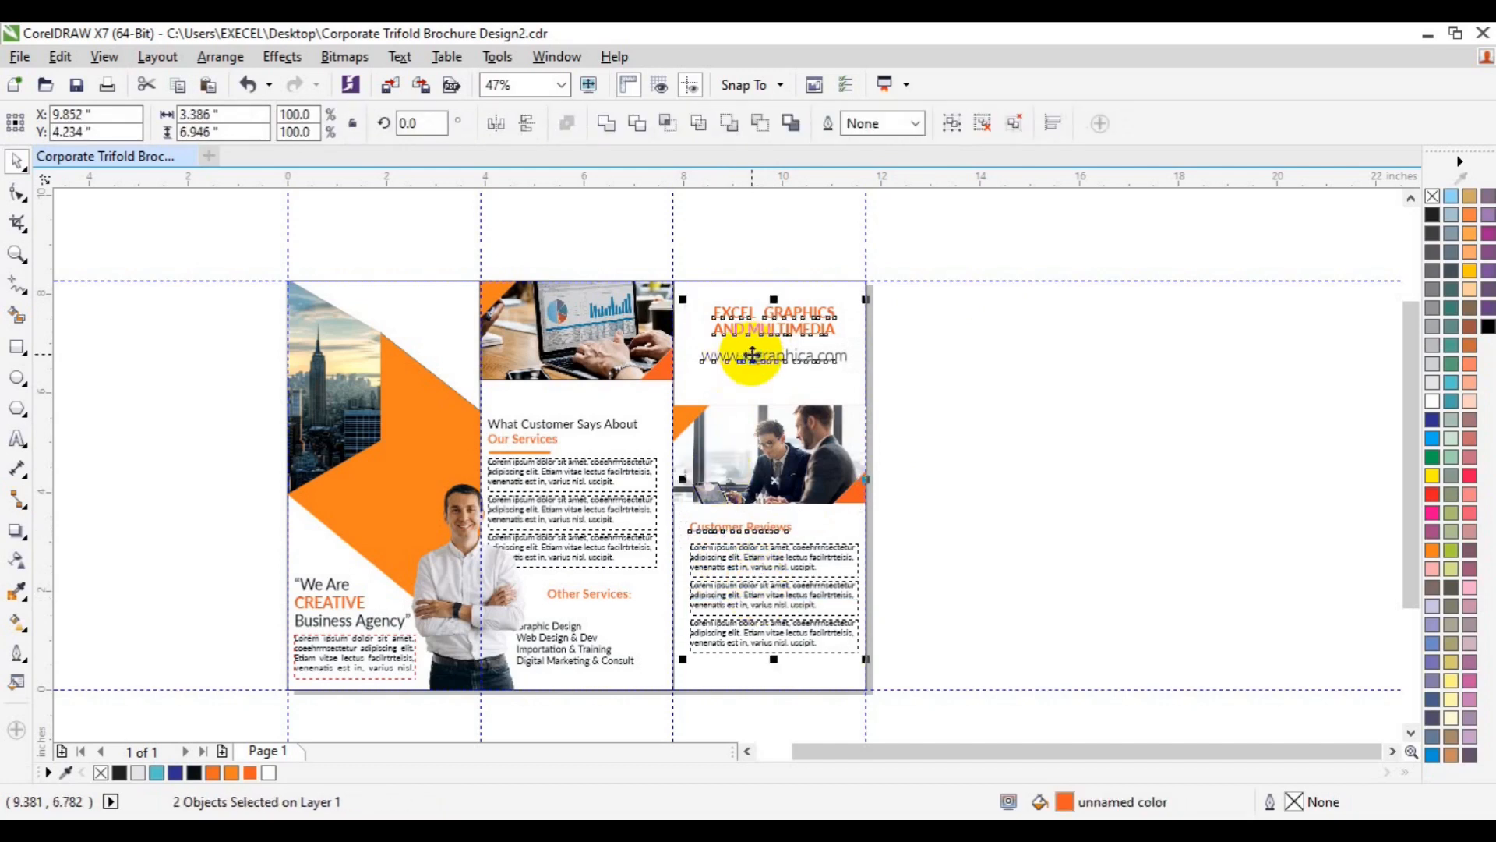
- Nudge the right panel's company and customer review text groups together about 0.1 inches to the left
{"action": "key", "text": "Left"}
{"action": "key", "text": "Left"}
{"action": "key", "text": "Left"}
{"action": "key", "text": "Left"}
{"action": "key", "text": "Left"}
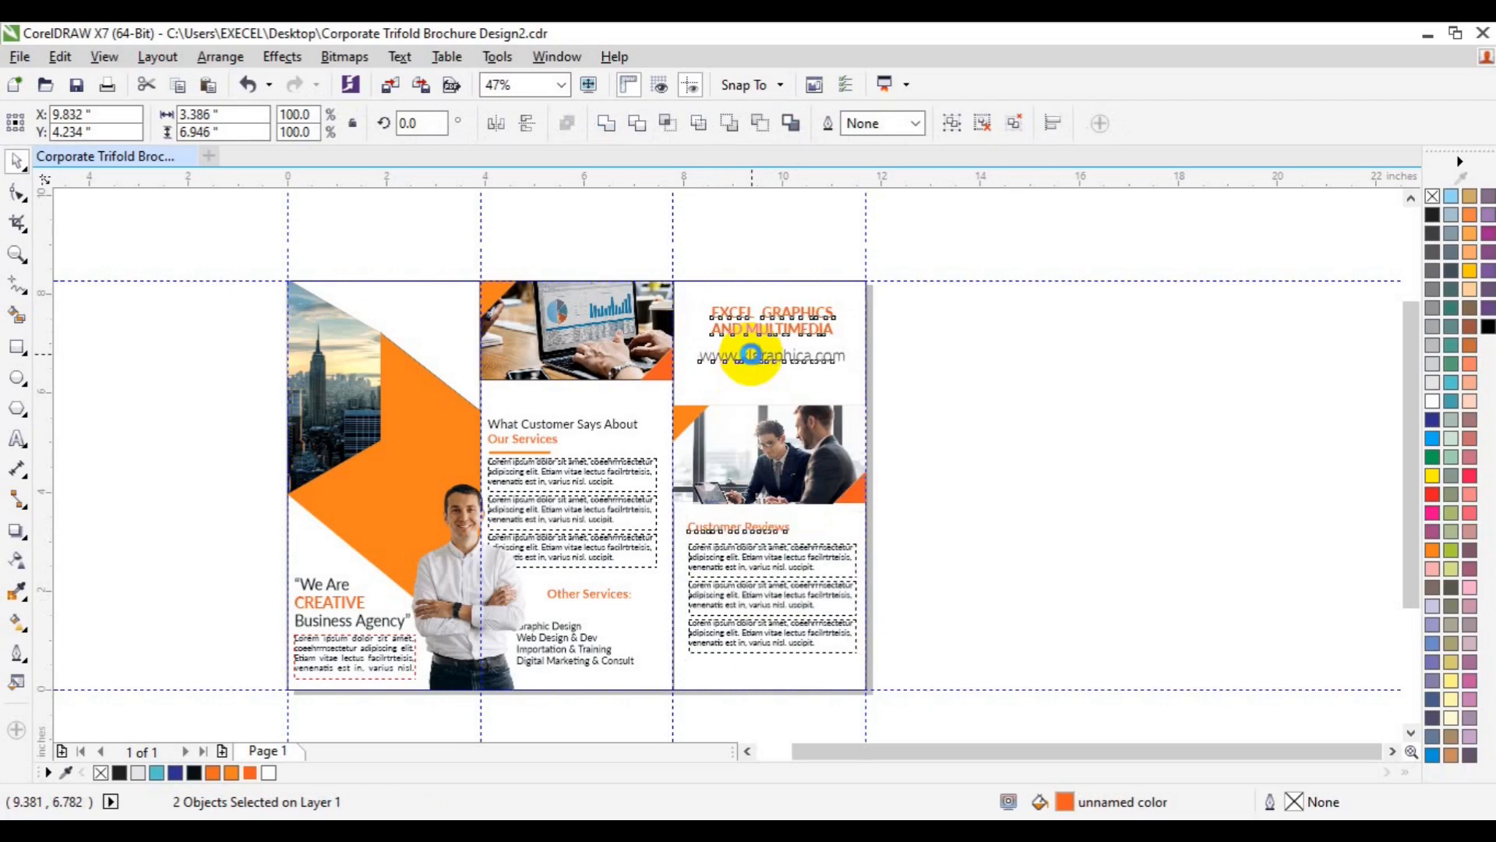
{"action": "key", "text": "Left"}
{"action": "key", "text": "Left"}
{"action": "key", "text": "Left"}
{"action": "key", "text": "Left"}
{"action": "key", "text": "Left"}
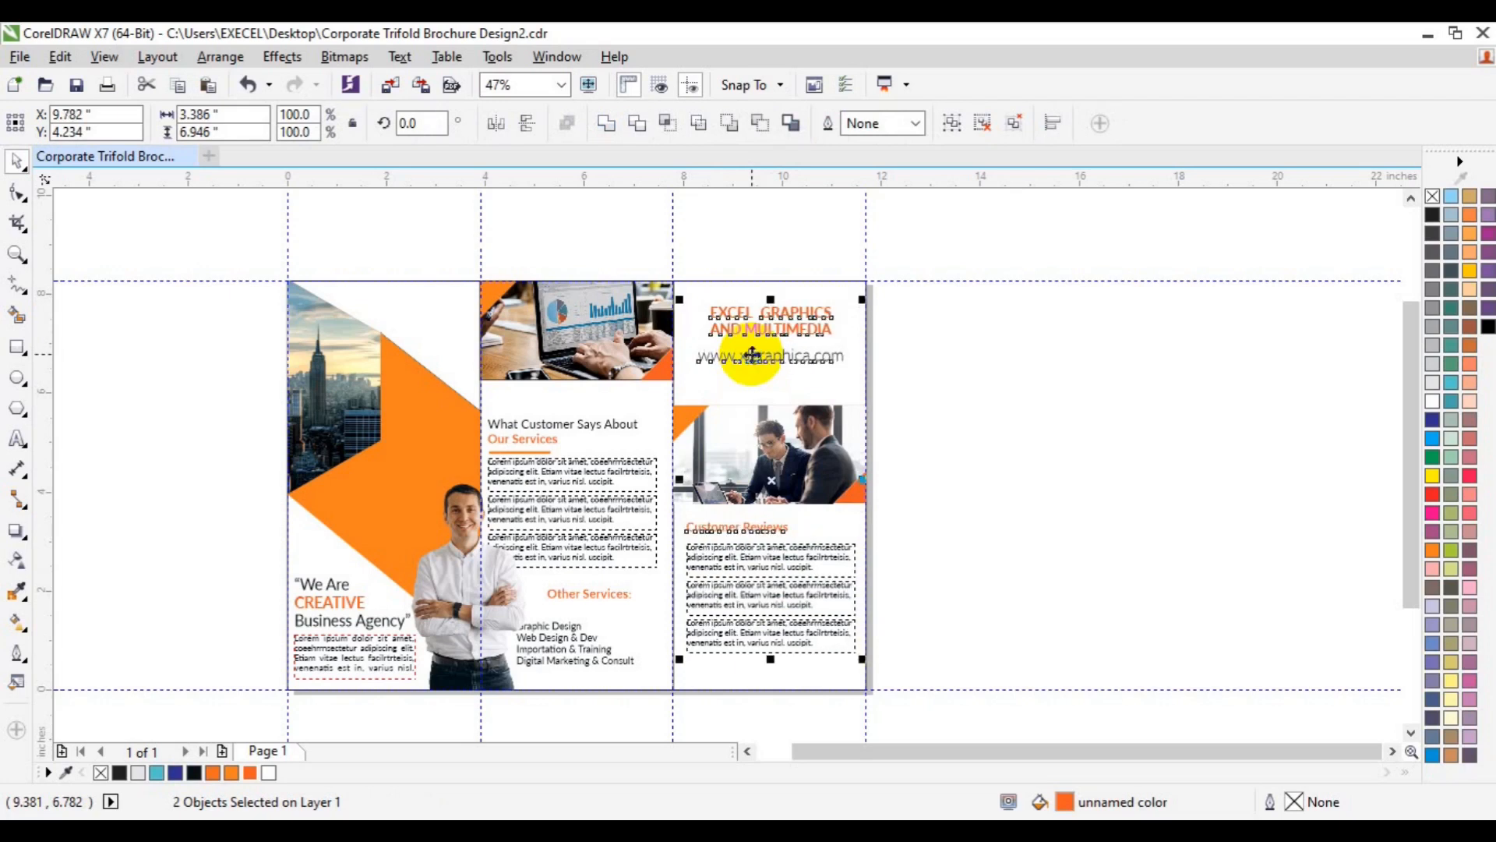
{"action": "left_click", "coordinate": [1044, 401]}
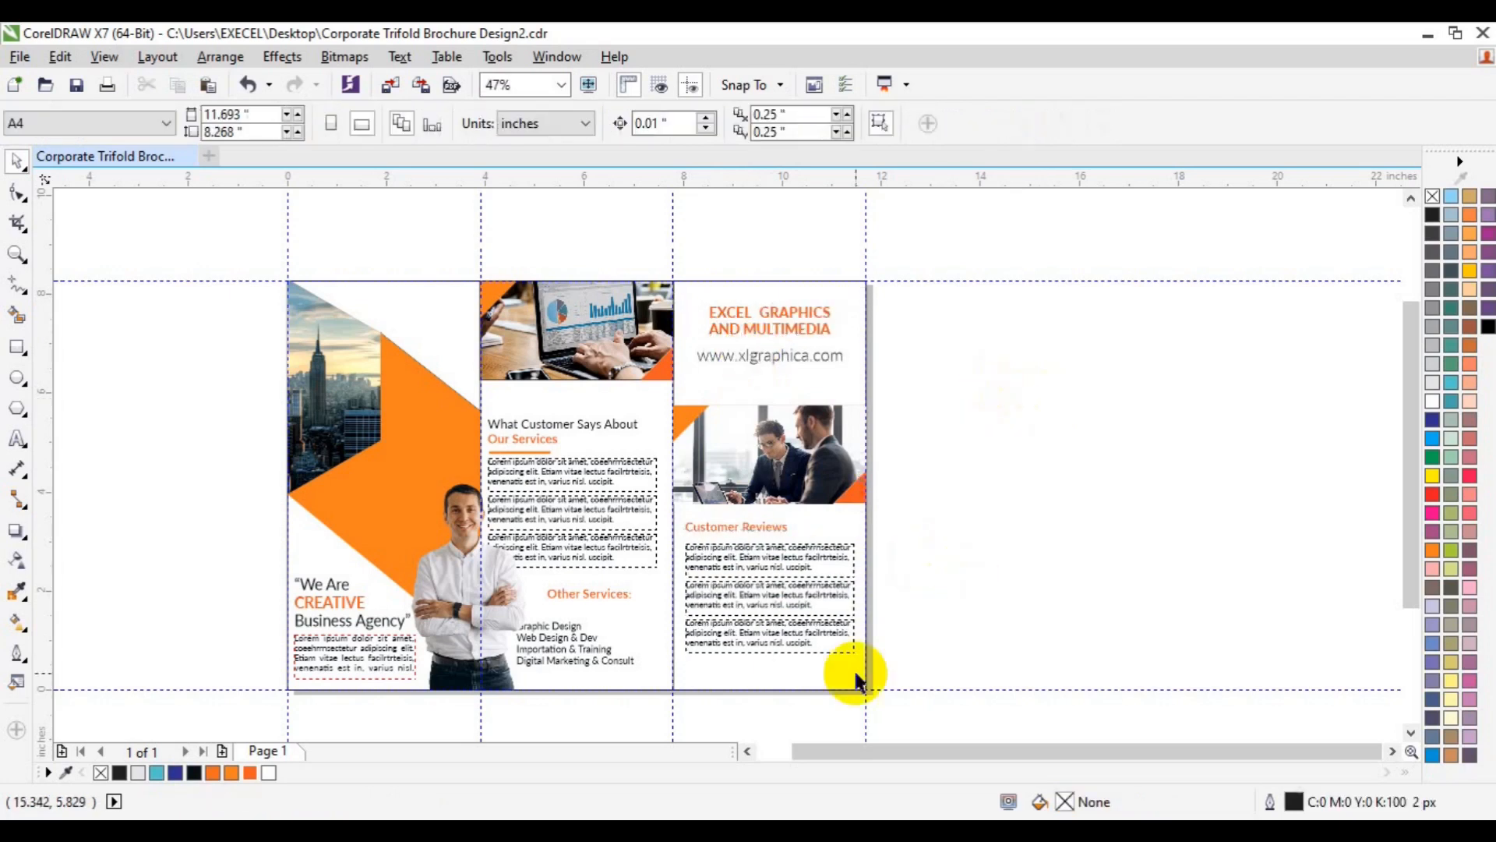
- Shorten the middle panel's third paragraph frame to about 0.47 inches high so that only two lines of text show
{"action": "left_click", "coordinate": [17, 253]}
{"action": "left_click", "coordinate": [615, 640]}
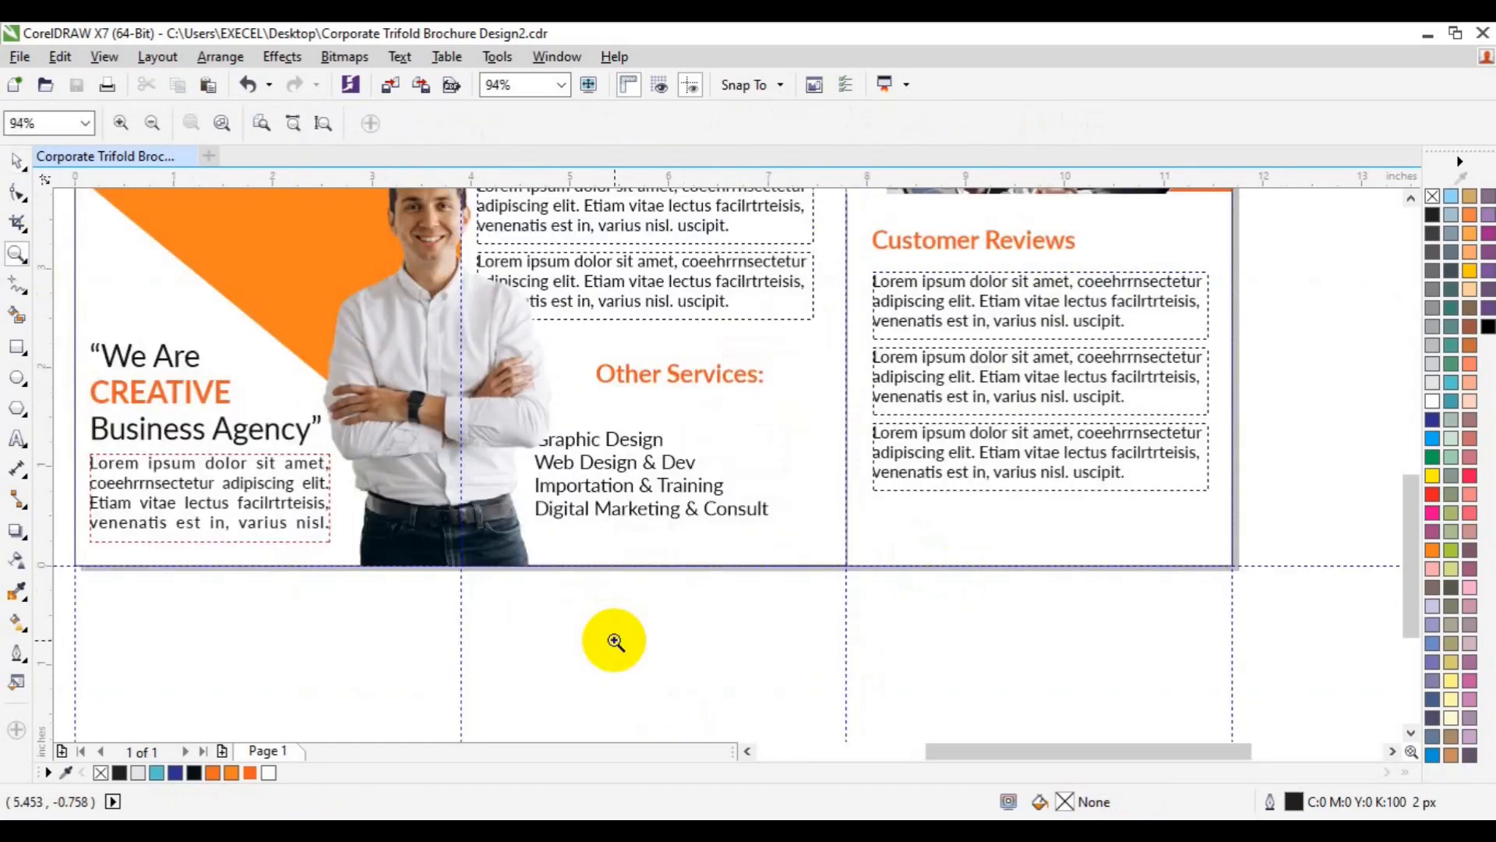
{"action": "key", "text": "space"}
{"action": "left_click", "coordinate": [1410, 198]}
{"action": "left_click", "coordinate": [1410, 198]}
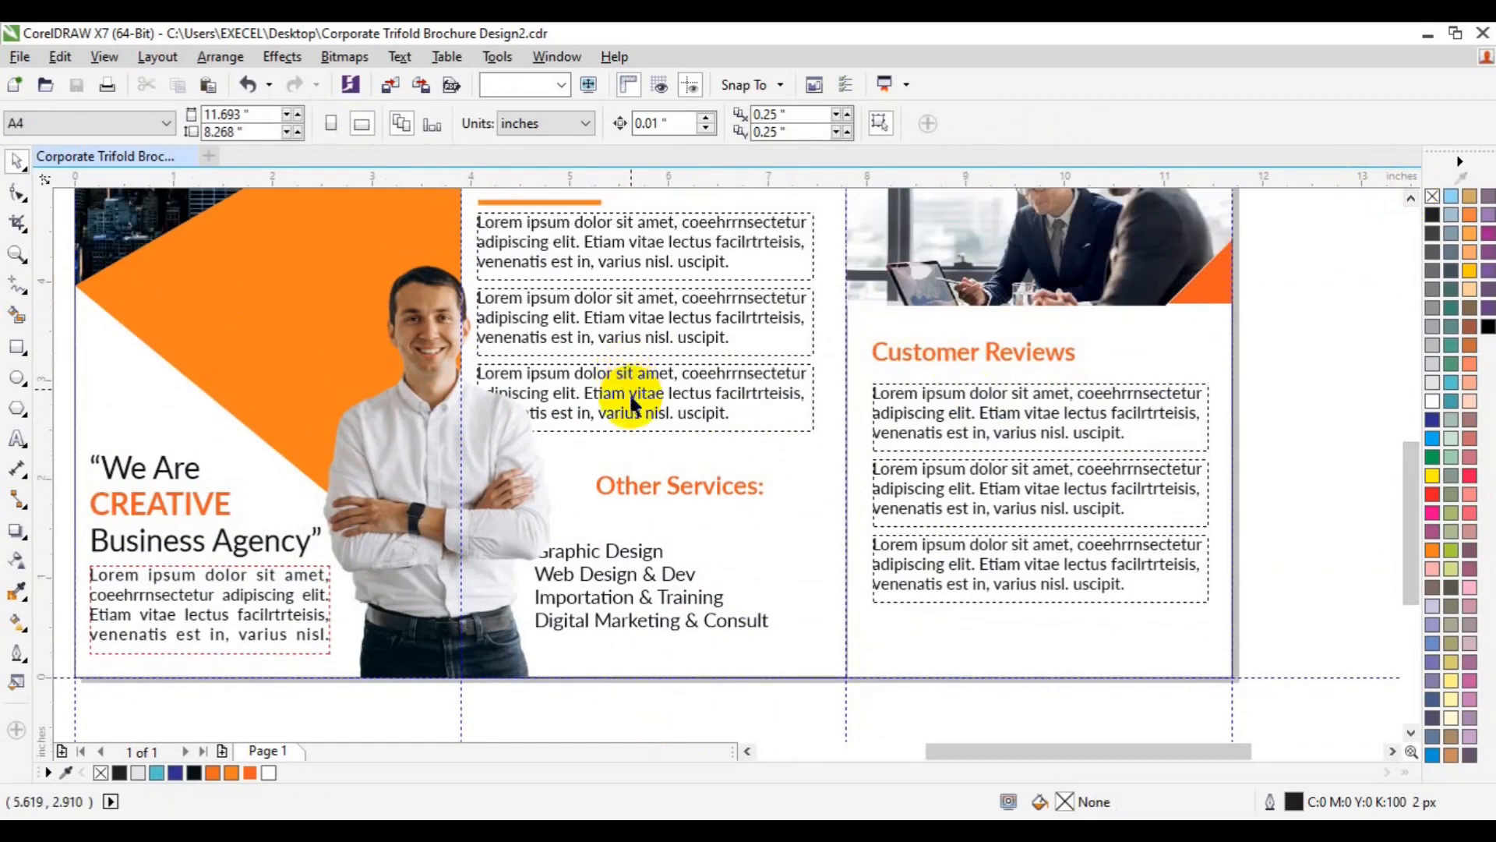
{"action": "left_click", "coordinate": [633, 410]}
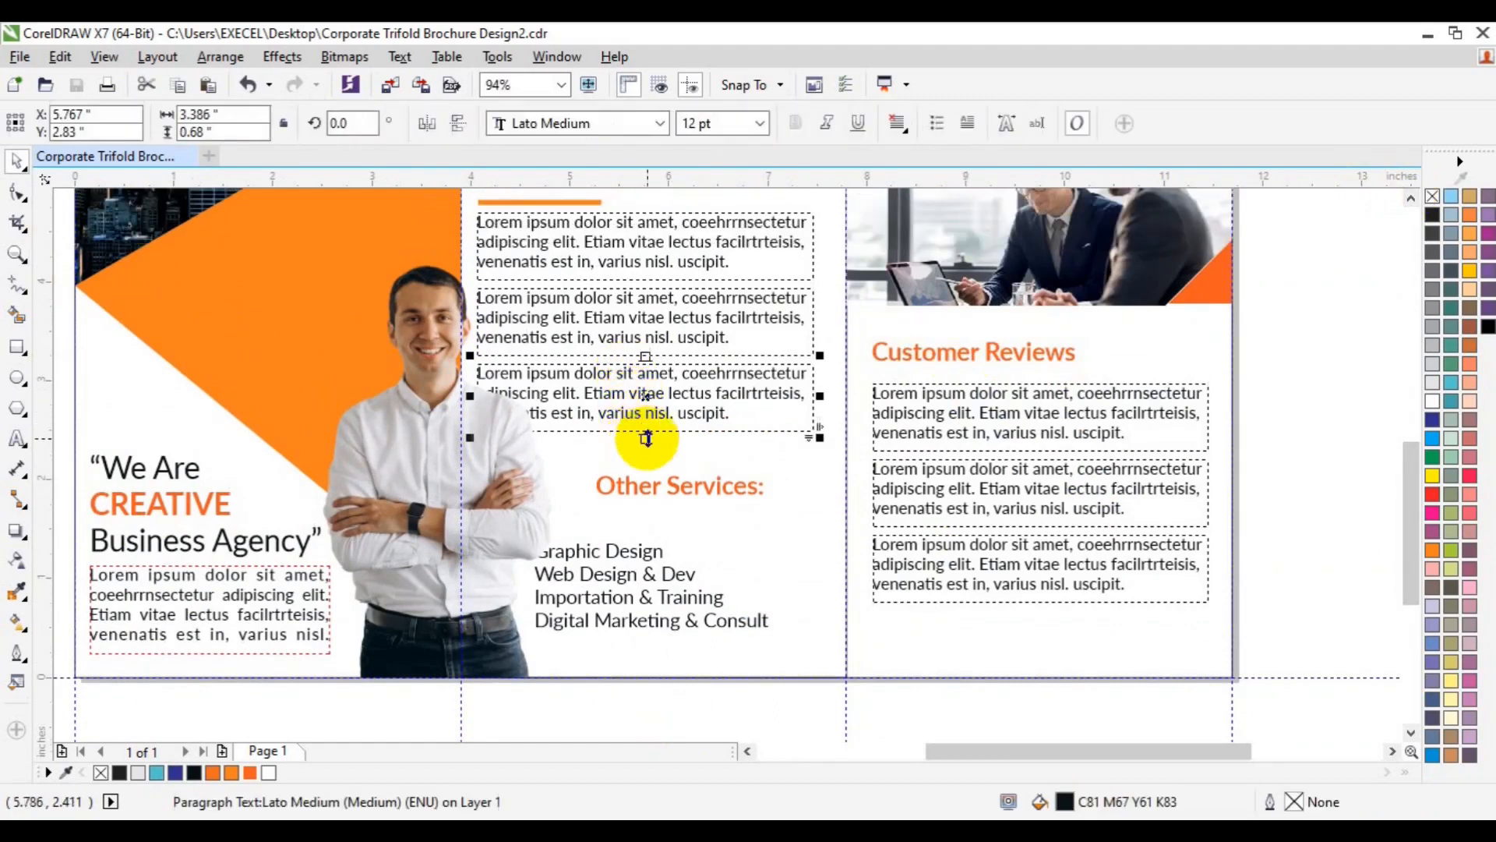
{"action": "left_click_drag", "start_coordinate": [647, 438], "coordinate": [645, 417]}
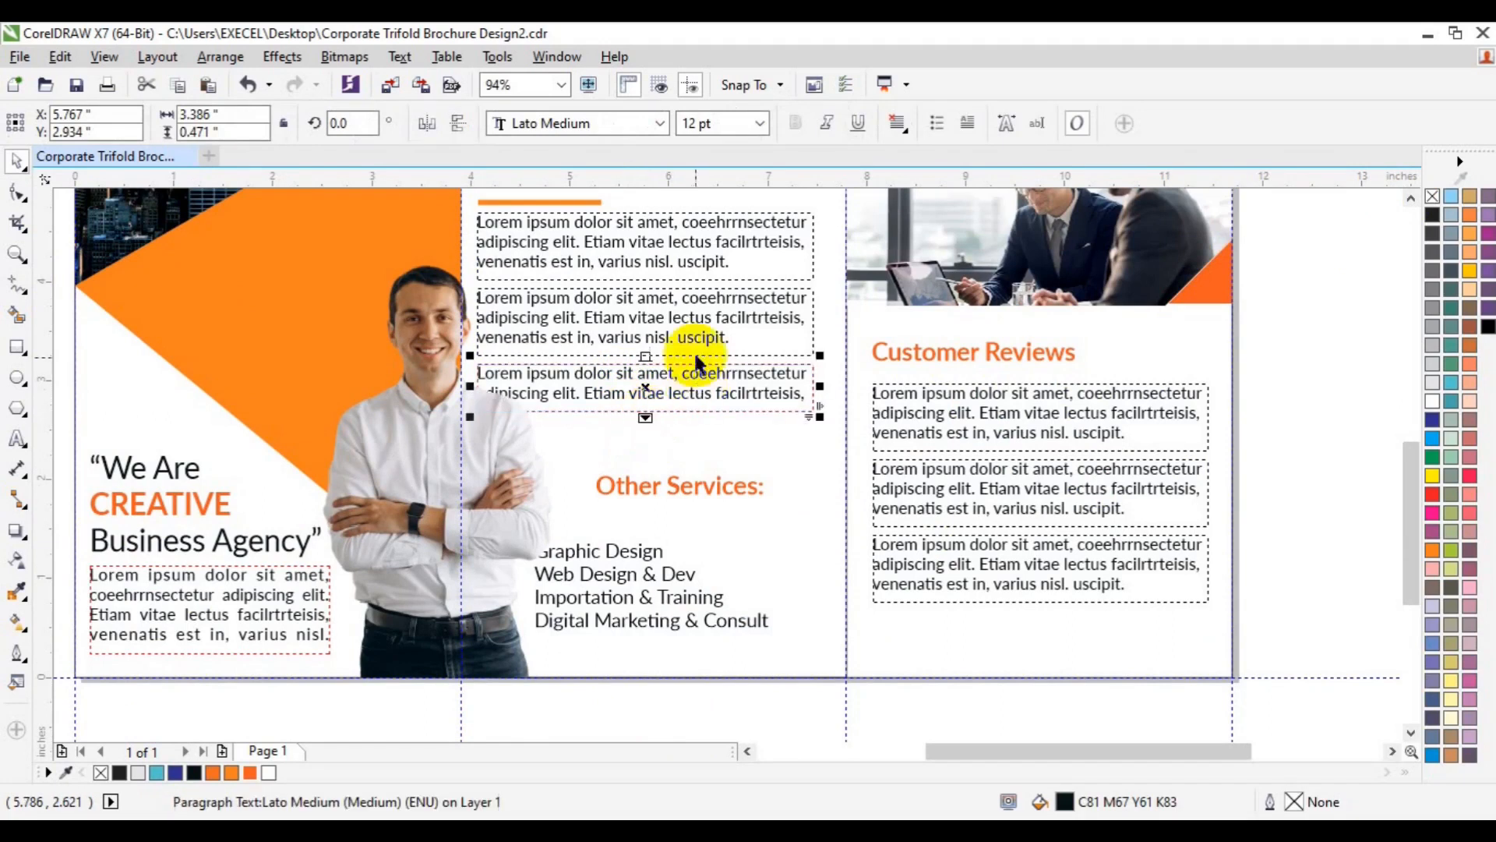
- Move the middle panel's "What Customer Says About Our Services" heading, its underline and the three paragraphs up together by about 0.3 inches
{"action": "left_click", "coordinate": [1410, 198]}
{"action": "left_click", "coordinate": [1411, 198]}
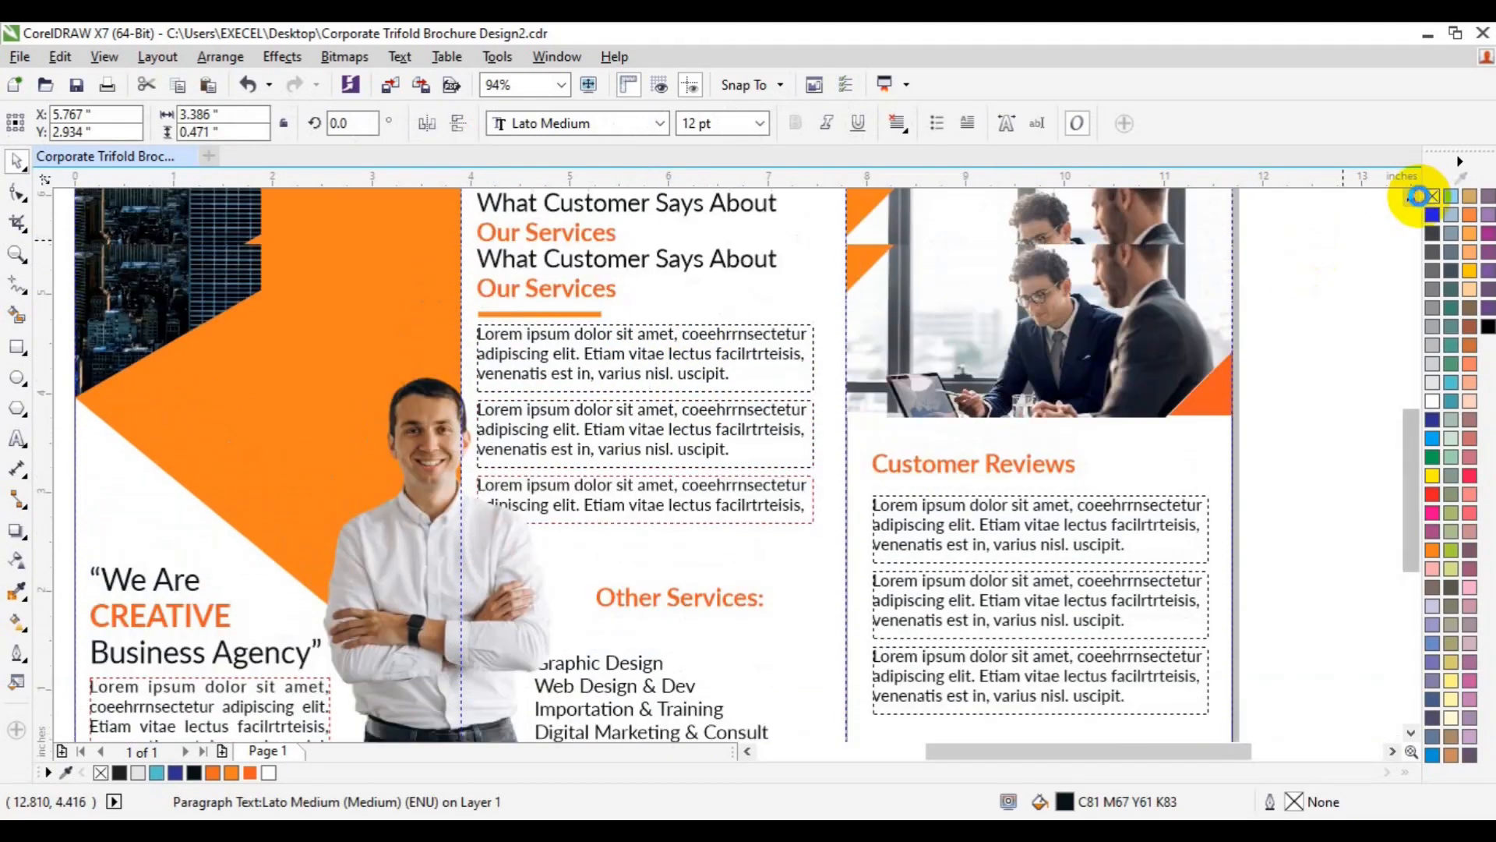
{"action": "left_click", "coordinate": [682, 450], "text": "shift"}
{"action": "left_click", "coordinate": [592, 333], "text": "shift"}
{"action": "left_click", "coordinate": [593, 312], "text": "shift"}
{"action": "left_click", "coordinate": [592, 295], "text": "shift"}
{"action": "left_click_drag", "start_coordinate": [592, 296], "coordinate": [590, 292]}
{"action": "key", "text": "Up"}
{"action": "key", "text": "Up"}
{"action": "key", "text": "Up"}
{"action": "key", "text": "Up"}
{"action": "key", "text": "Up"}
{"action": "key", "text": "Up"}
{"action": "key", "text": "Up"}
{"action": "key", "text": "Up"}
{"action": "key", "text": "Up"}
{"action": "key", "text": "Up"}
{"action": "key", "text": "Up"}
{"action": "key", "text": "Up"}
{"action": "key", "text": "Up"}
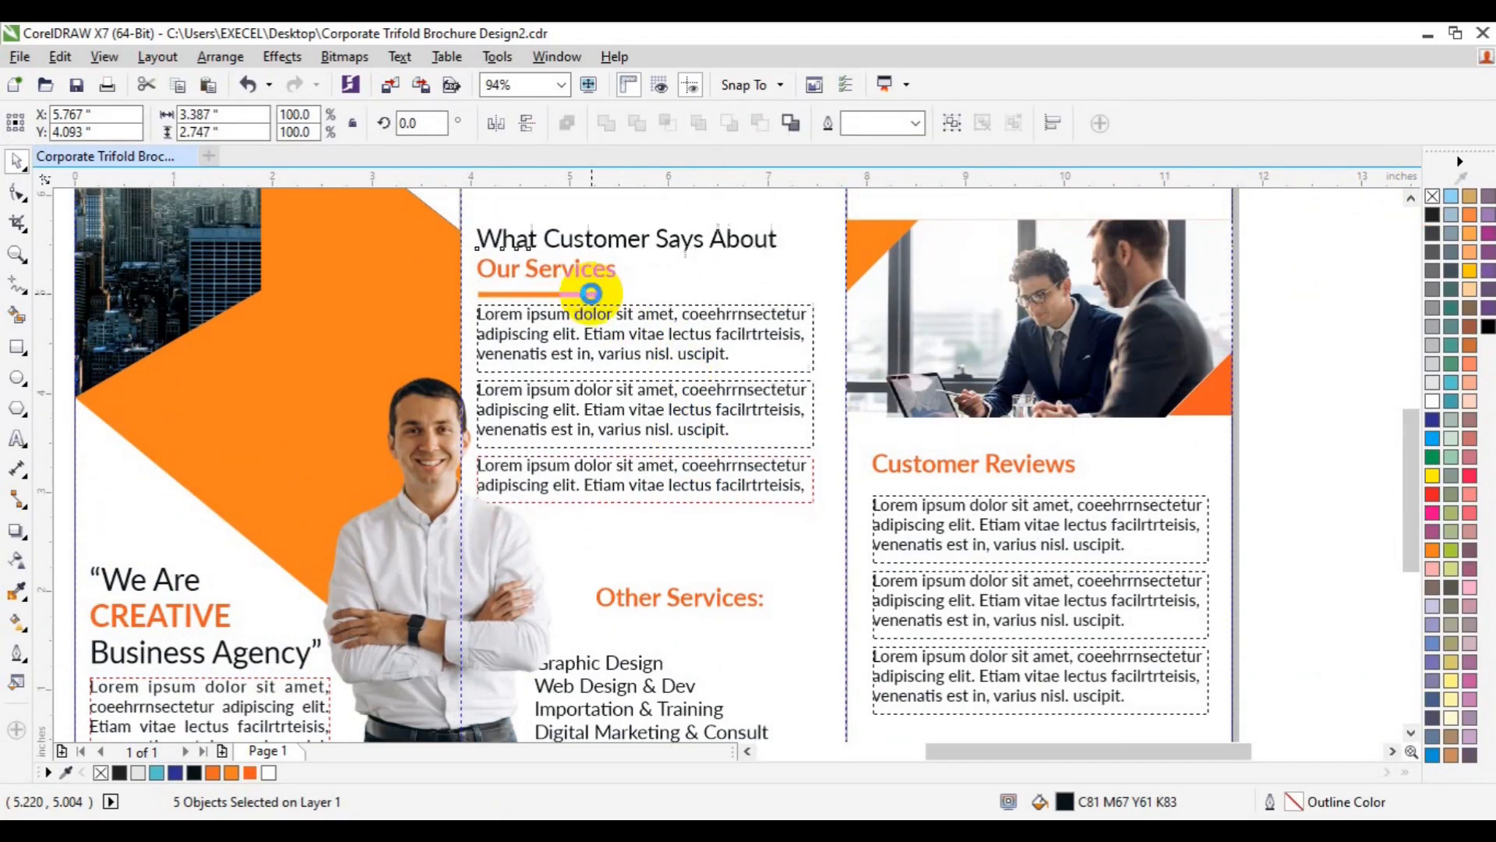
{"action": "left_click_drag", "start_coordinate": [592, 300], "coordinate": [587, 295]}
- Set the services list's line spacing to 120% and place it directly beneath "Other Services:", aligned with the heading's left edge
{"action": "left_click", "coordinate": [645, 666]}
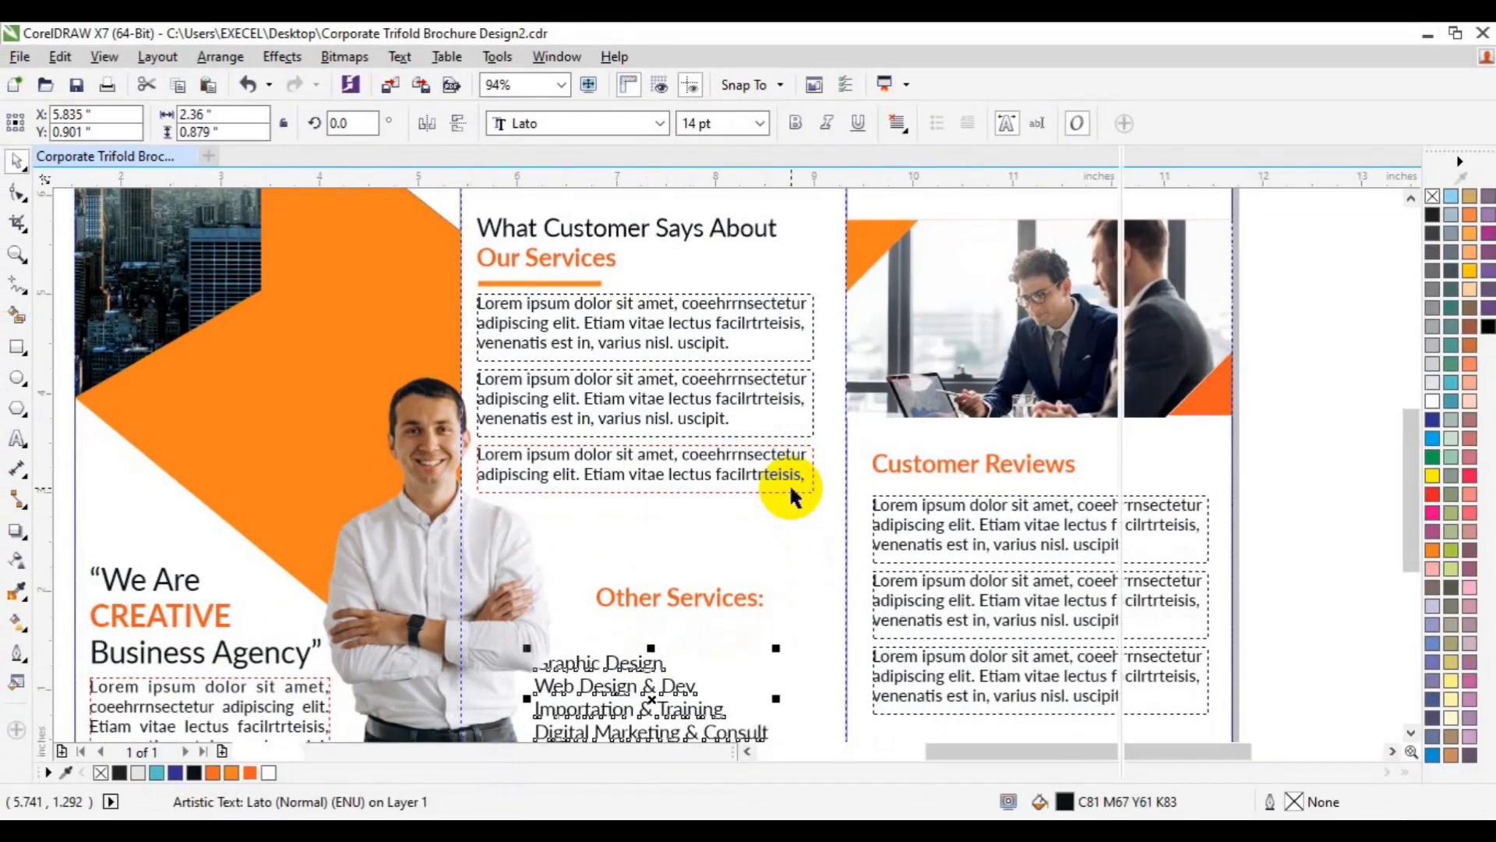
{"action": "key", "text": "ctrl+t"}
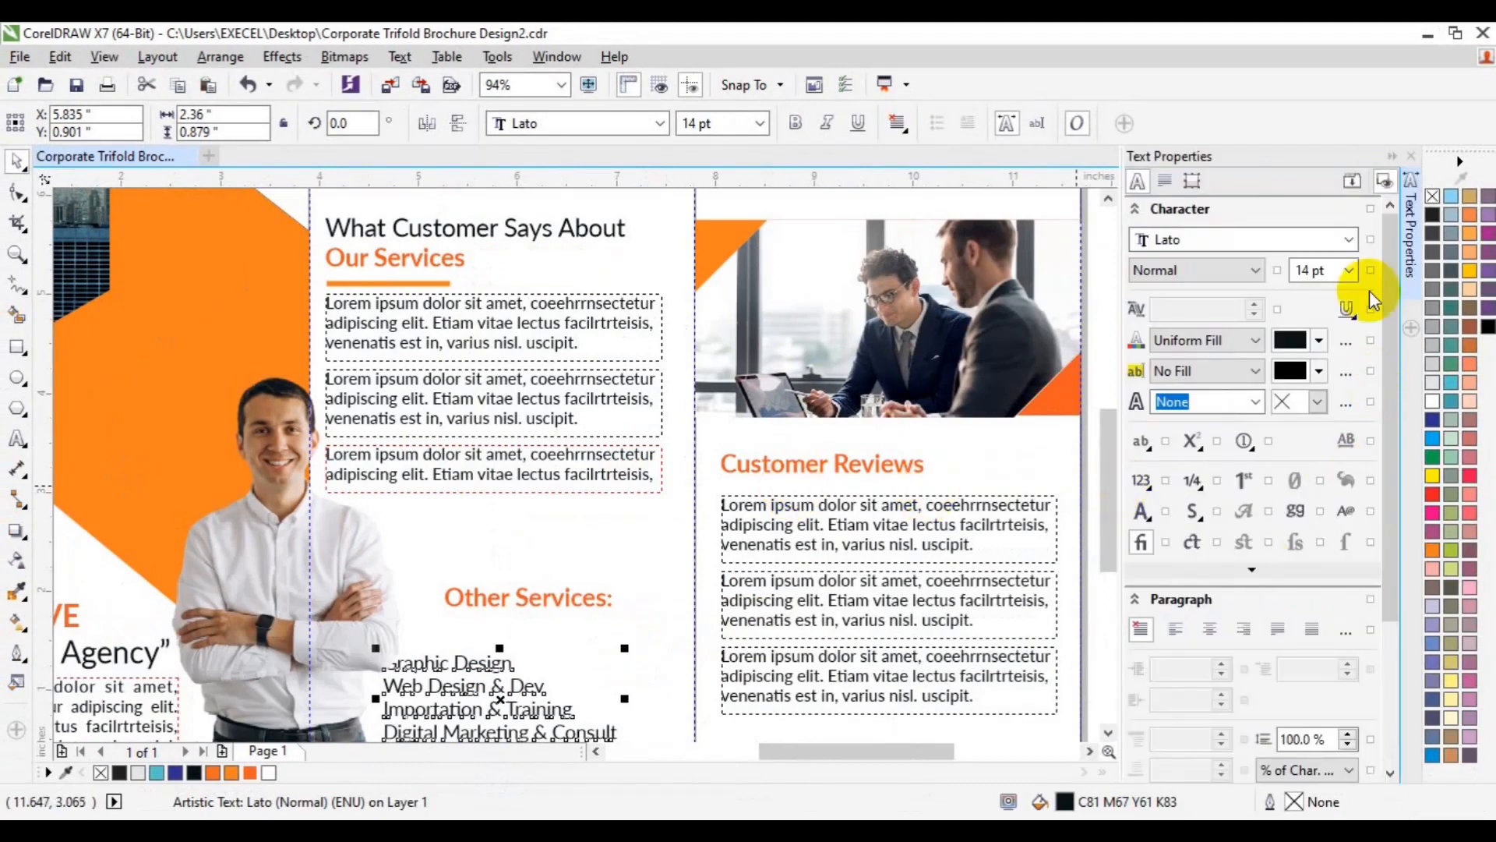
{"action": "scroll", "coordinate": [1395, 452], "scroll_direction": "down", "scroll_amount": 3}
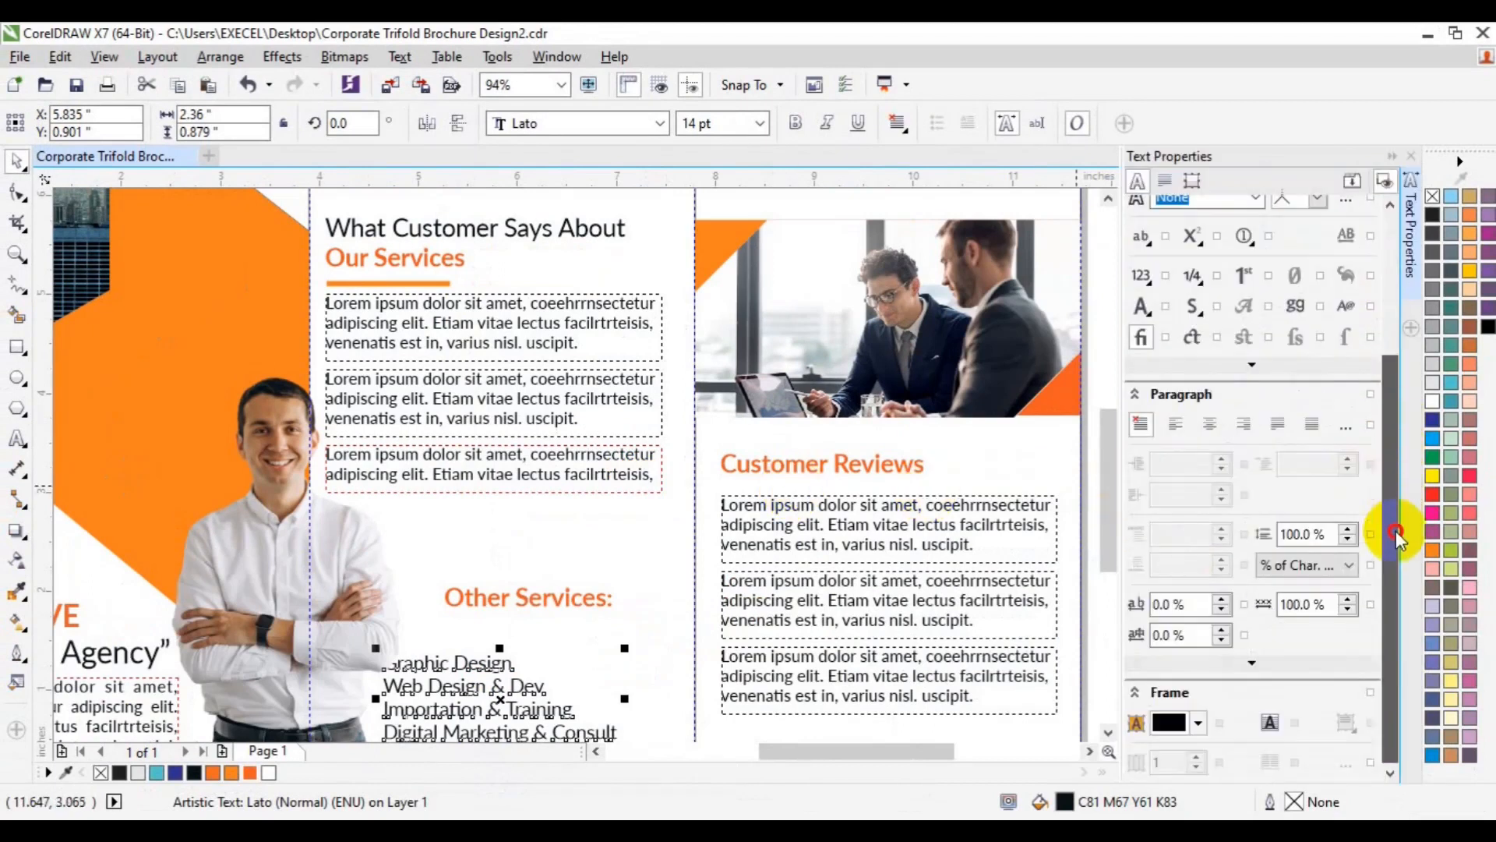
{"action": "left_click", "coordinate": [1348, 541]}
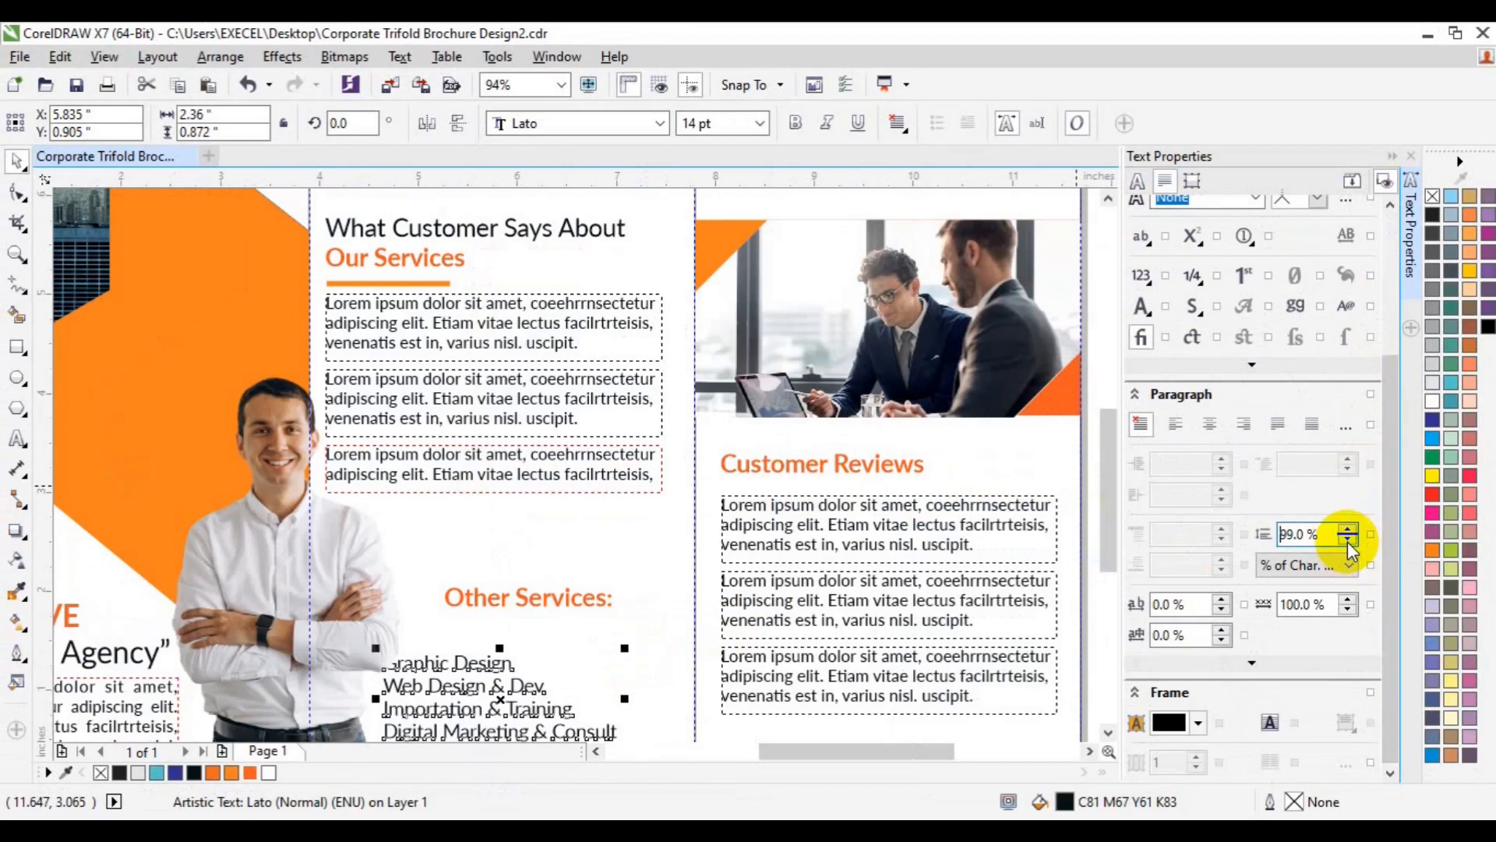
{"action": "left_click", "coordinate": [1348, 540]}
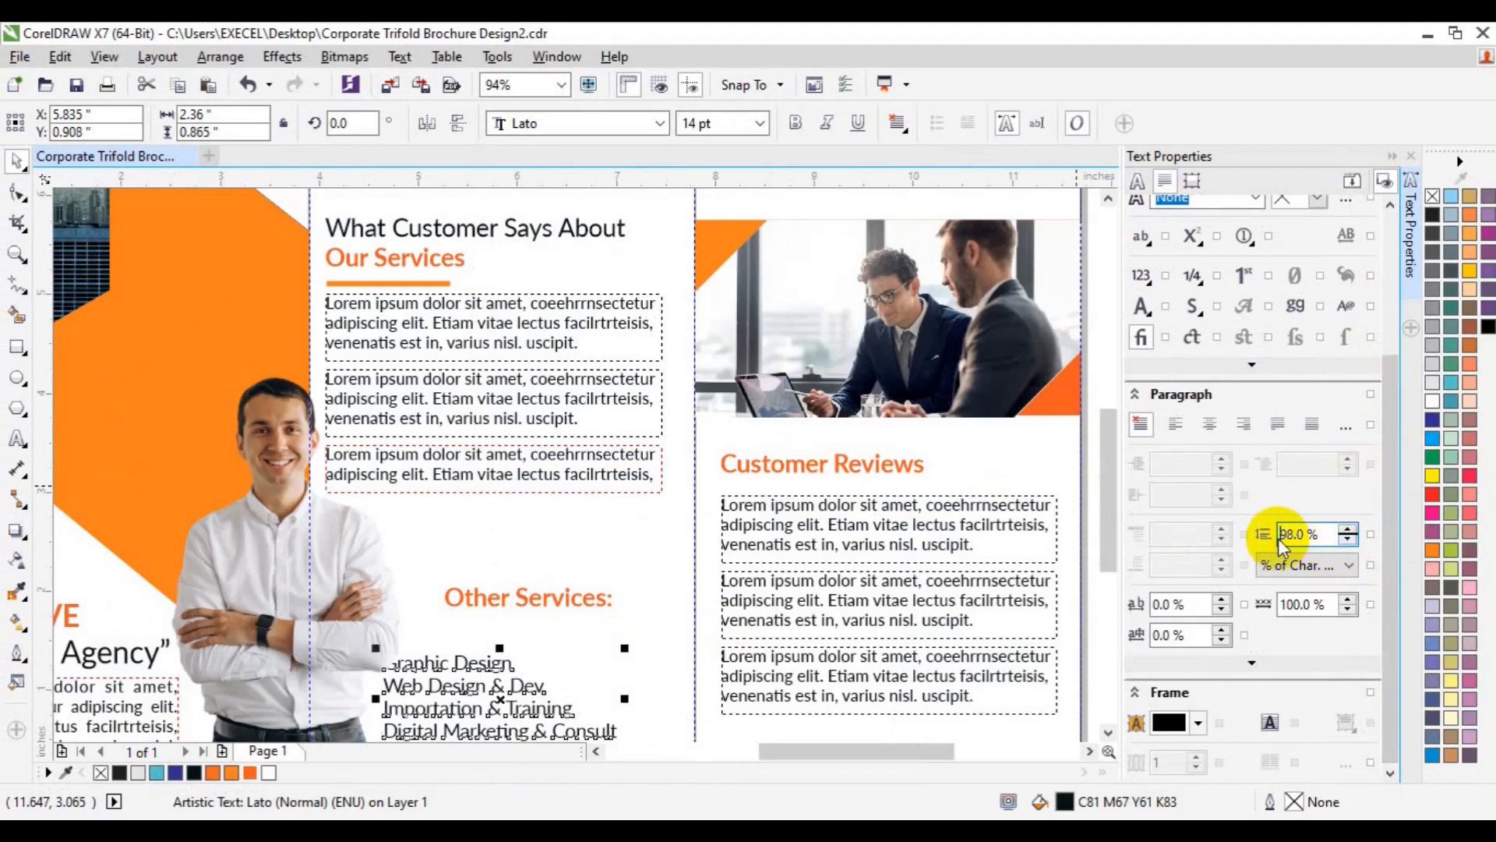
{"action": "left_click_drag", "start_coordinate": [1102, 536], "coordinate": [1106, 554]}
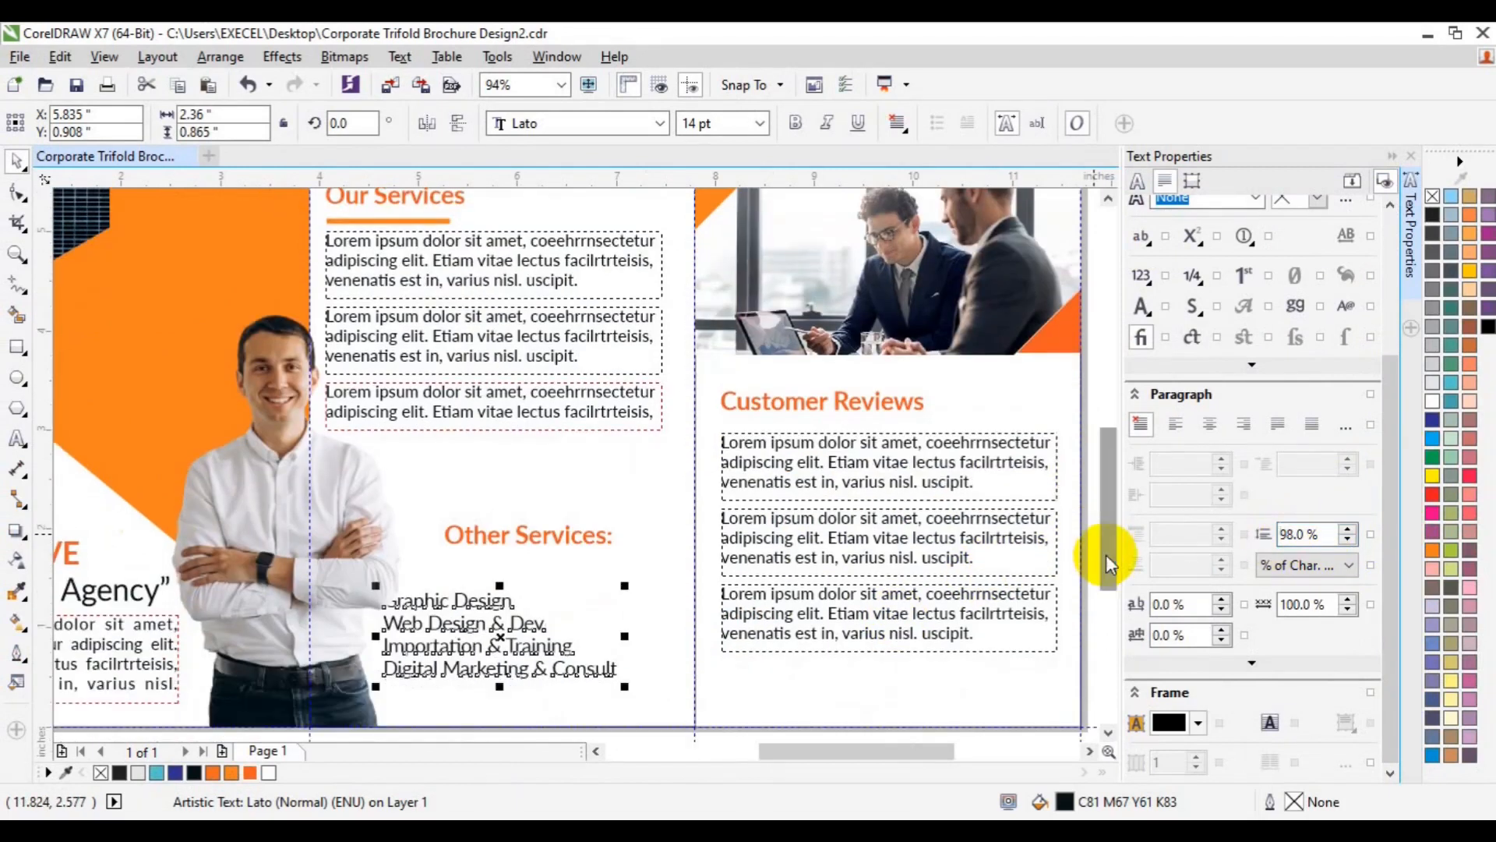
{"action": "left_click", "coordinate": [1290, 533]}
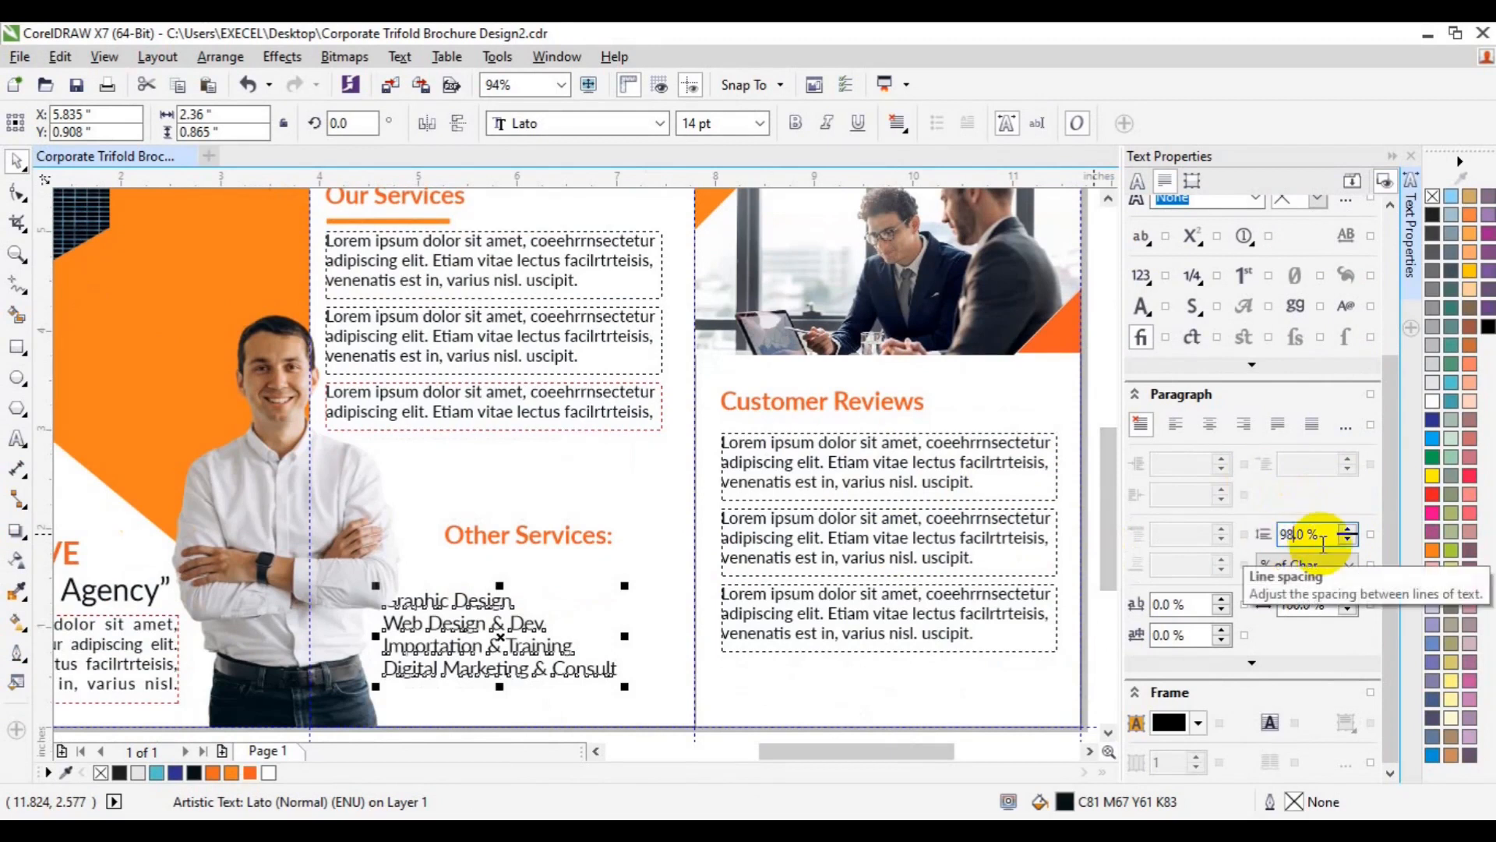
{"action": "type", "text": "120"}
{"action": "key", "text": "Return"}
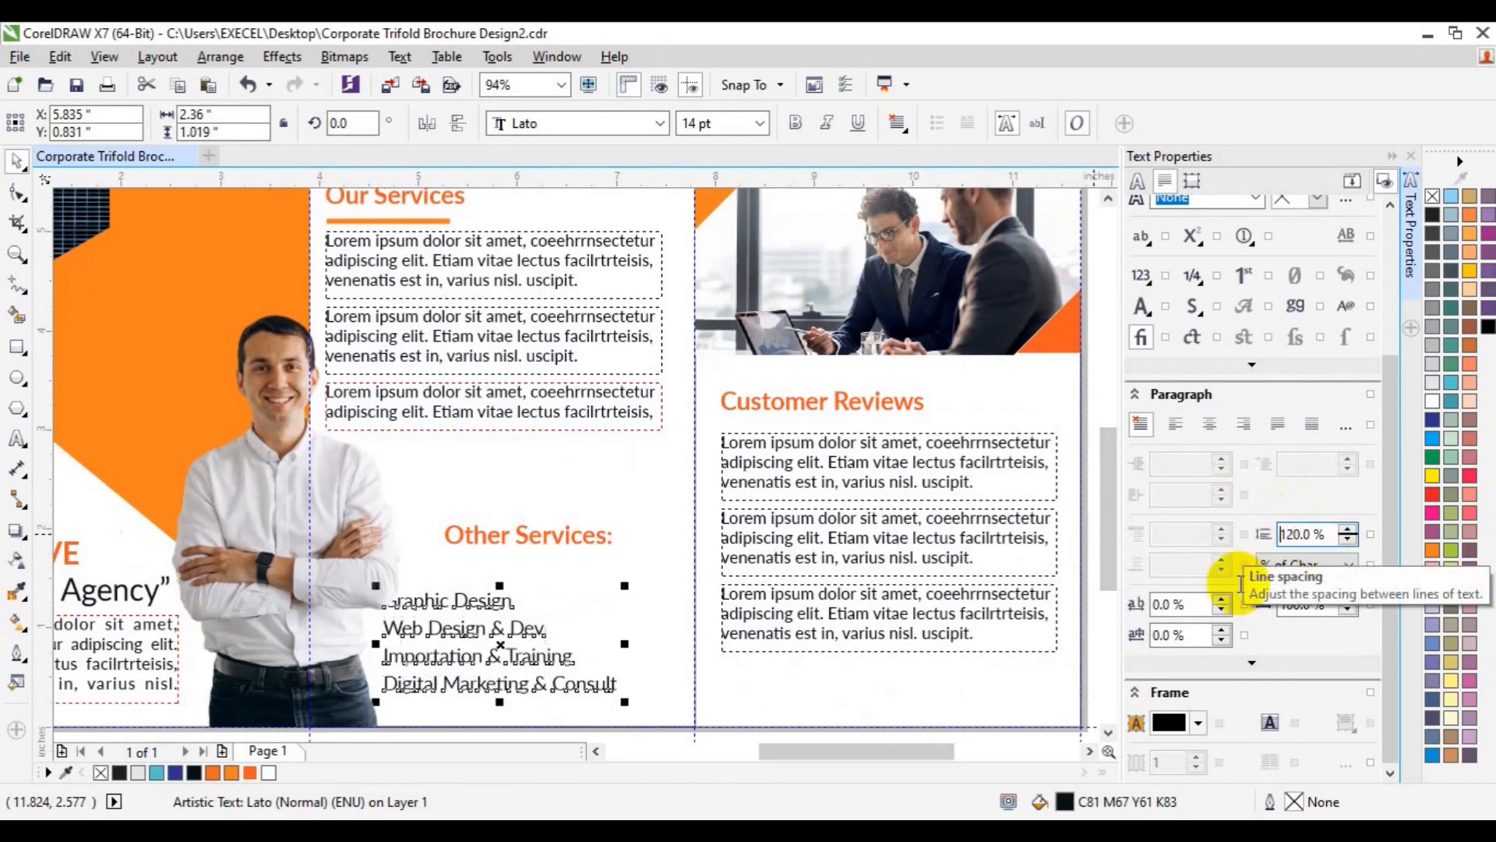
{"action": "left_click_drag", "start_coordinate": [499, 640], "coordinate": [562, 621]}
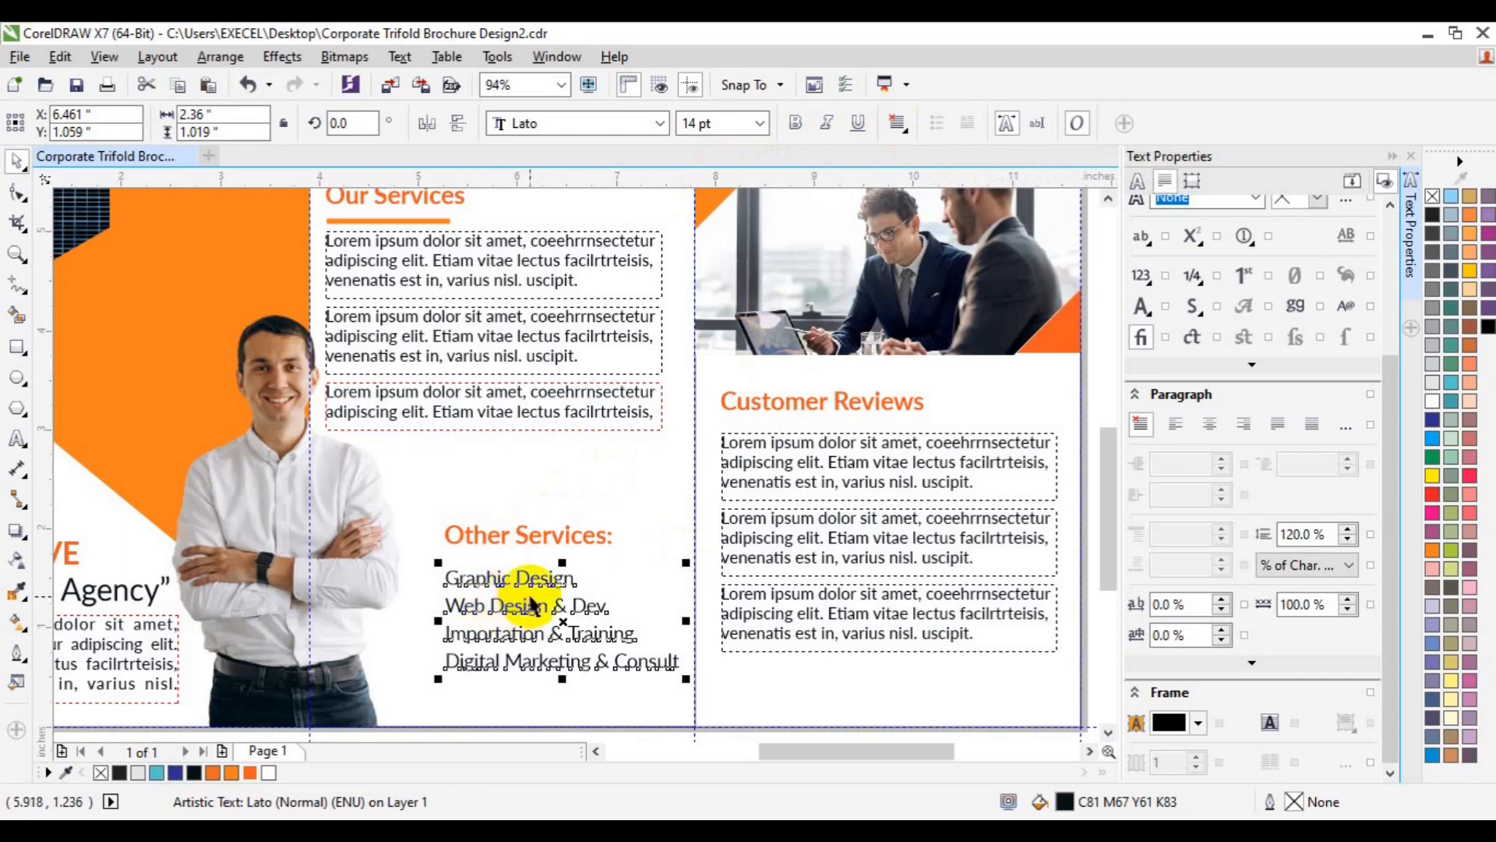
- Nudge the cut-out businessman image about 0.04 inches to the right
{"action": "left_click", "coordinate": [321, 533]}
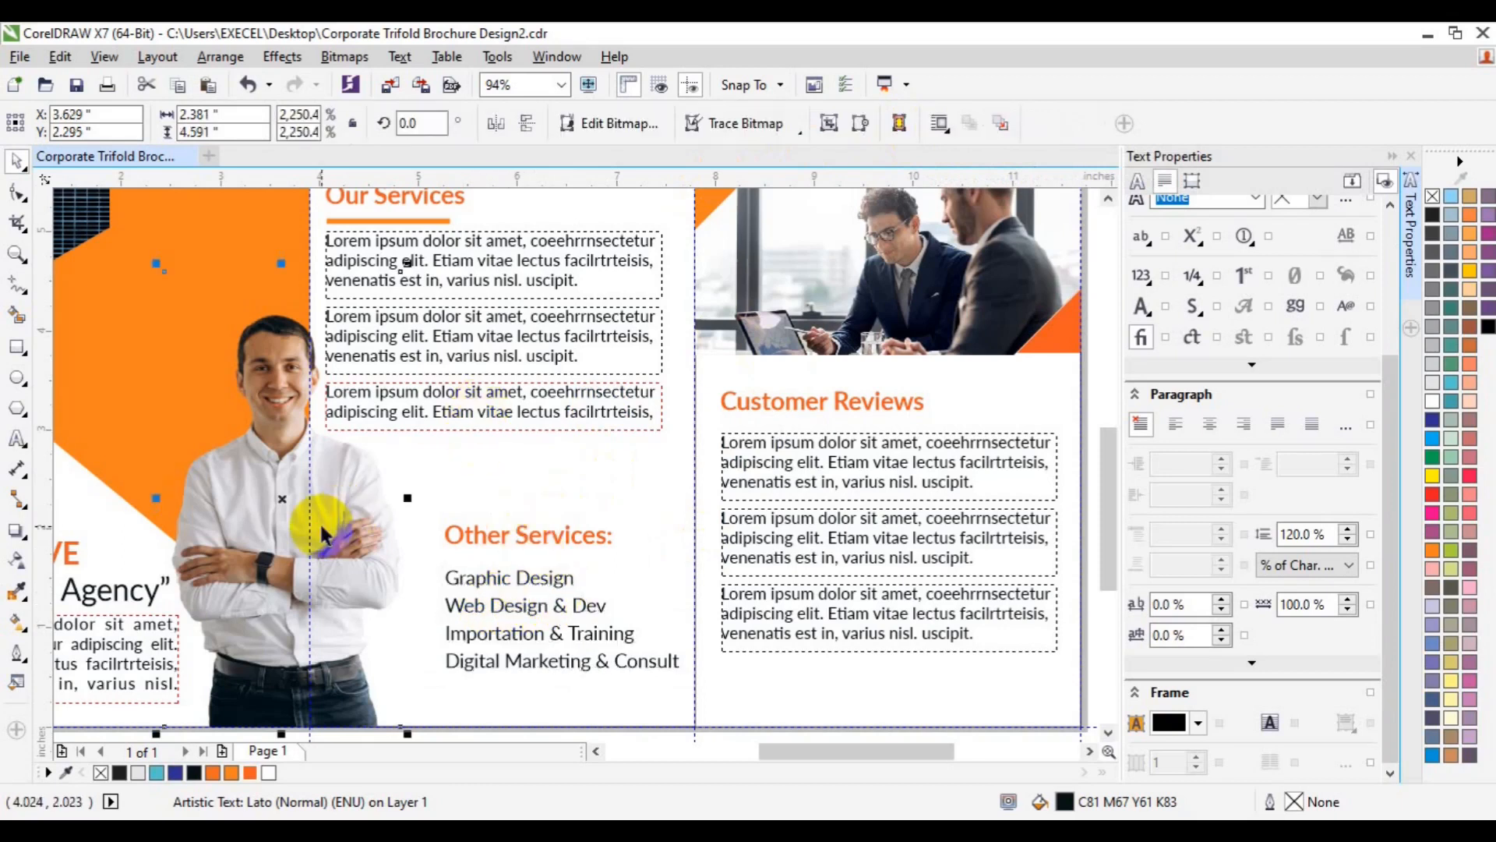
{"action": "left_click_drag", "start_coordinate": [321, 533], "coordinate": [322, 527]}
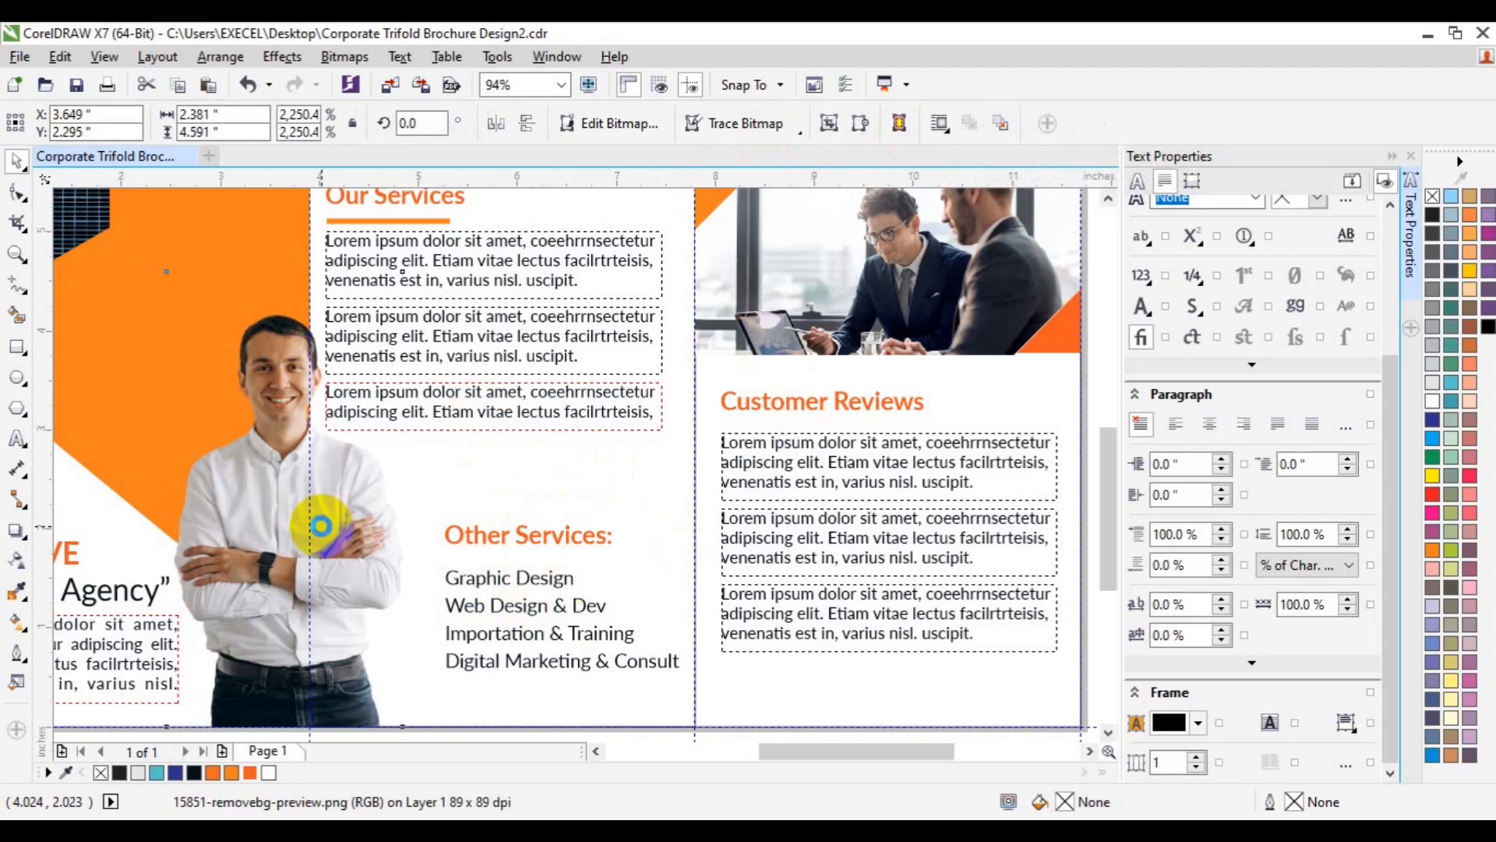
{"action": "left_click_drag", "start_coordinate": [321, 527], "coordinate": [322, 527]}
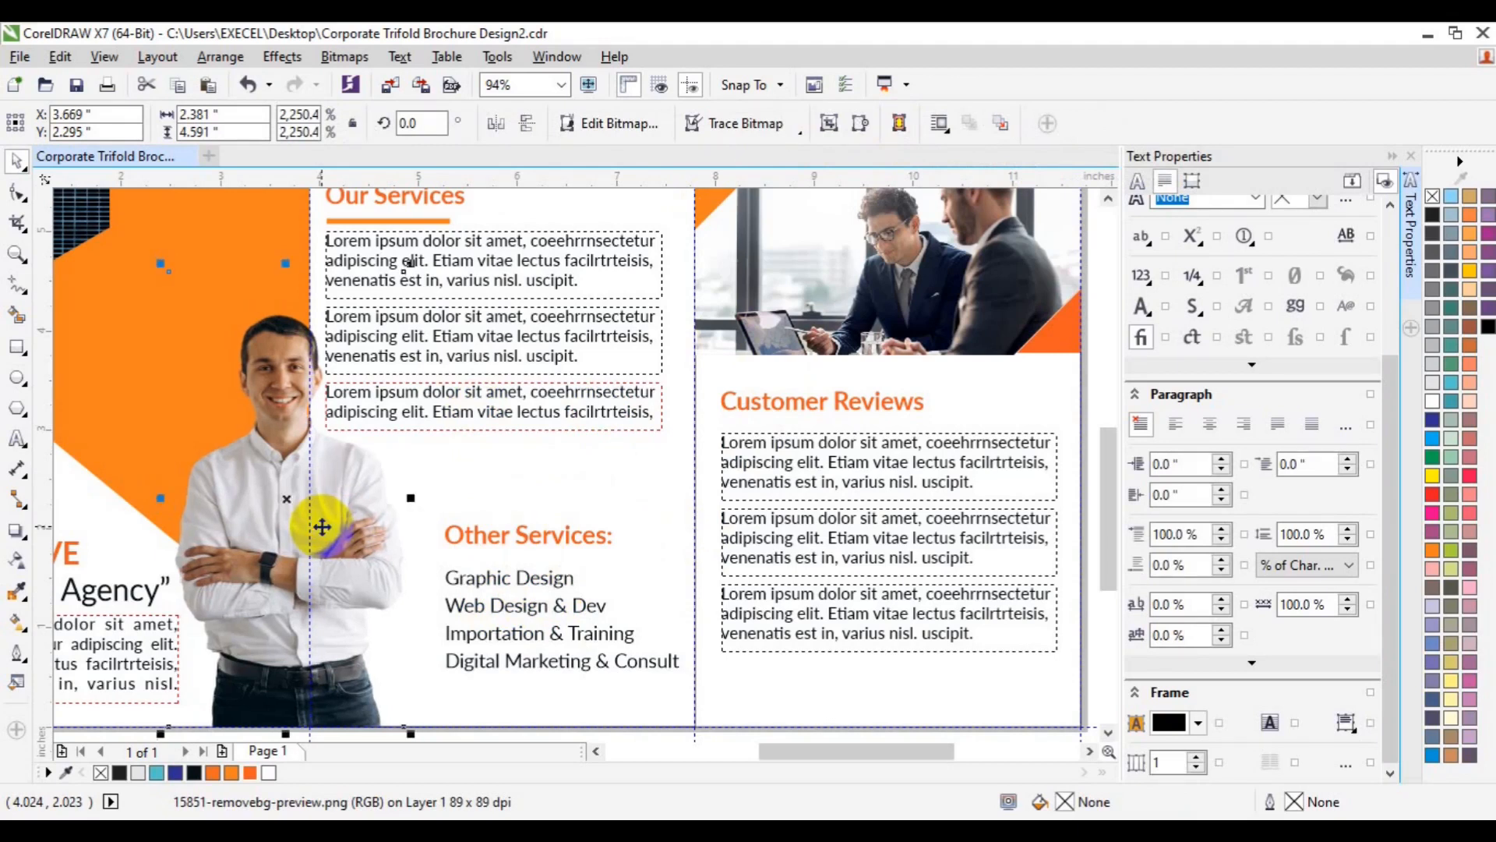
{"action": "left_click", "coordinate": [1095, 667]}
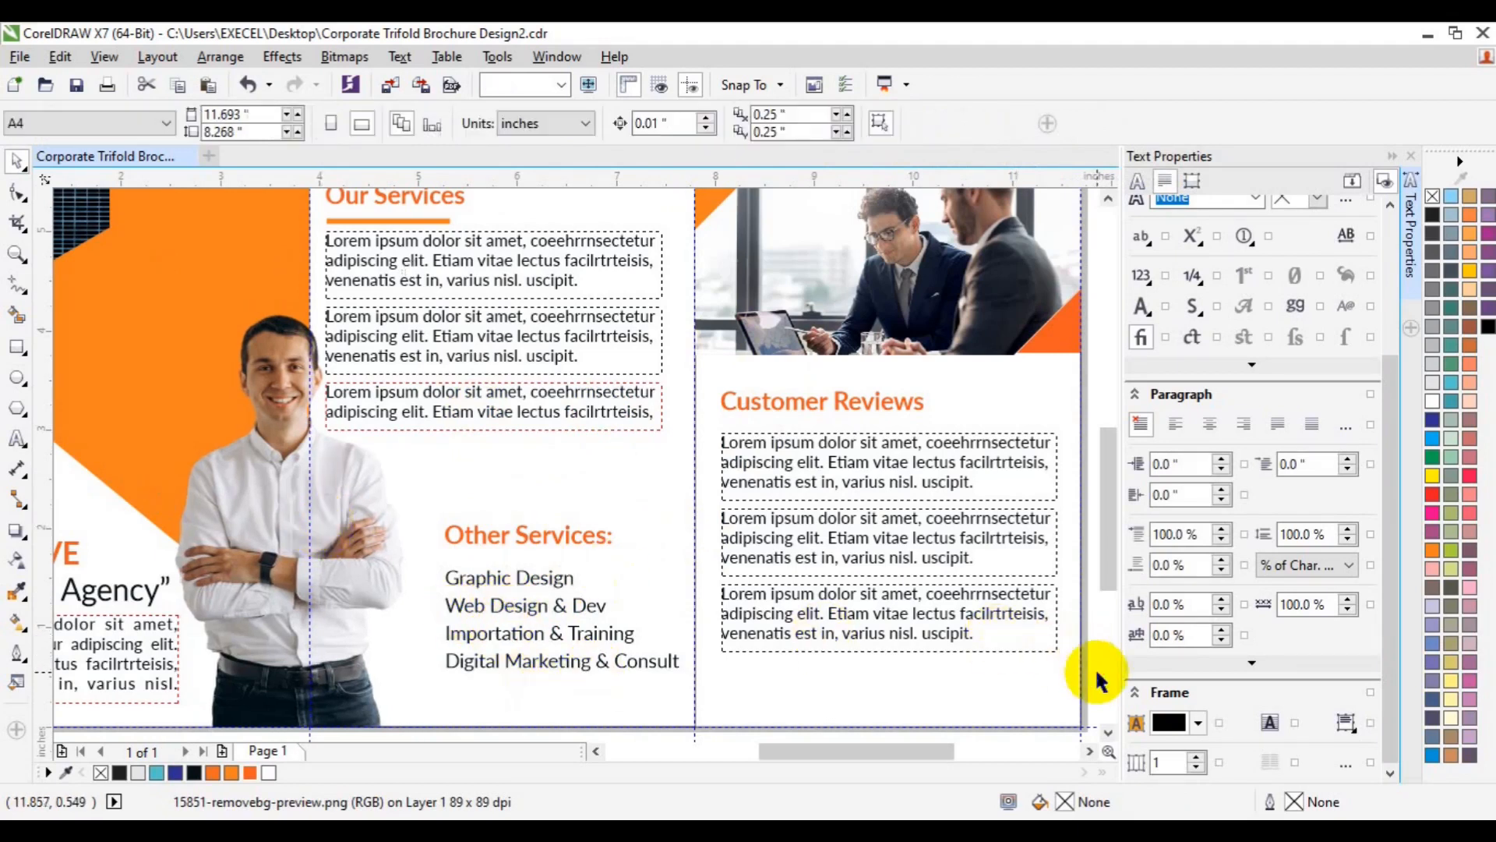
- Edit the services list so its second line reads "Web Design & Development" and its third "Importation & Procurement"
{"action": "left_click", "coordinate": [1106, 598]}
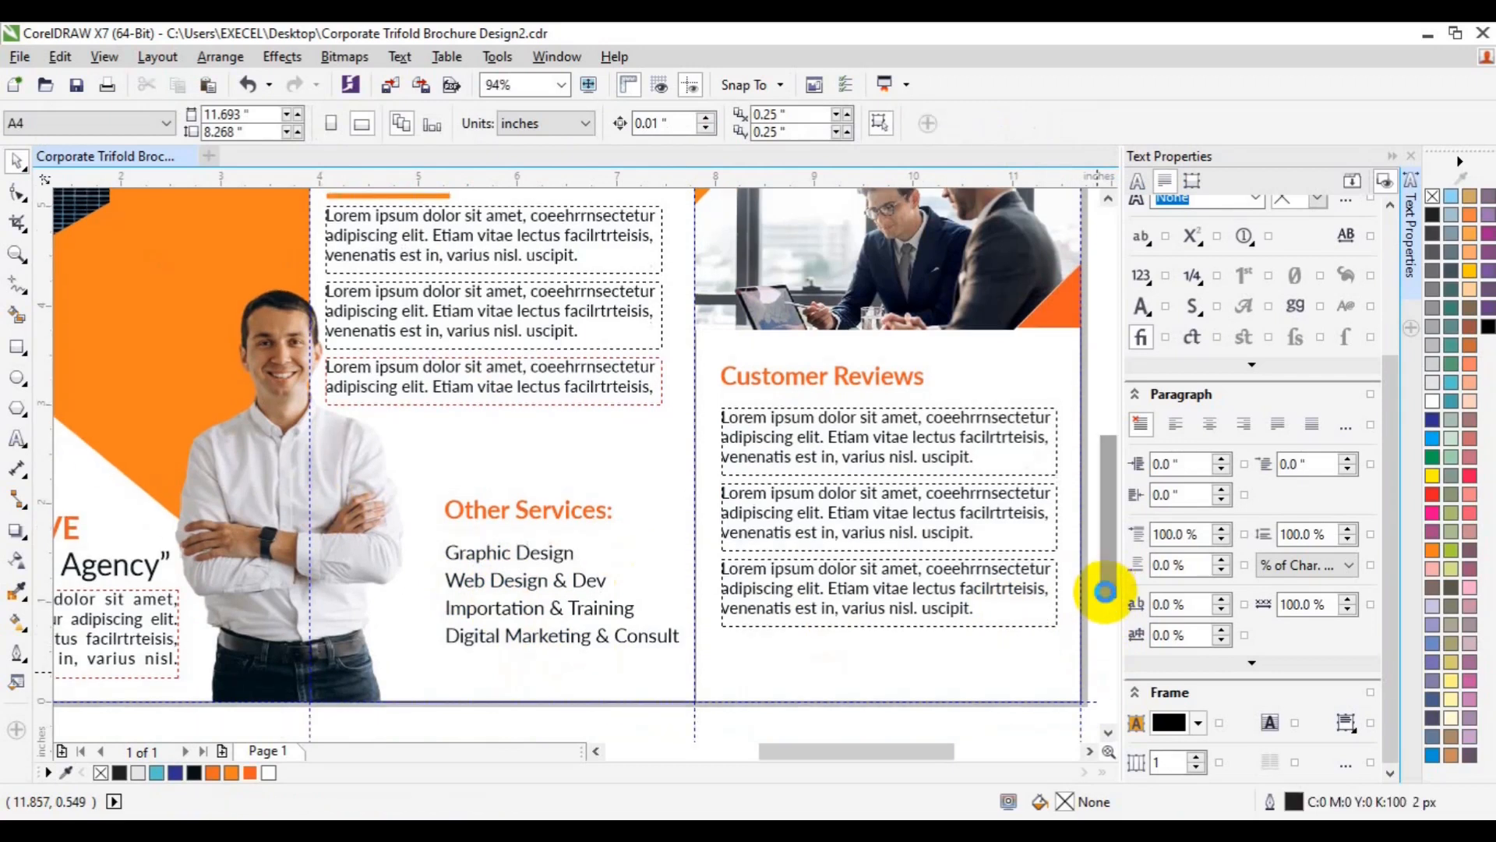
{"action": "left_click", "coordinate": [479, 579]}
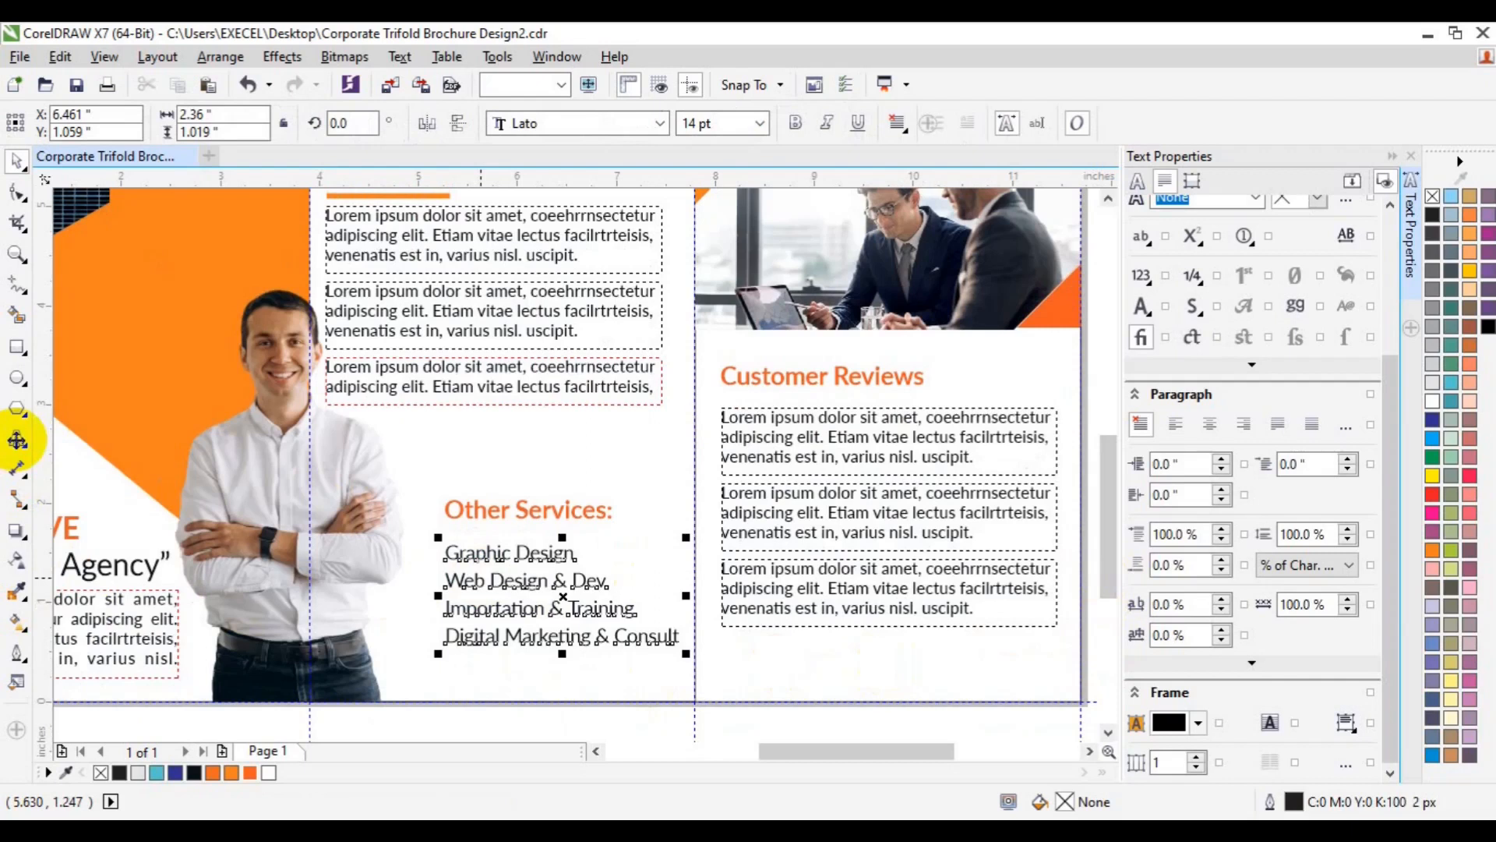
{"action": "left_click", "coordinate": [18, 440]}
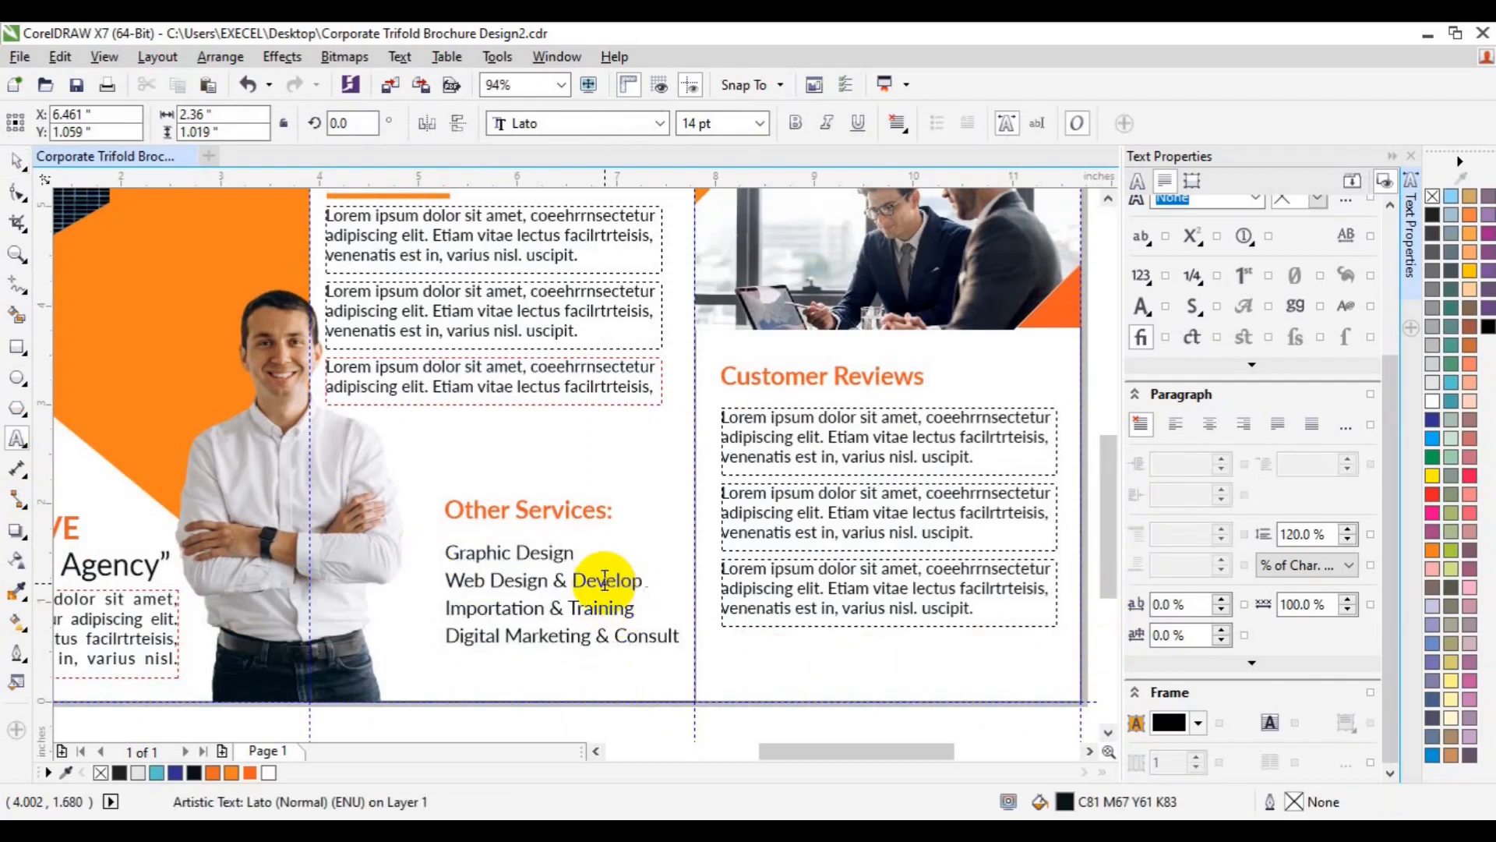
{"action": "type", "text": "t"}
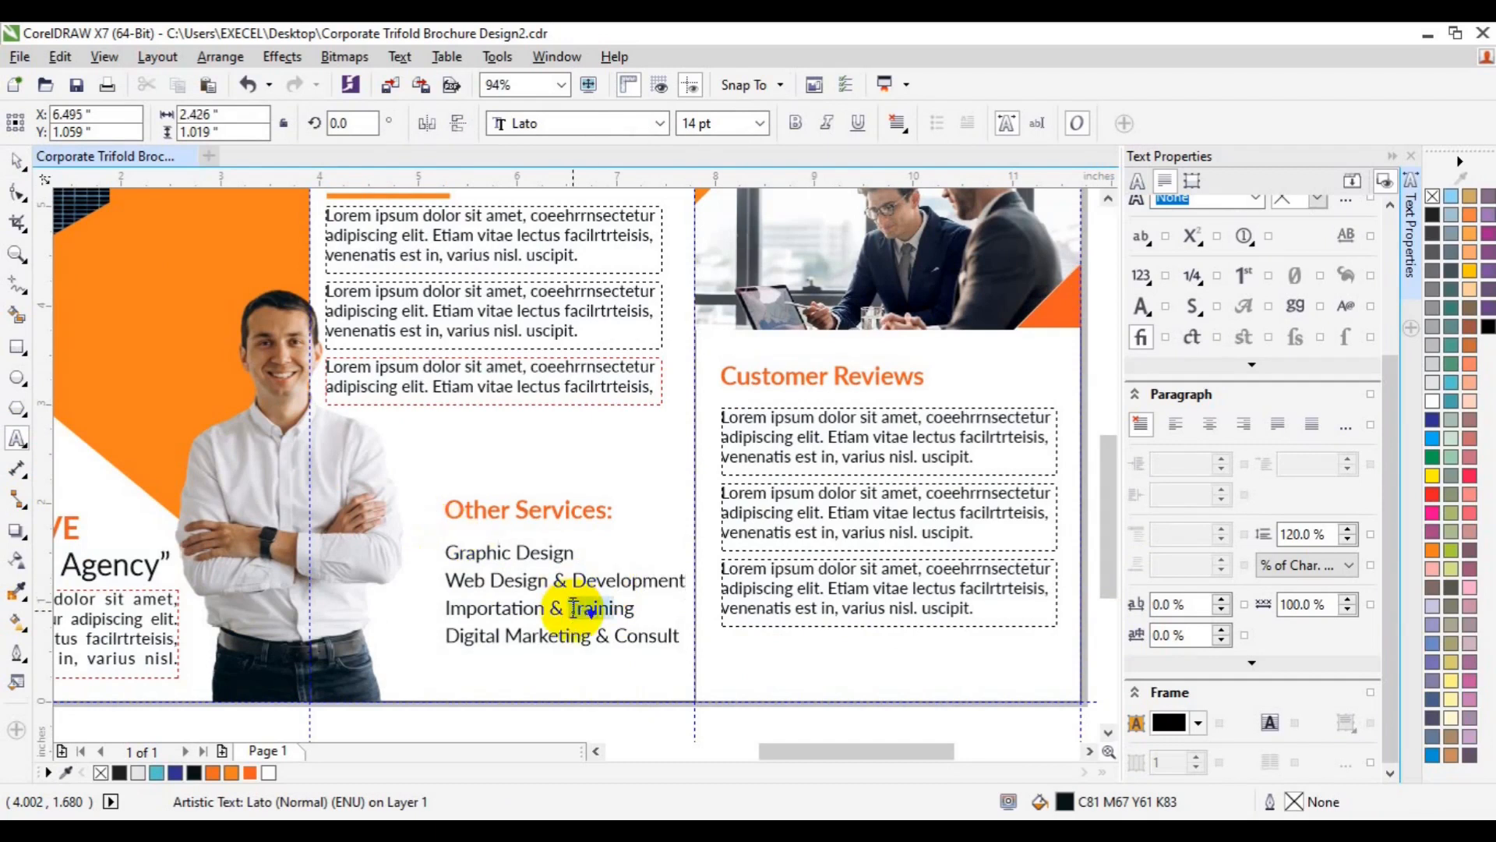
{"action": "type", "text": "Procurement"}
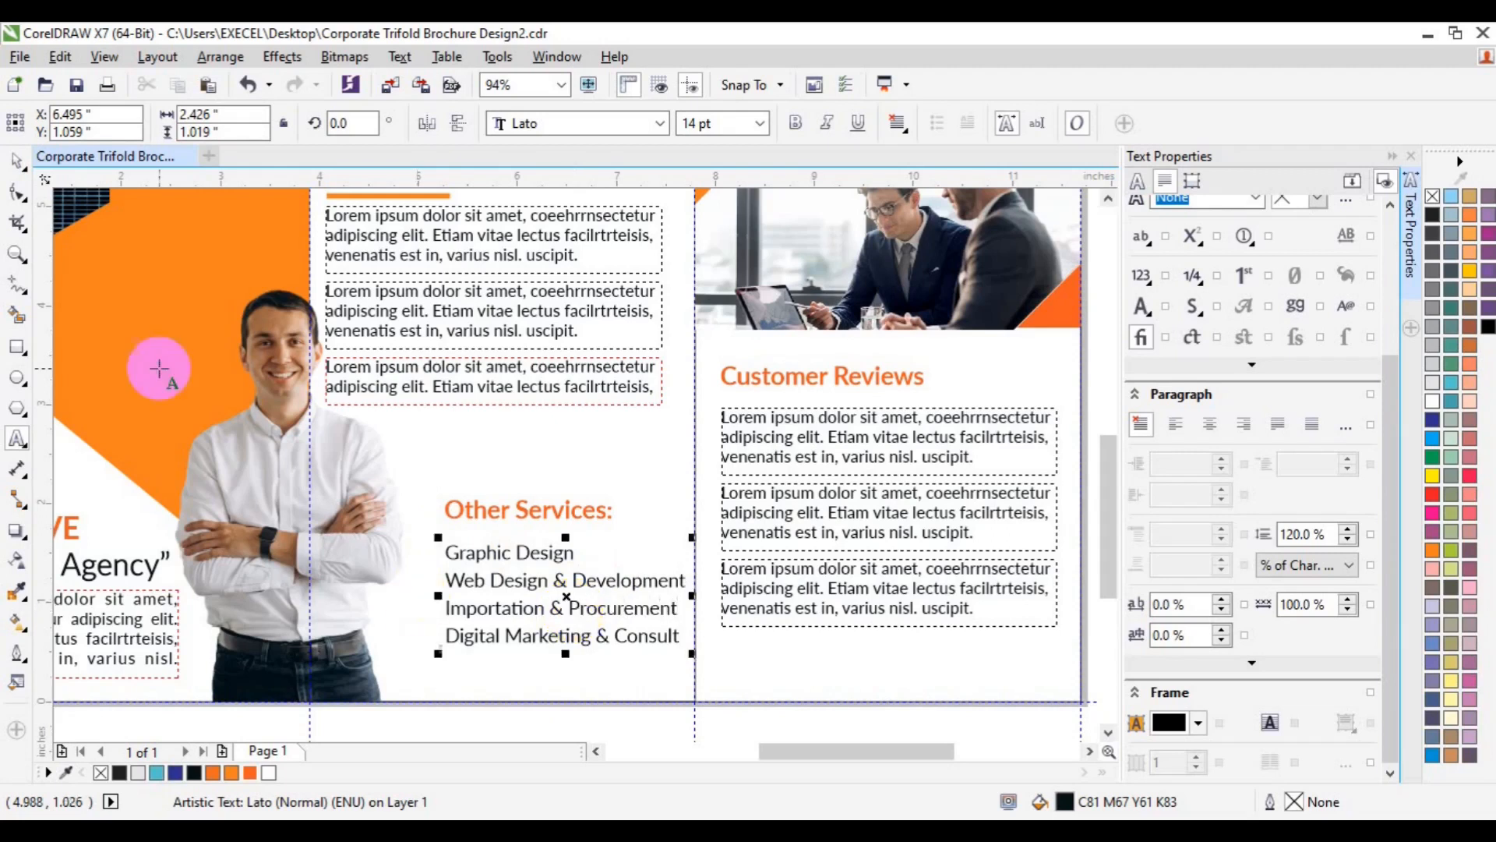
{"action": "left_click", "coordinate": [16, 162]}
{"action": "left_click", "coordinate": [15, 162]}
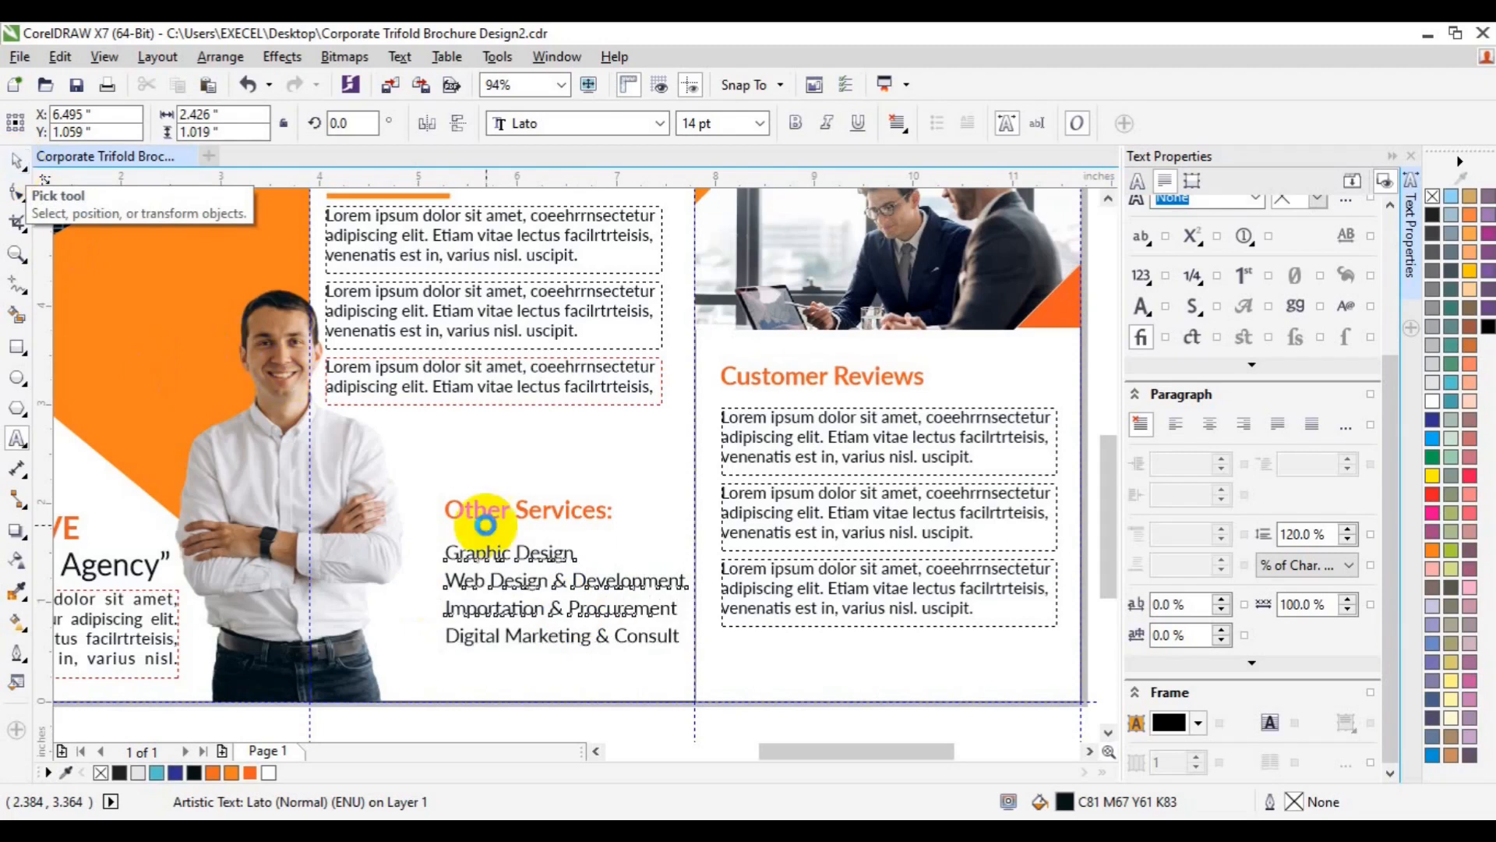
- Draw a six-sided polygon bullet about 0.115 by 0.133 inches in front of "Graphic Design" and fill it with the heading's orange, without outline
{"action": "left_click", "coordinate": [596, 751]}
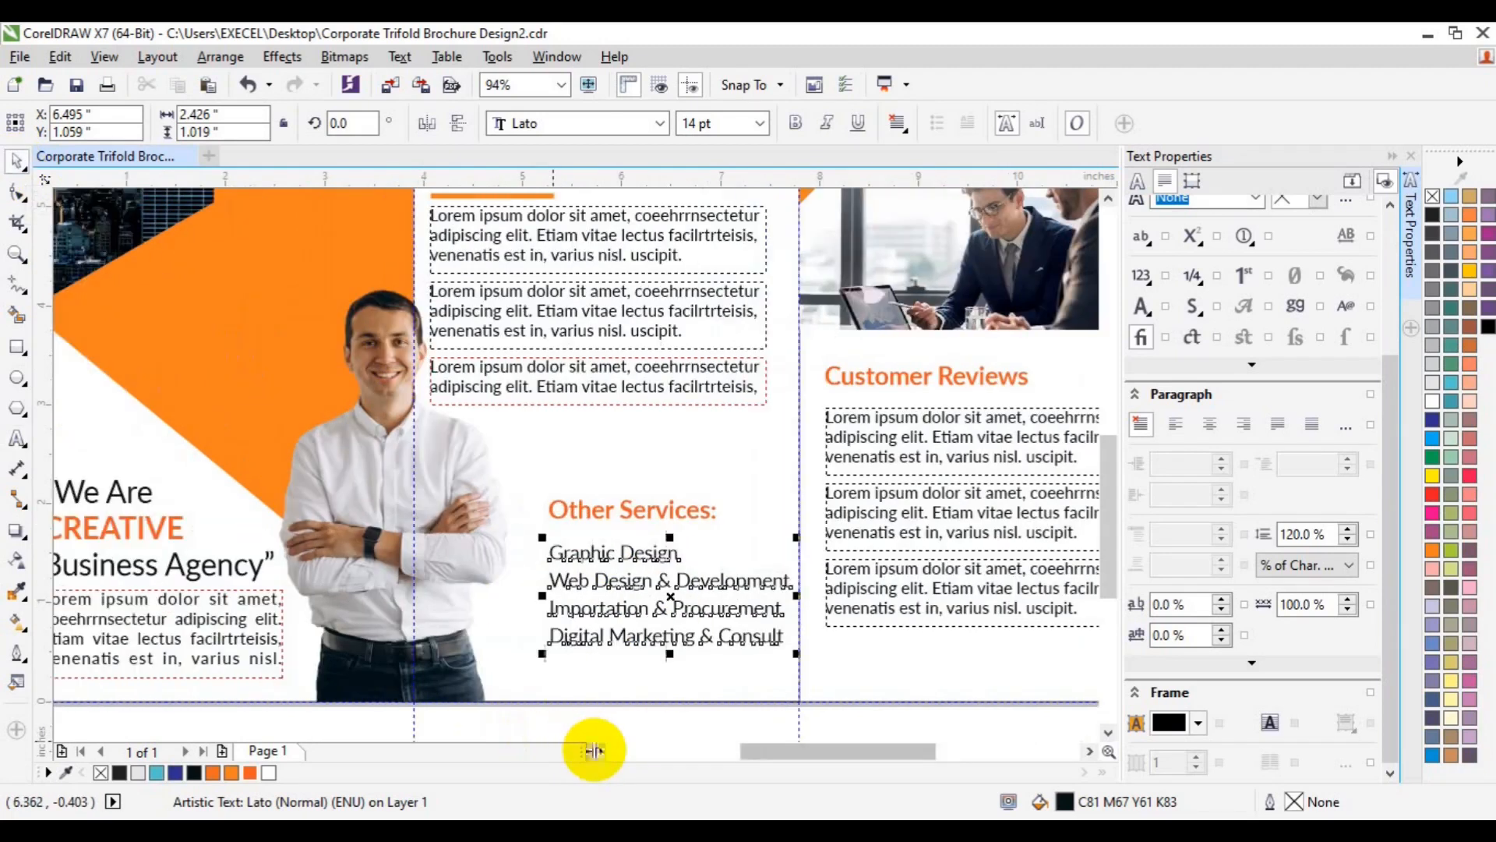
{"action": "left_click", "coordinate": [16, 407]}
{"action": "left_click_drag", "start_coordinate": [506, 549], "coordinate": [508, 561]}
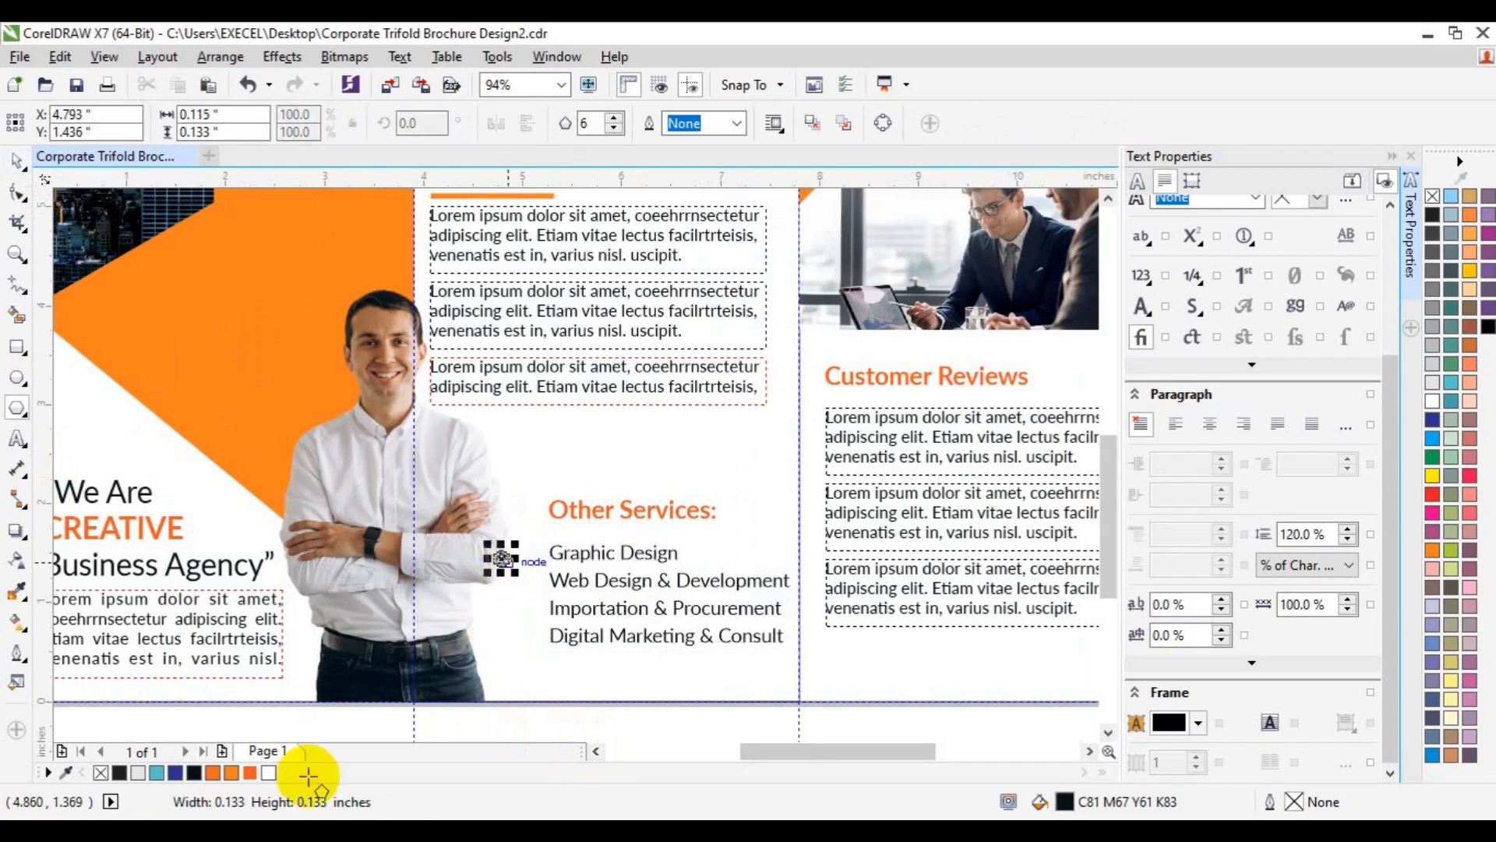
{"action": "left_click", "coordinate": [250, 774]}
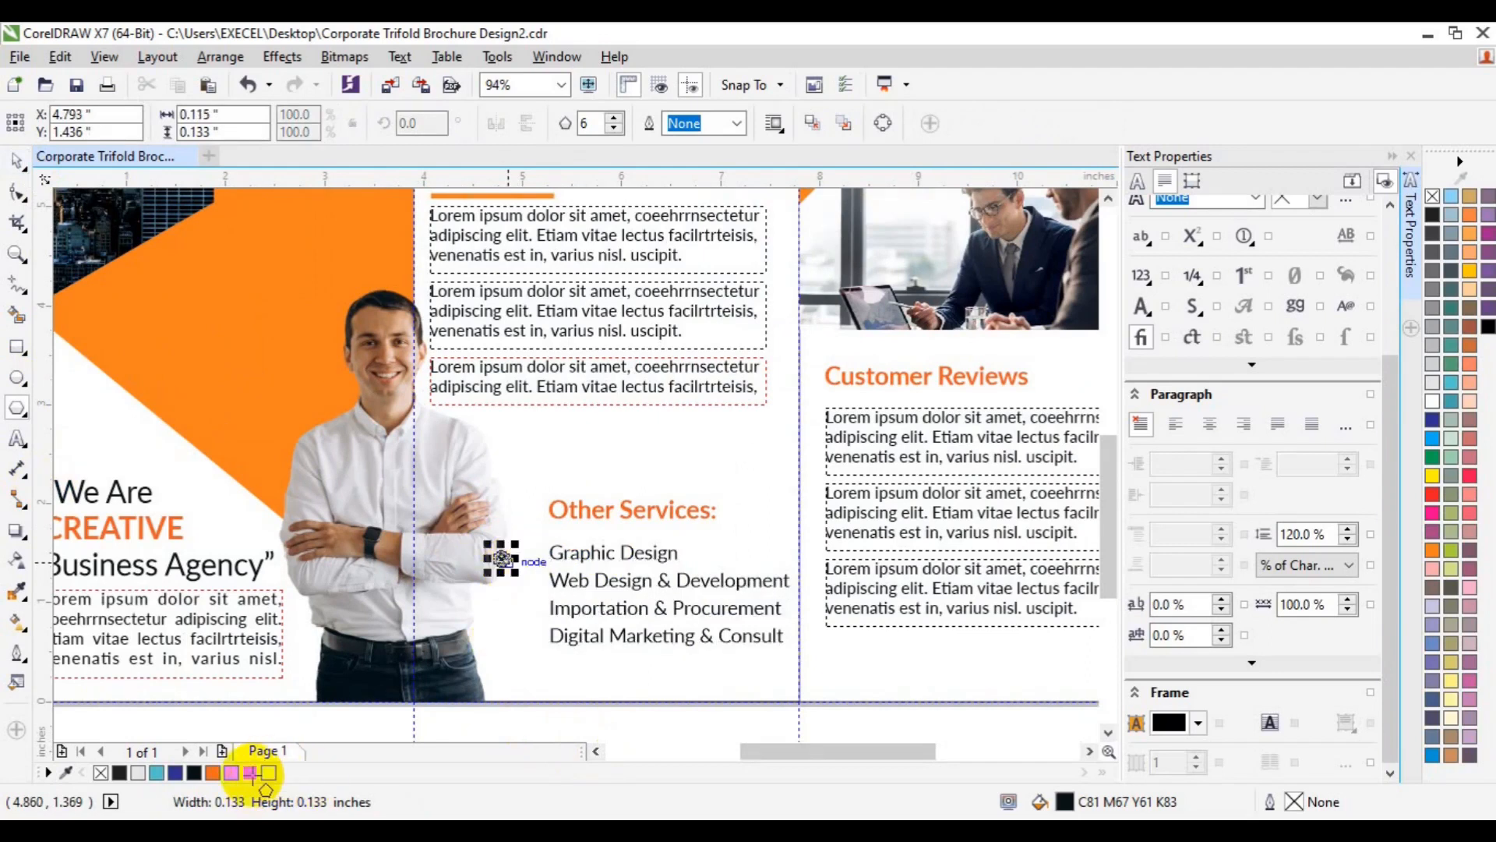
{"action": "key", "text": "space"}
{"action": "left_click", "coordinate": [252, 773]}
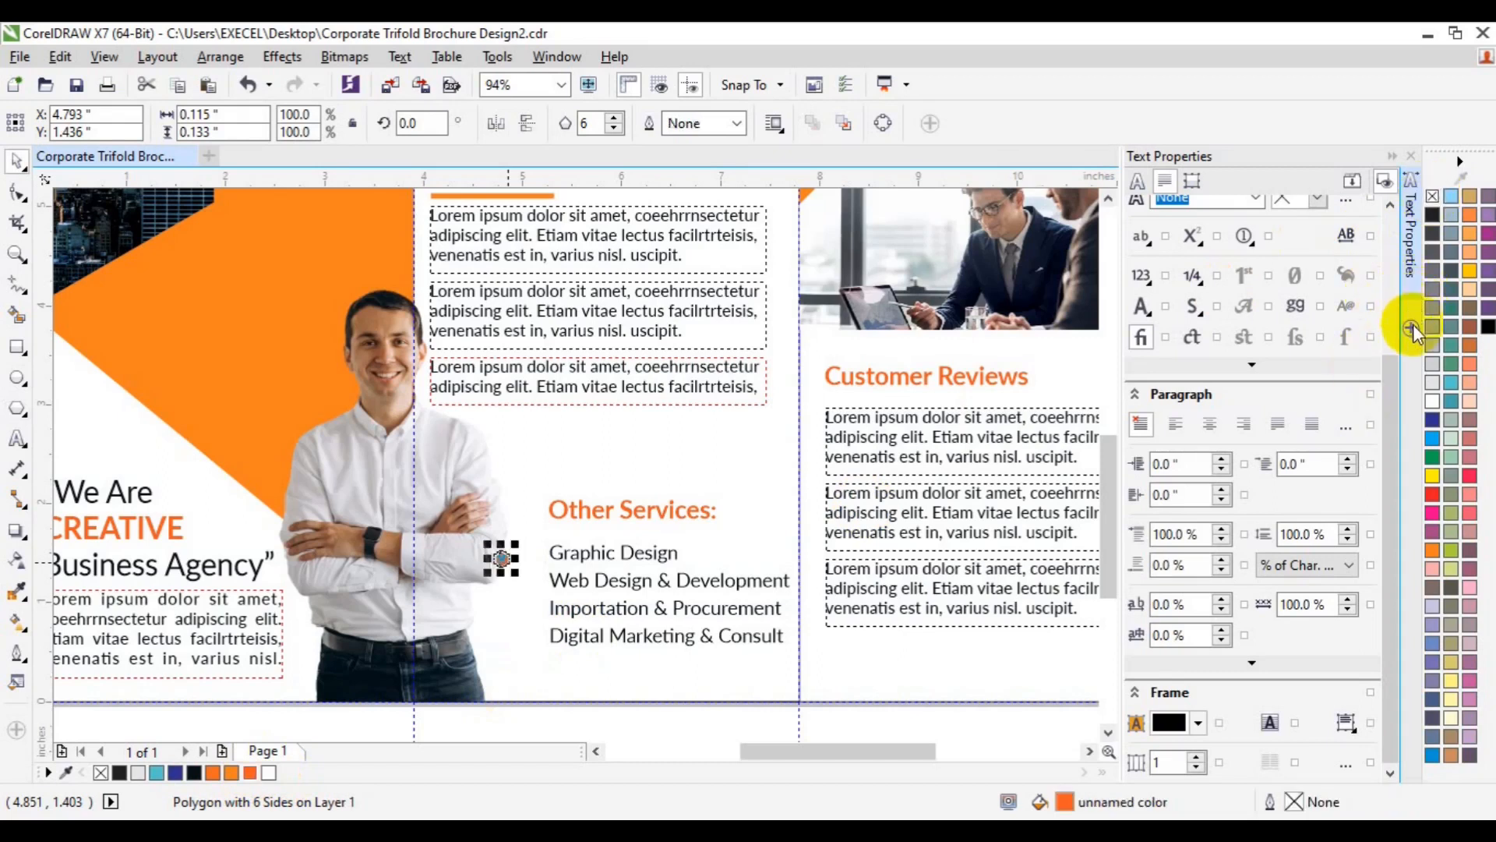
- Move the orange hexagon bullet beside the start of "Graphic Design" in the services list
{"action": "left_click", "coordinate": [1411, 291]}
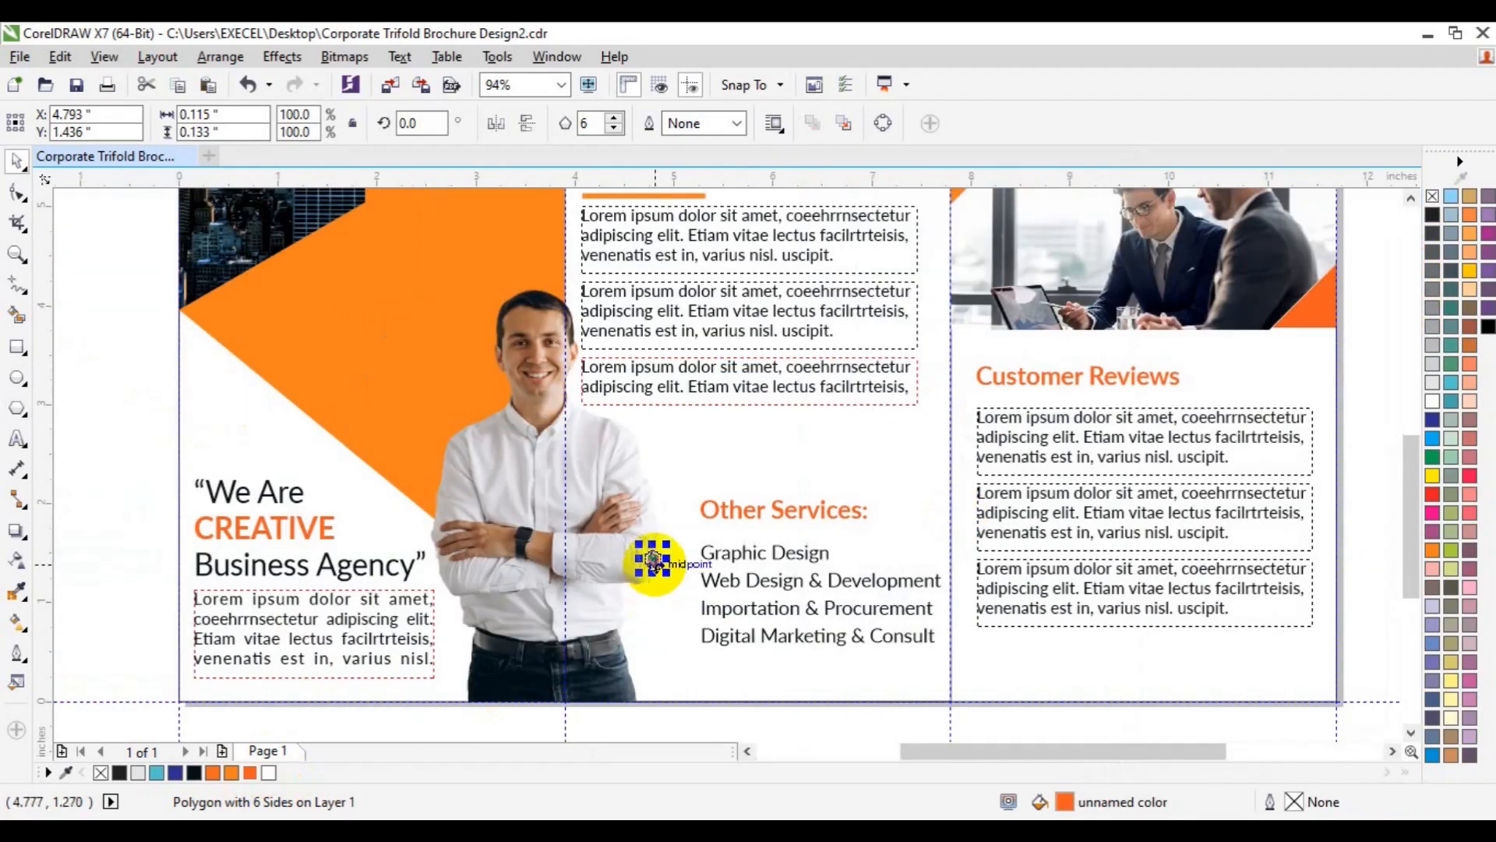
{"action": "left_click_drag", "start_coordinate": [653, 558], "coordinate": [693, 554]}
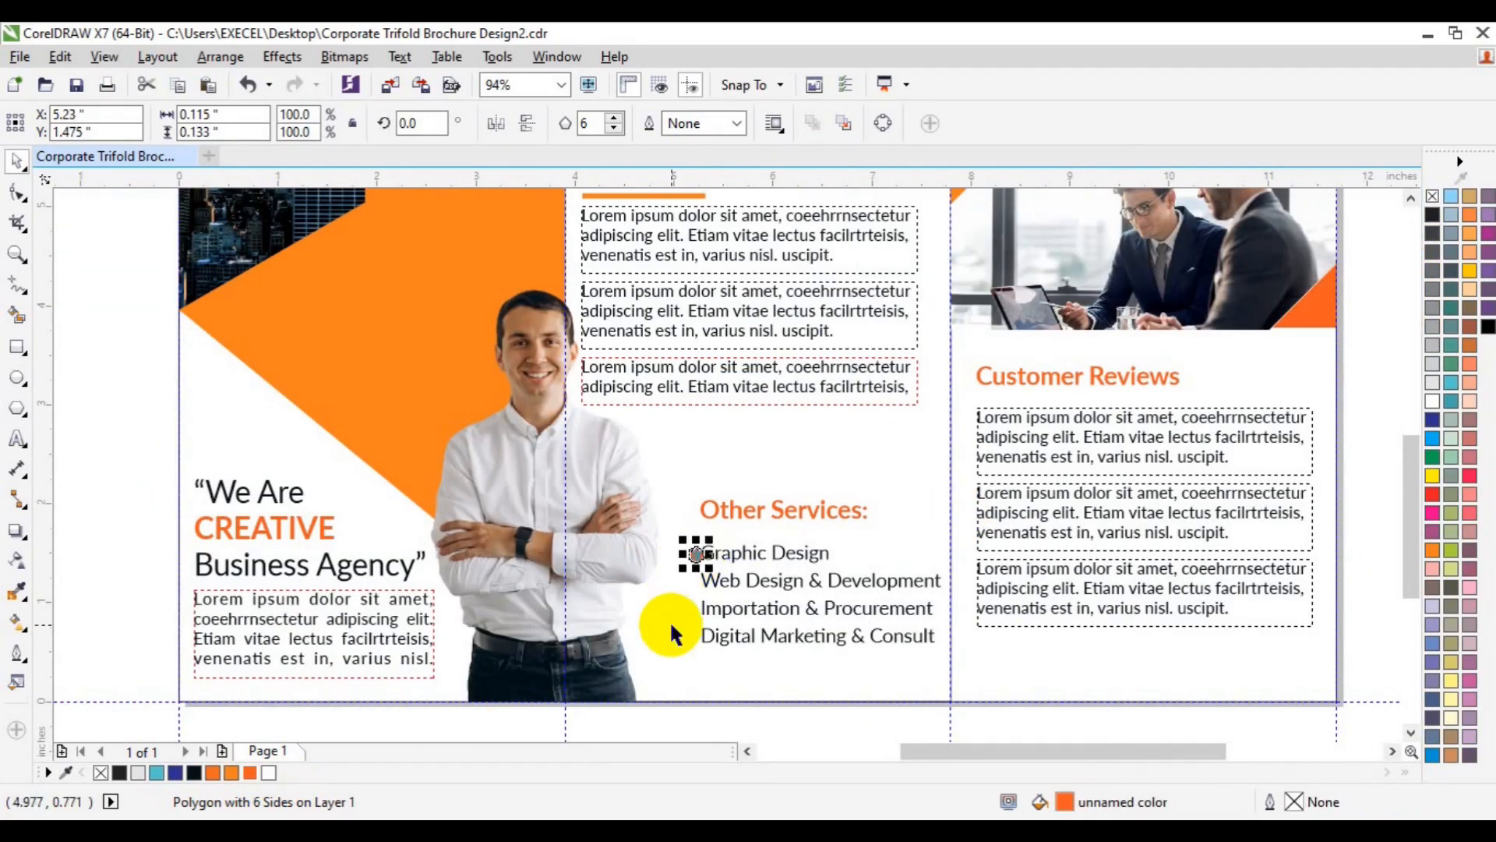
- Try to place a copy of the hexagon bullet in front of "Web Design & Development"
{"action": "left_click_drag", "start_coordinate": [696, 554], "coordinate": [692, 578]}
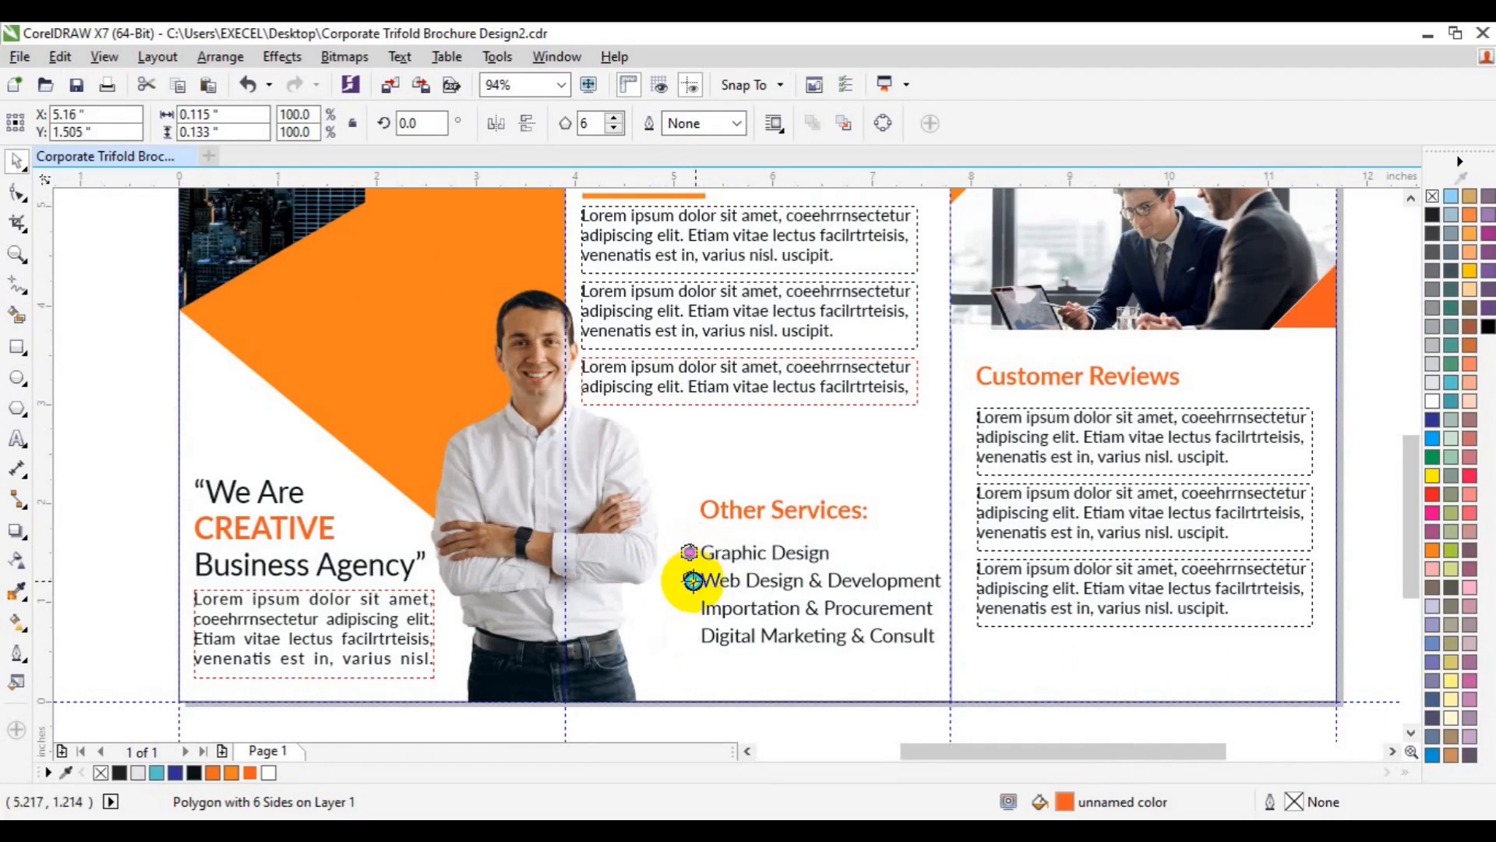
{"action": "left_click", "coordinate": [751, 615]}
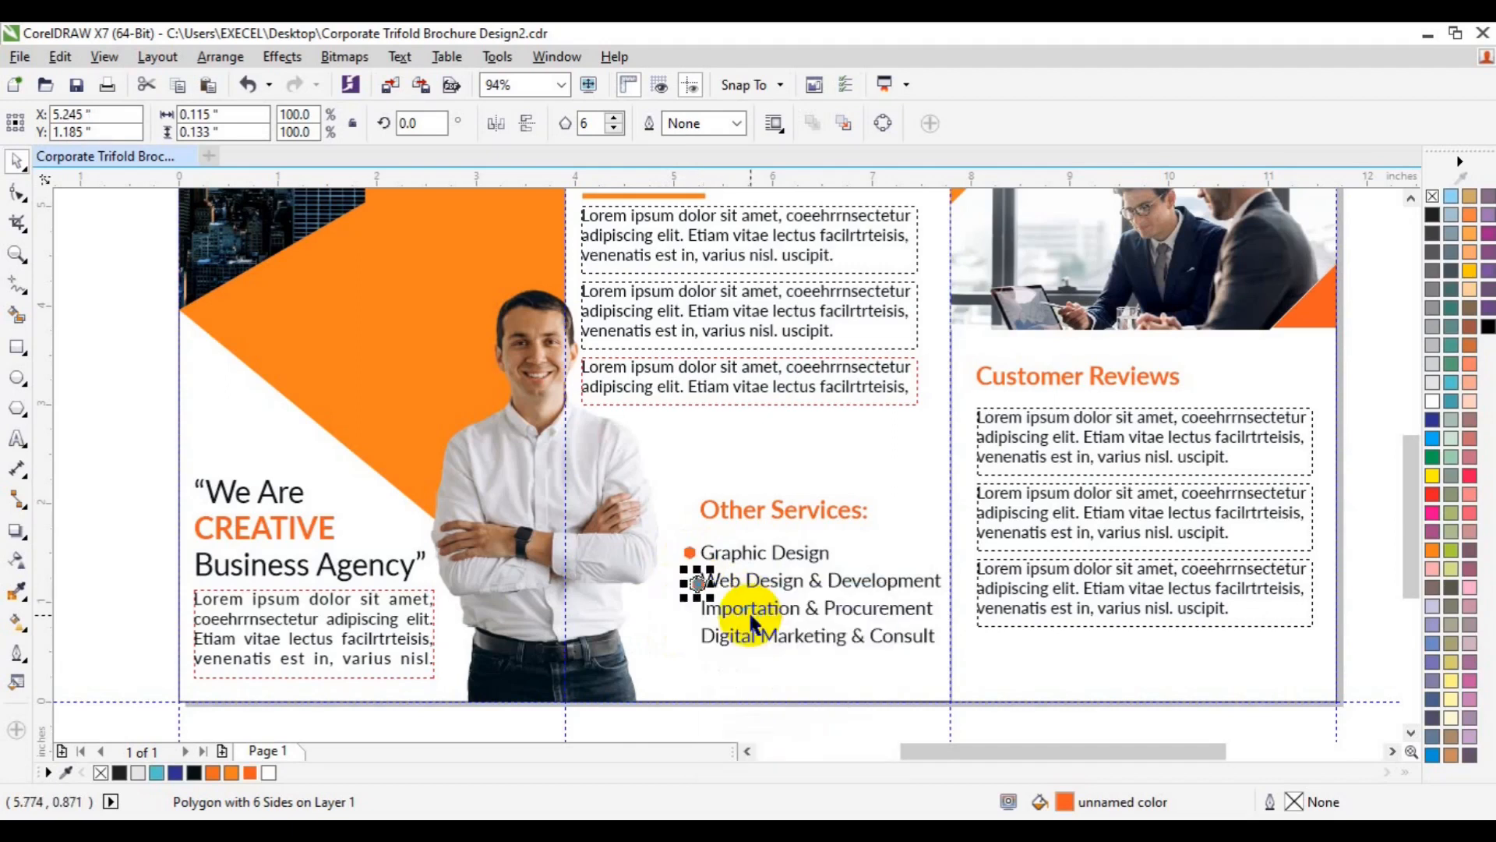
{"action": "key", "text": "ctrl+z"}
{"action": "left_click", "coordinate": [123, 486]}
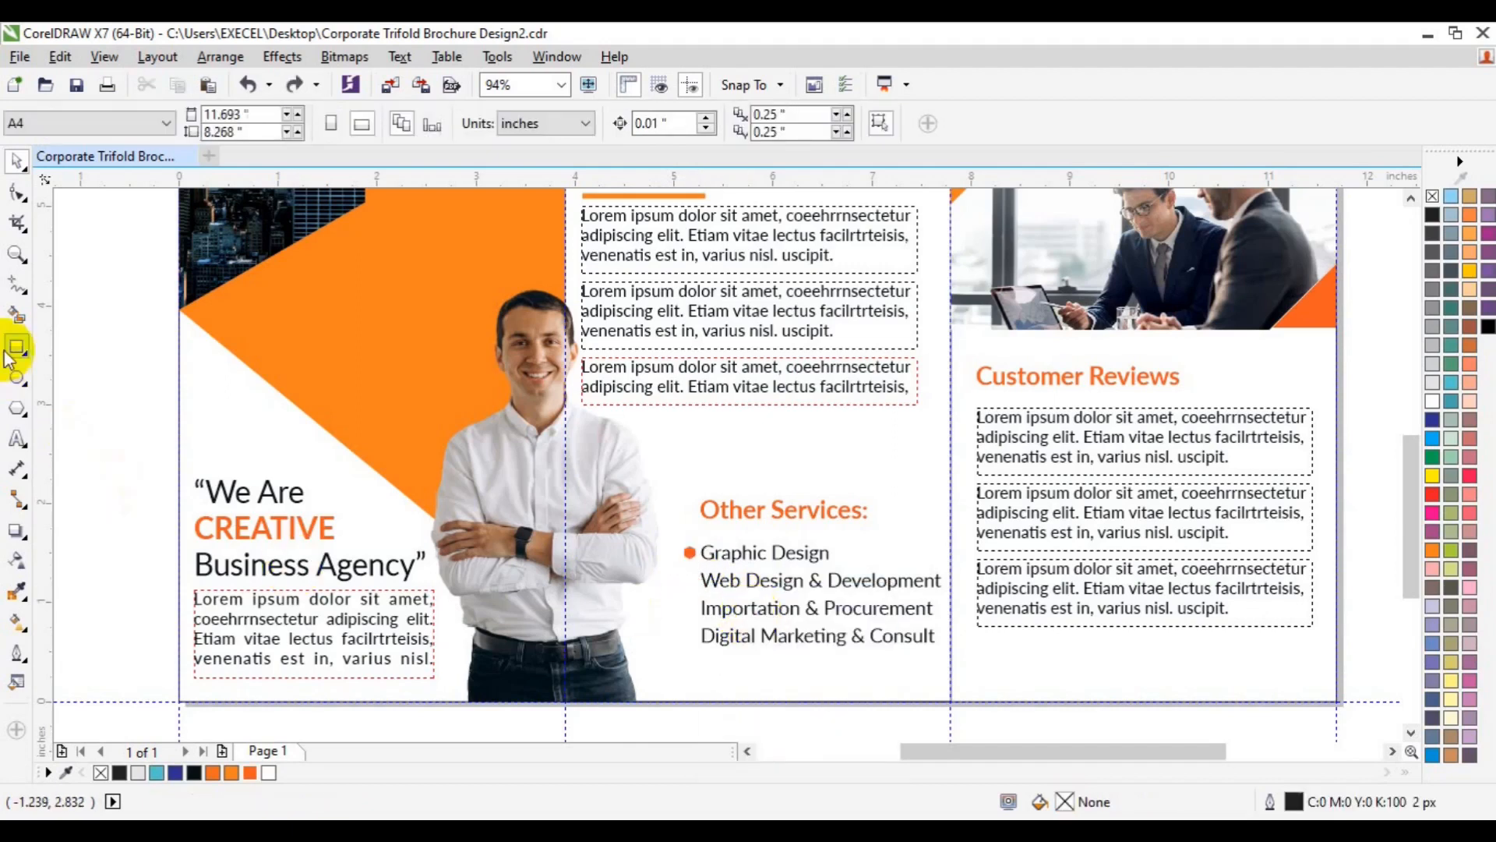
- Adjust the bullet's position before "Graphic Design" and duplicate it straight down at equal spacing for the other three service lines
{"action": "left_click", "coordinate": [17, 256]}
{"action": "left_click", "coordinate": [698, 552]}
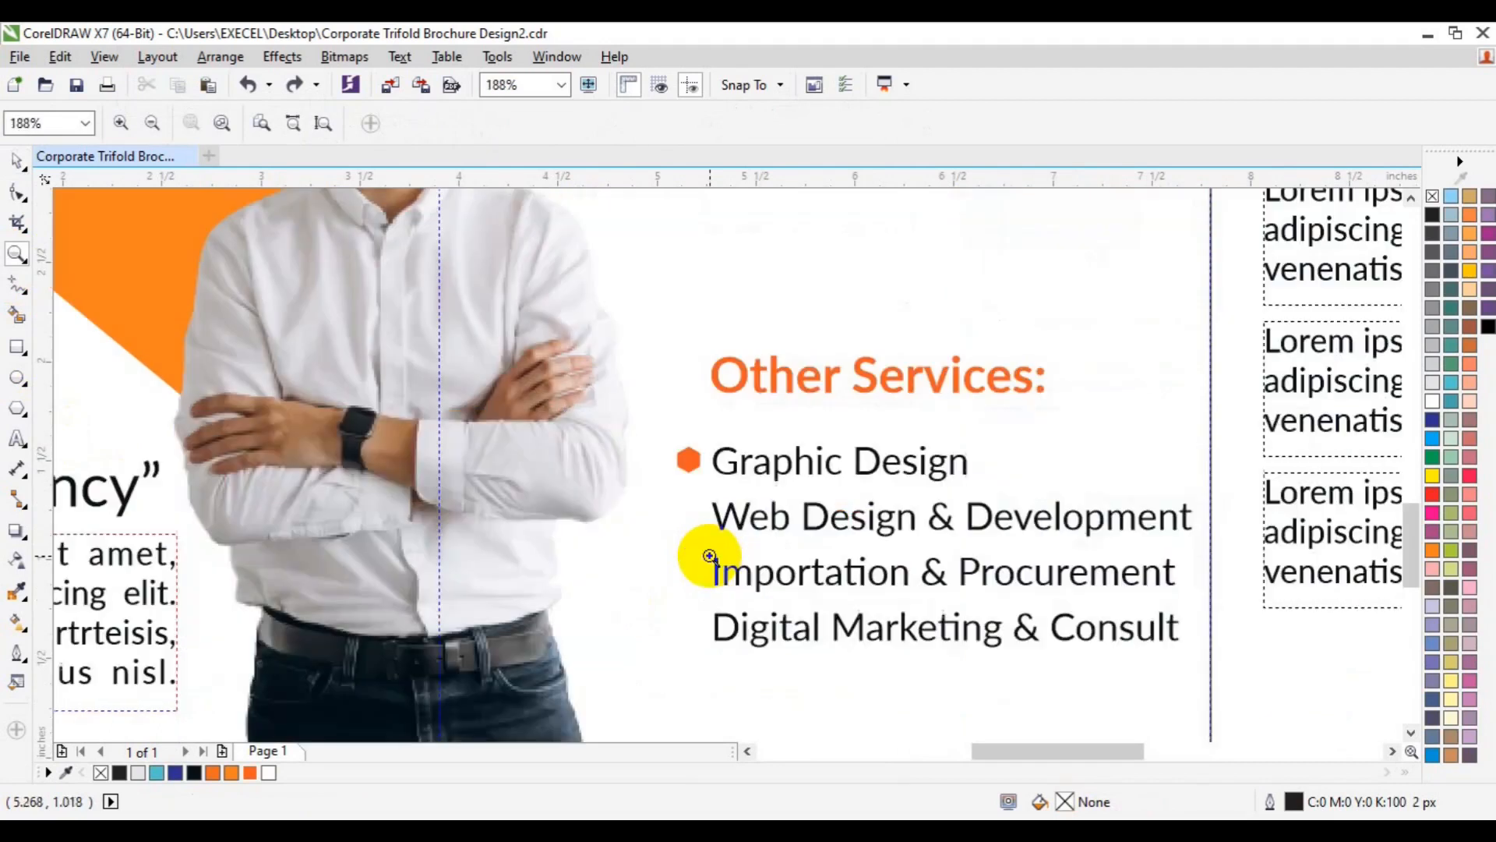
{"action": "left_click", "coordinate": [691, 462]}
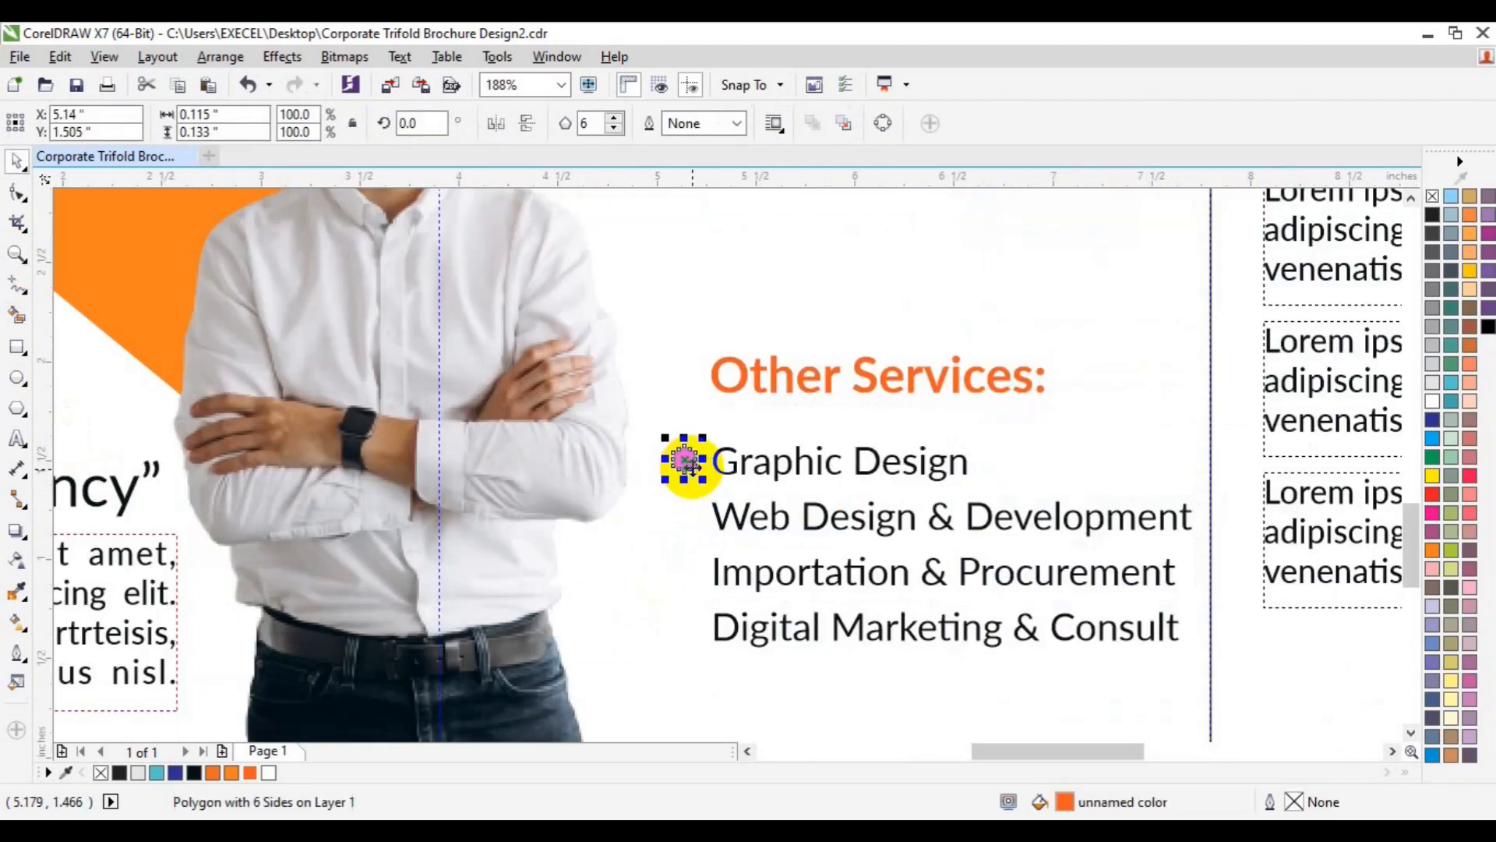
{"action": "left_click_drag", "start_coordinate": [680, 461], "coordinate": [682, 527]}
{"action": "left_click", "coordinate": [739, 569]}
{"action": "key", "text": "ctrl+r"}
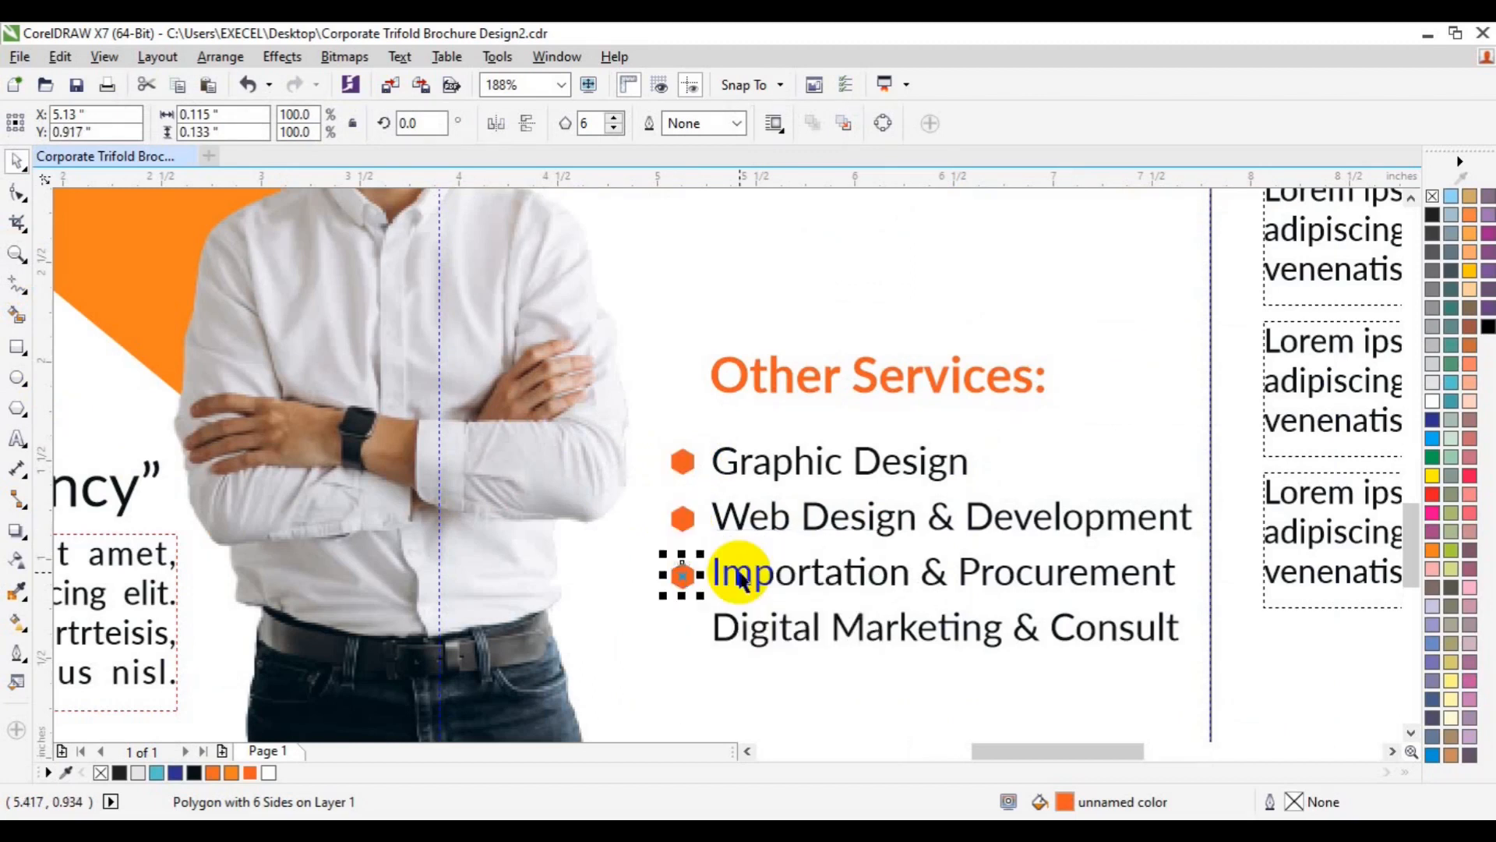
{"action": "key", "text": "ctrl+r"}
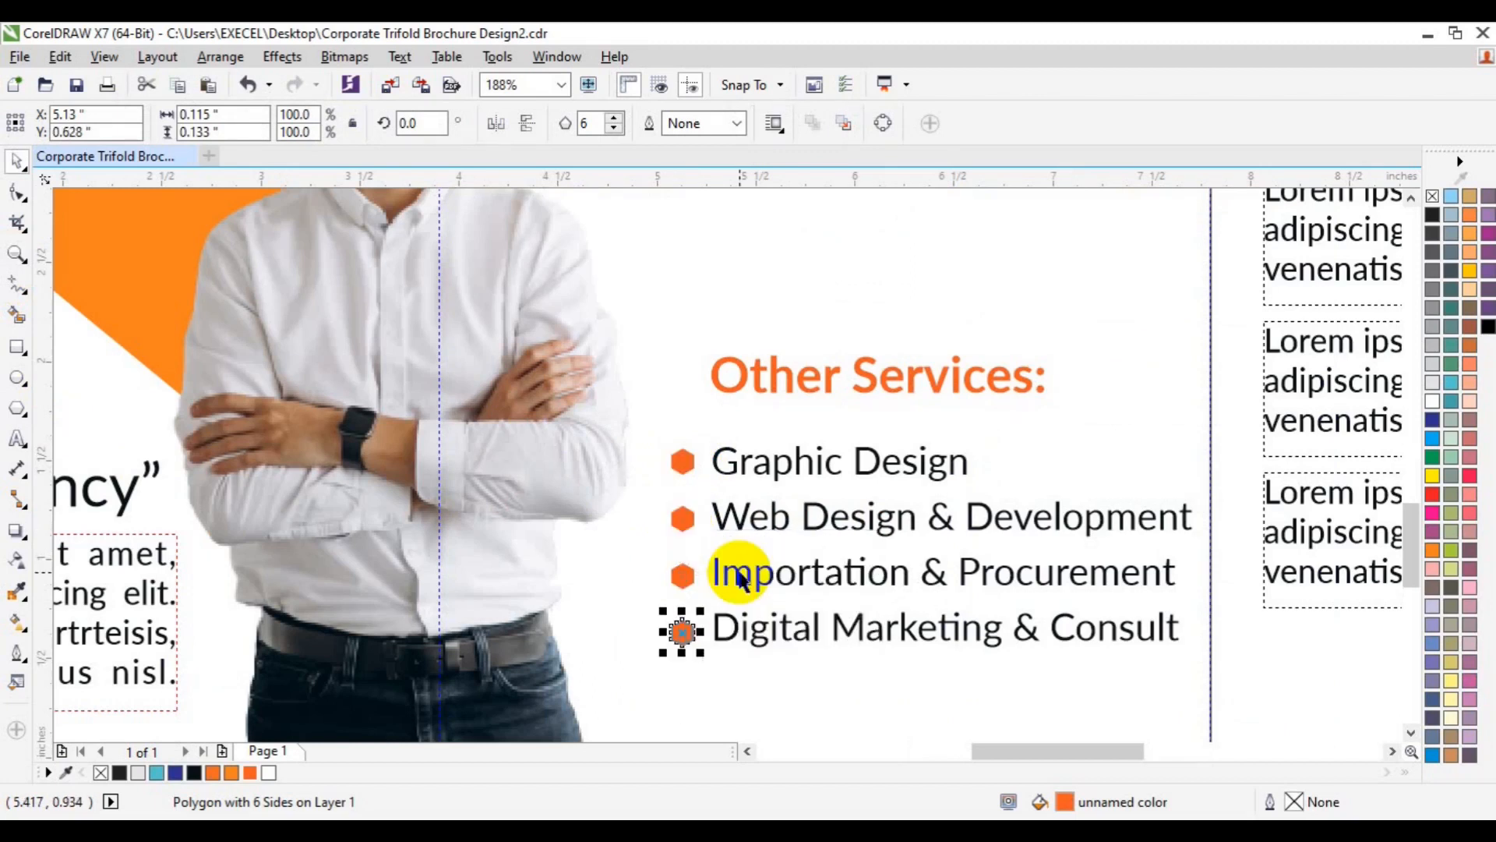
- Group the four hexagon bullets together, and group them with the services list text
{"action": "left_click", "coordinate": [678, 460], "text": "shift"}
{"action": "left_click", "coordinate": [680, 514], "text": "shift"}
{"action": "left_click", "coordinate": [686, 573], "text": "shift"}
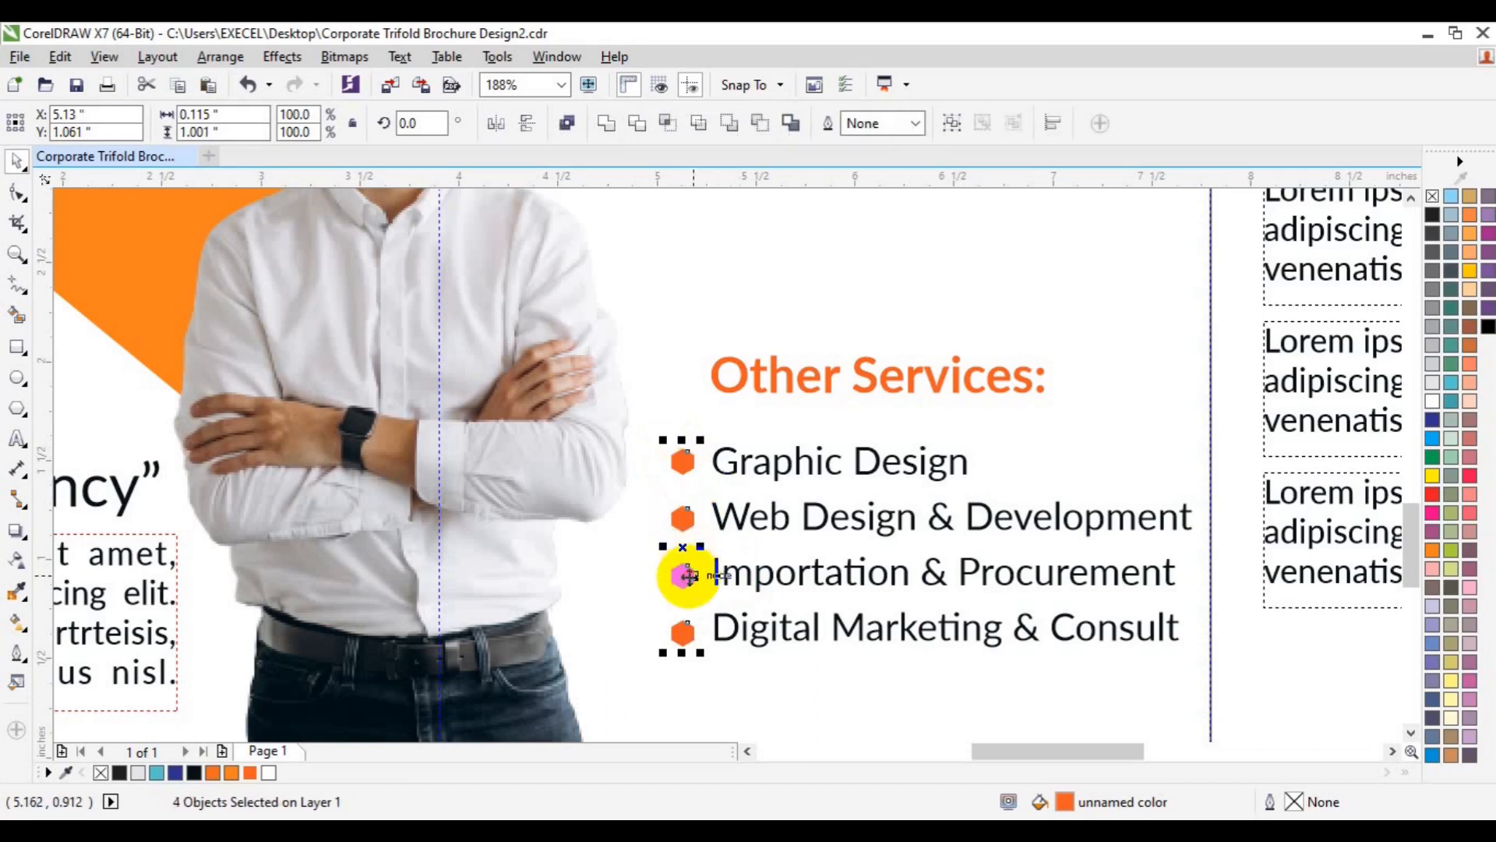
{"action": "key", "text": "ctrl+g"}
{"action": "left_click", "coordinate": [736, 575], "text": "shift"}
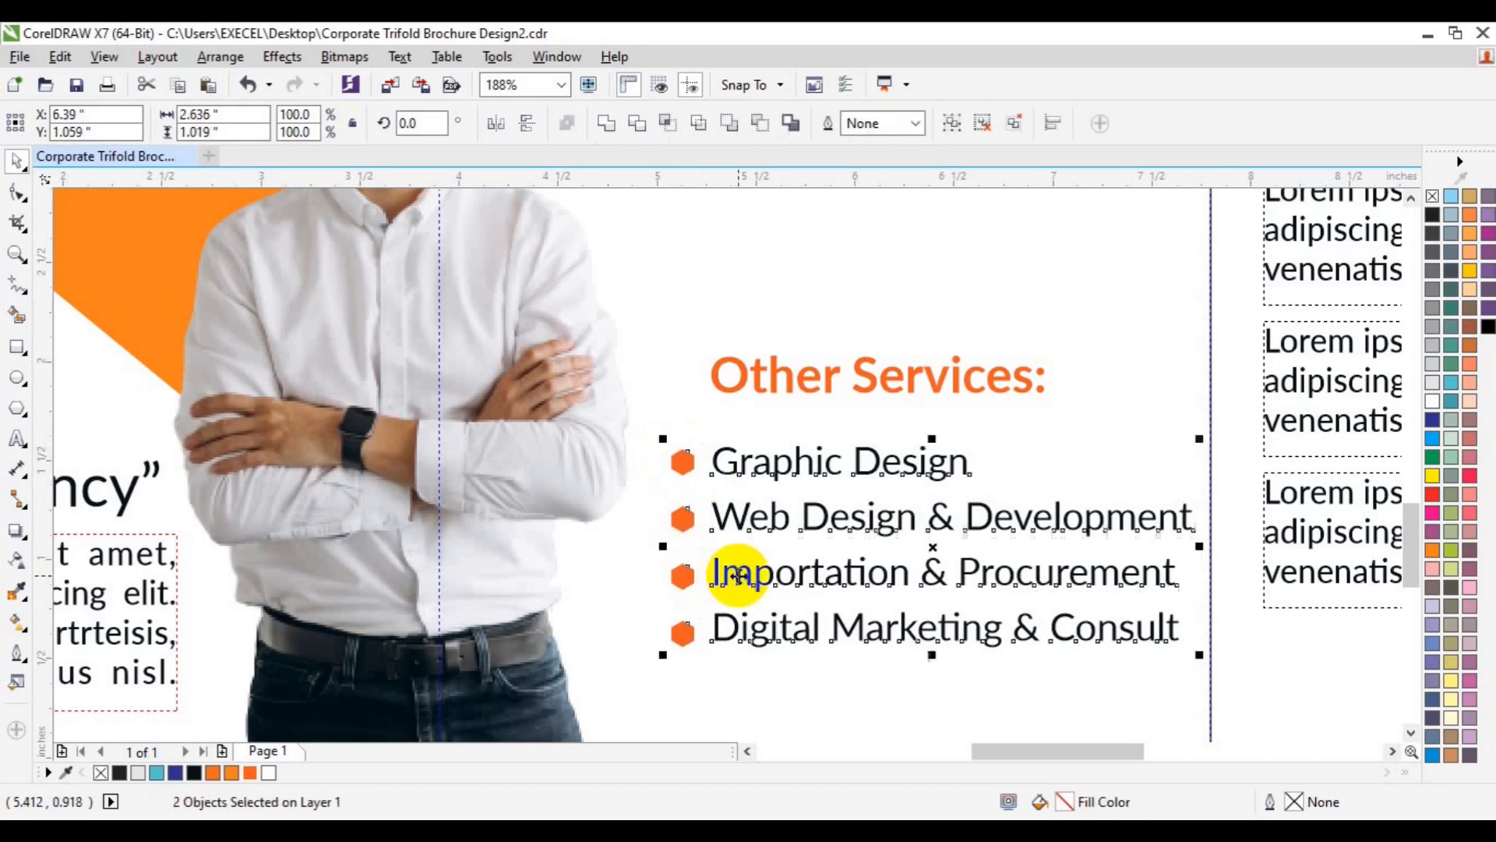
{"action": "key", "text": "ctrl+g"}
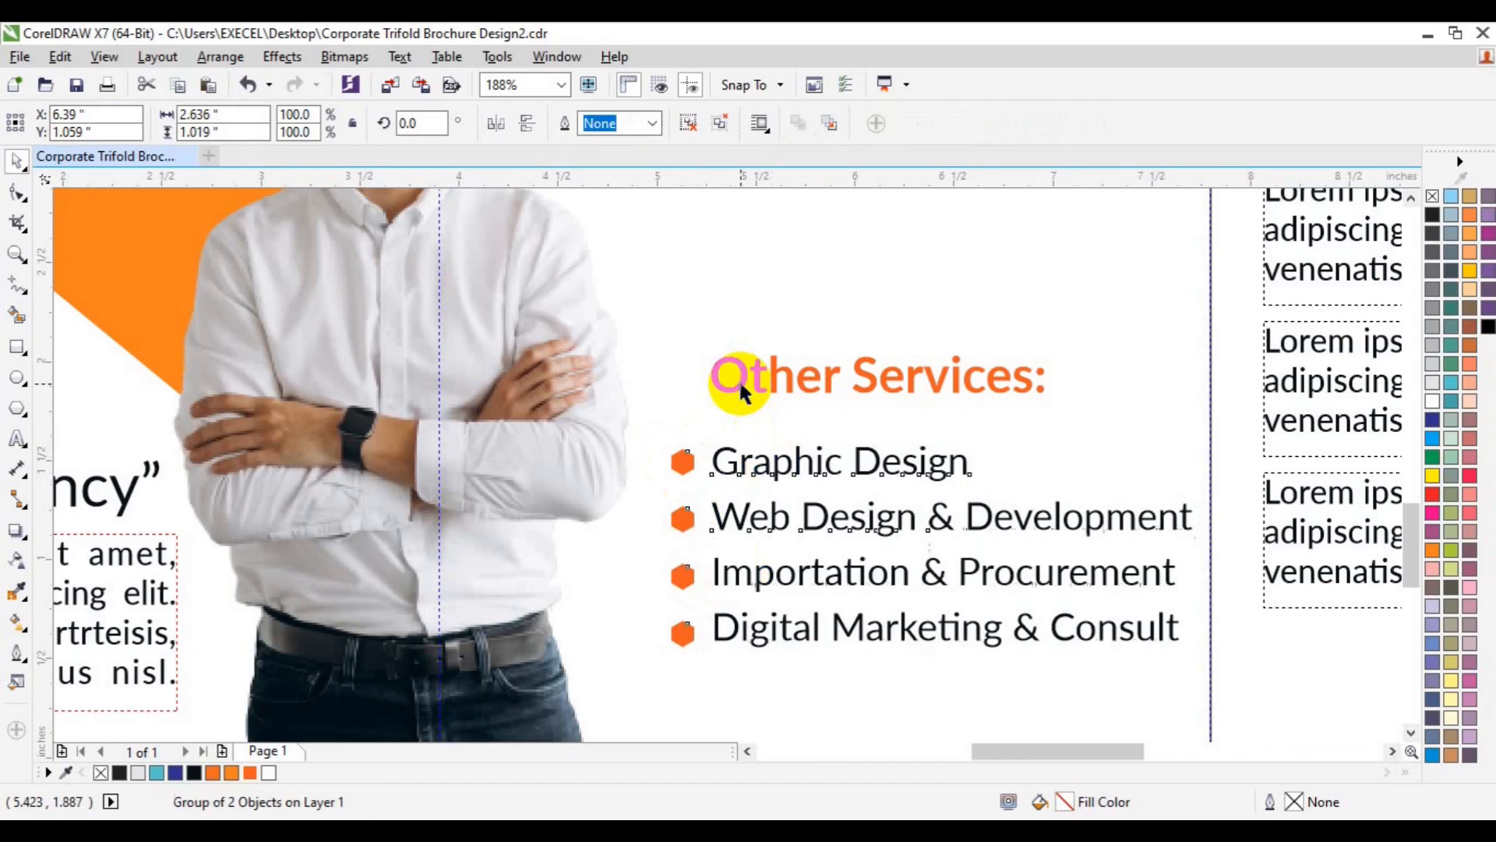
- Left-align the bulleted list with the "Other Services:" heading and move both about 0.33 inches left and 0.61 inches up
{"action": "left_click", "coordinate": [740, 383], "text": "shift"}
{"action": "key", "text": "l"}
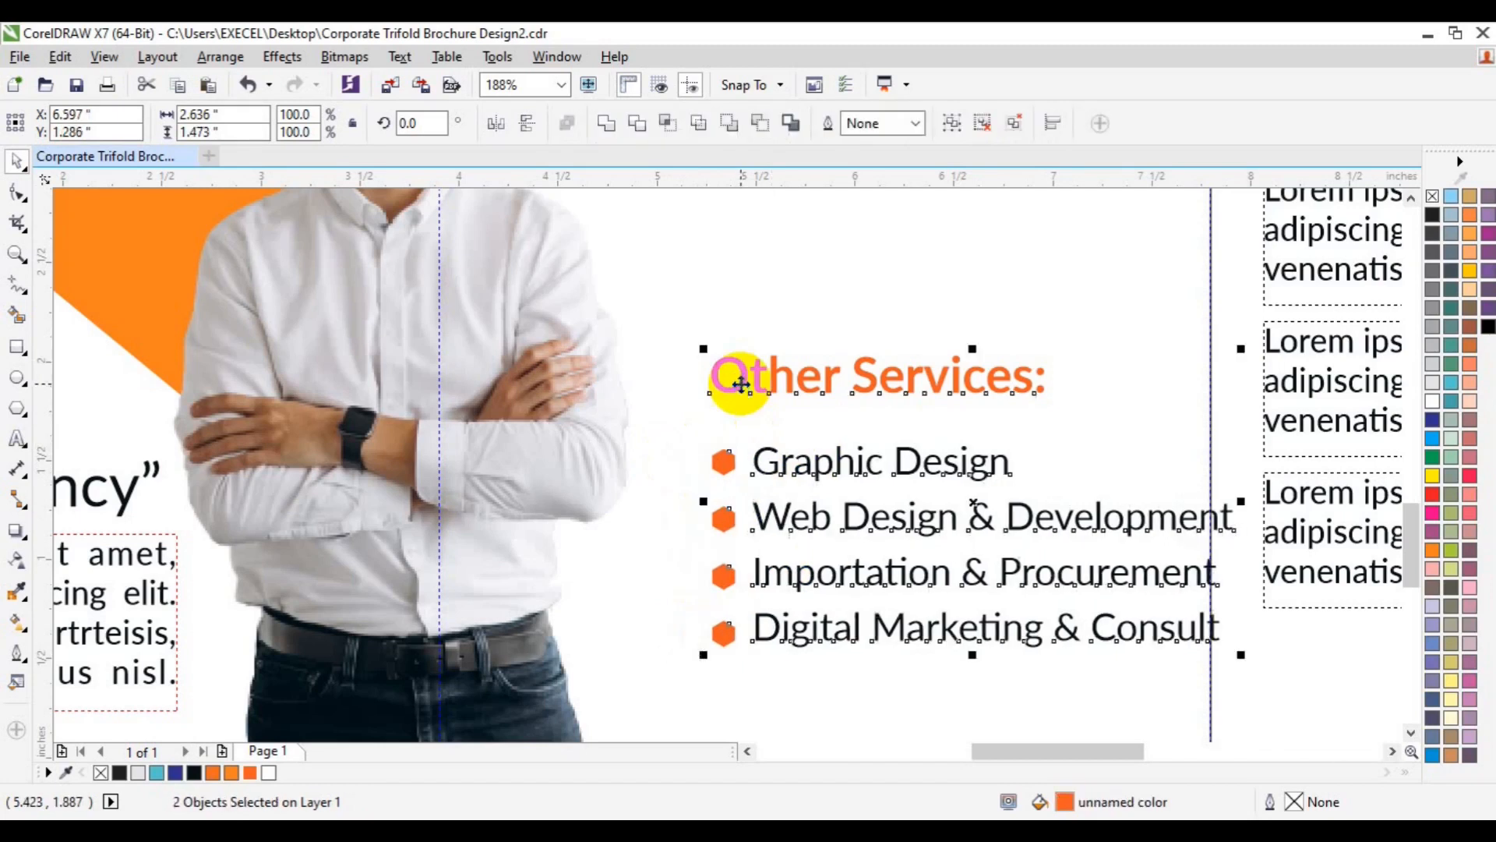
{"action": "left_click", "coordinate": [18, 254]}
{"action": "left_click", "coordinate": [154, 125]}
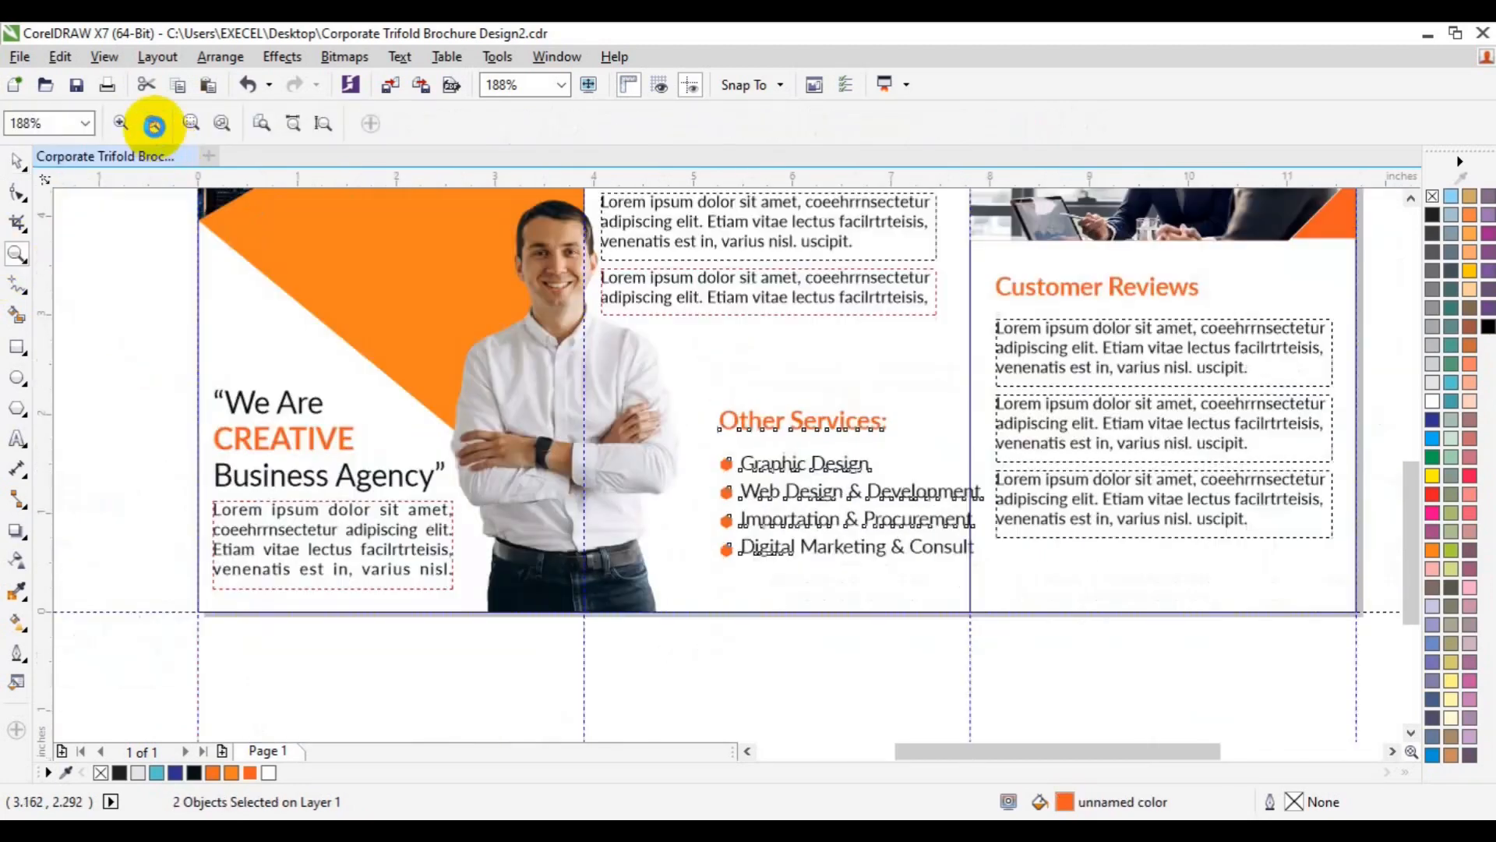
{"action": "key", "text": "space"}
{"action": "left_click_drag", "start_coordinate": [849, 491], "coordinate": [803, 386]}
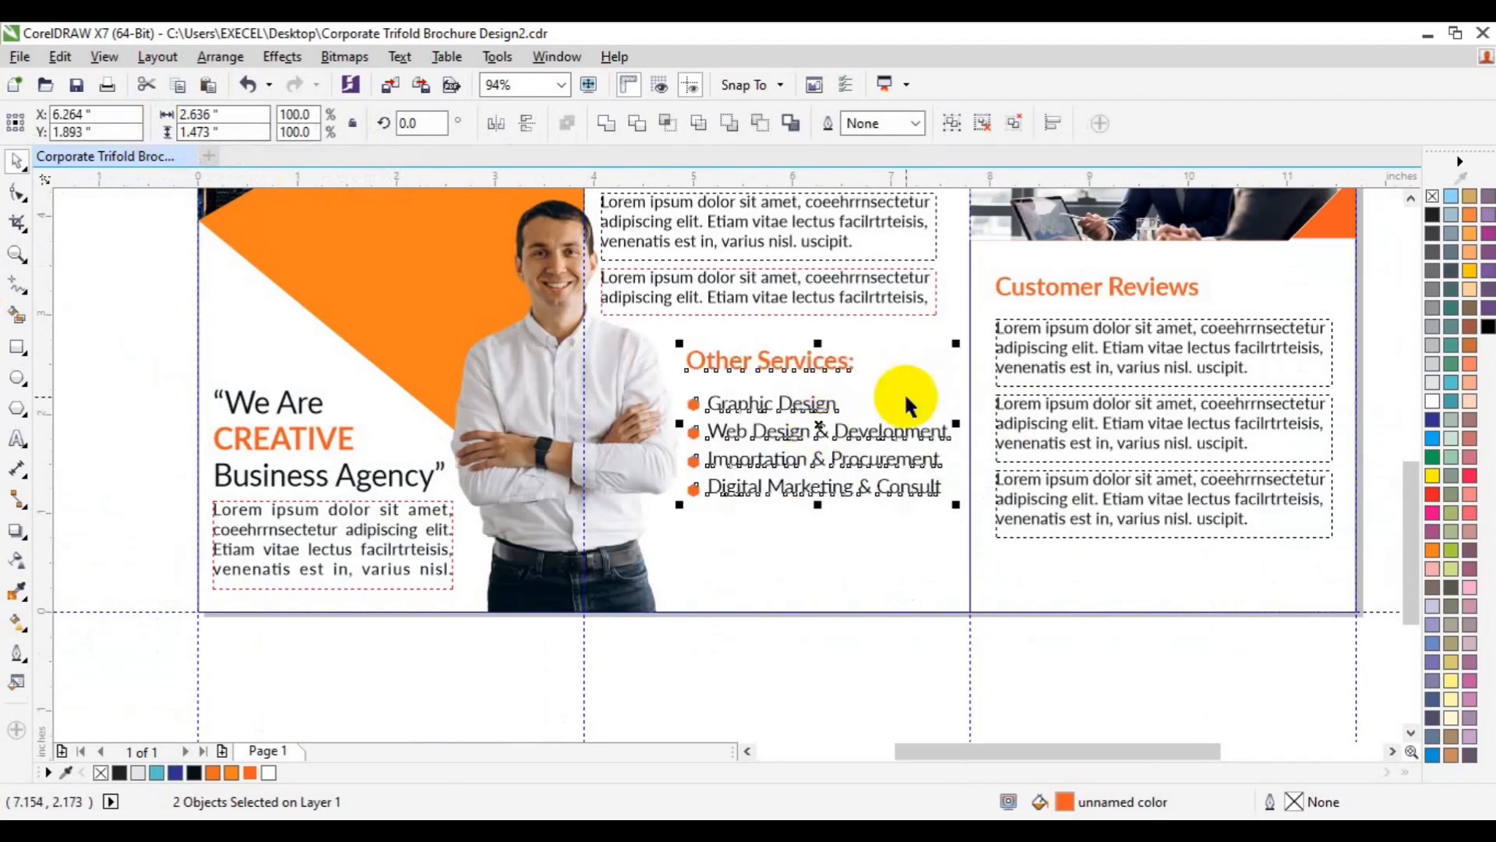
- Nudge the "Other Services:" heading and its bulleted list 0.12 inches to the left
{"action": "left_click", "coordinate": [17, 254]}
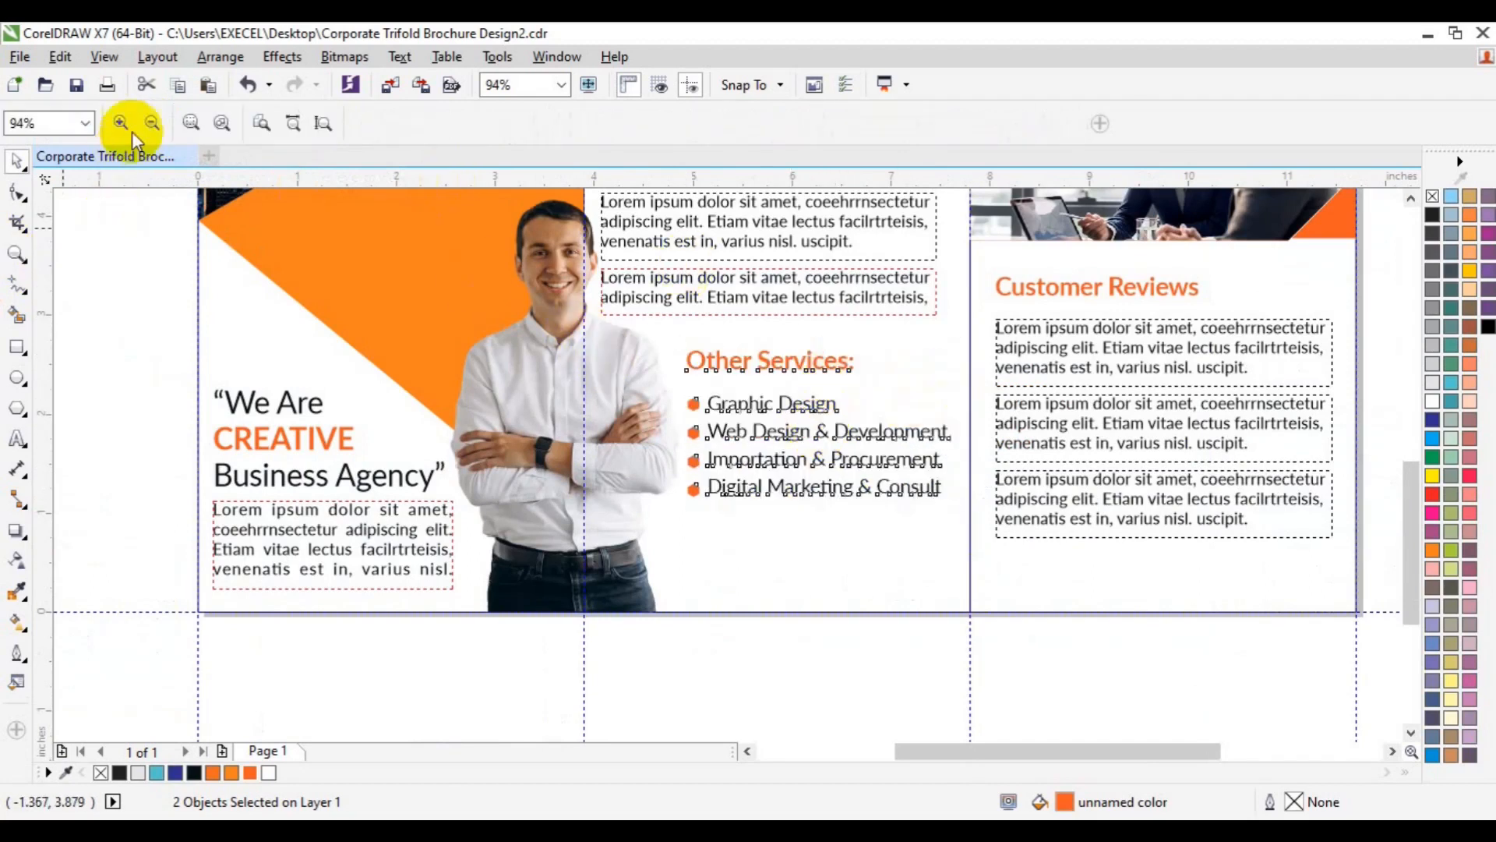
{"action": "left_click", "coordinate": [149, 123]}
{"action": "key", "text": "space"}
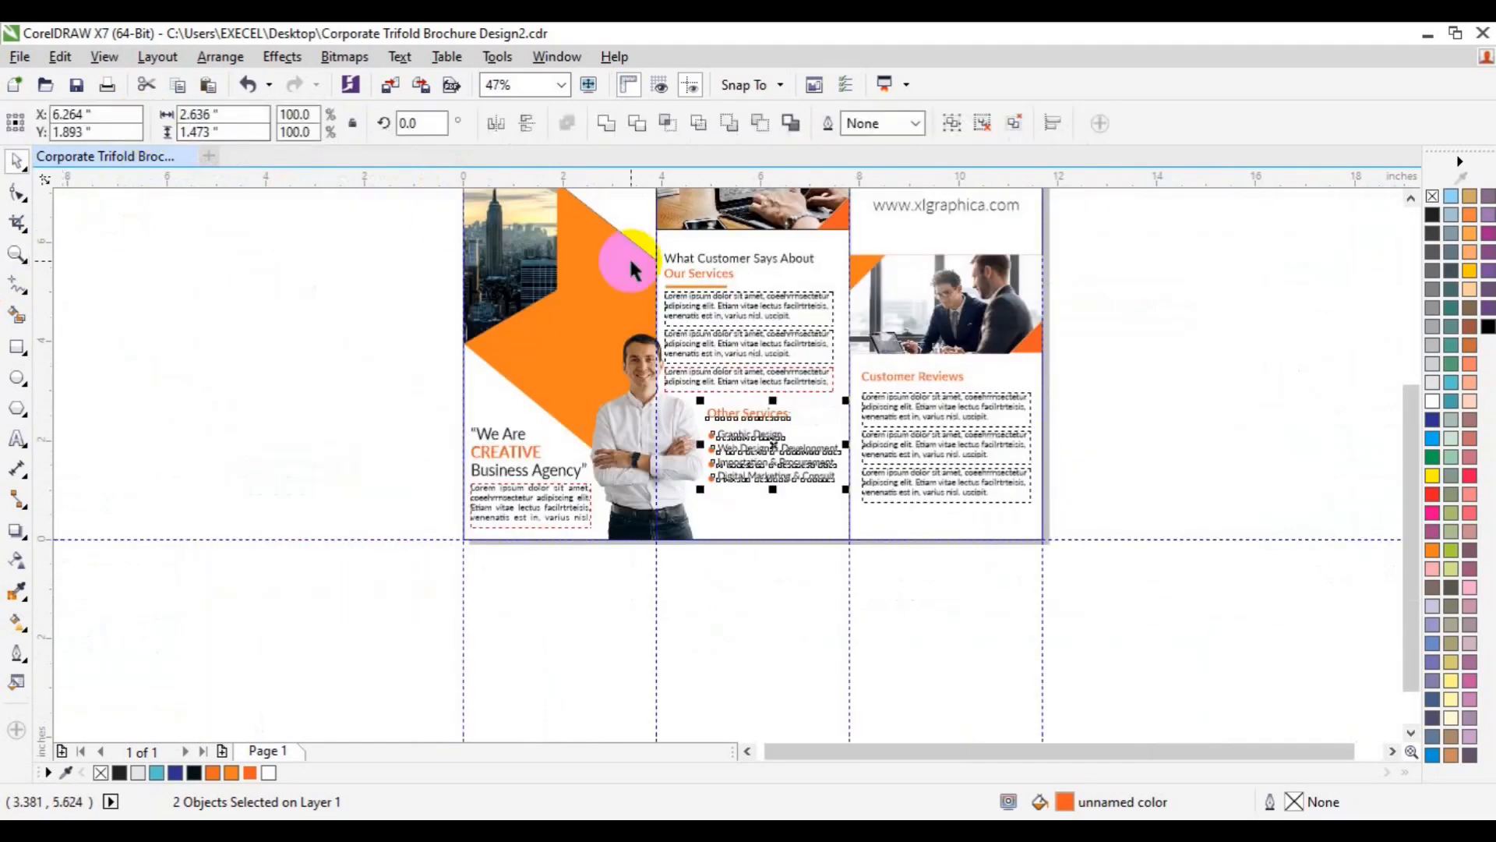
{"action": "key", "text": "Left"}
{"action": "key", "text": "Left"}
{"action": "key", "text": "Left"}
{"action": "key", "text": "Left"}
{"action": "key", "text": "Left"}
{"action": "key", "text": "Left"}
{"action": "key", "text": "Left"}
{"action": "key", "text": "Left"}
{"action": "key", "text": "Left"}
{"action": "key", "text": "Left"}
{"action": "key", "text": "Left"}
{"action": "key", "text": "Left"}
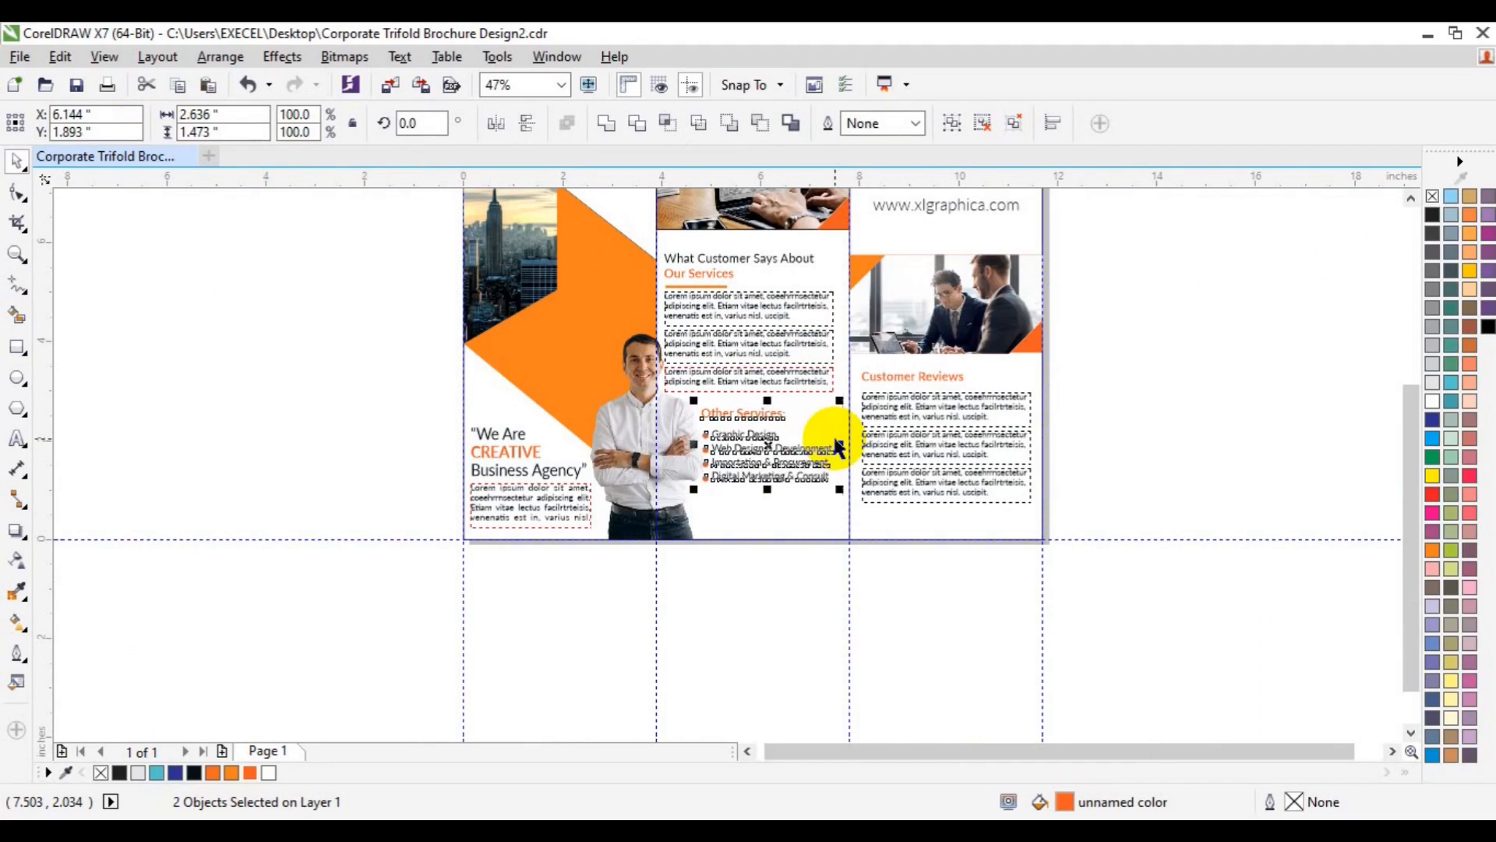
- Try to group the "What Customer Says About Our Services" heading, underline and paragraphs and left-align them with the services block
{"action": "left_click", "coordinate": [682, 320]}
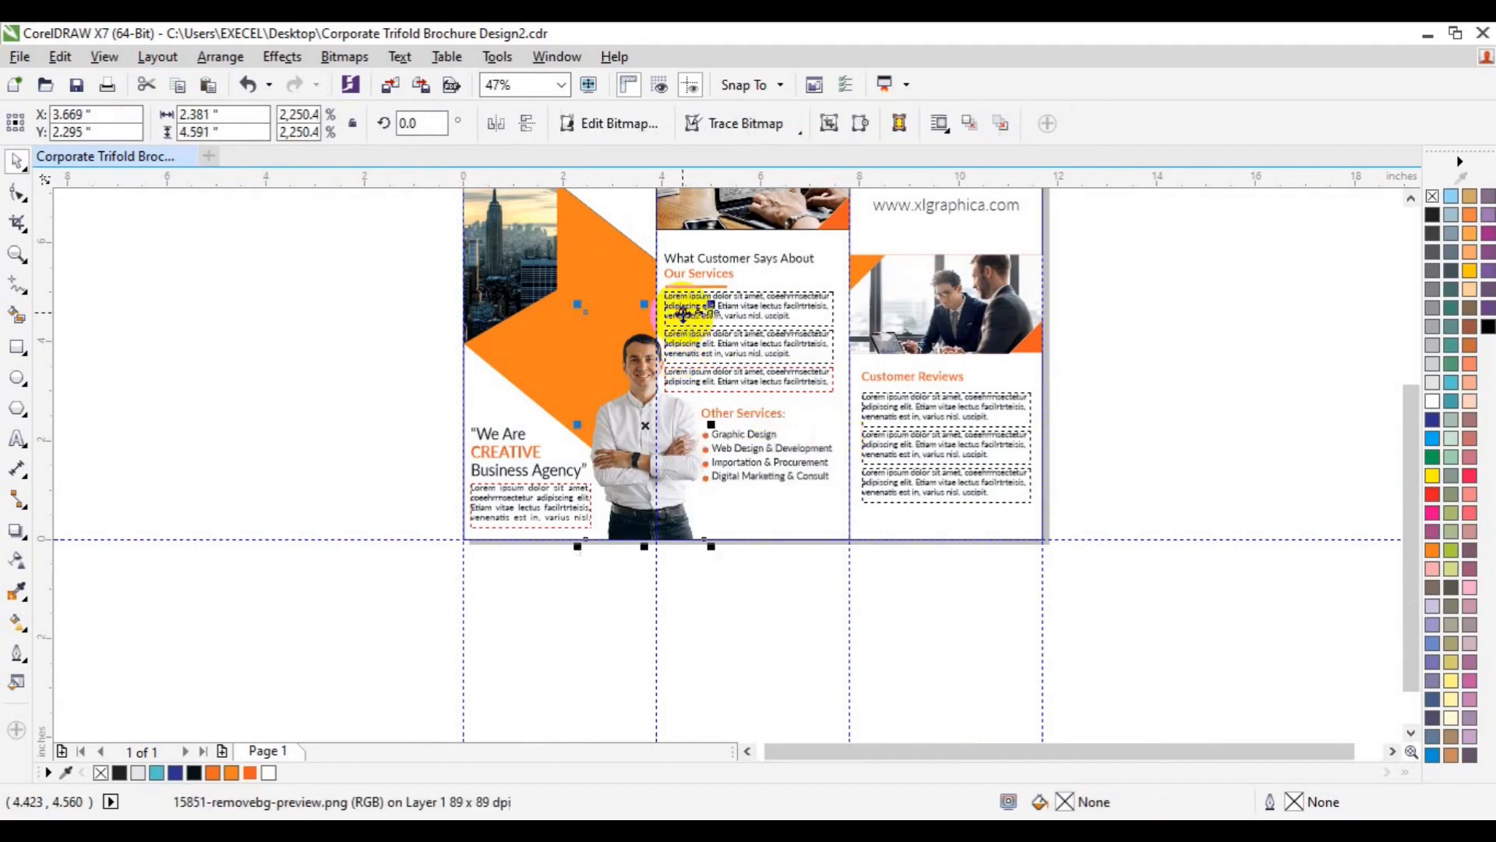
{"action": "left_click", "coordinate": [704, 266]}
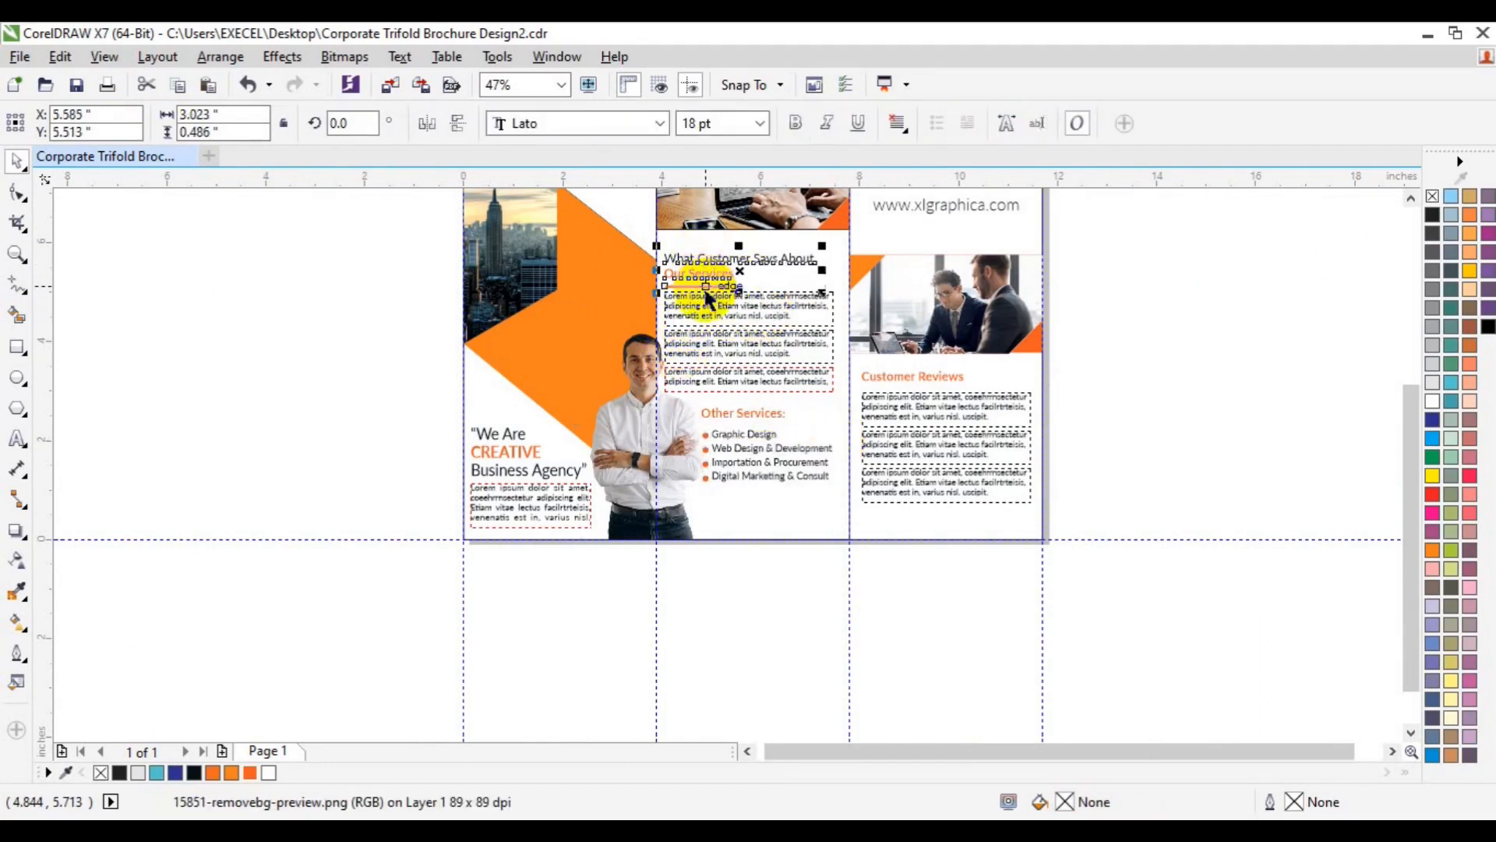
{"action": "left_click", "coordinate": [708, 287], "text": "shift"}
{"action": "left_click", "coordinate": [723, 299], "text": "shift"}
{"action": "left_click", "coordinate": [731, 347], "text": "shift"}
{"action": "left_click", "coordinate": [747, 380], "text": "shift"}
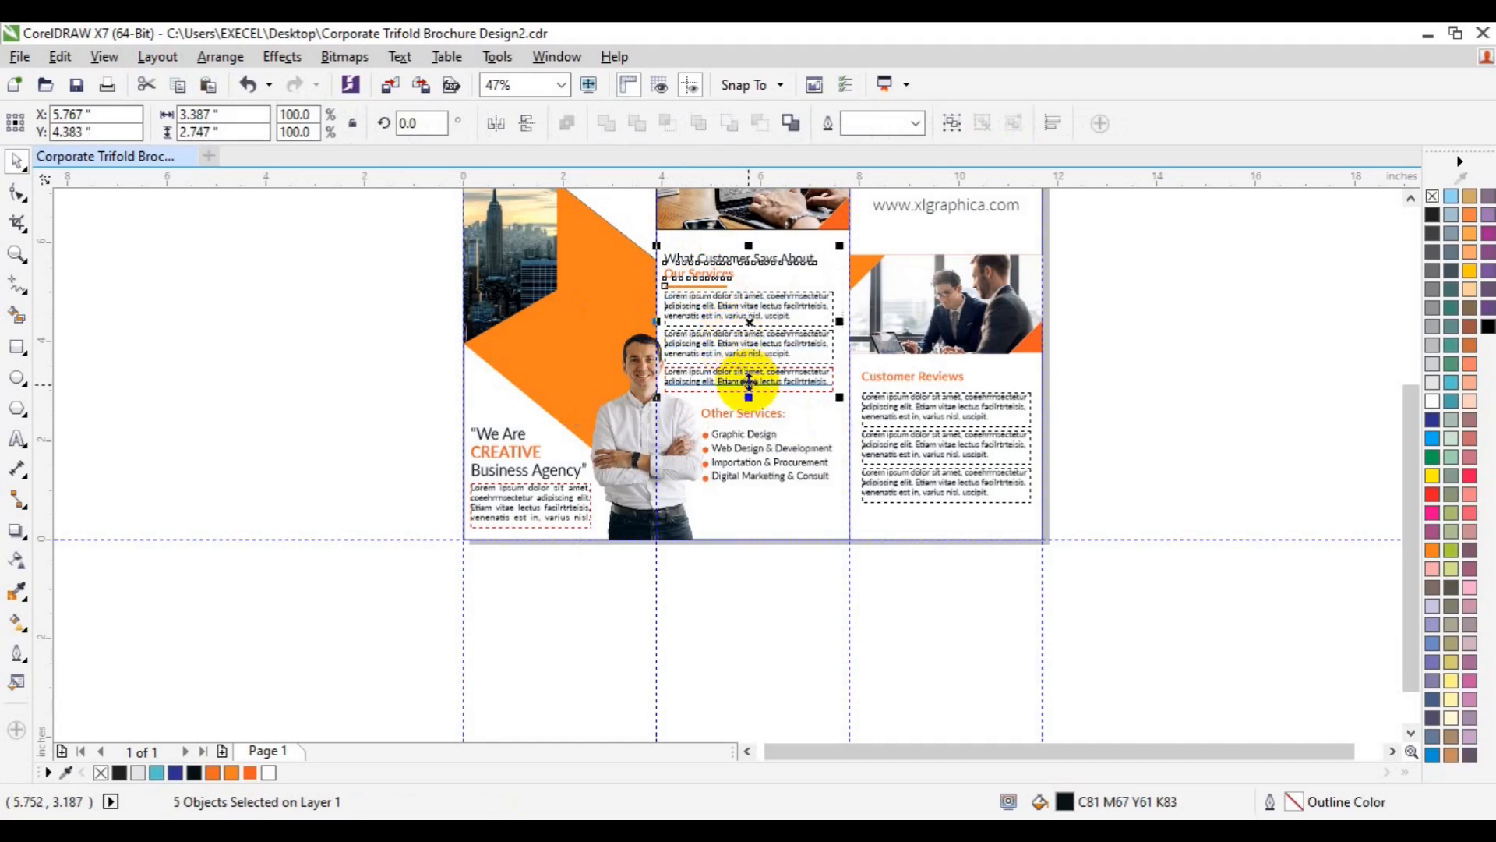
{"action": "key", "text": "ctrl+g"}
{"action": "left_click", "coordinate": [756, 435], "text": "shift"}
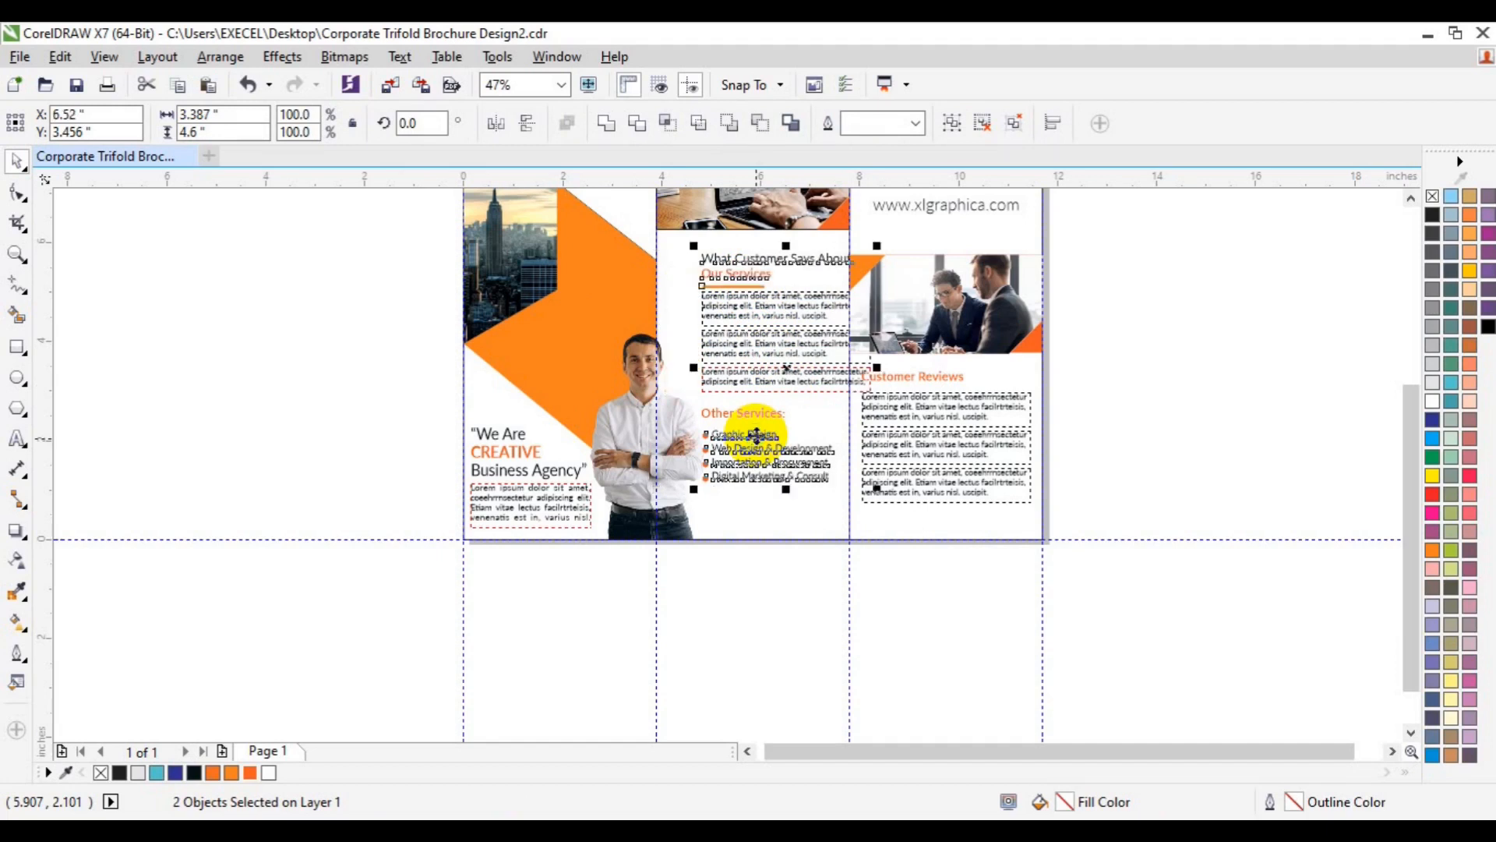
{"action": "left_click", "coordinate": [708, 549]}
- Draw a rectangle about 7.29 by 0.705 inches along the page's bottom edge beside the businessman, and bring his image to the front
{"action": "left_click", "coordinate": [18, 346]}
{"action": "left_click_drag", "start_coordinate": [680, 505], "coordinate": [1050, 546]}
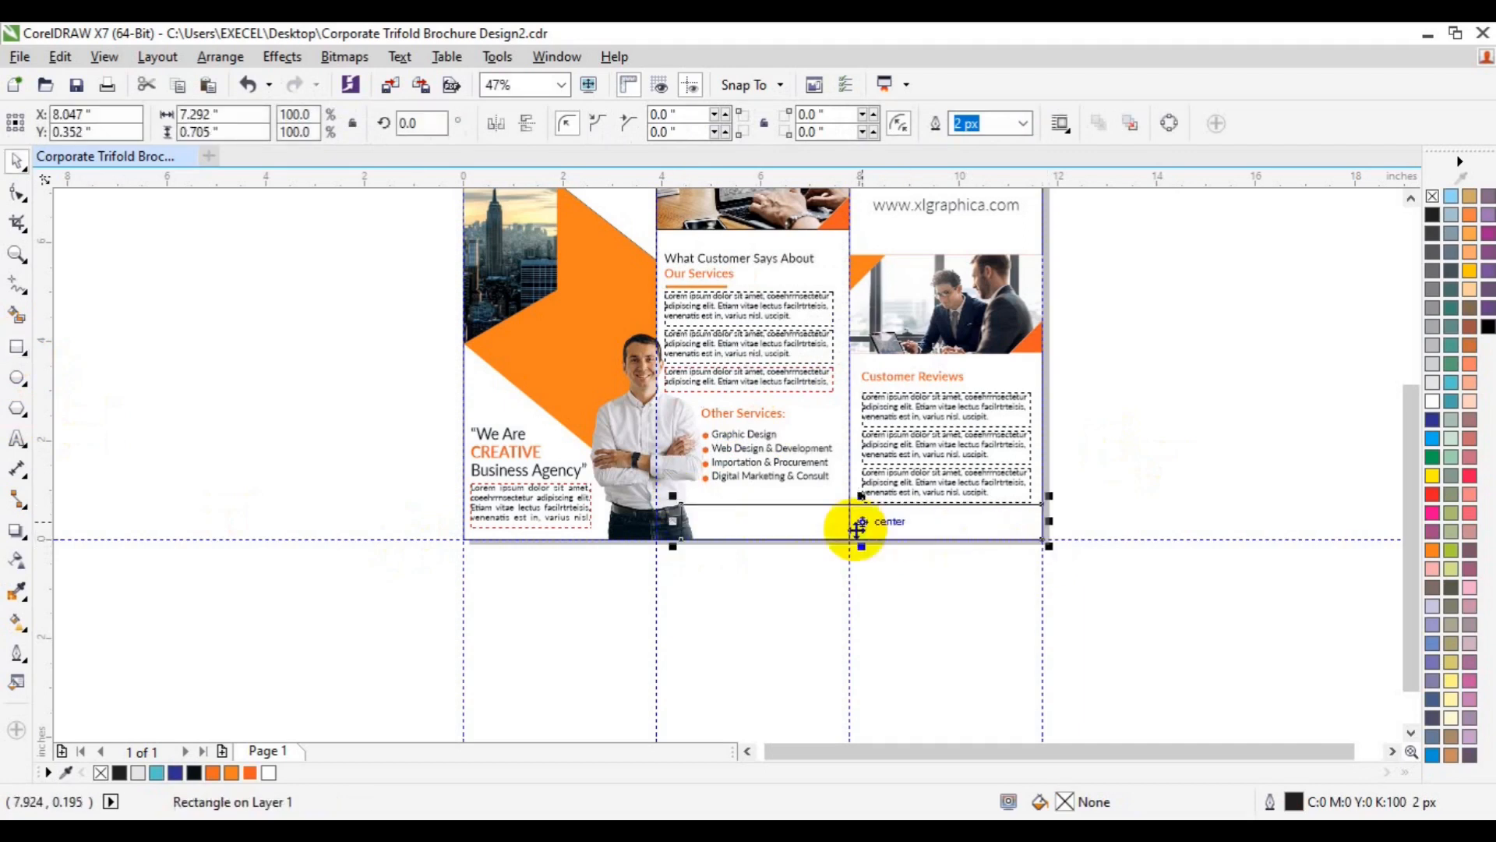
{"action": "left_click", "coordinate": [645, 487]}
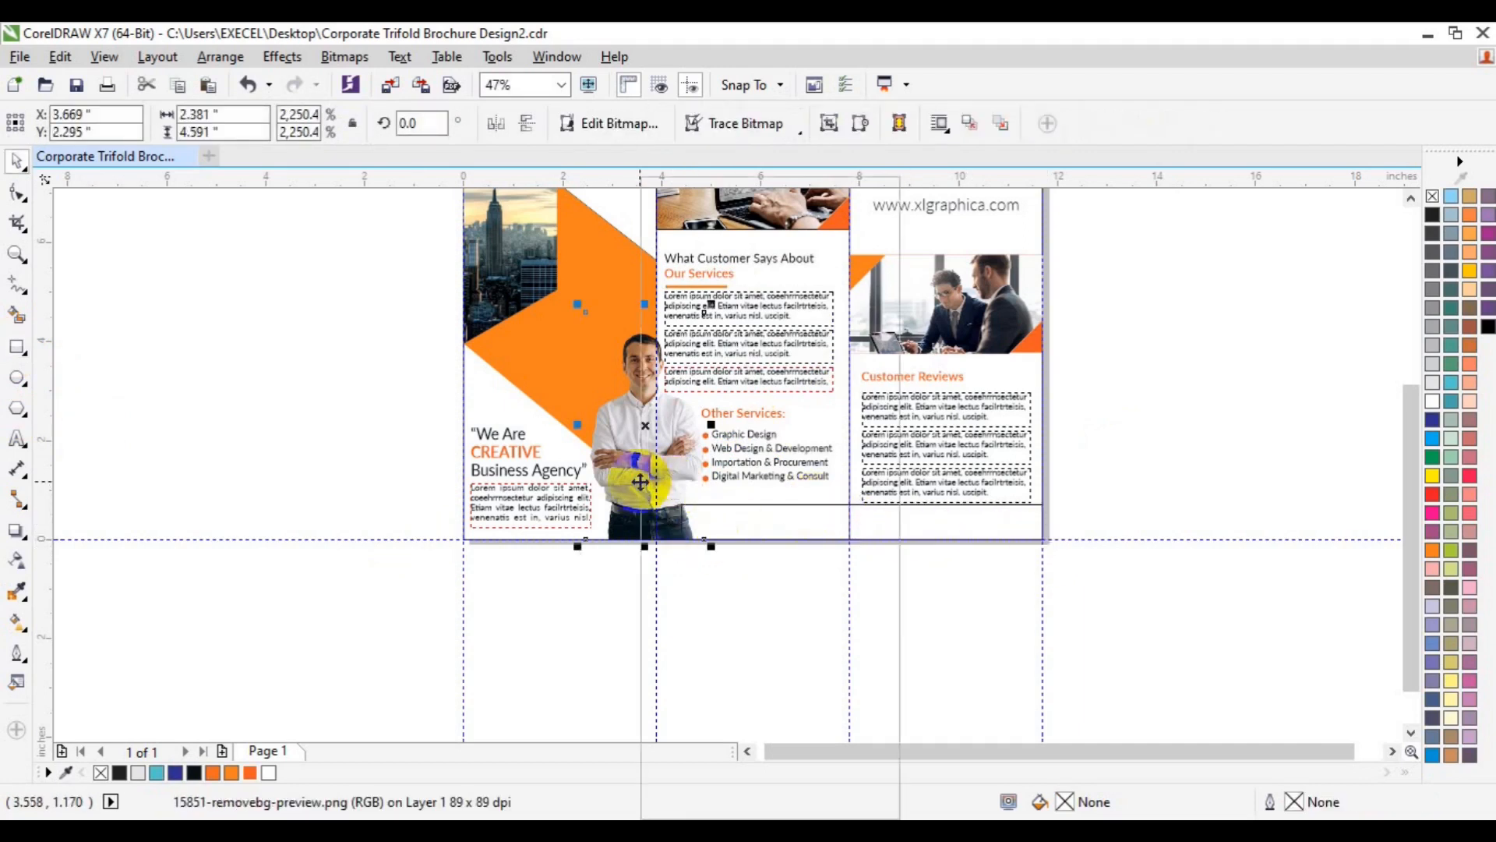
{"action": "right_click", "coordinate": [644, 469]}
{"action": "mouse_move", "coordinate": [741, 596]}
{"action": "left_click", "coordinate": [988, 601]}
- Create three black, outline-free shapes with Smart Fill from the sections of the bottom rectangle
{"action": "left_click", "coordinate": [17, 316]}
{"action": "left_click", "coordinate": [726, 513]}
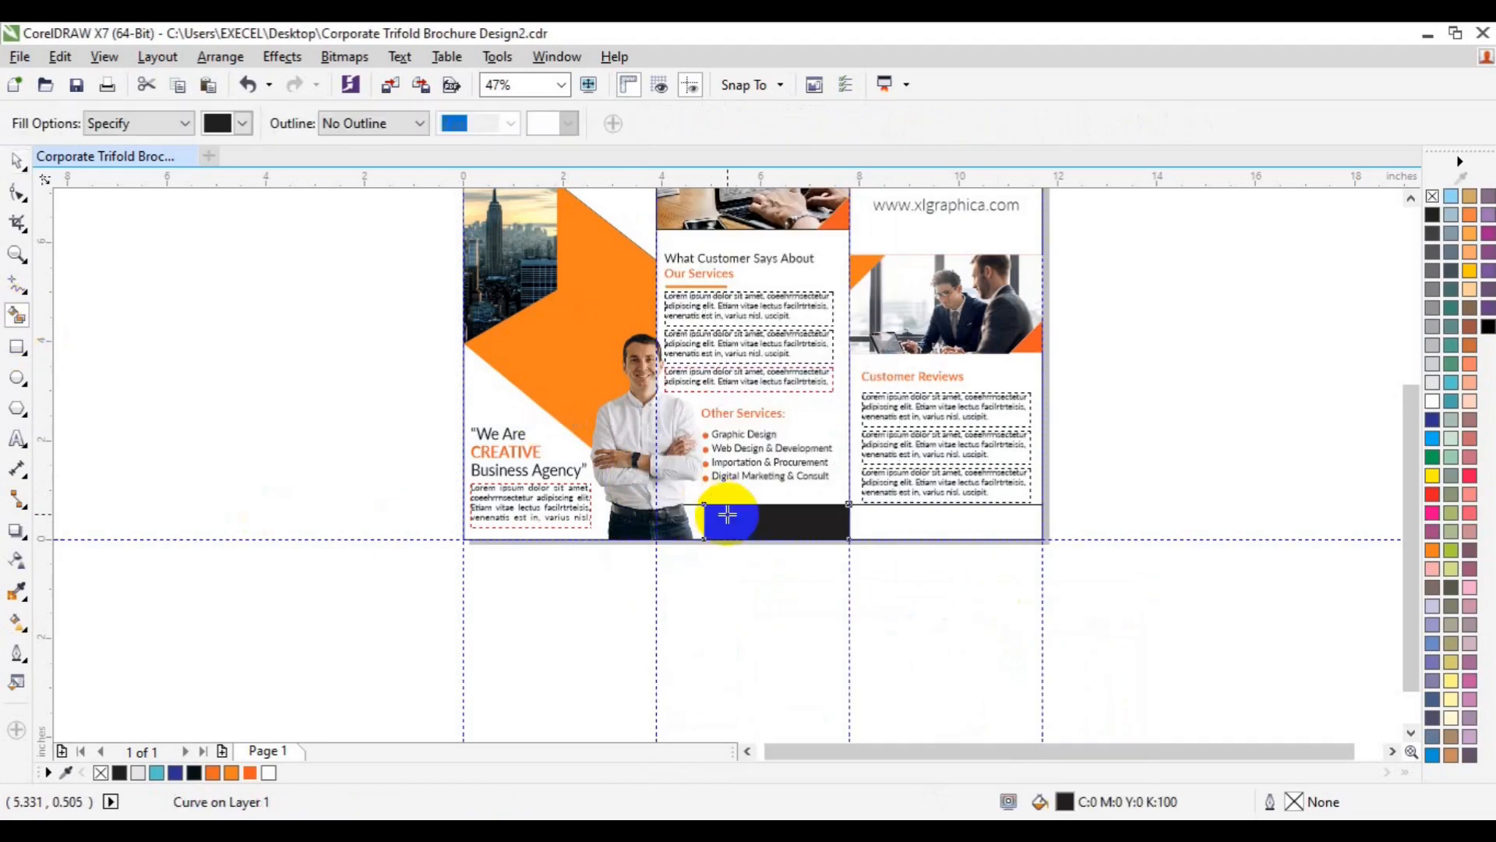
{"action": "left_click", "coordinate": [699, 518]}
{"action": "left_click", "coordinate": [890, 519]}
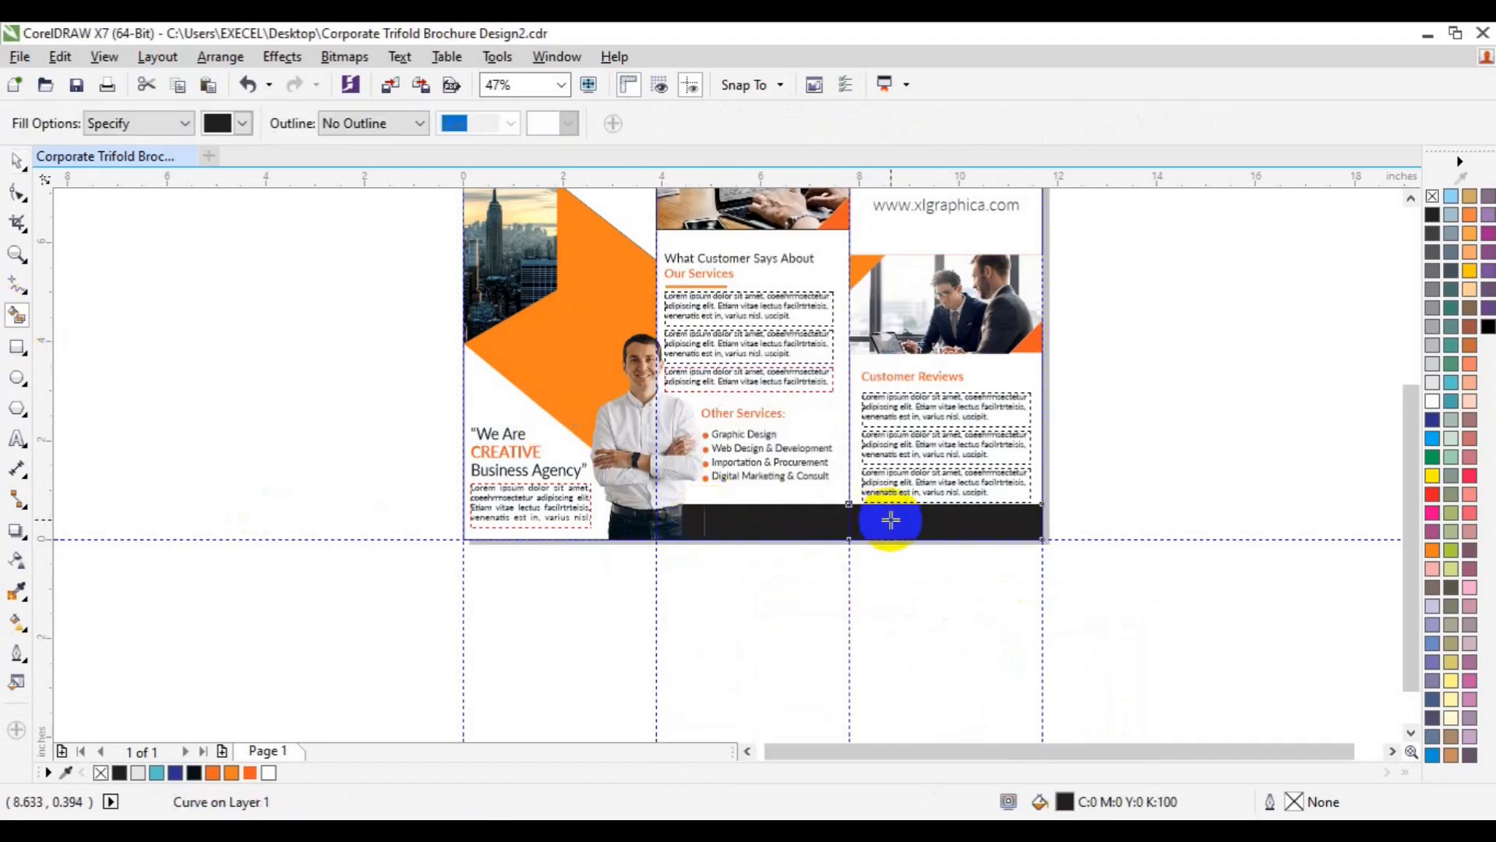
- Weld the three black strip sections into one shape and fill it with orange
{"action": "key", "text": "space"}
{"action": "left_click", "coordinate": [782, 526], "text": "shift"}
{"action": "left_click", "coordinate": [693, 518], "text": "shift"}
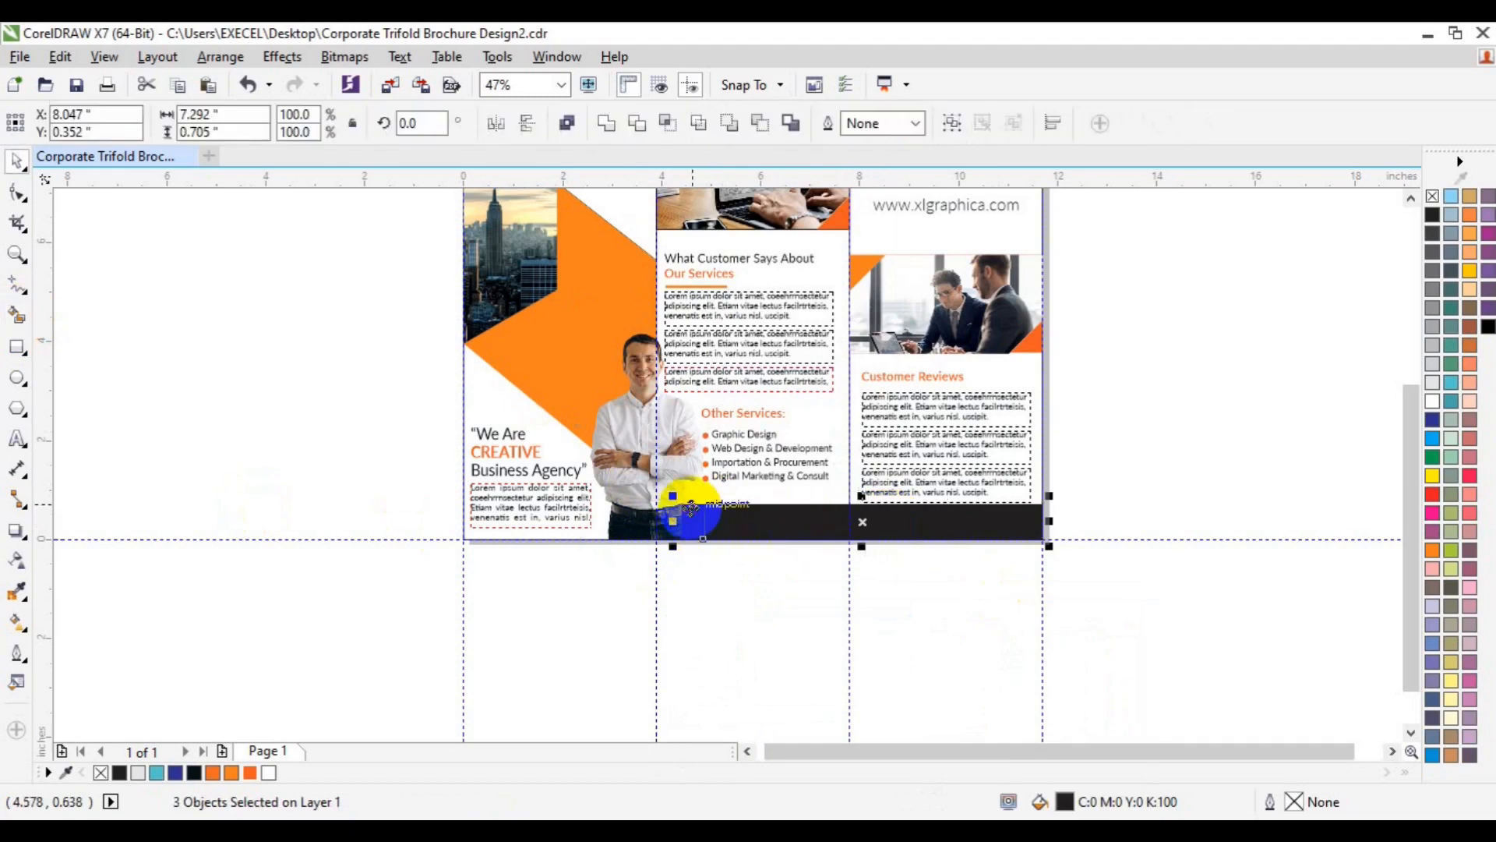
{"action": "left_click", "coordinate": [607, 123]}
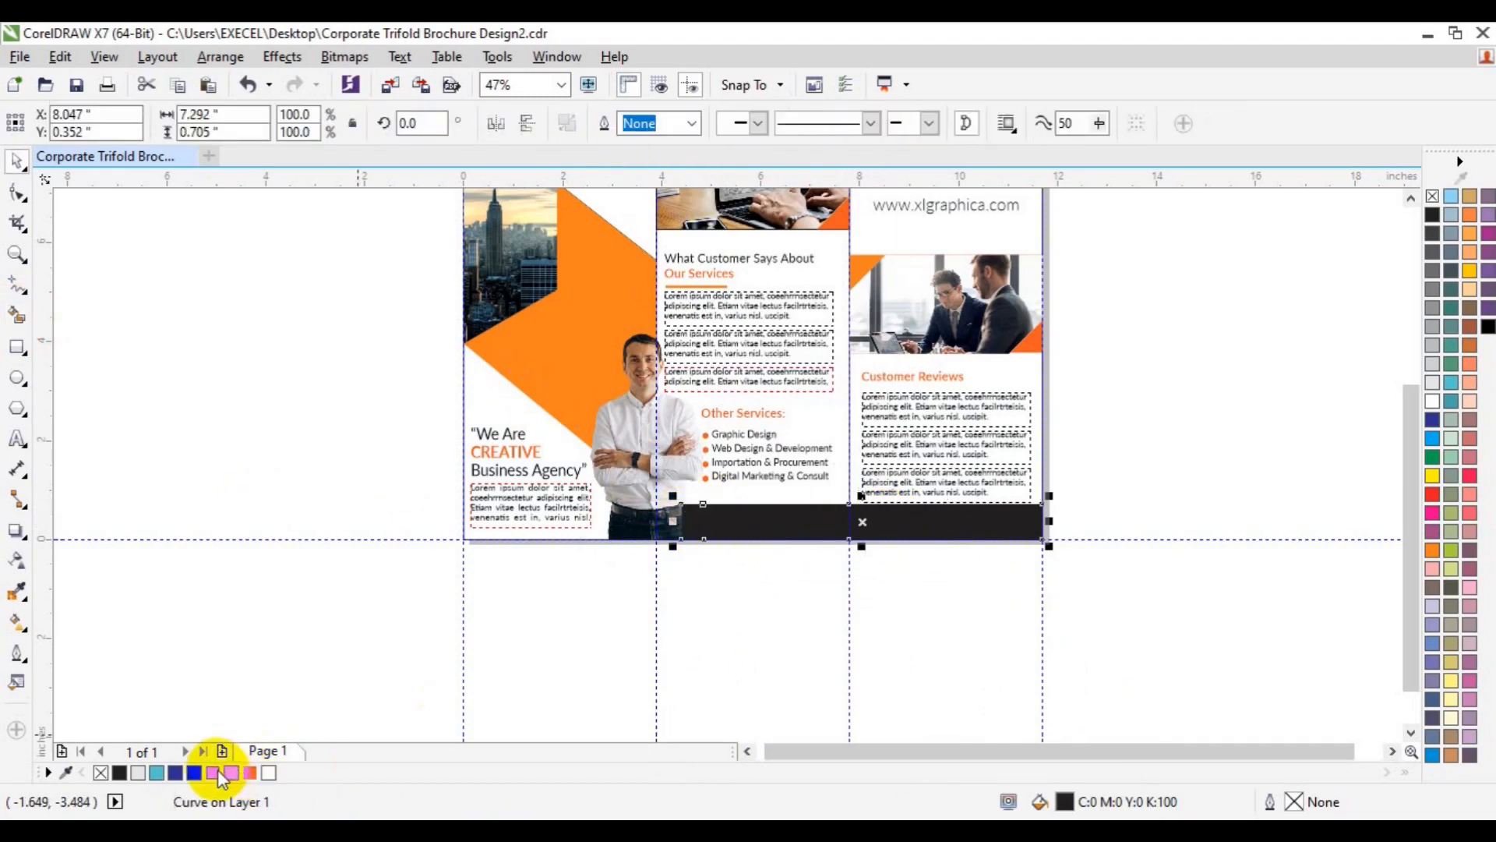
{"action": "left_click", "coordinate": [219, 772]}
- Send the orange strip behind the businessman and delete the original outlined rectangle around it
{"action": "right_click", "coordinate": [778, 523]}
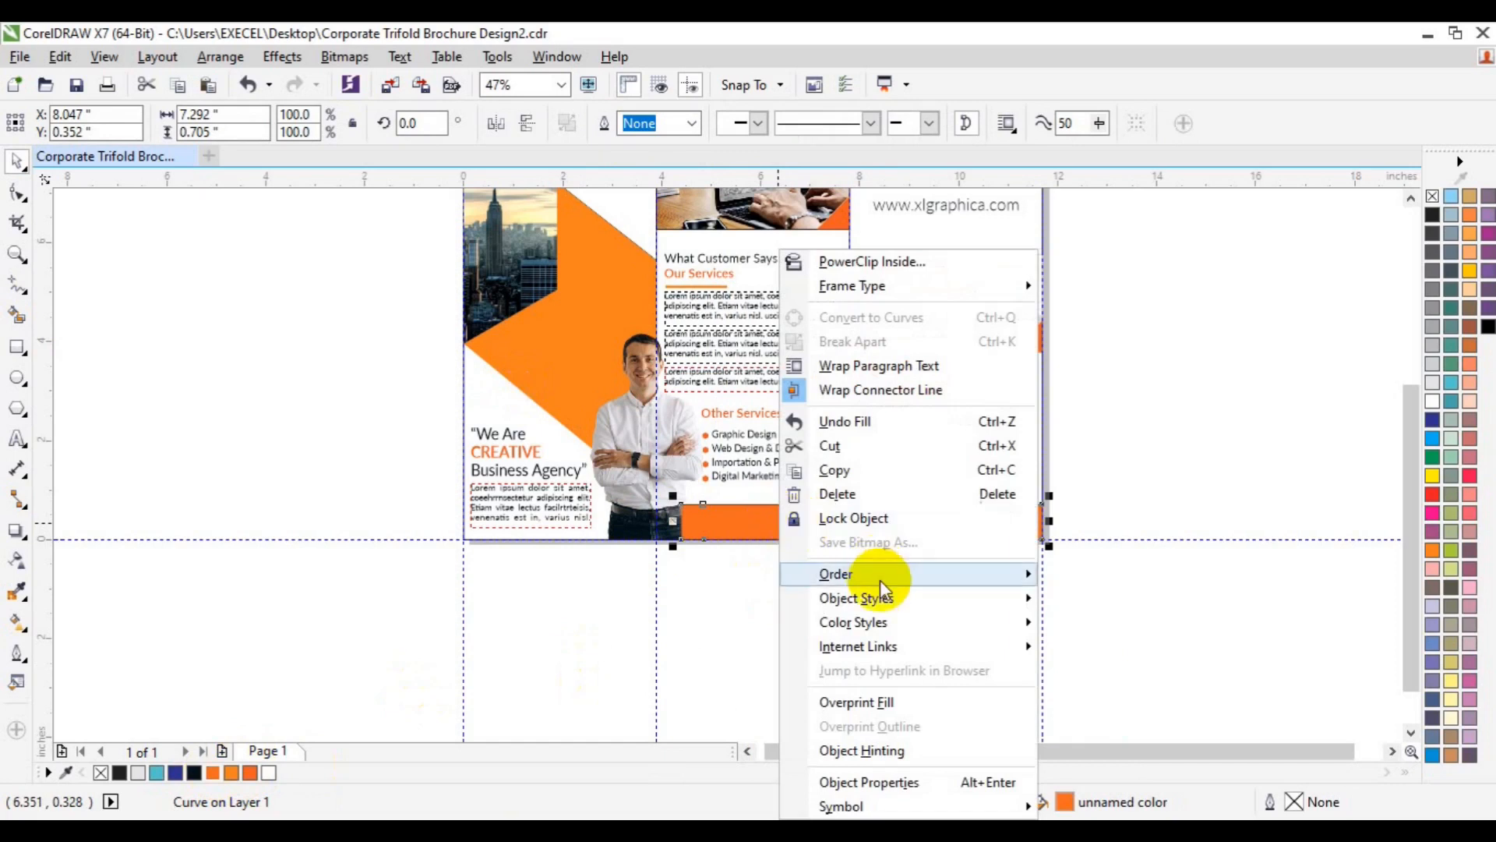
{"action": "mouse_move", "coordinate": [880, 579]}
{"action": "left_click", "coordinate": [1141, 597]}
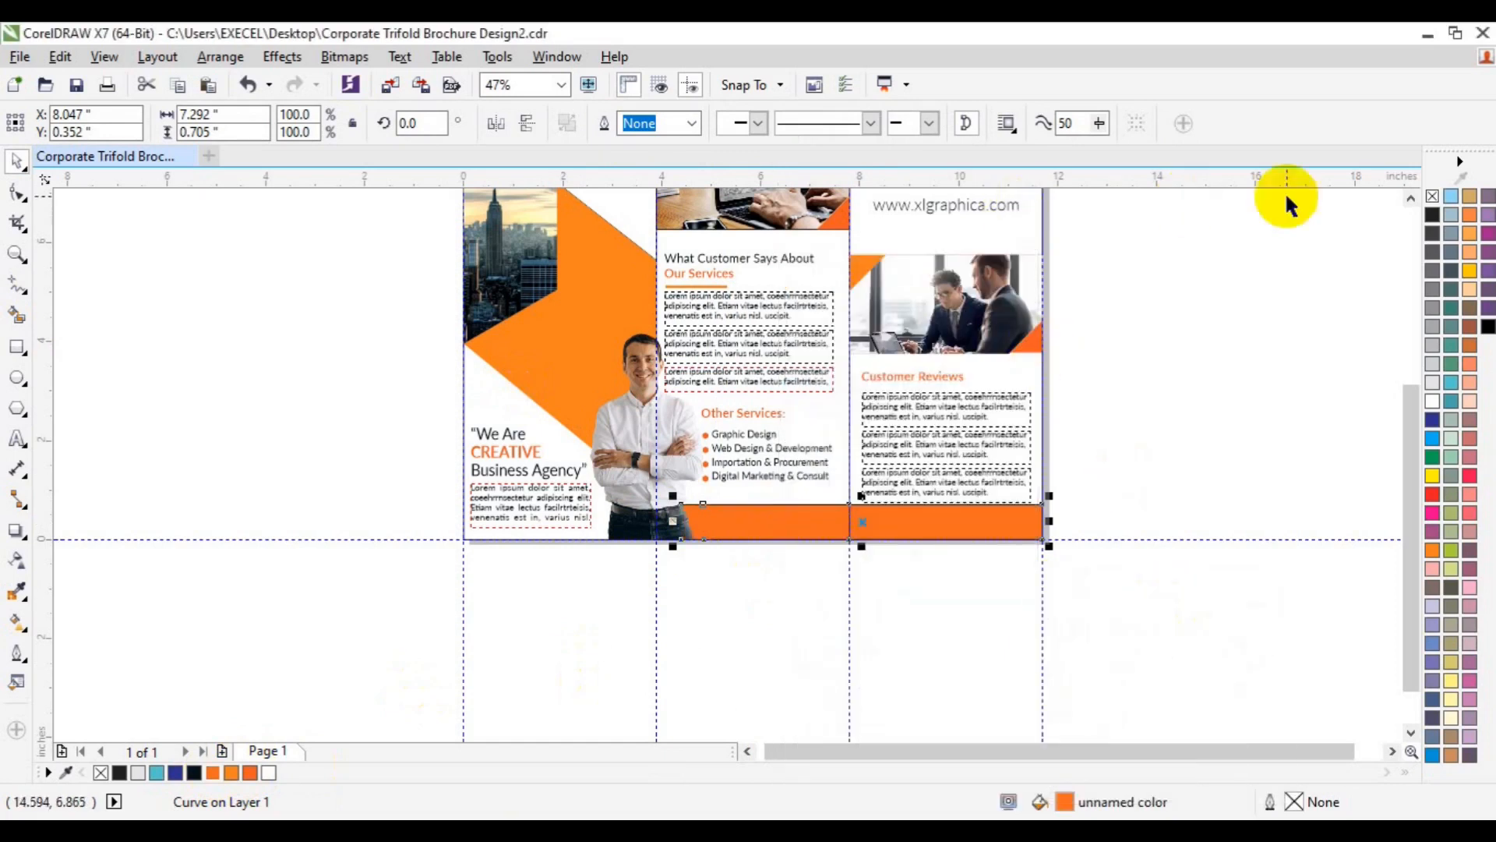
{"action": "left_click", "coordinate": [957, 537]}
{"action": "left_click_drag", "start_coordinate": [986, 530], "coordinate": [1145, 508]}
{"action": "key", "text": "Delete"}
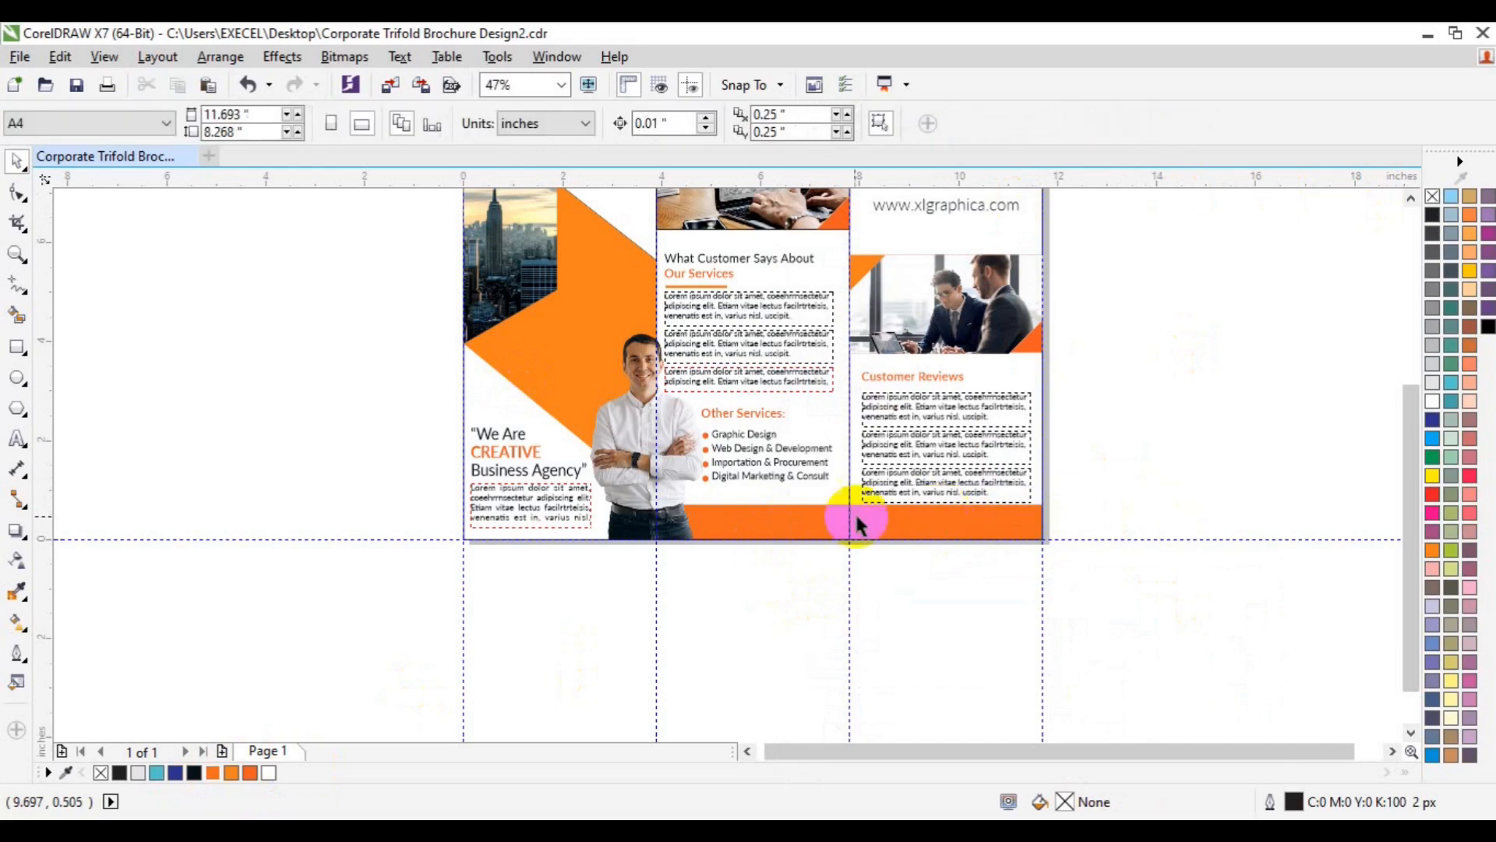
{"action": "left_click", "coordinate": [18, 439]}
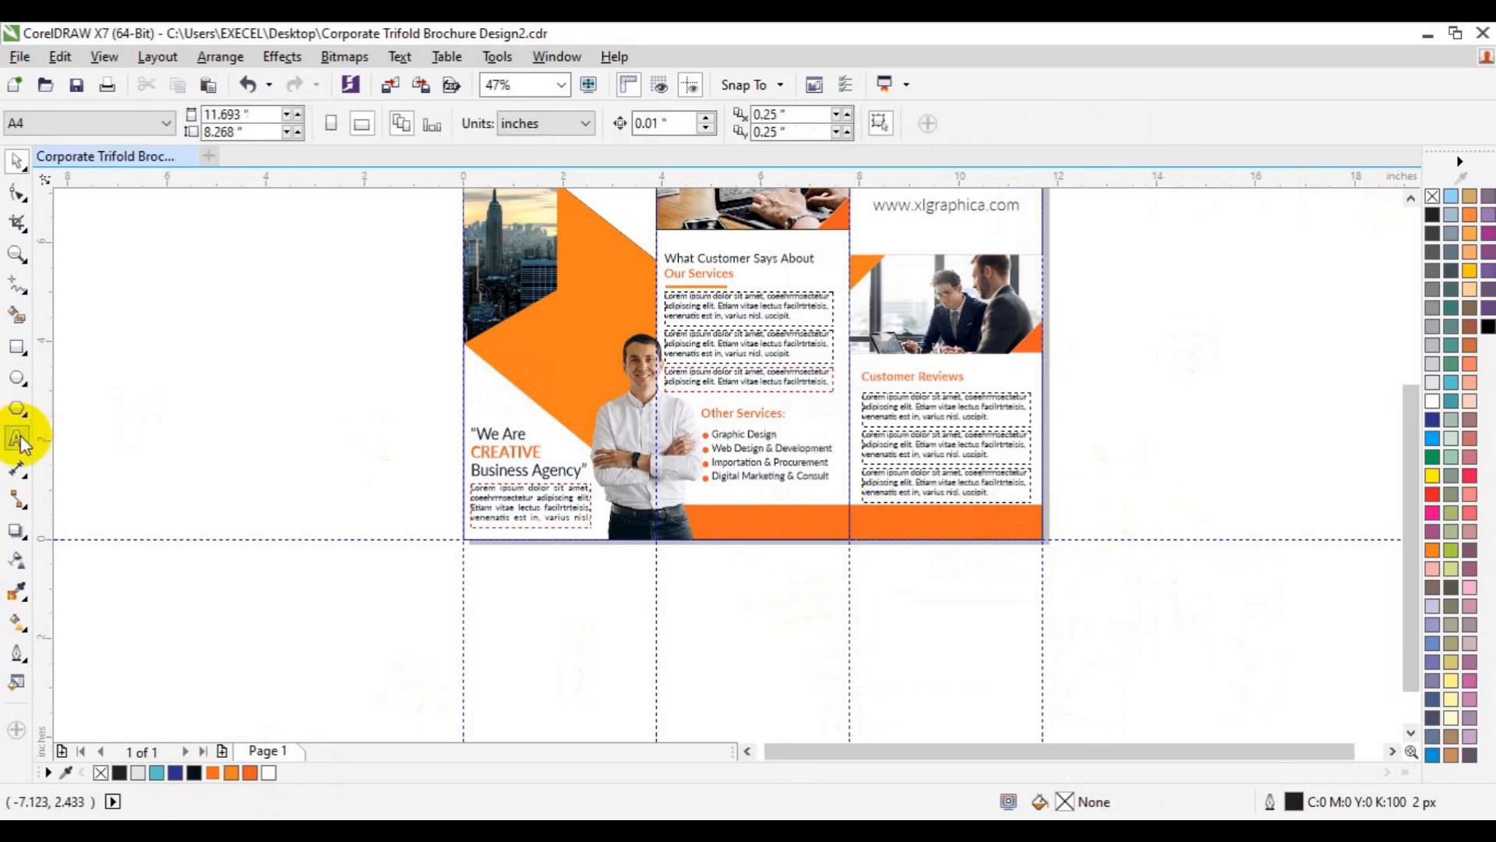
{"action": "left_click", "coordinate": [342, 600]}
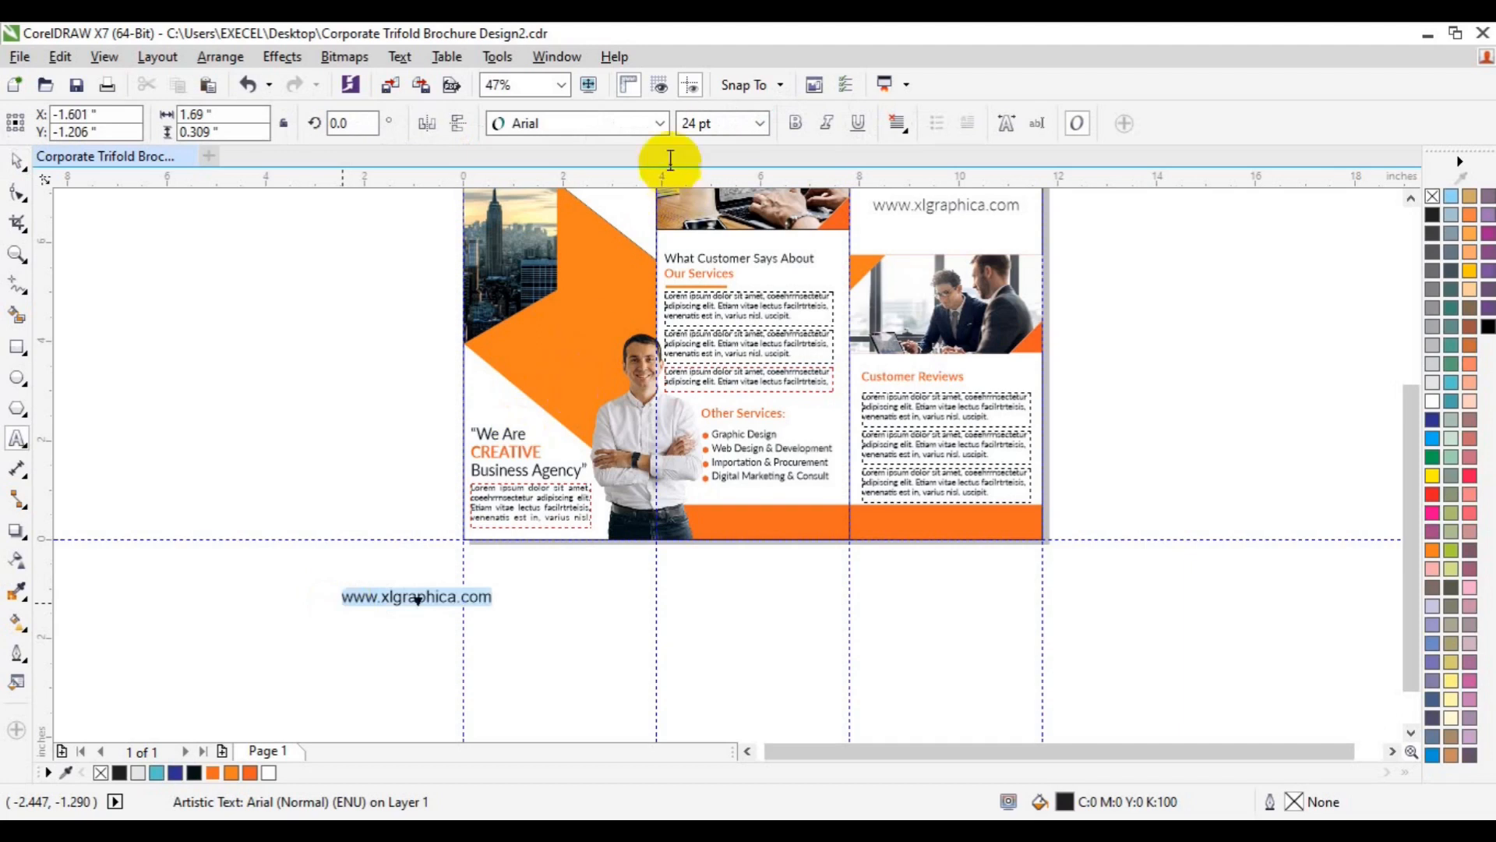
{"action": "left_click", "coordinate": [761, 129]}
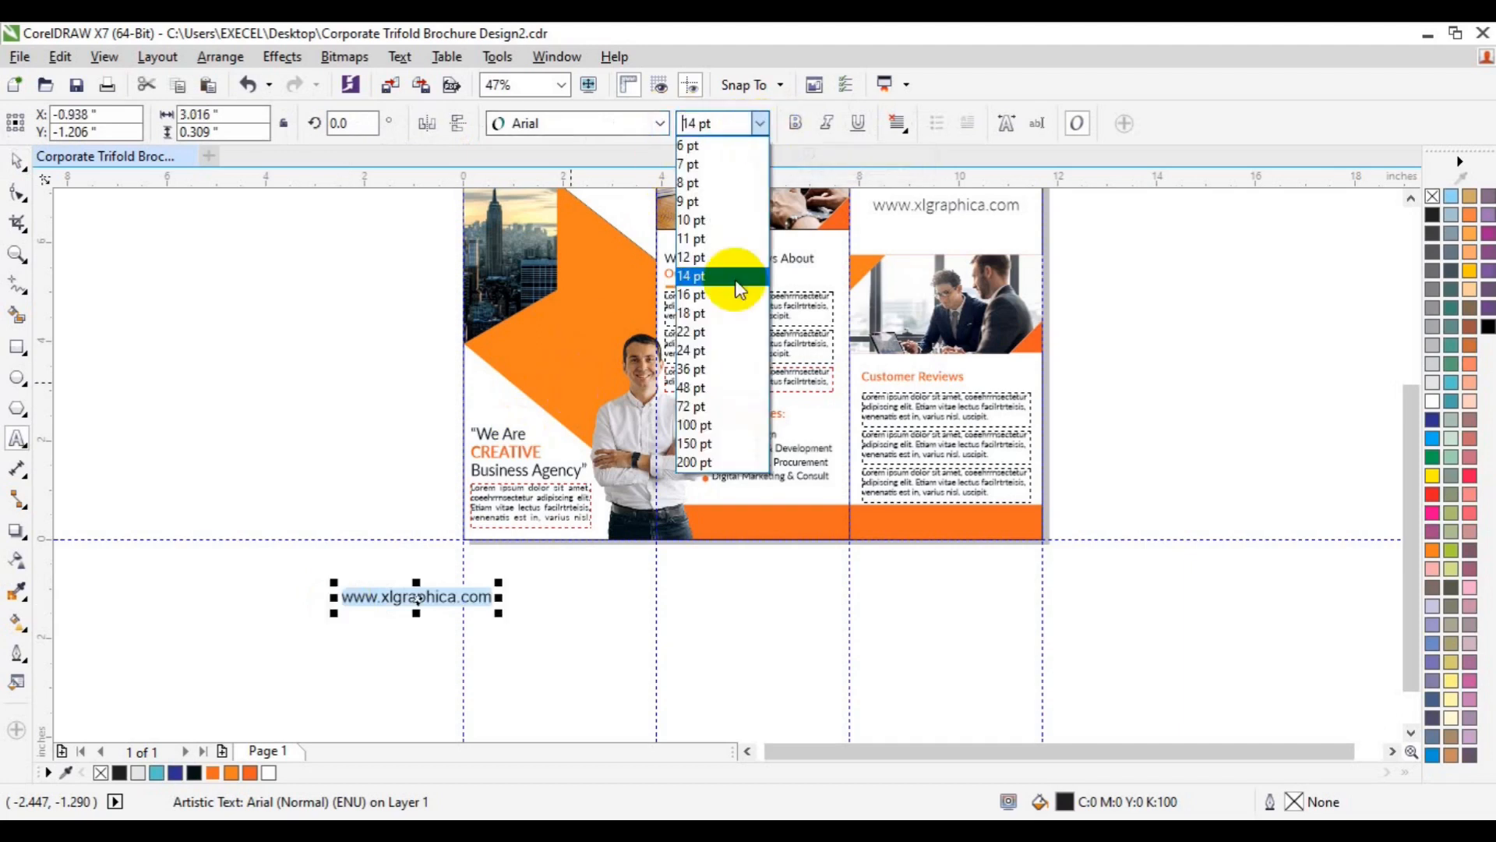
{"action": "left_click", "coordinate": [710, 310]}
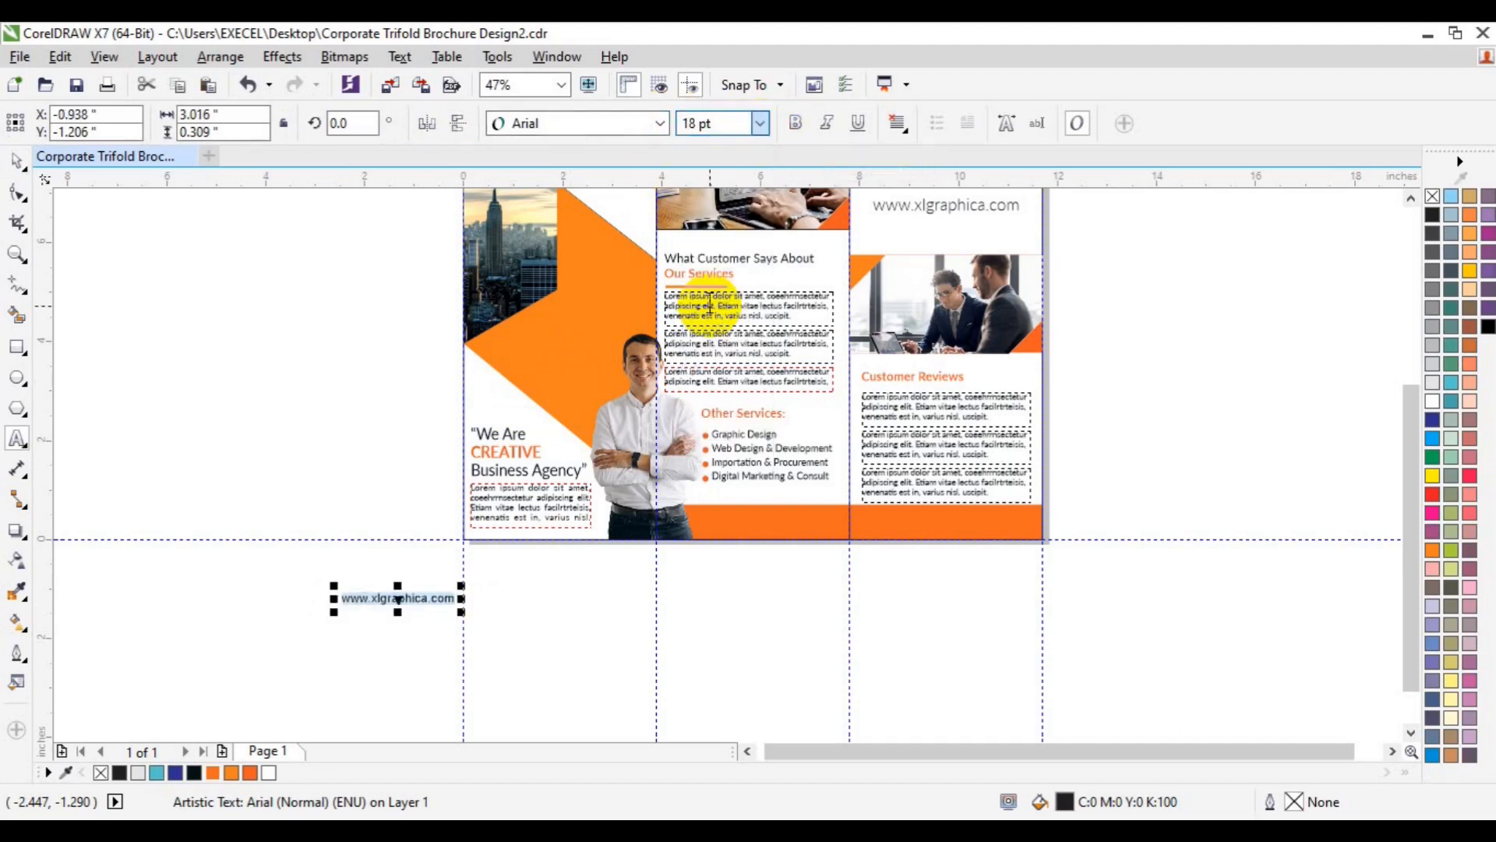
- Enlarge the website text to 36 pt and move it onto the orange footer strip beside the businessman
{"action": "left_click", "coordinate": [762, 125]}
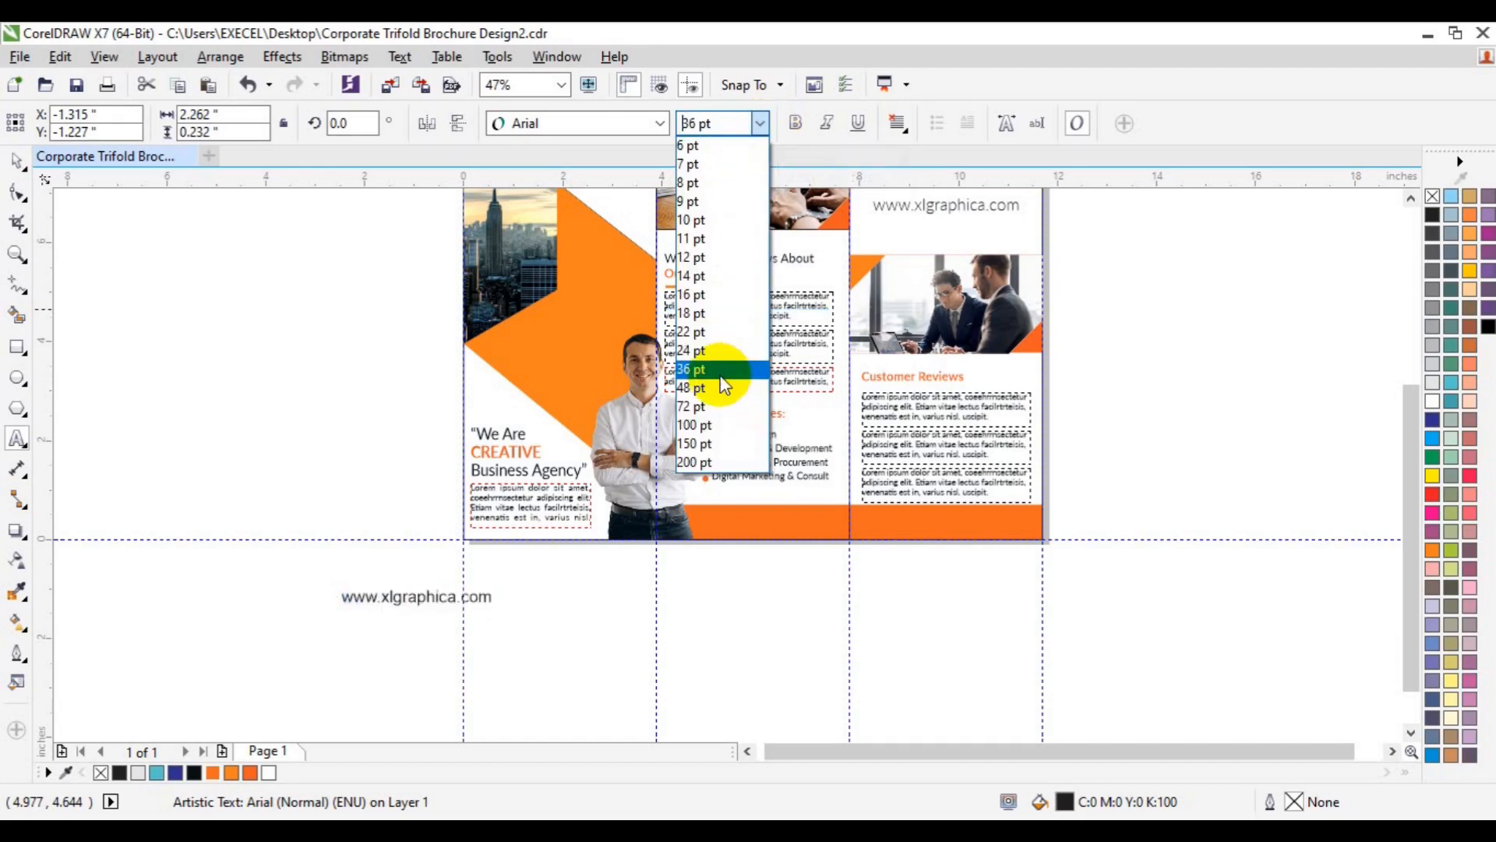
{"action": "left_click", "coordinate": [720, 371]}
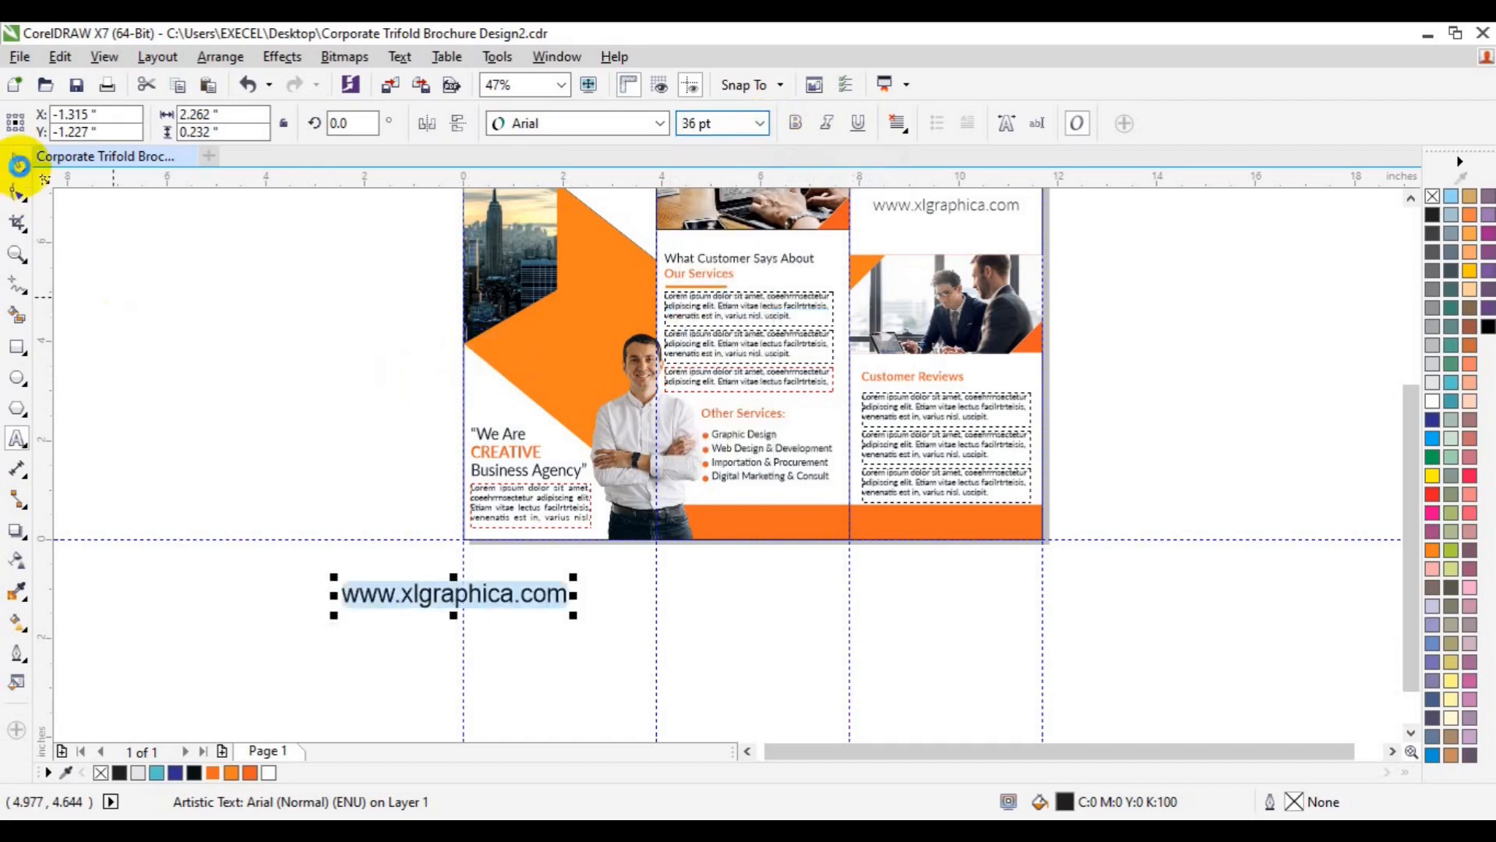
{"action": "left_click", "coordinate": [19, 161]}
{"action": "left_click_drag", "start_coordinate": [428, 595], "coordinate": [791, 523]}
- Add "Visit: " before the website address in the footer and set the whole line to 24 pt
{"action": "left_click", "coordinate": [17, 439]}
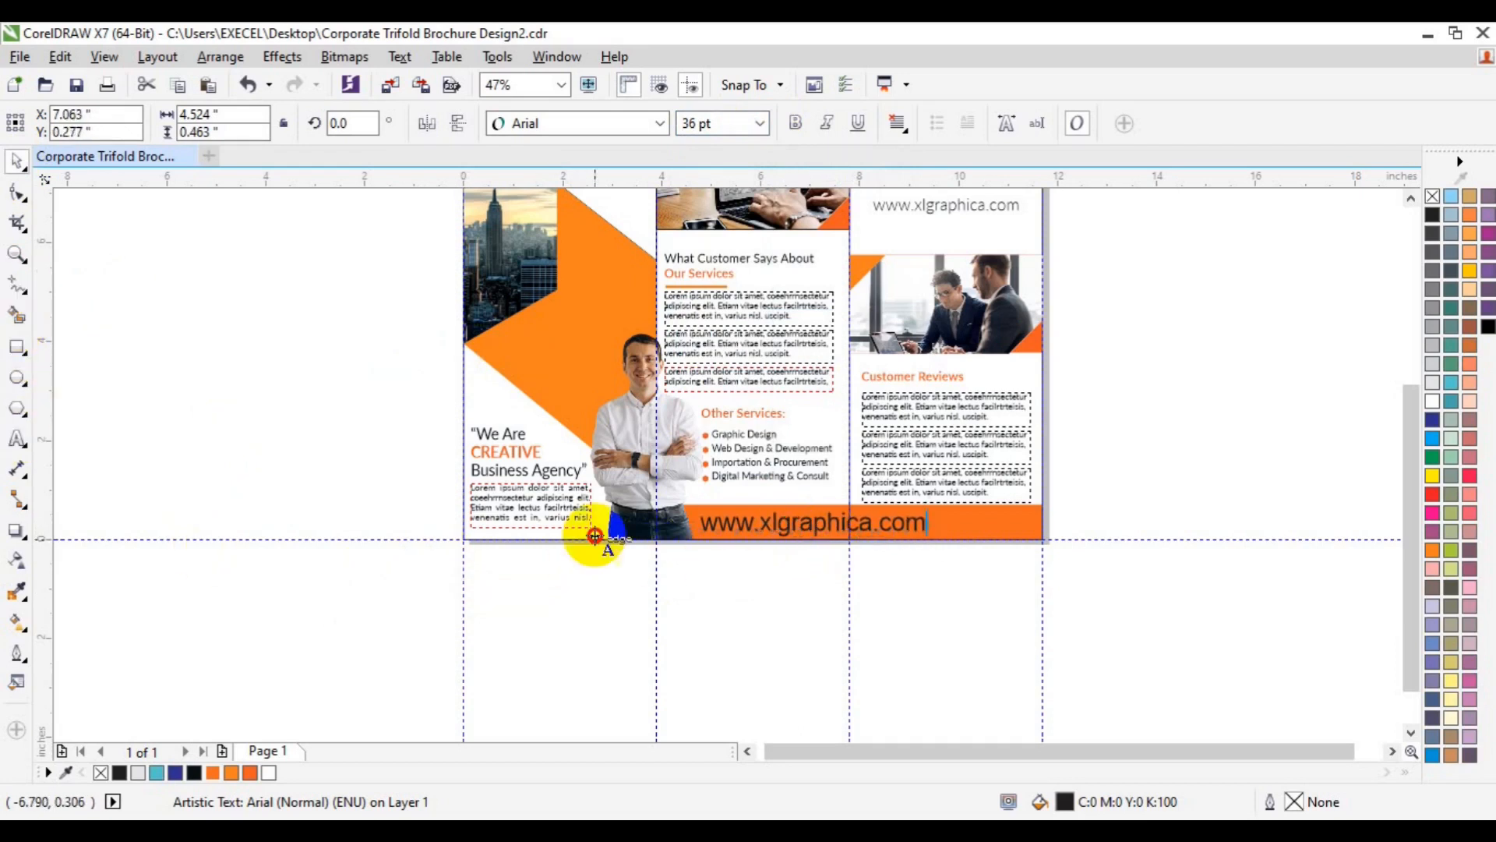
{"action": "type", "text": "Visit:"}
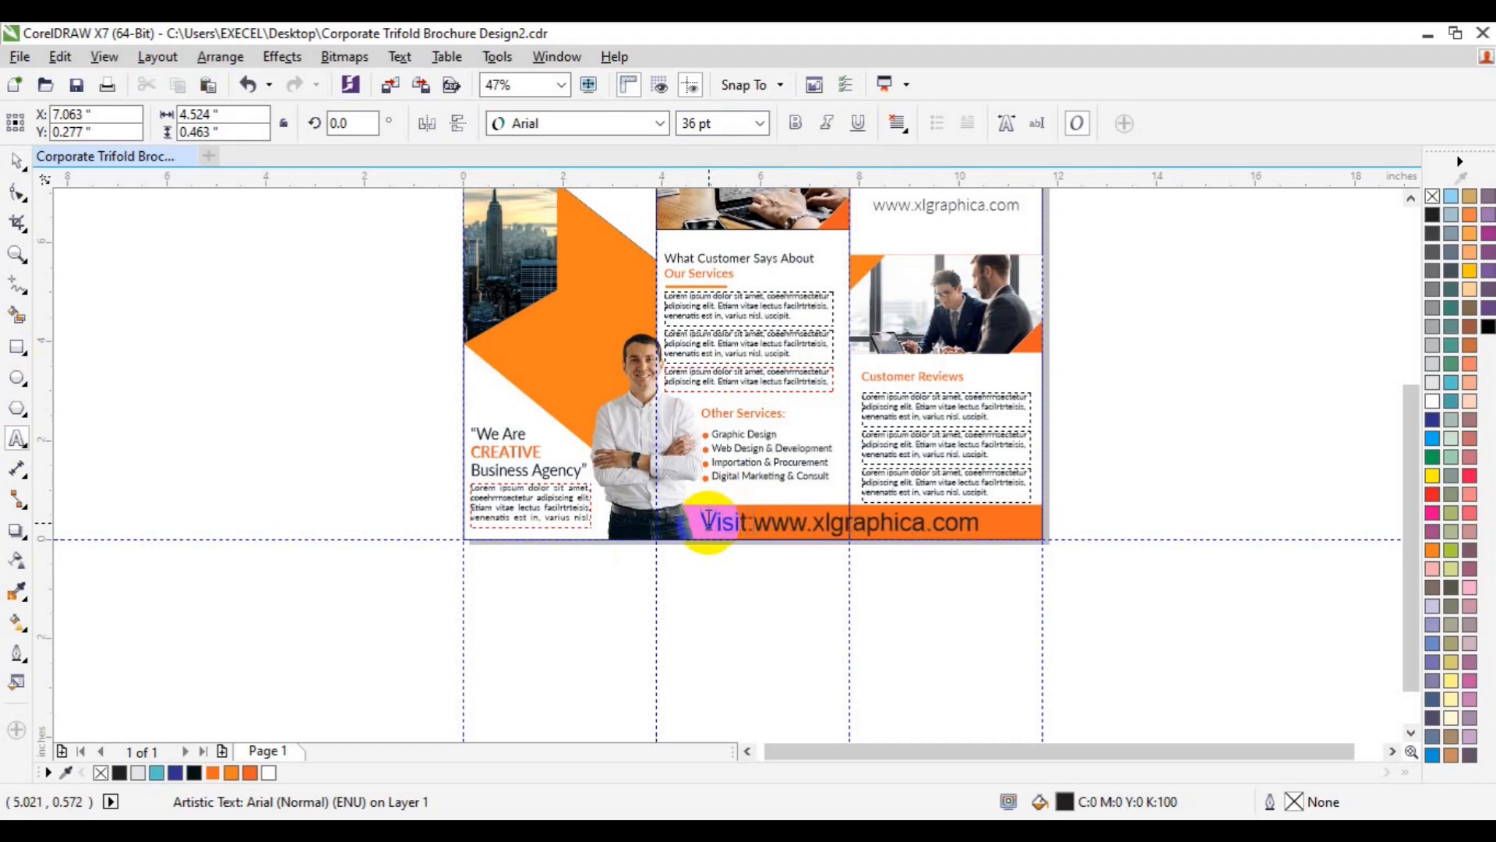
{"action": "key", "text": "ctrl+a"}
{"action": "left_click", "coordinate": [760, 123]}
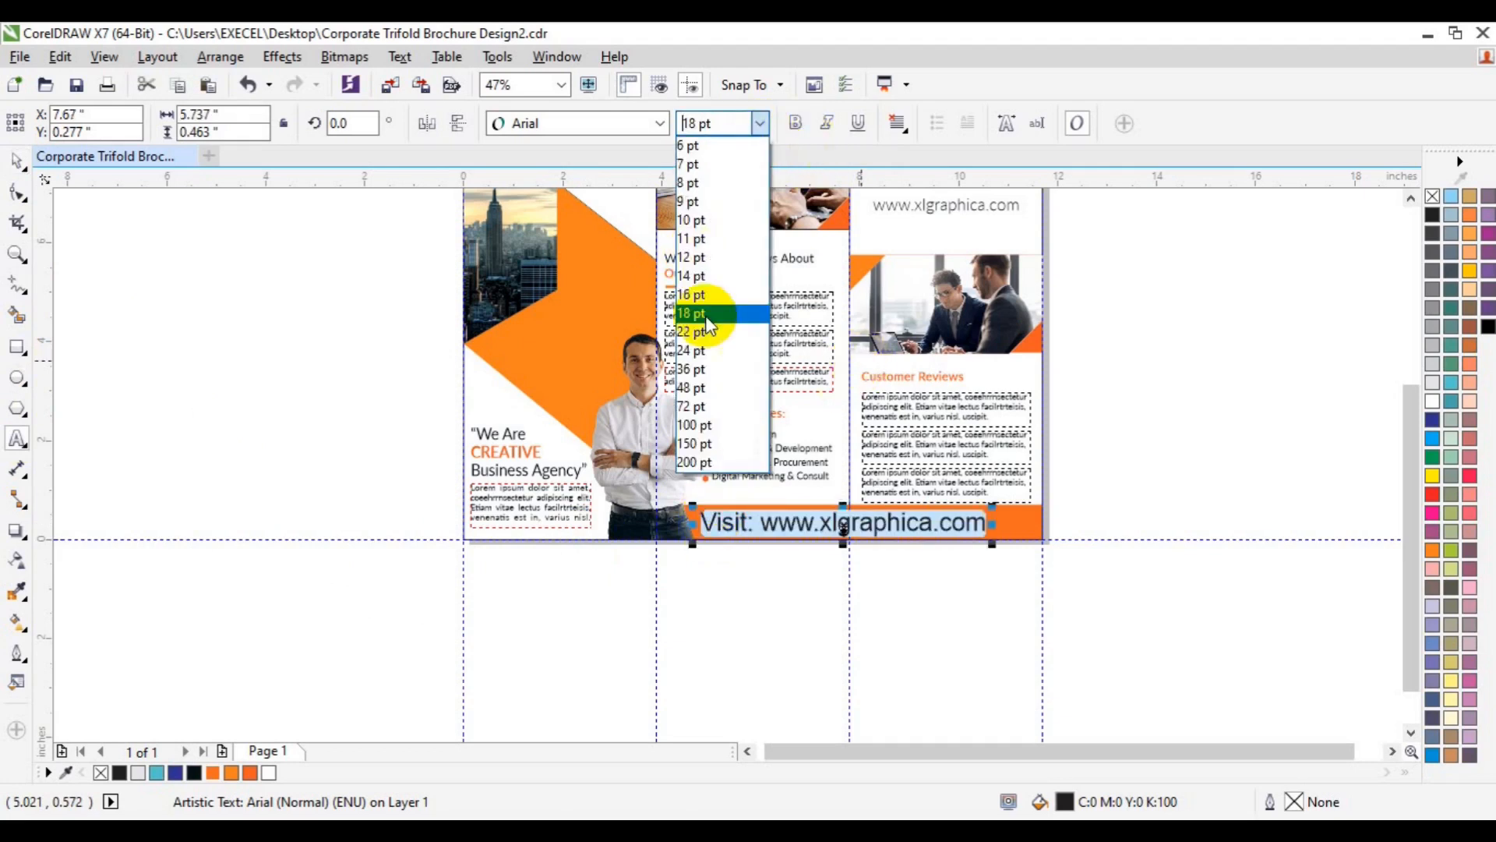
{"action": "left_click", "coordinate": [706, 314]}
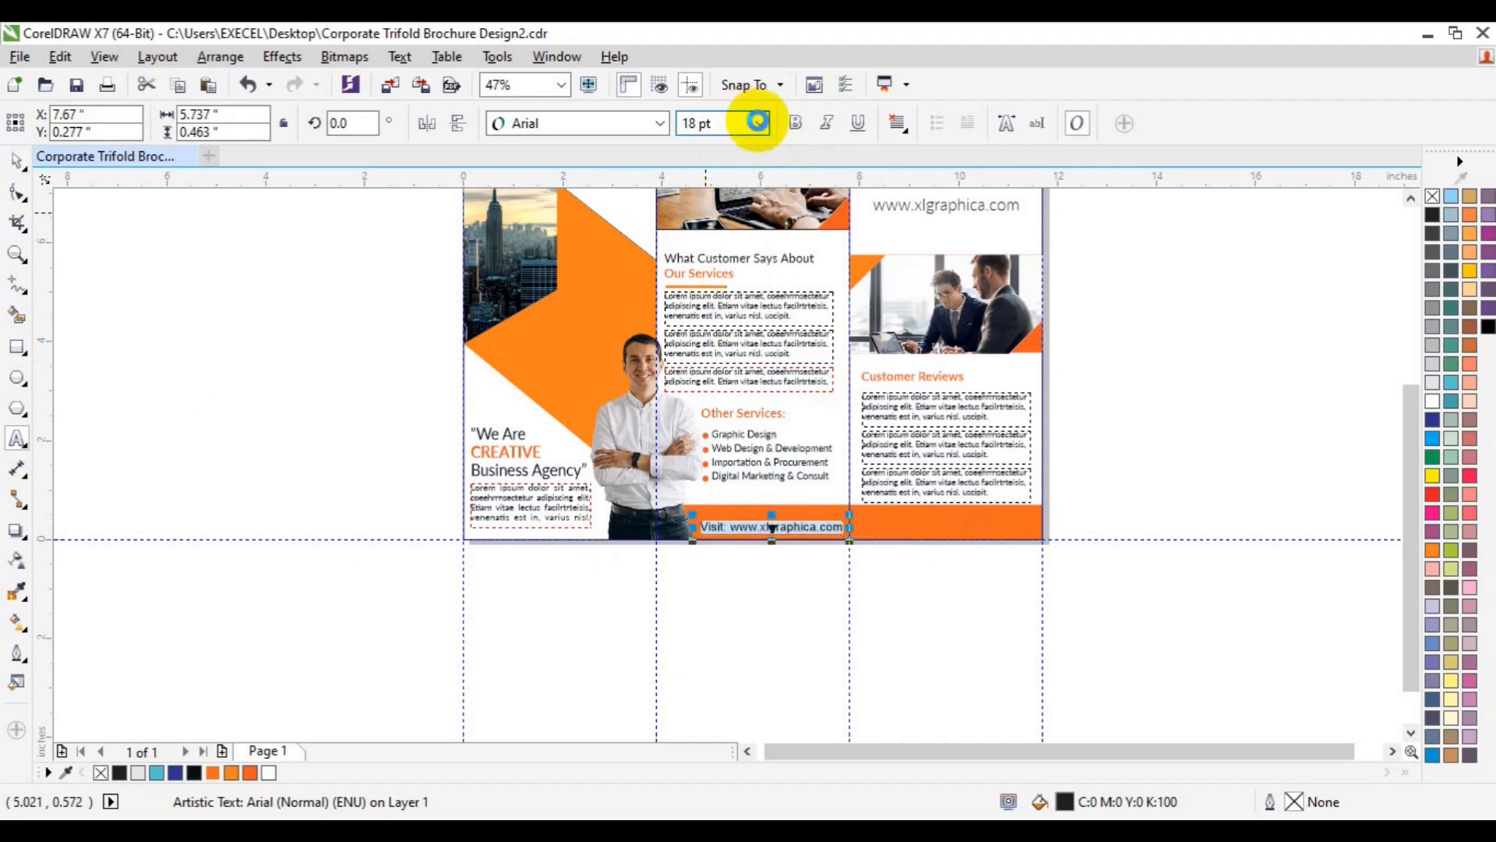
{"action": "left_click", "coordinate": [757, 122]}
{"action": "left_click", "coordinate": [707, 349]}
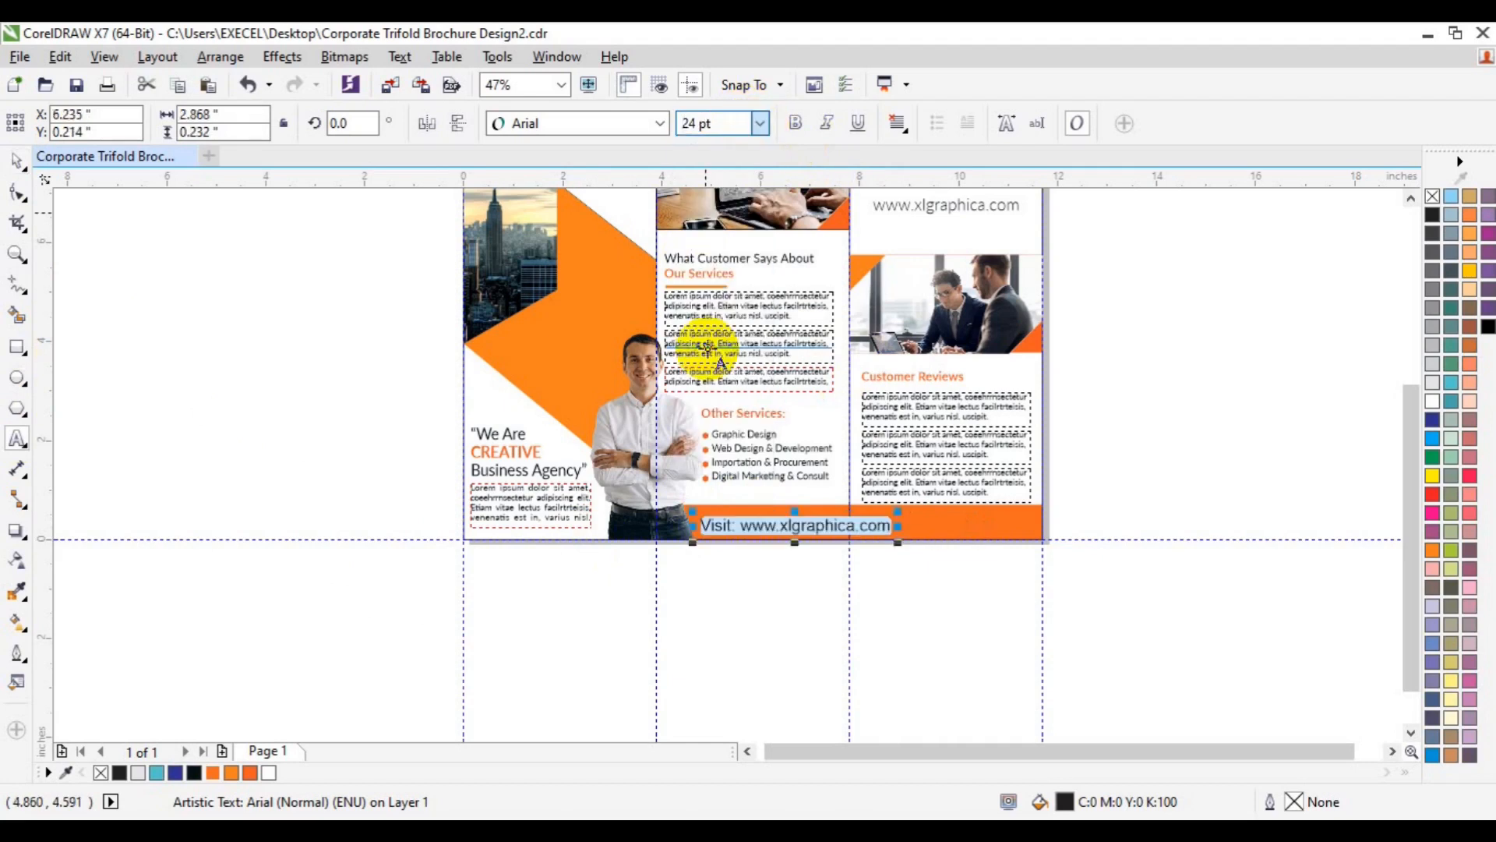
- Fill the footer website line with white and center it within the height of the orange strip
{"action": "left_click", "coordinate": [269, 772]}
{"action": "left_click", "coordinate": [16, 159]}
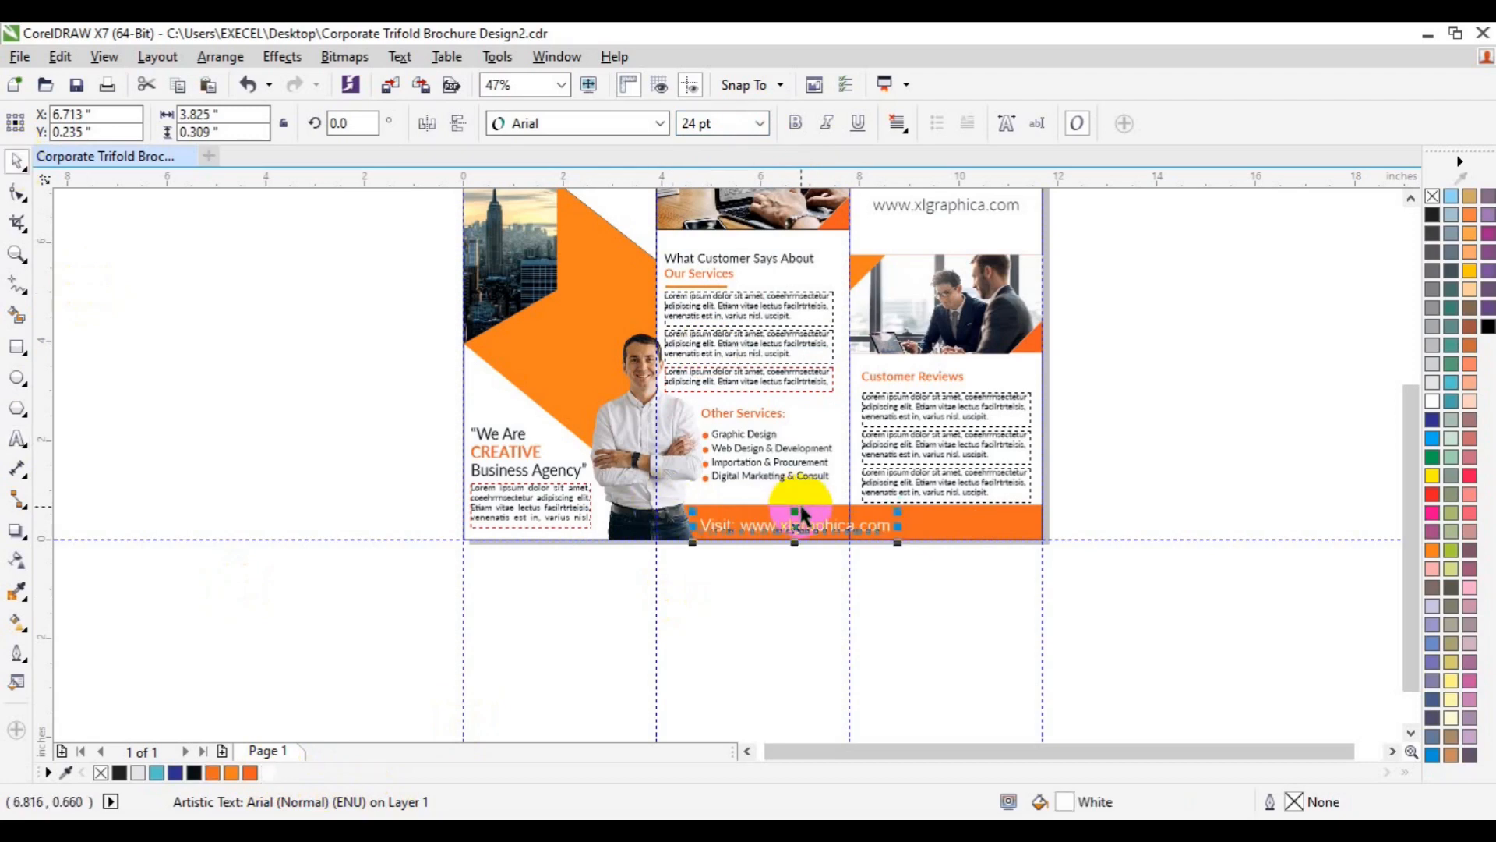
{"action": "left_click", "coordinate": [802, 514], "text": "shift"}
{"action": "key", "text": "c"}
{"action": "left_click", "coordinate": [1143, 588]}
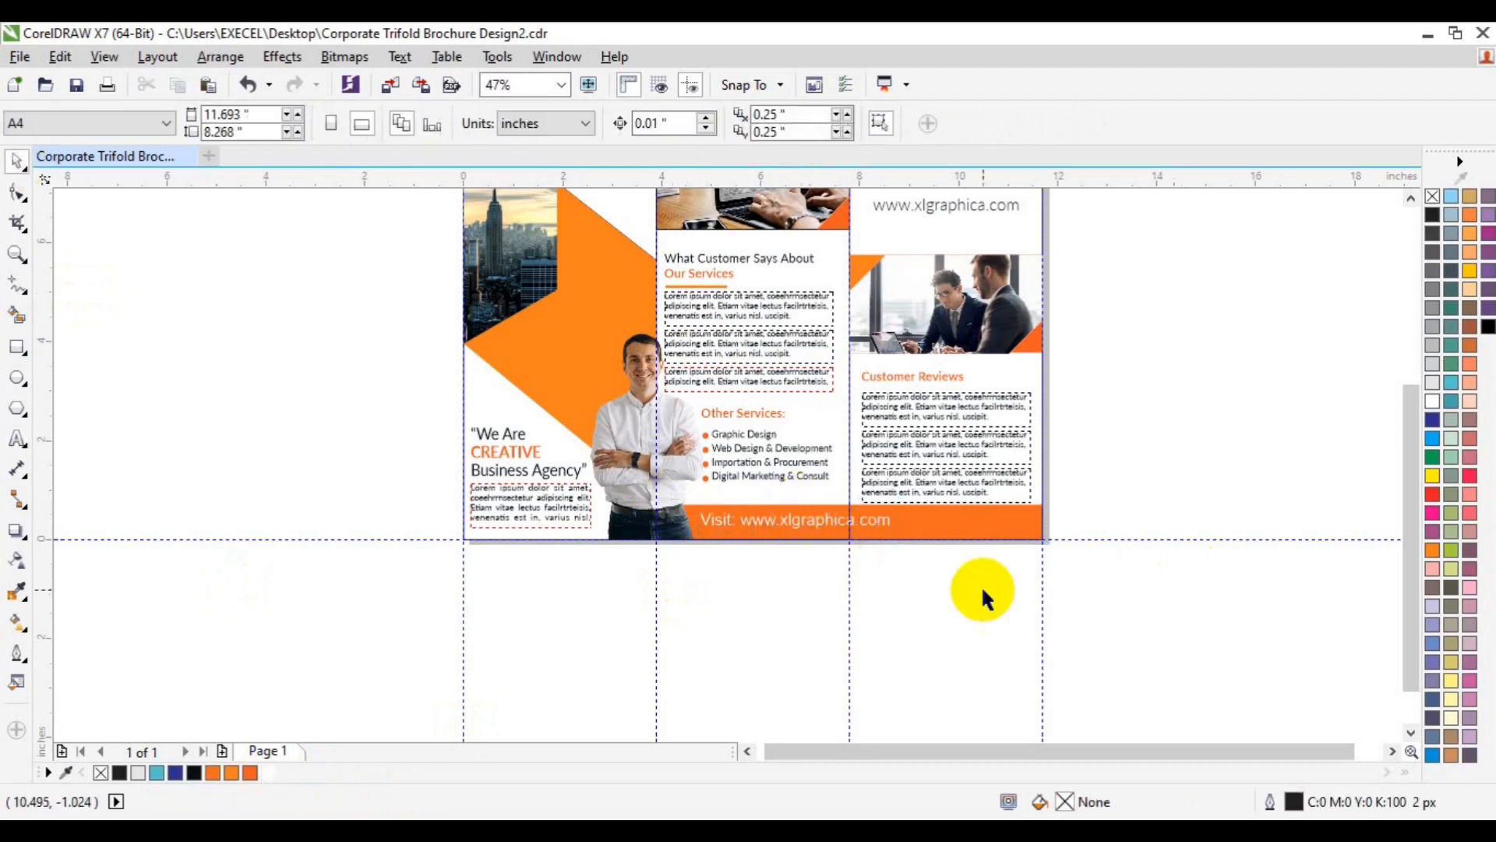
{"action": "left_click", "coordinate": [1392, 751]}
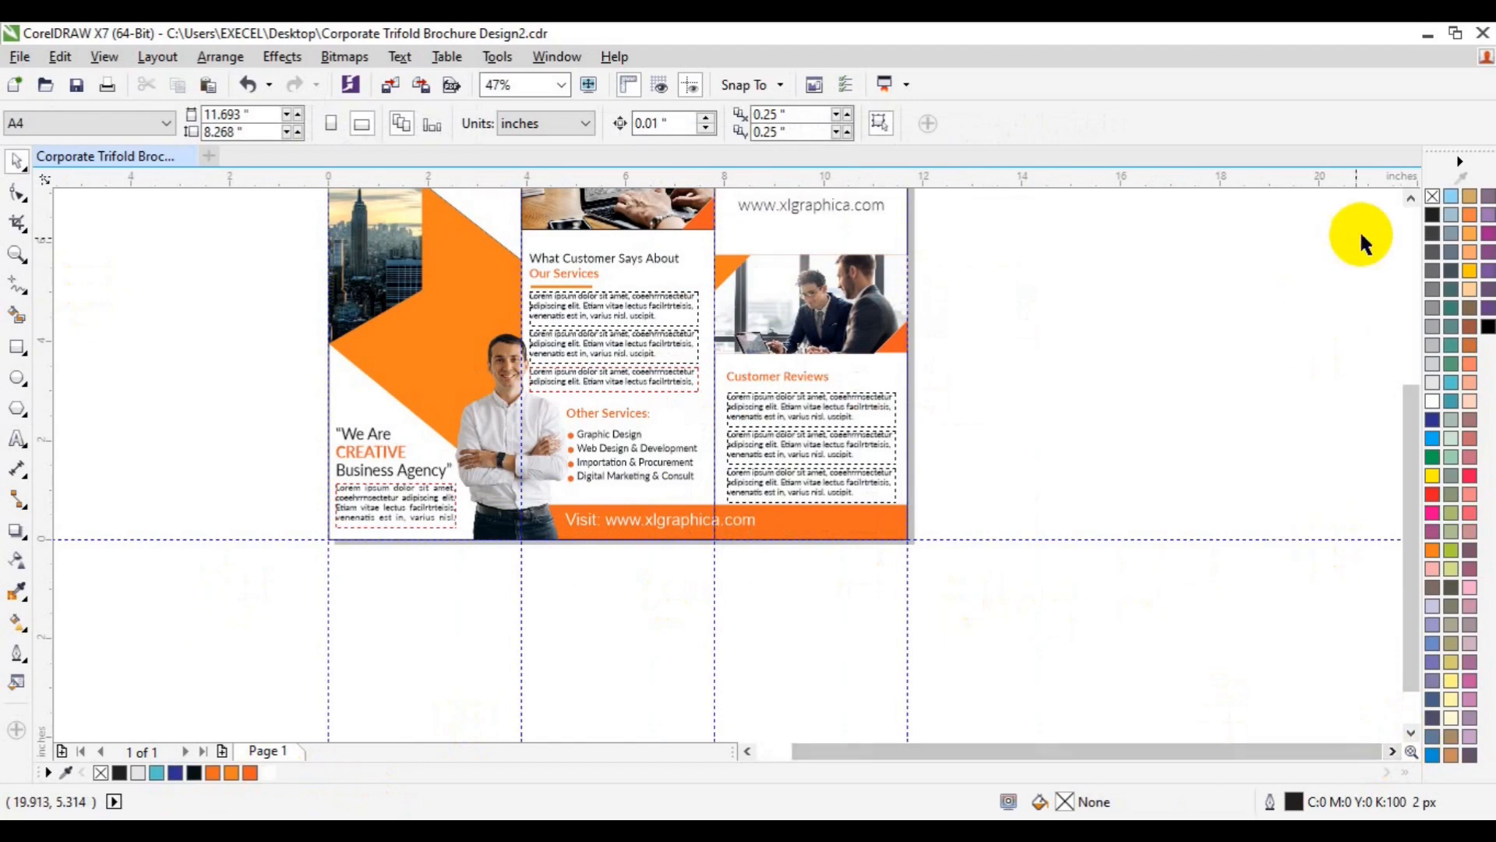
{"action": "scroll", "coordinate": [1387, 206], "scroll_direction": "up", "scroll_amount": 2}
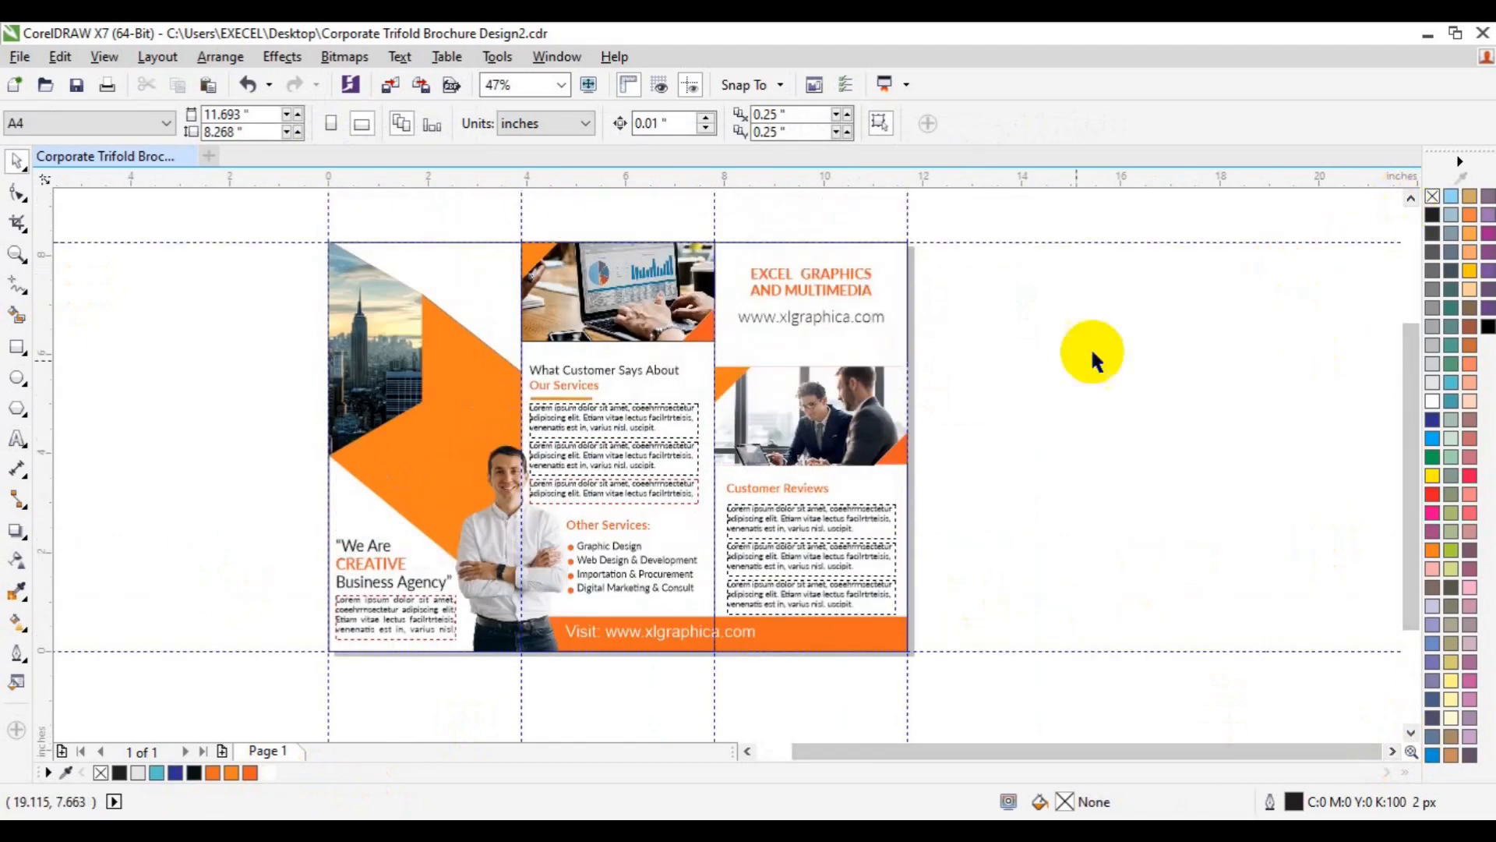